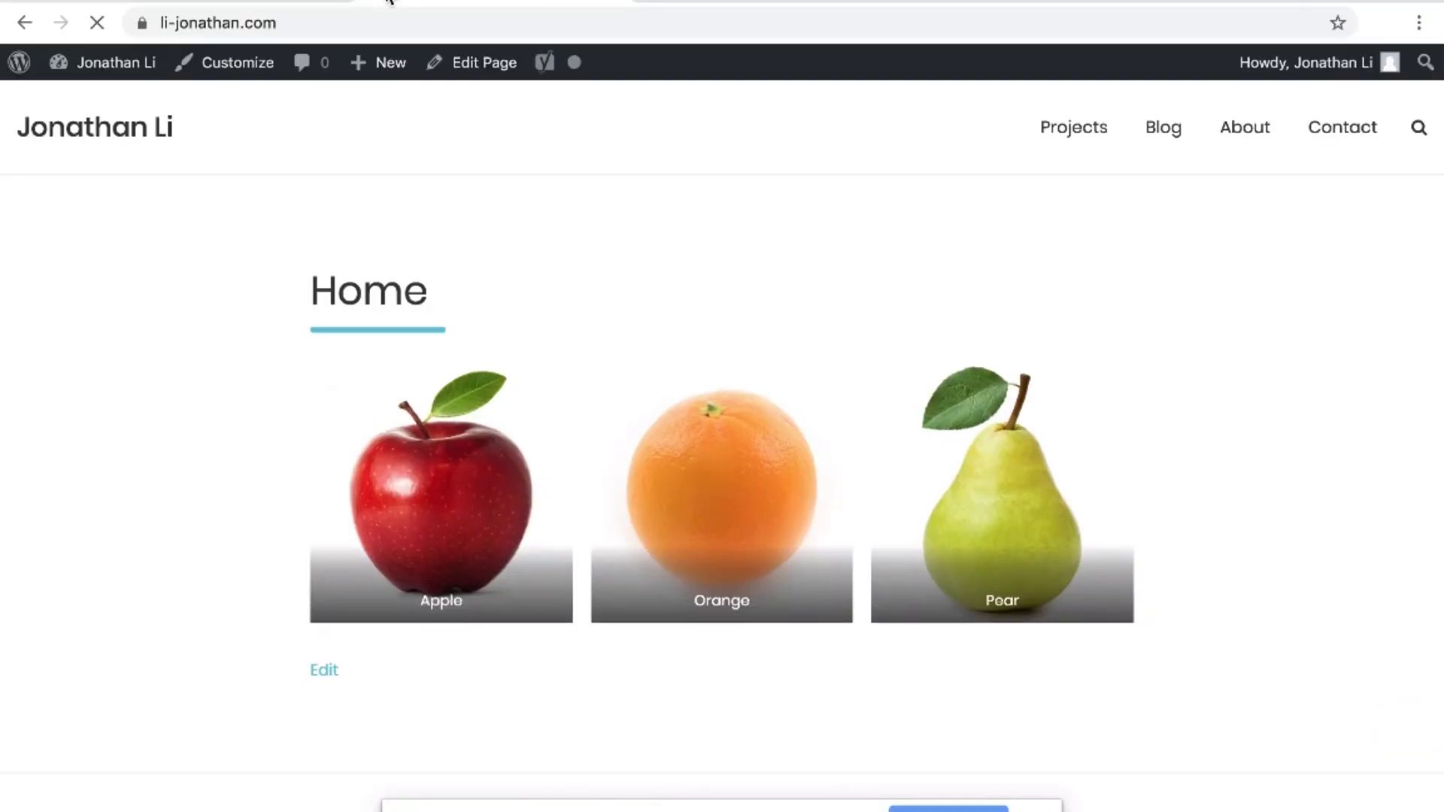
Search the web for "google analytics", open its website from the results and sign in to Analytics
{"action": "left_click", "coordinate": [658, 2]}
{"action": "type", "text": "an"}
{"action": "key", "text": "BackSpace"}
{"action": "key", "text": "BackSpace"}
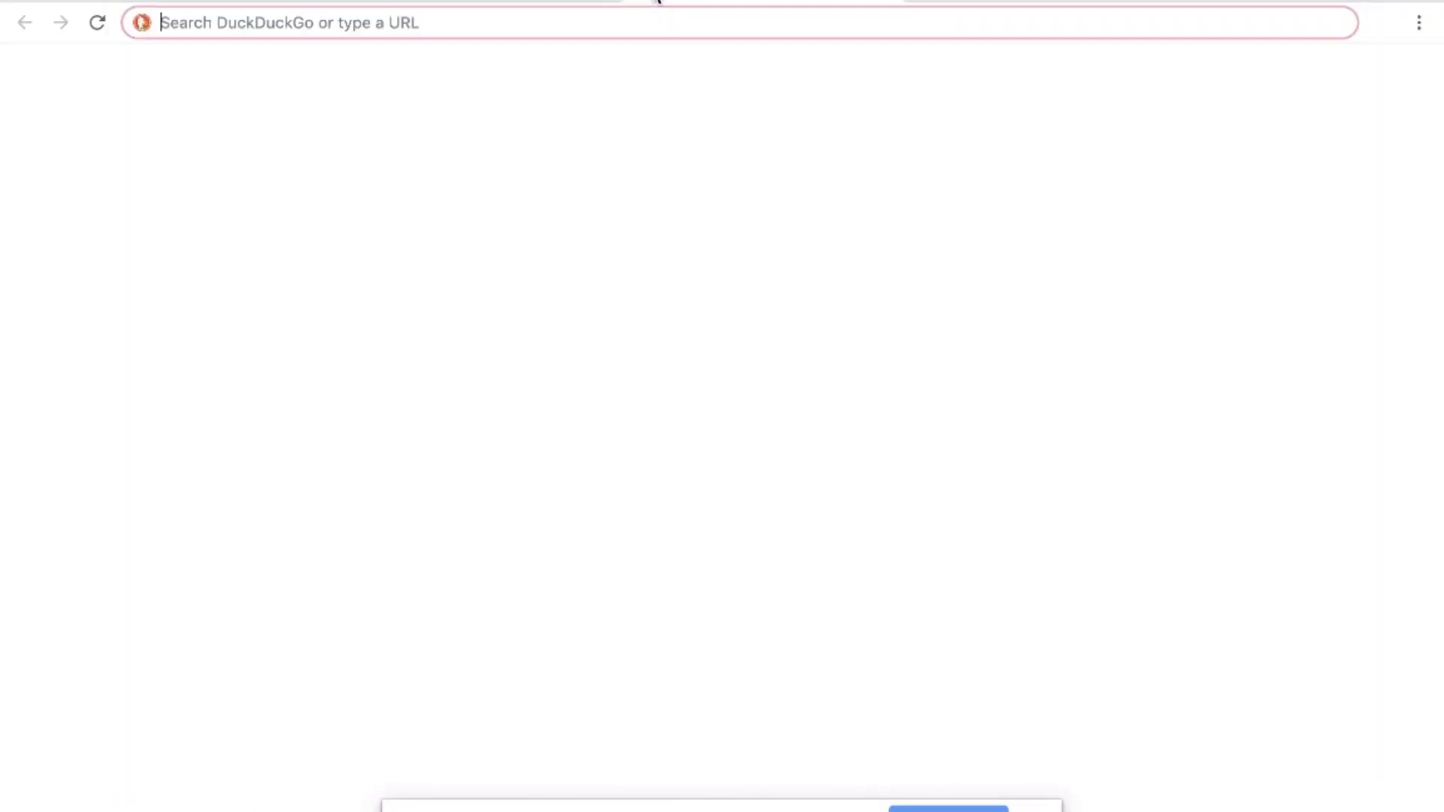
{"action": "type", "text": "google"}
{"action": "key", "text": "Return"}
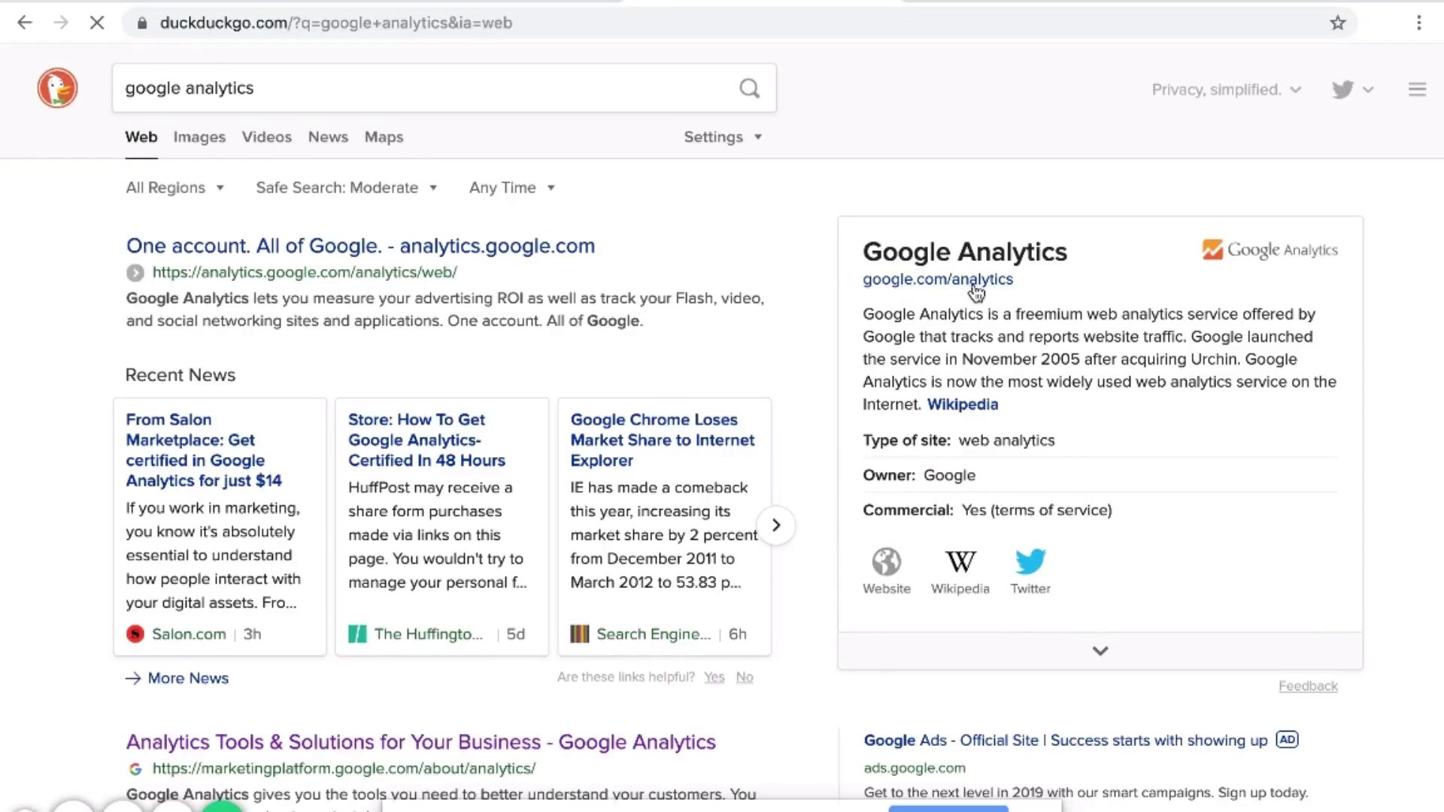
{"action": "left_click", "coordinate": [973, 282]}
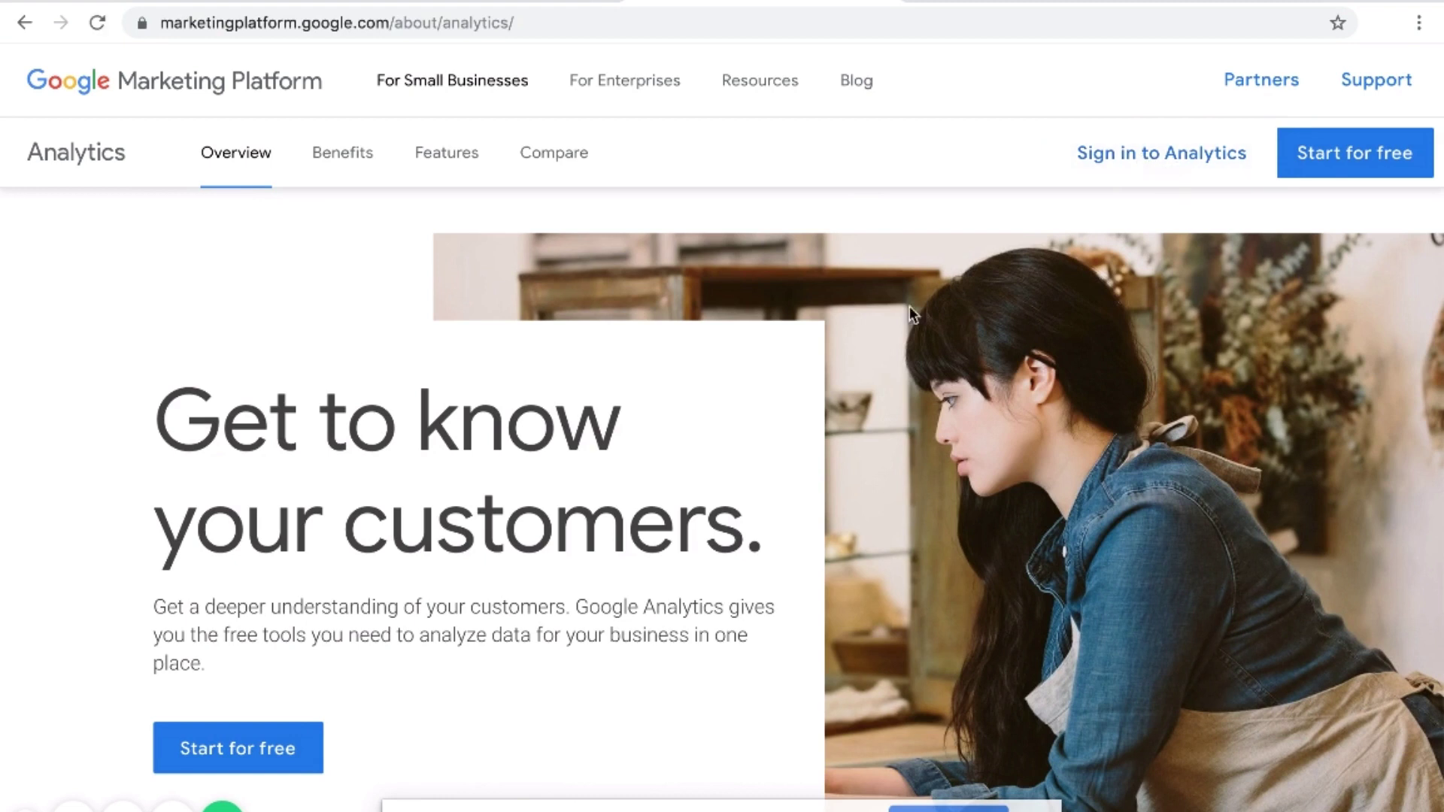
{"action": "left_click", "coordinate": [1160, 165]}
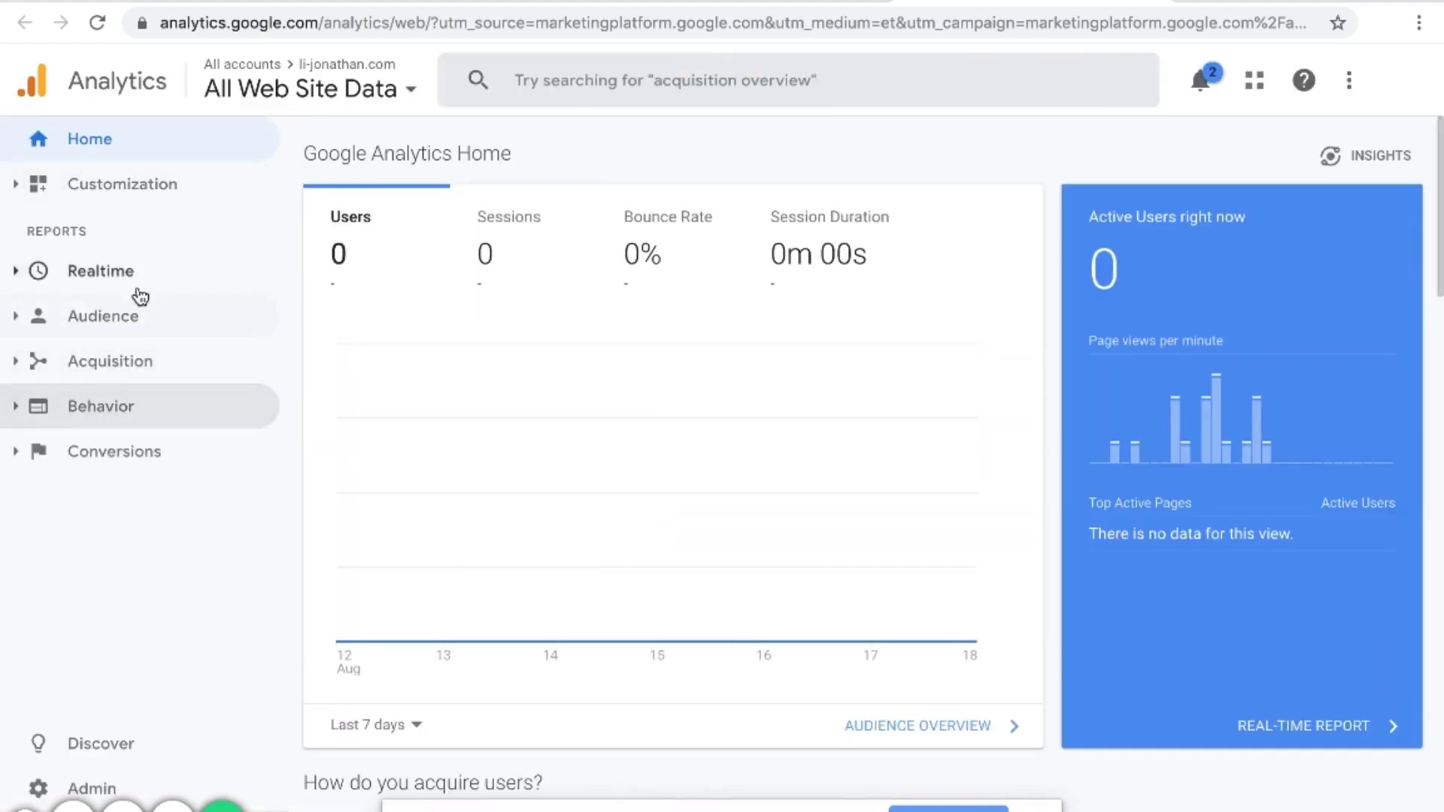
Check the available accounts and properties in the Analytics administration settings
{"action": "left_click", "coordinate": [88, 788]}
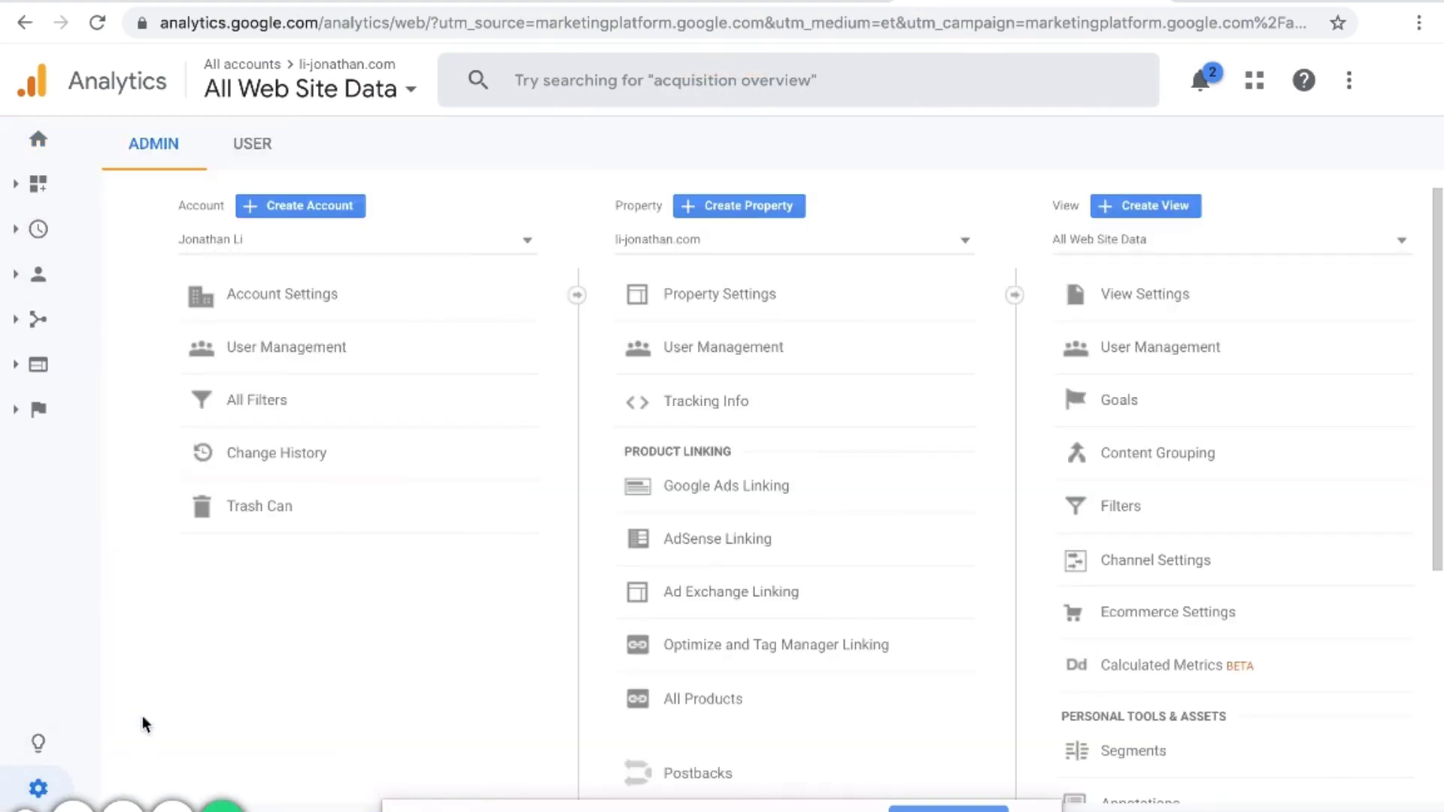
{"action": "left_click", "coordinate": [292, 249]}
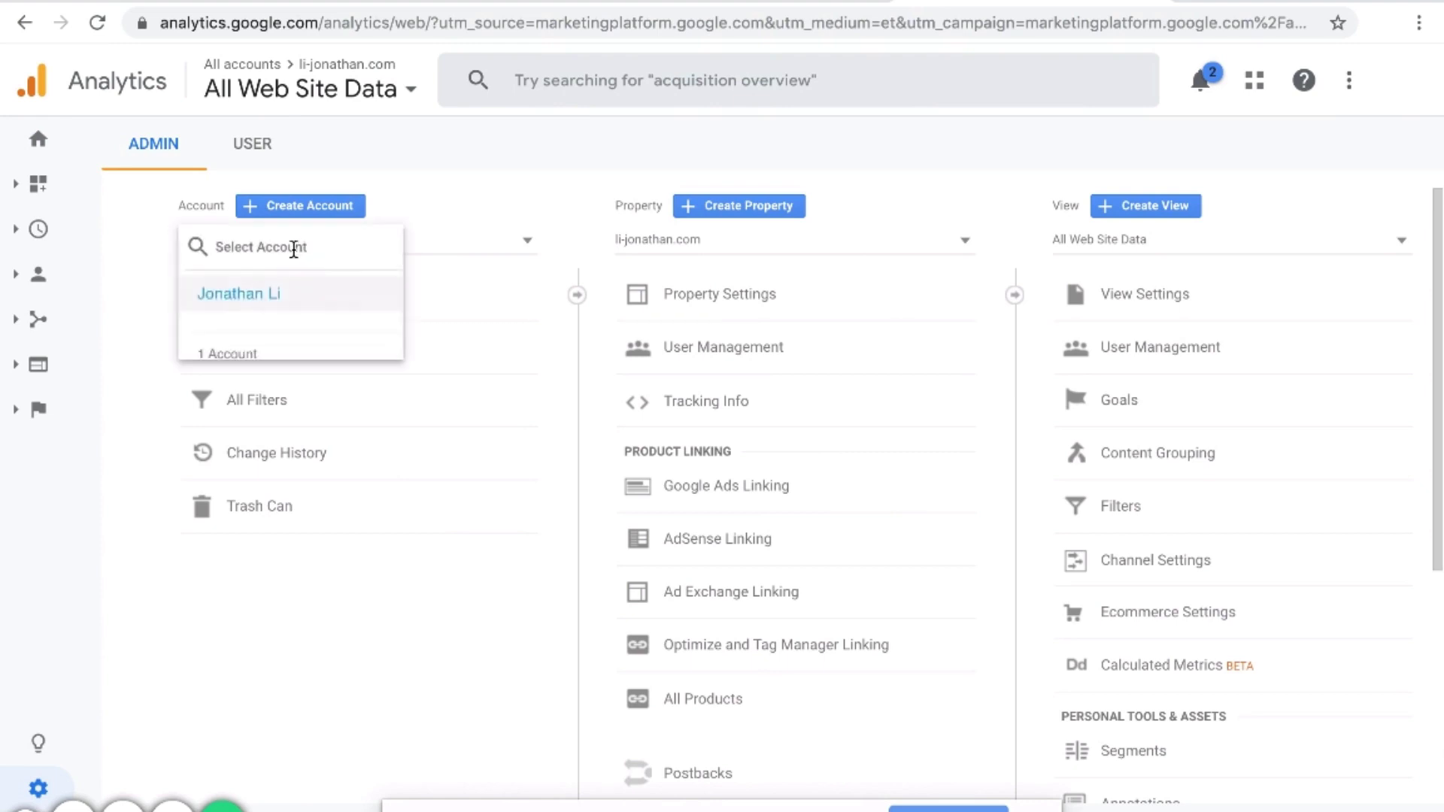
{"action": "left_click", "coordinate": [464, 645]}
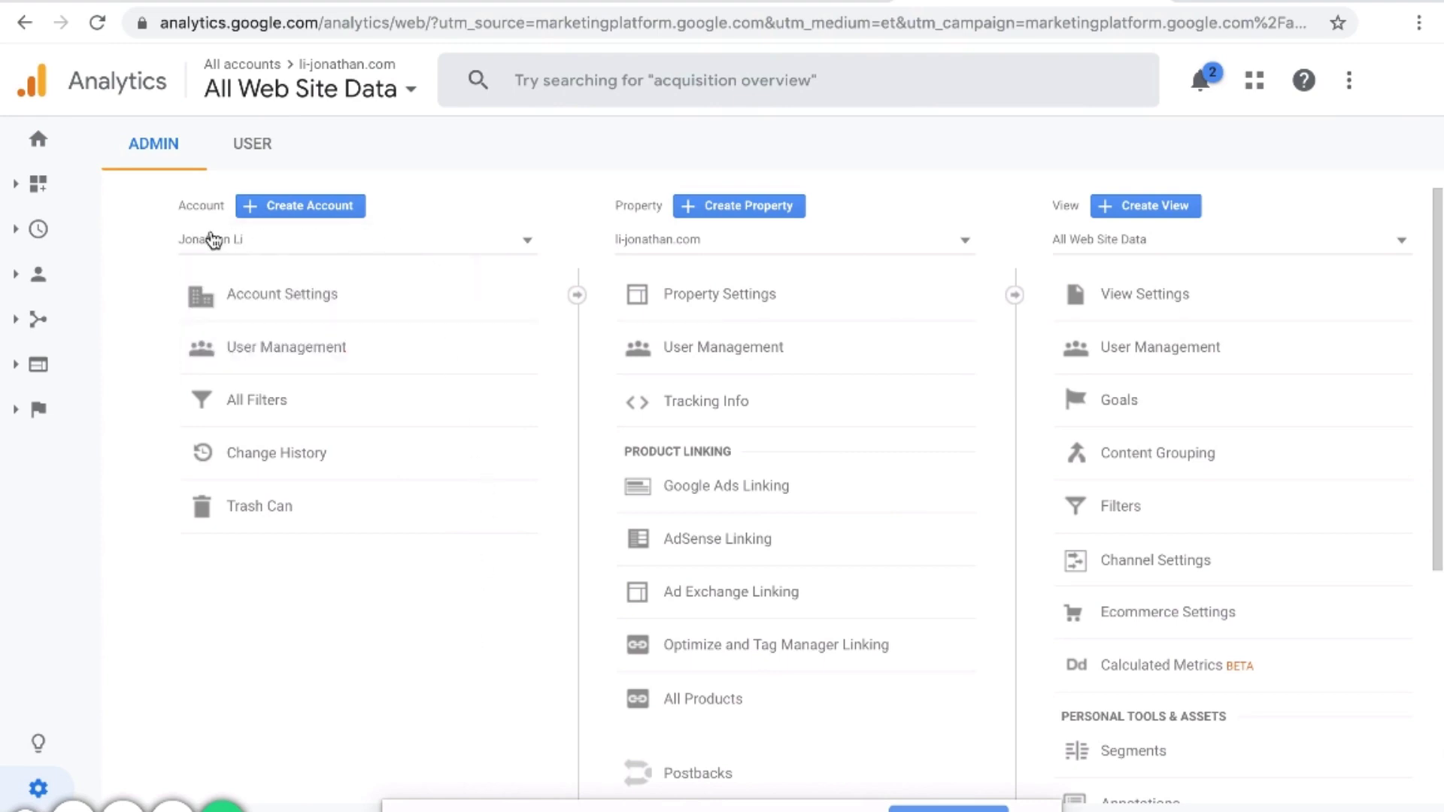
{"action": "left_click", "coordinate": [252, 248]}
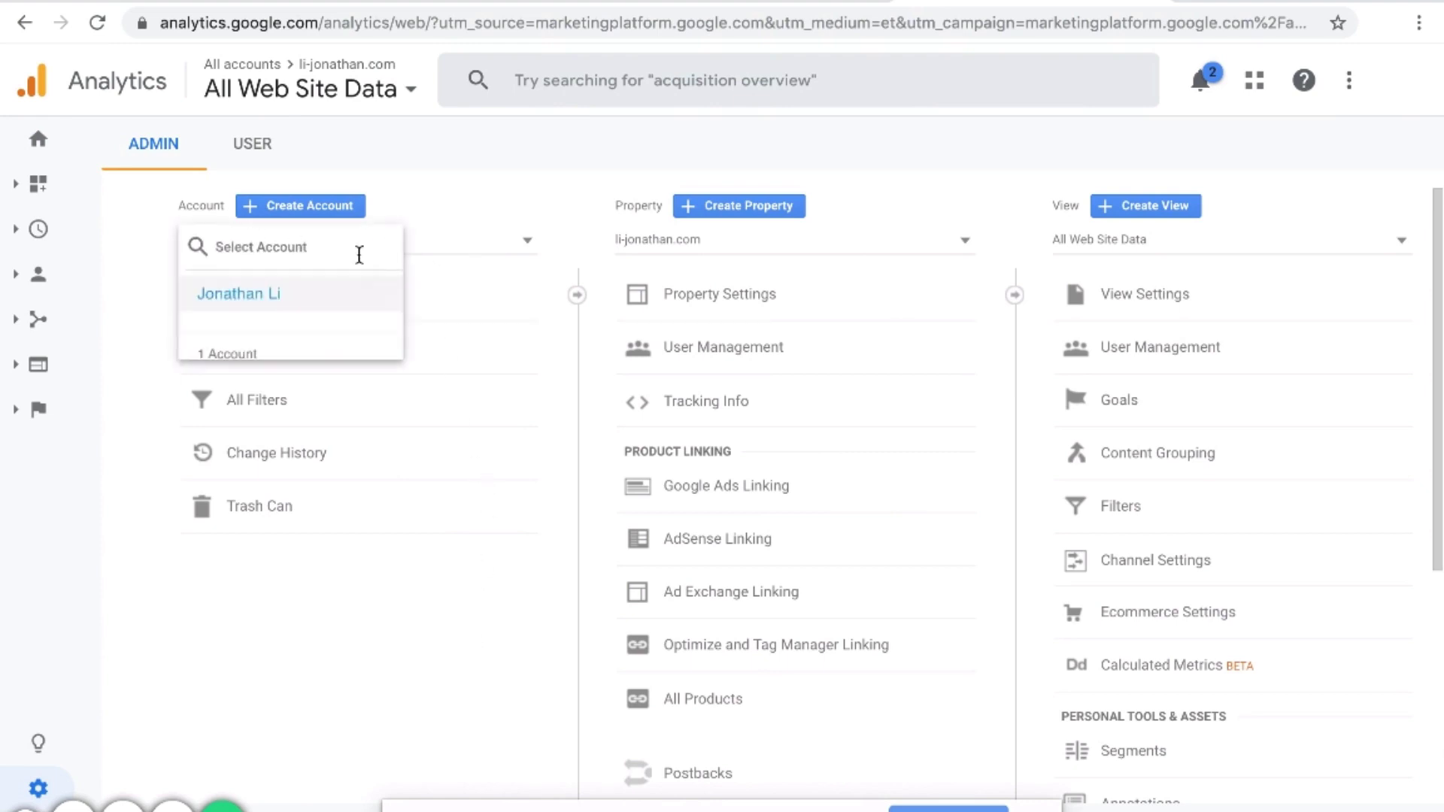
{"action": "left_click", "coordinate": [150, 397]}
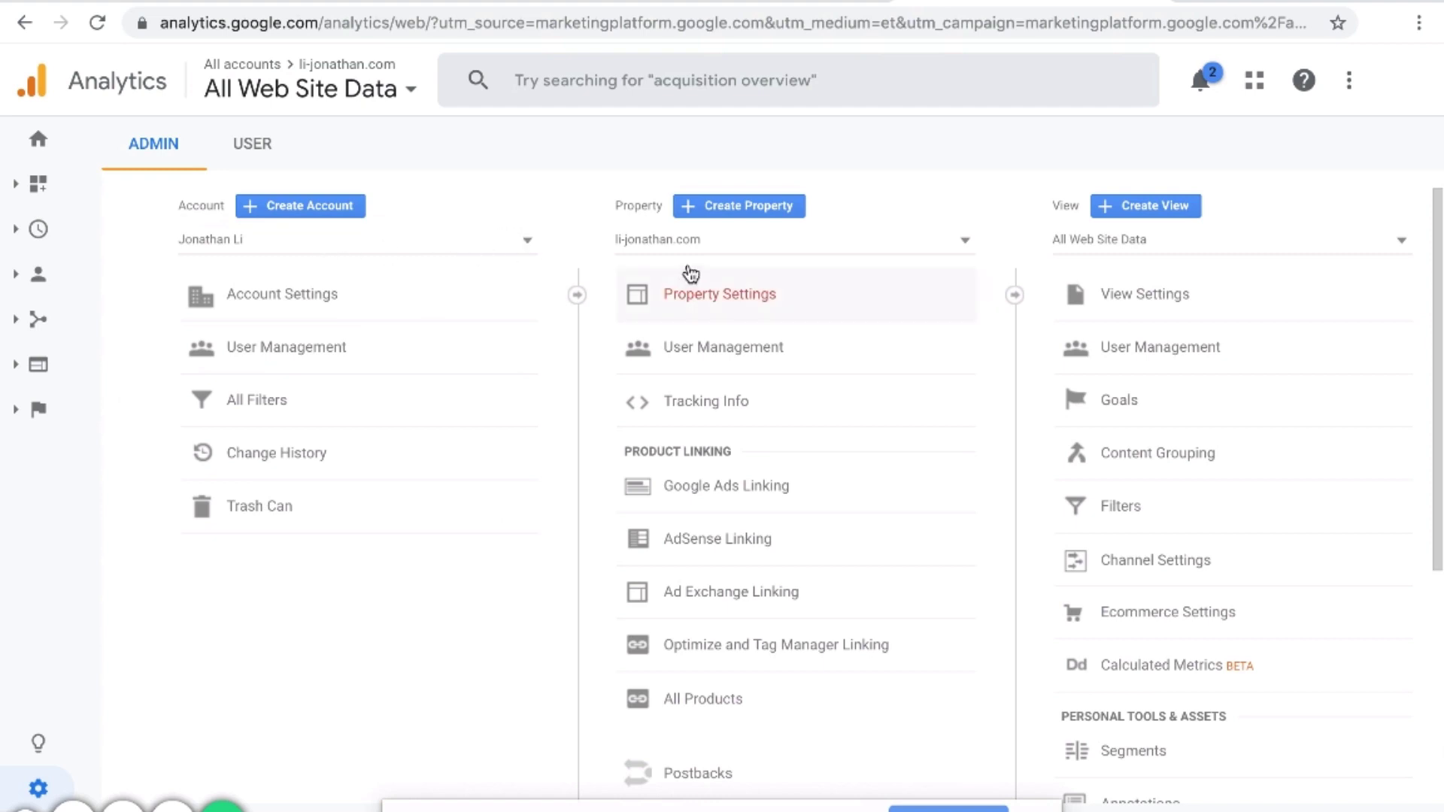
{"action": "left_click", "coordinate": [714, 248]}
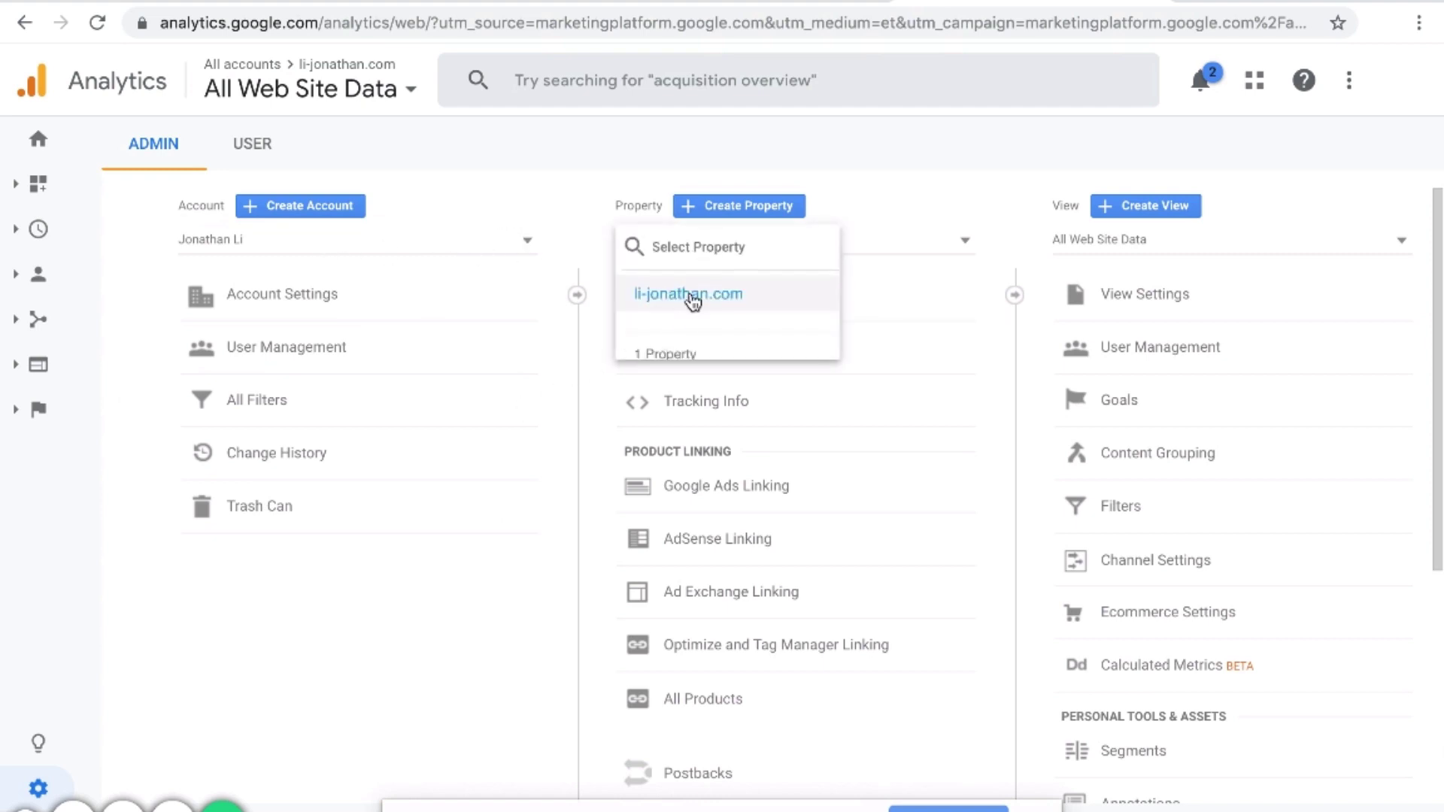
{"action": "left_click", "coordinate": [459, 690]}
View the website's home page and return to the Google Analytics home overview
{"action": "left_click", "coordinate": [527, 3]}
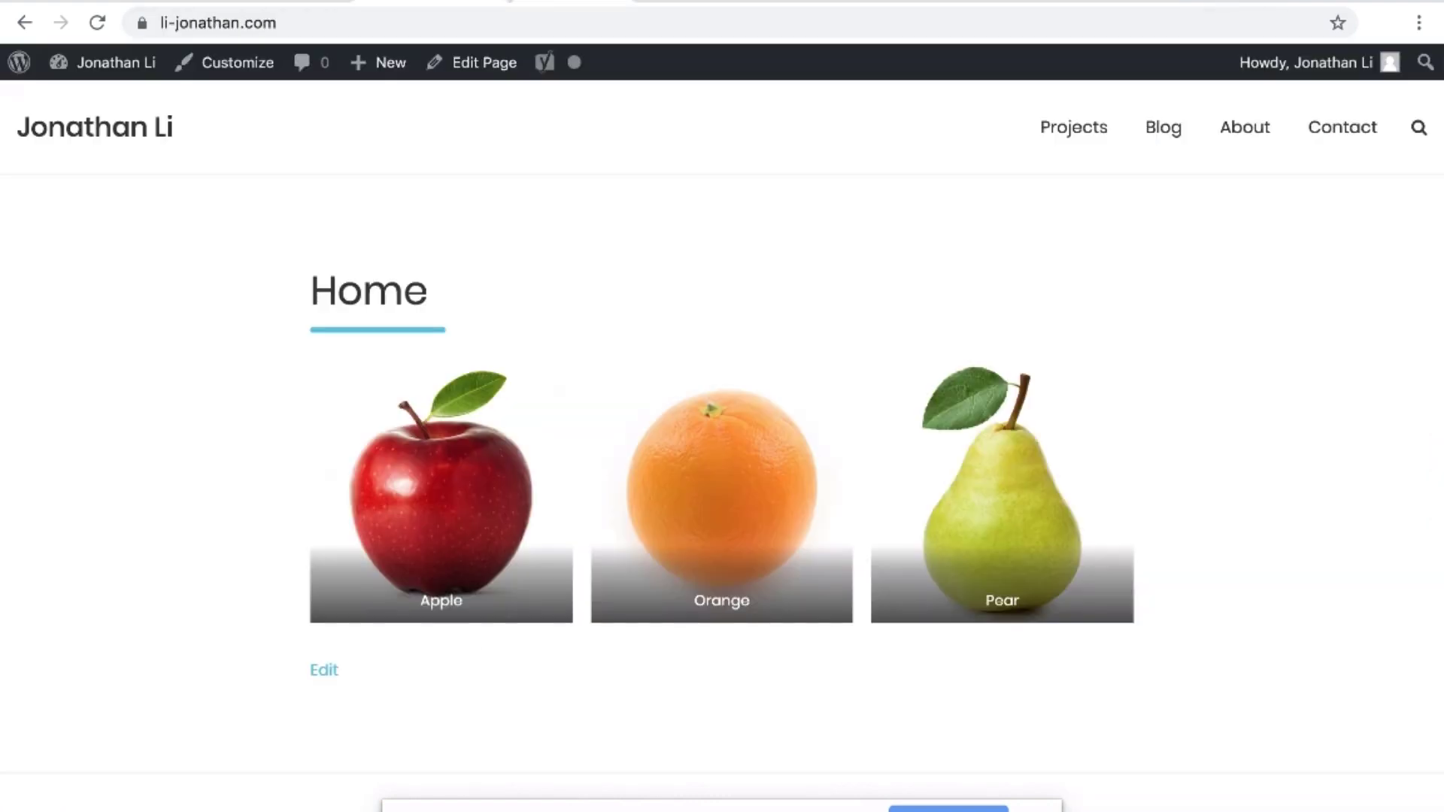
{"action": "left_click", "coordinate": [1060, 3]}
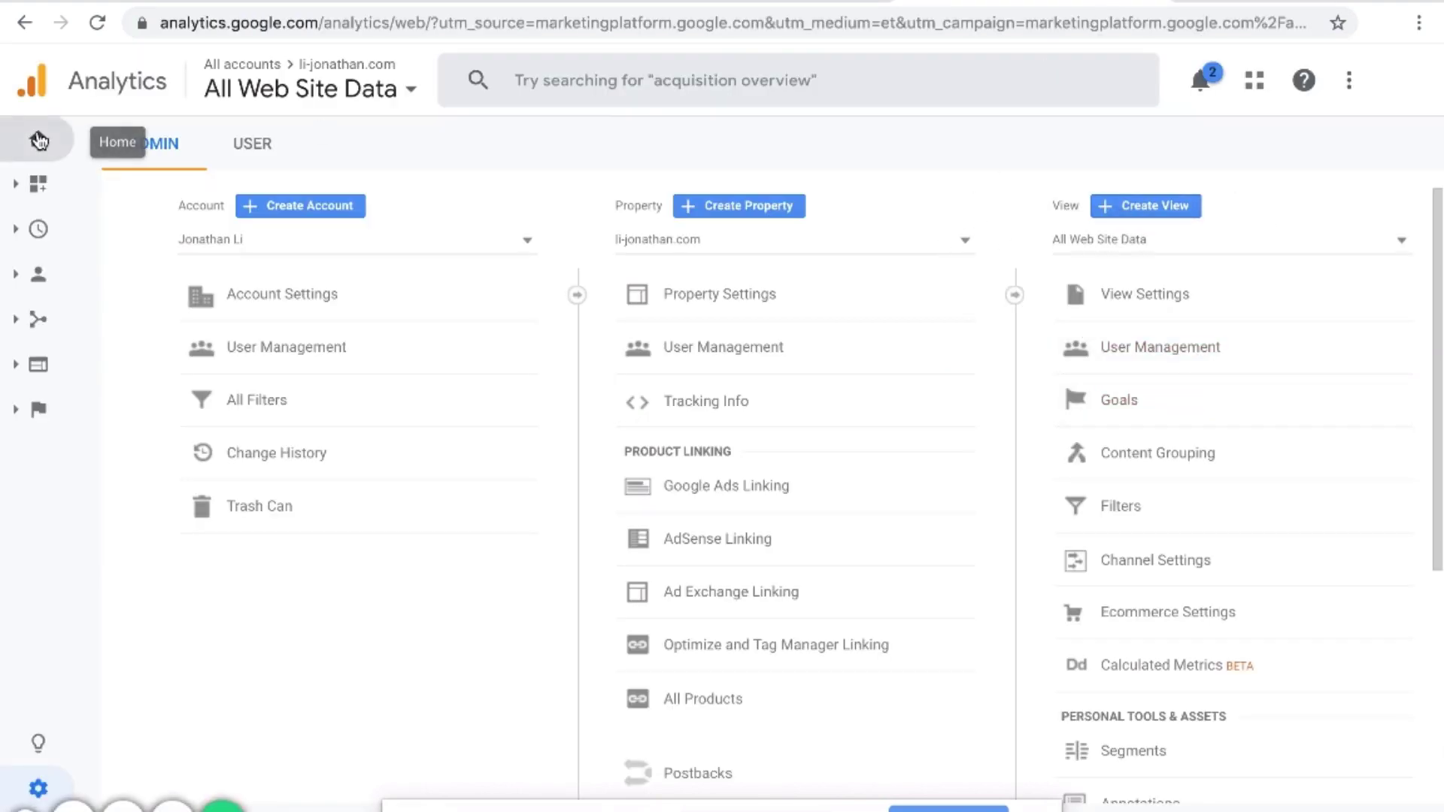
{"action": "left_click", "coordinate": [39, 141]}
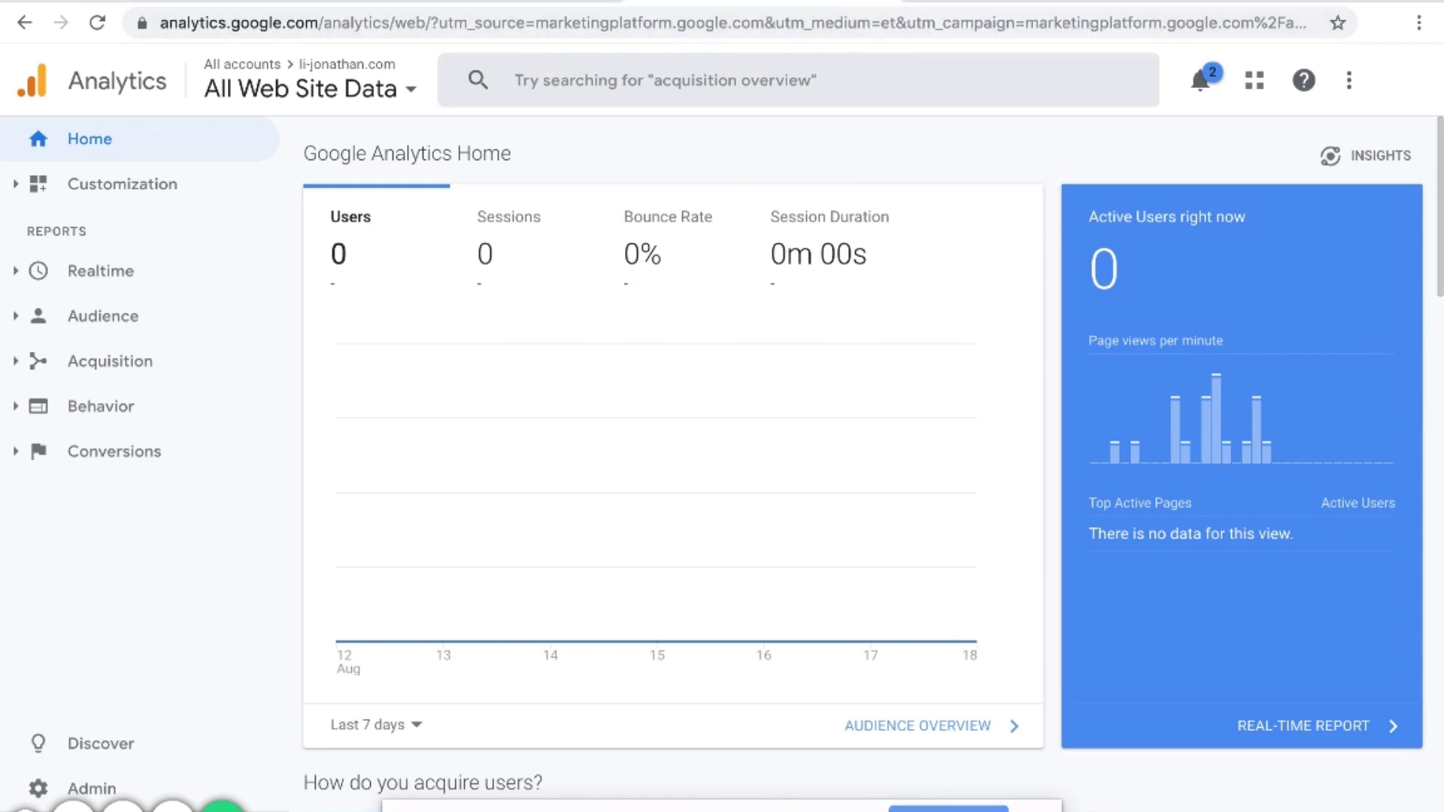
Open the Google Optimize accounts page in a new browser tab
{"action": "left_click", "coordinate": [509, 1]}
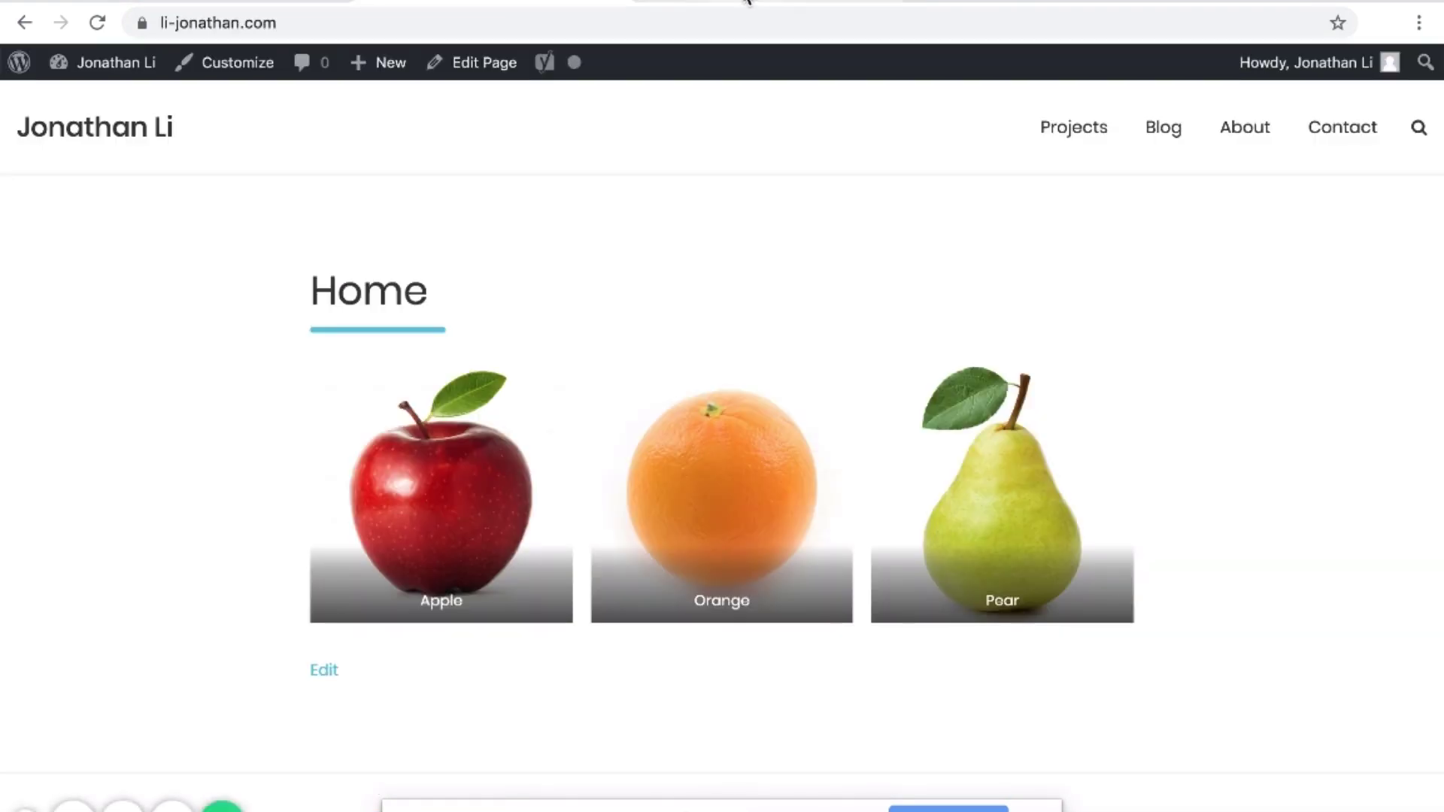
{"action": "left_click", "coordinate": [747, 1]}
{"action": "left_click", "coordinate": [916, 2]}
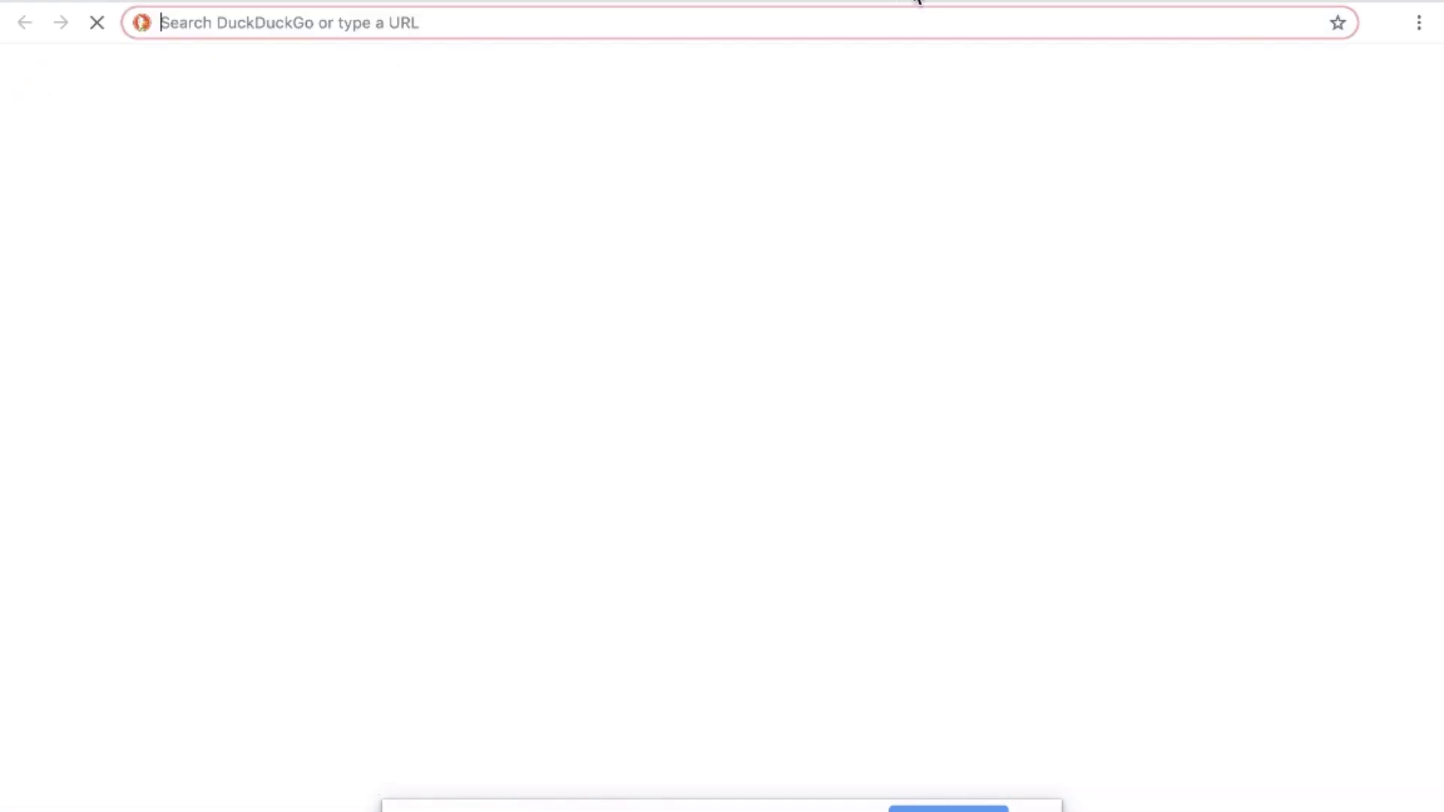
{"action": "type", "text": "o"}
{"action": "key", "text": "Return"}
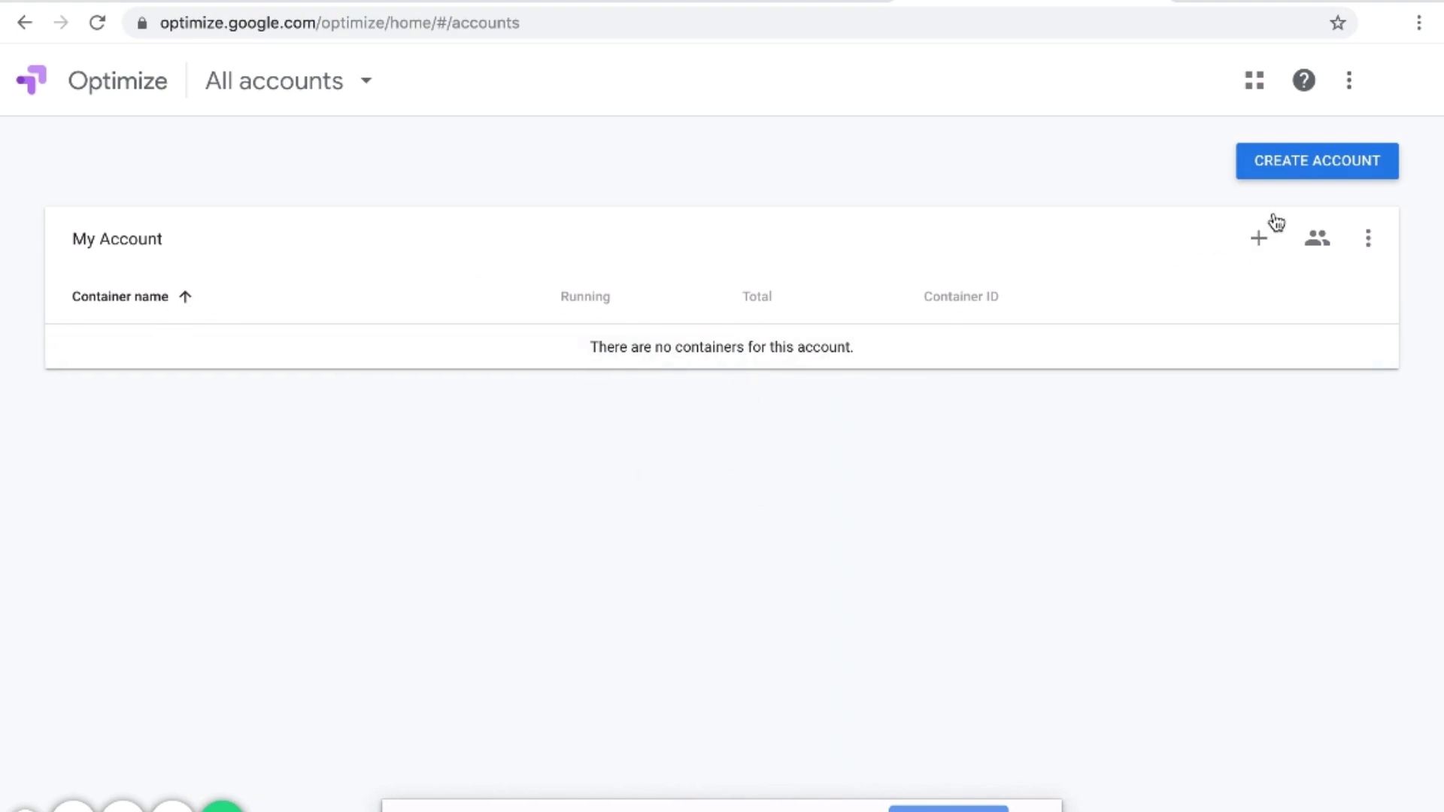
Start a new Optimize account with Improve Google products, Benchmarking and Get in-depth analysis all disabled
{"action": "left_click", "coordinate": [1293, 158]}
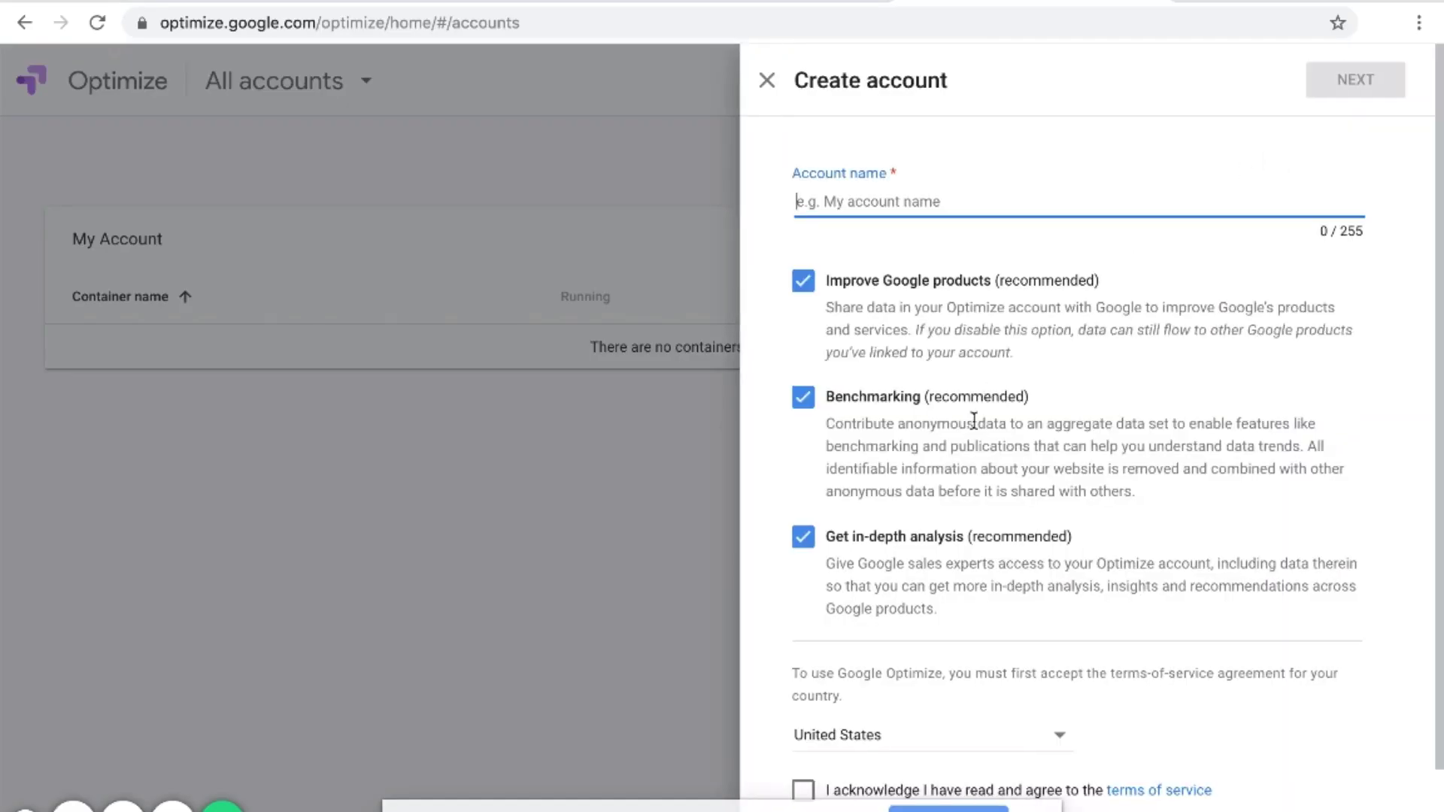
{"action": "scroll", "coordinate": [974, 420], "scroll_direction": "down", "scroll_amount": 2}
{"action": "scroll", "coordinate": [906, 325], "scroll_direction": "up", "scroll_amount": 2}
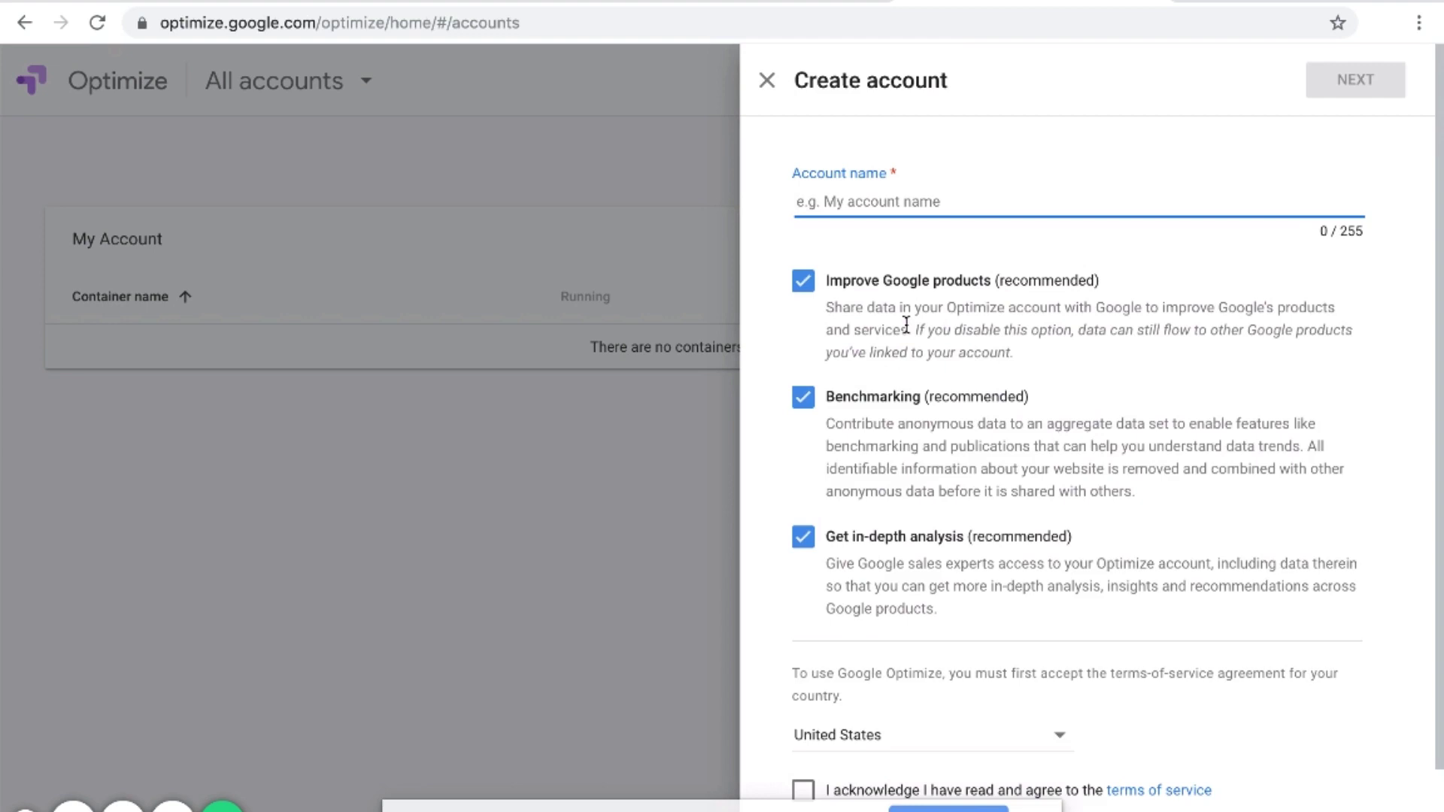
{"action": "left_click", "coordinate": [802, 280]}
{"action": "left_click", "coordinate": [802, 396]}
{"action": "left_click", "coordinate": [803, 537]}
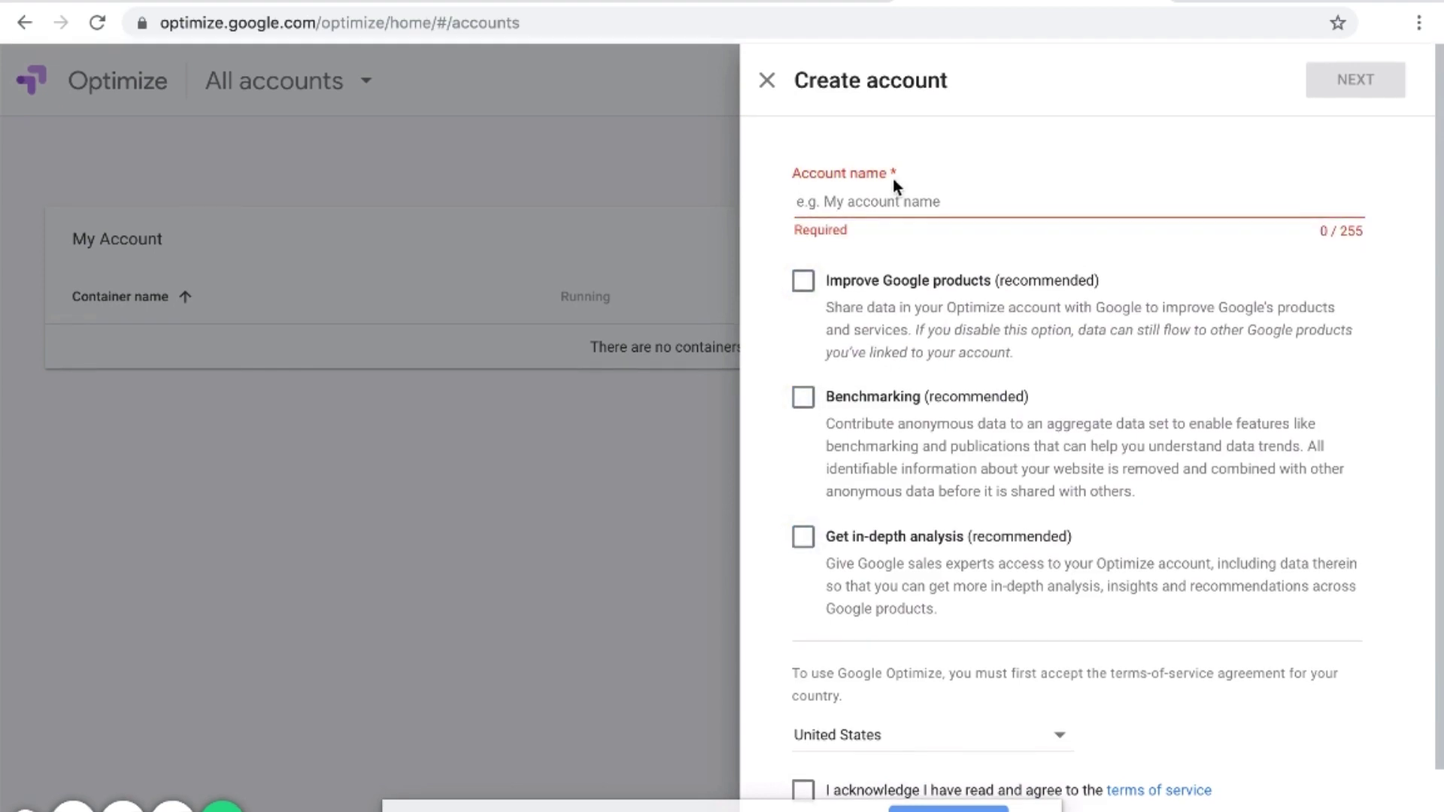
Enter the website's domain as the Optimize account name
{"action": "left_click", "coordinate": [874, 200]}
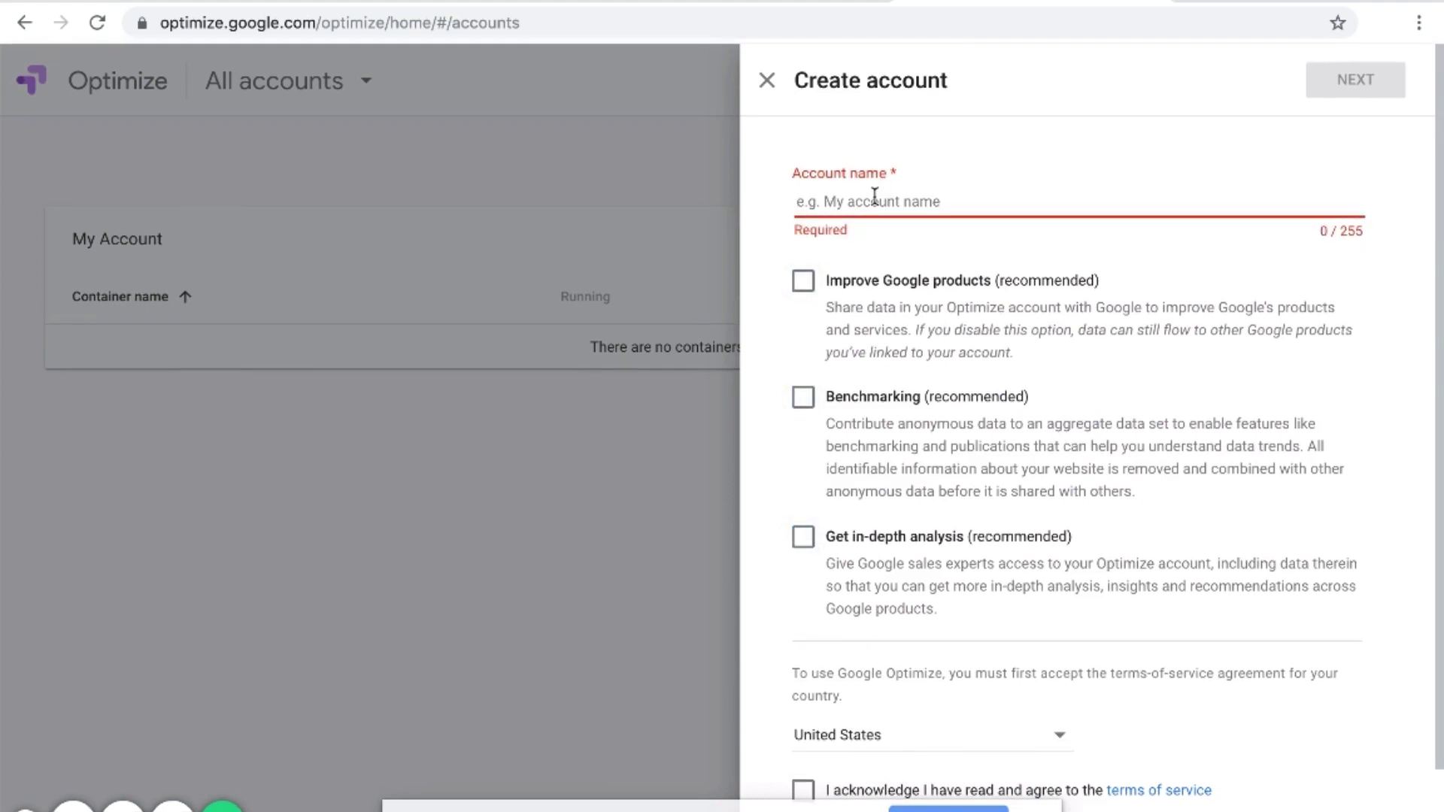
{"action": "type", "text": "li"}
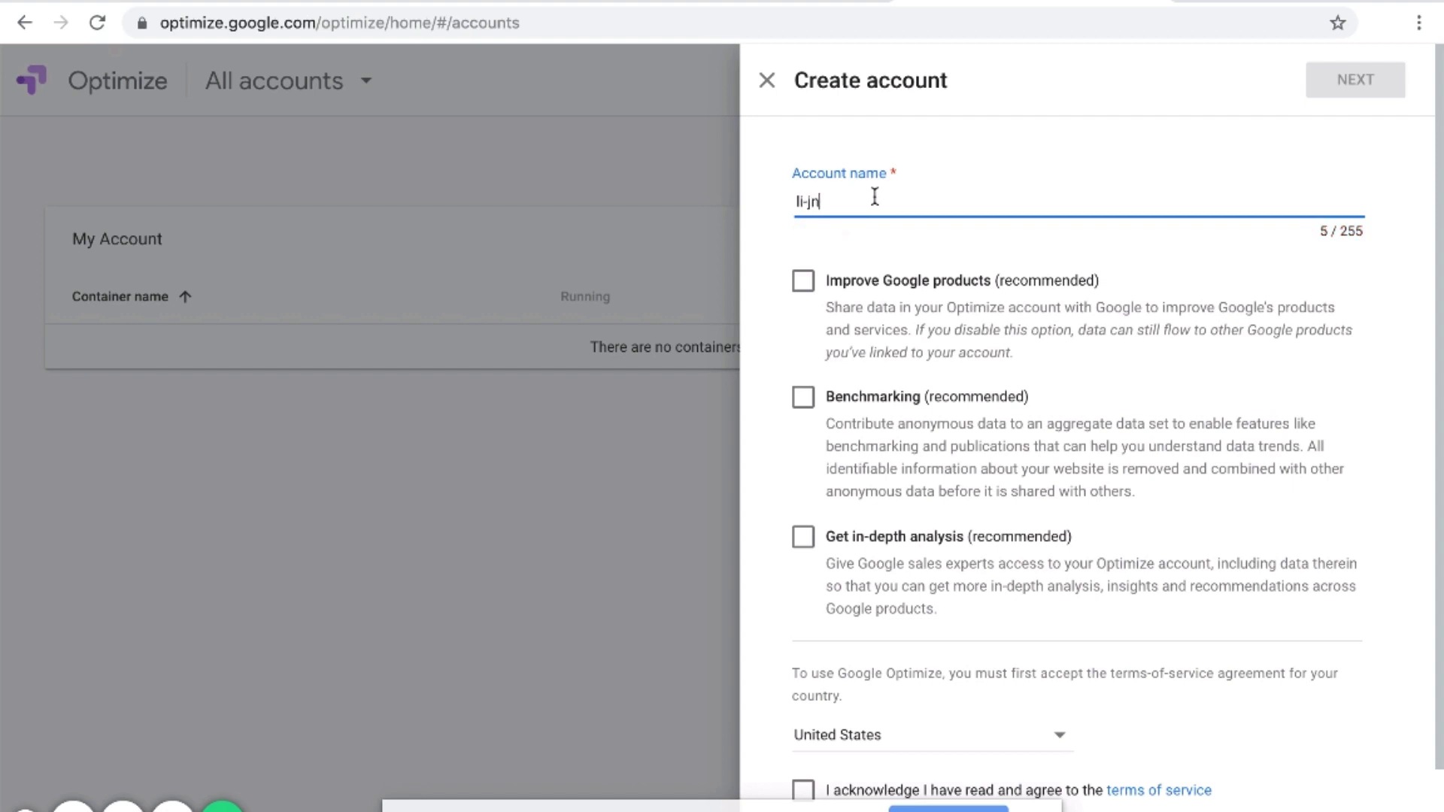
{"action": "type", "text": "-jonathan.com"}
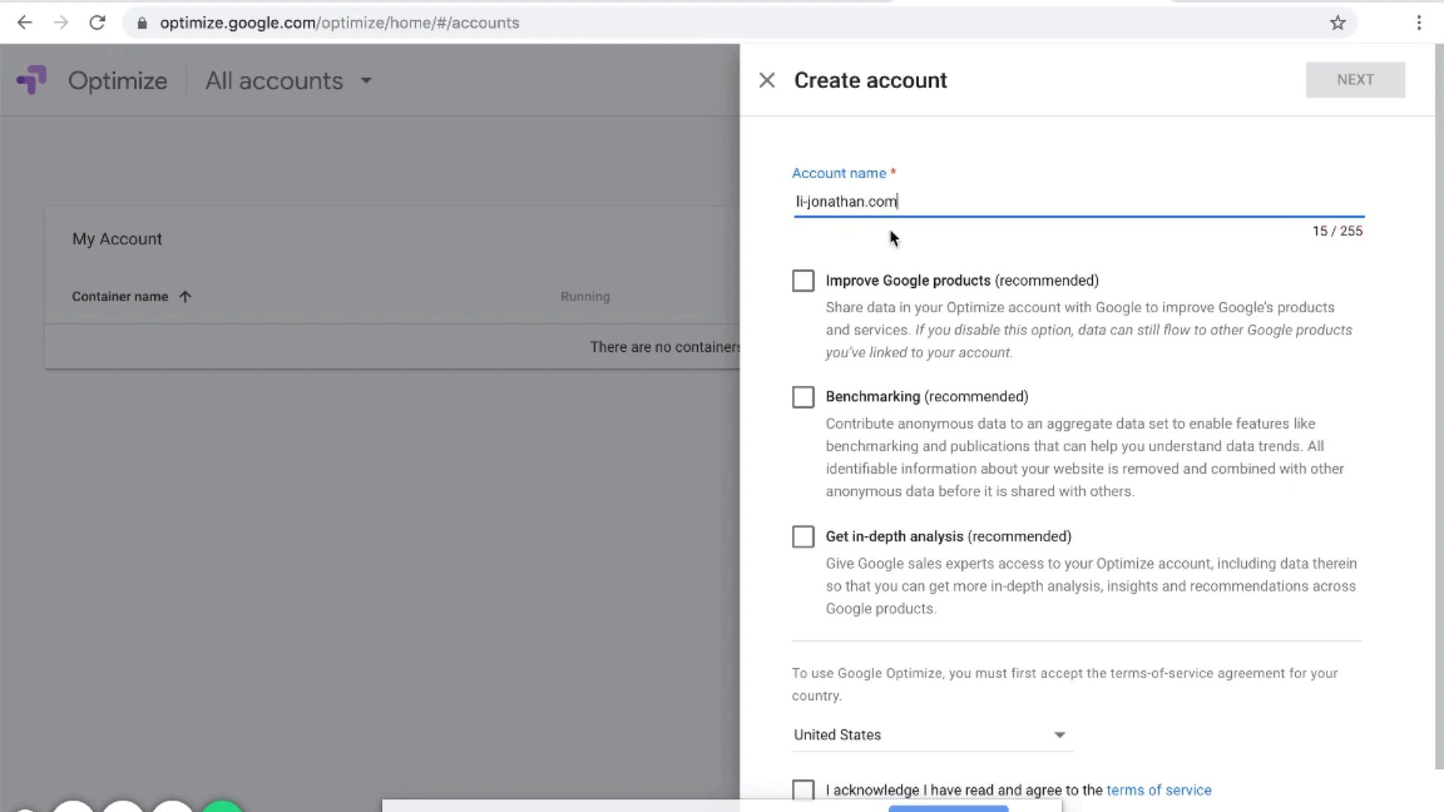
Accept the terms of service, Data Processing Terms and Measurement Controller-Controller Data Protection Terms, and continue to the container setup
{"action": "scroll", "coordinate": [910, 380], "scroll_direction": "down", "scroll_amount": 2}
{"action": "left_click", "coordinate": [803, 693]}
{"action": "left_click", "coordinate": [803, 693]}
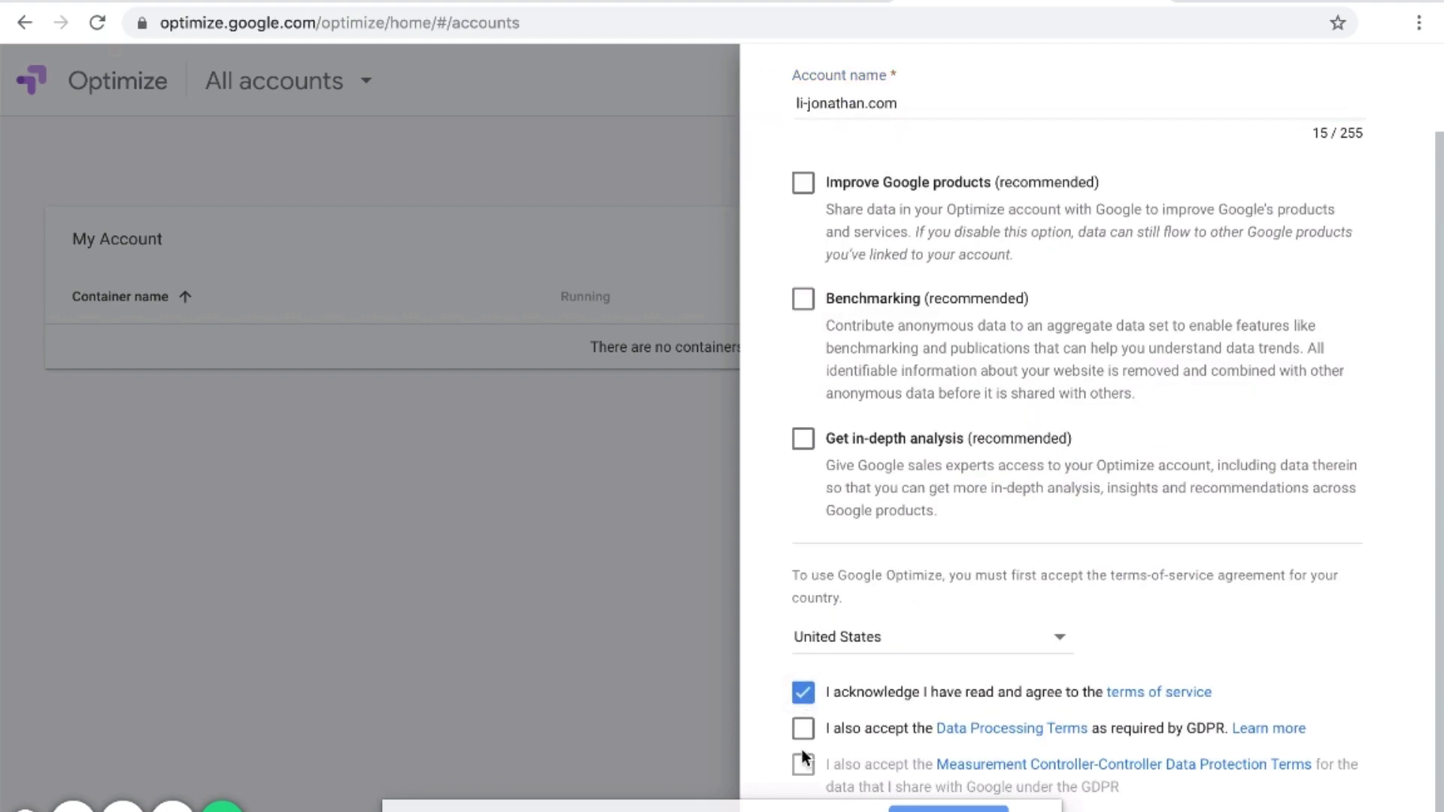
{"action": "left_click", "coordinate": [803, 728]}
{"action": "left_click", "coordinate": [803, 764]}
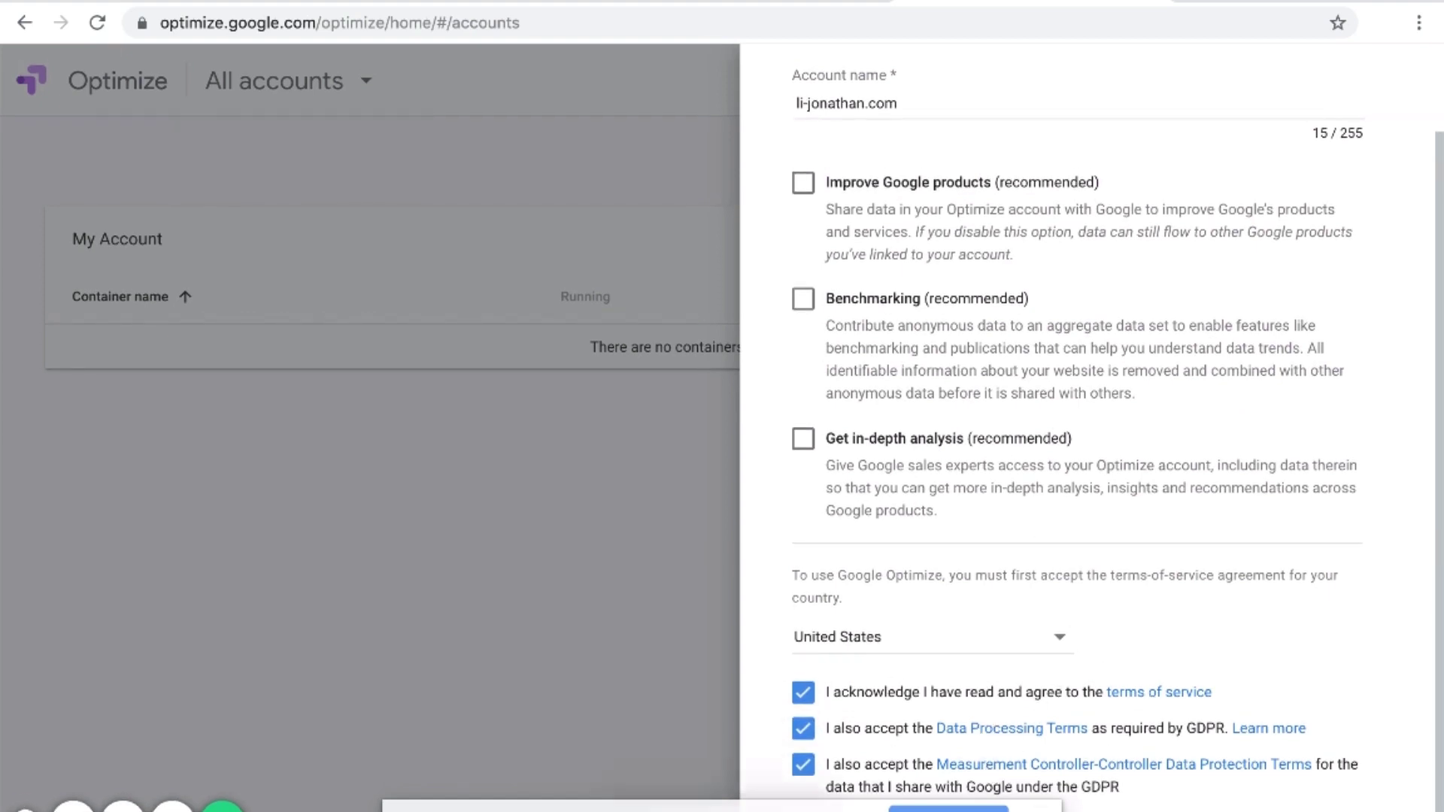
{"action": "left_click_drag", "start_coordinate": [1202, 778], "coordinate": [1203, 742]}
{"action": "scroll", "coordinate": [1128, 561], "scroll_direction": "down", "scroll_amount": 2}
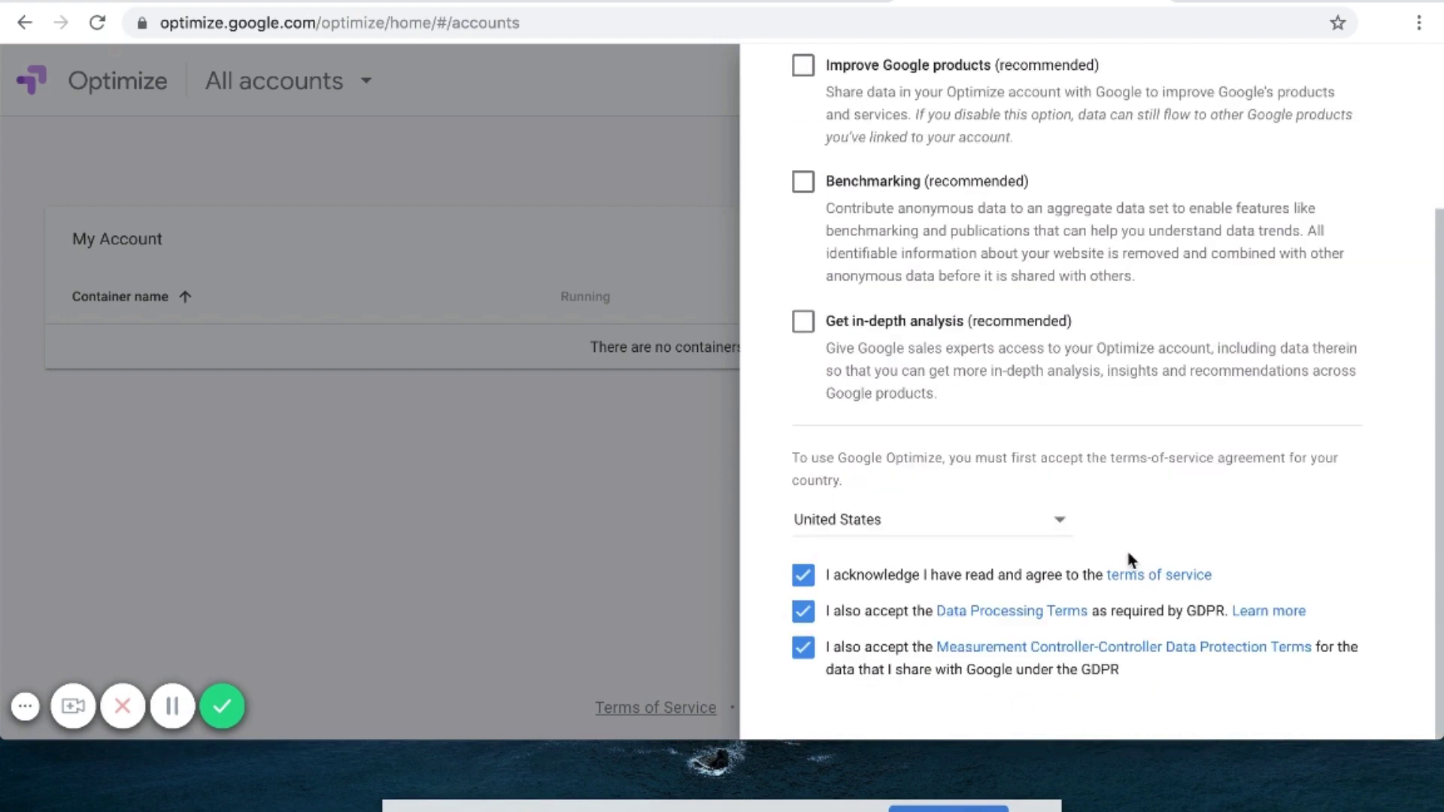
{"action": "scroll", "coordinate": [1128, 561], "scroll_direction": "up", "scroll_amount": 3}
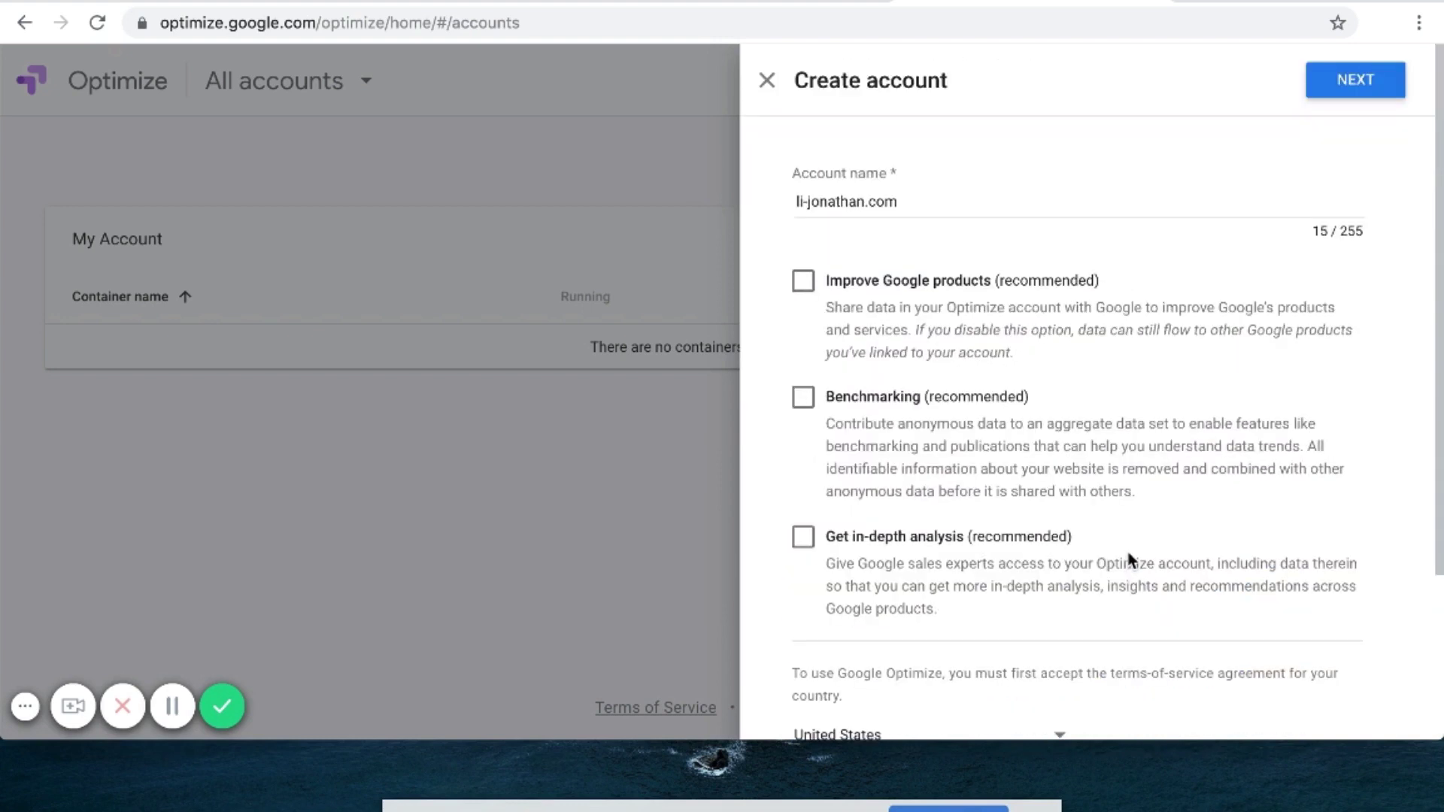
{"action": "left_click", "coordinate": [1345, 103]}
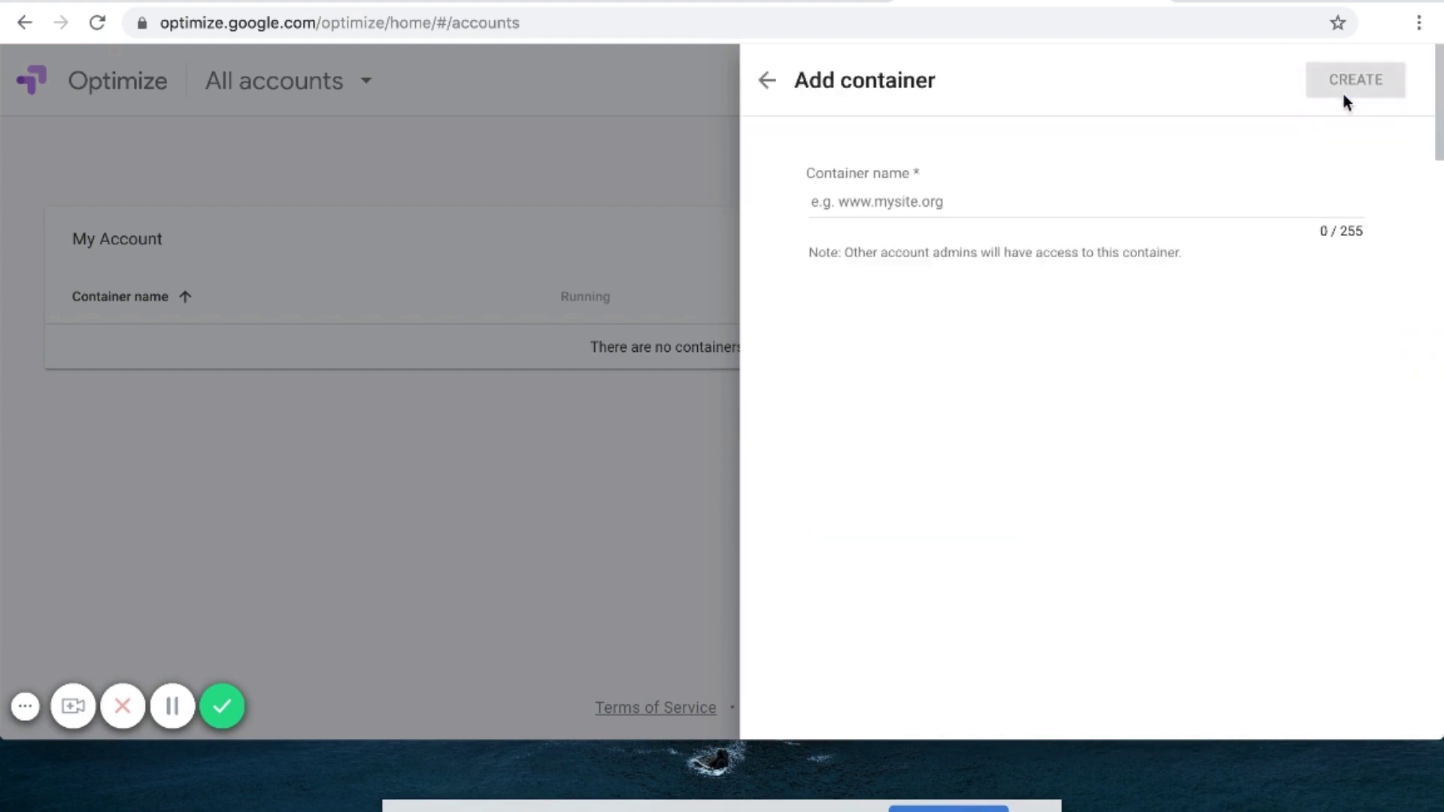
Return to the account details and replace the account name with the site owner's full name
{"action": "left_click", "coordinate": [835, 201]}
{"action": "left_click", "coordinate": [930, 453]}
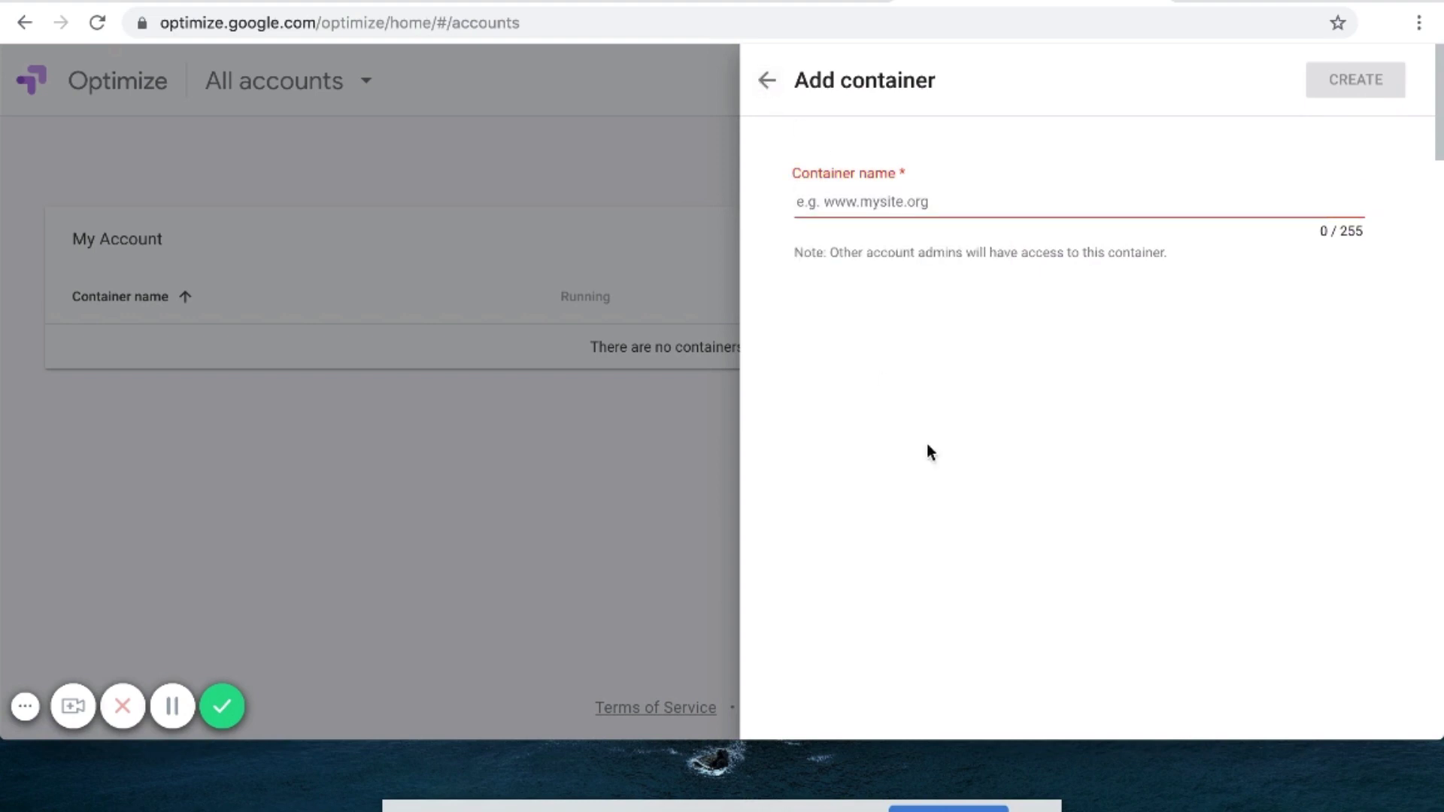
{"action": "left_click", "coordinate": [763, 83]}
{"action": "left_click", "coordinate": [941, 196]}
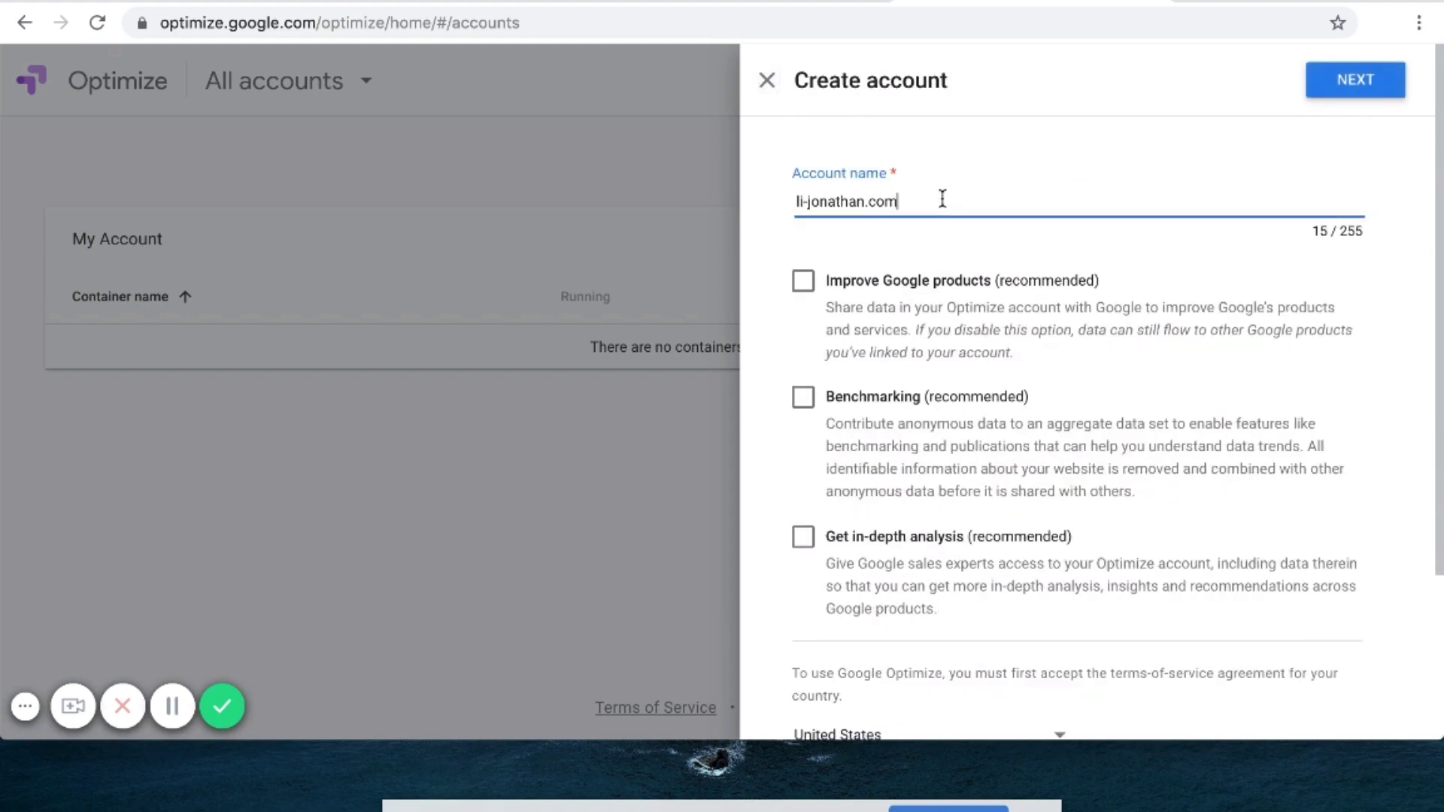
{"action": "key", "text": "ctrl+a"}
{"action": "type", "text": "Jonathan Li"}
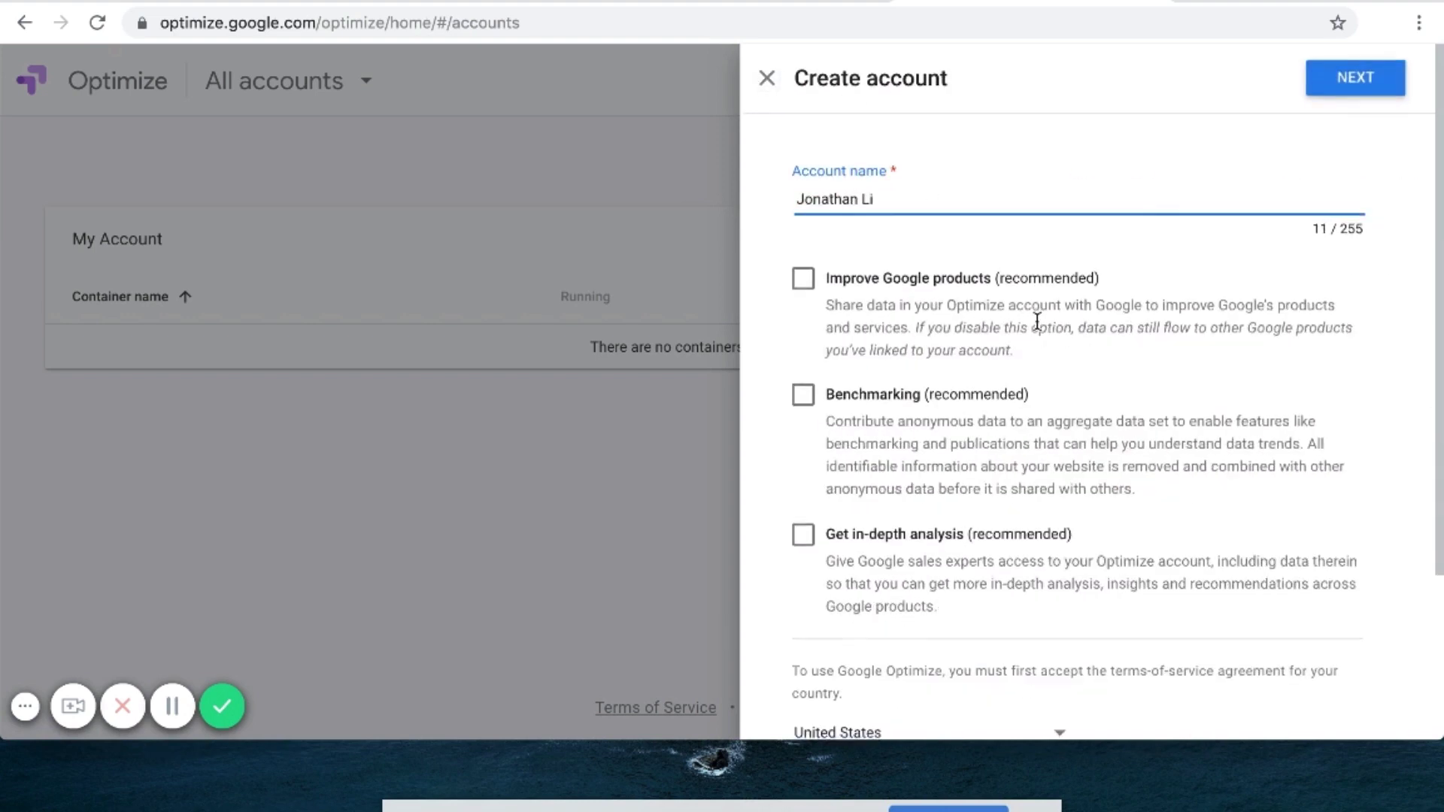
Continue to the container setup and create a container named with the website's domain
{"action": "scroll", "coordinate": [1278, 188], "scroll_direction": "down", "scroll_amount": 3}
{"action": "scroll", "coordinate": [1321, 126], "scroll_direction": "up", "scroll_amount": 3}
{"action": "left_click", "coordinate": [1346, 86]}
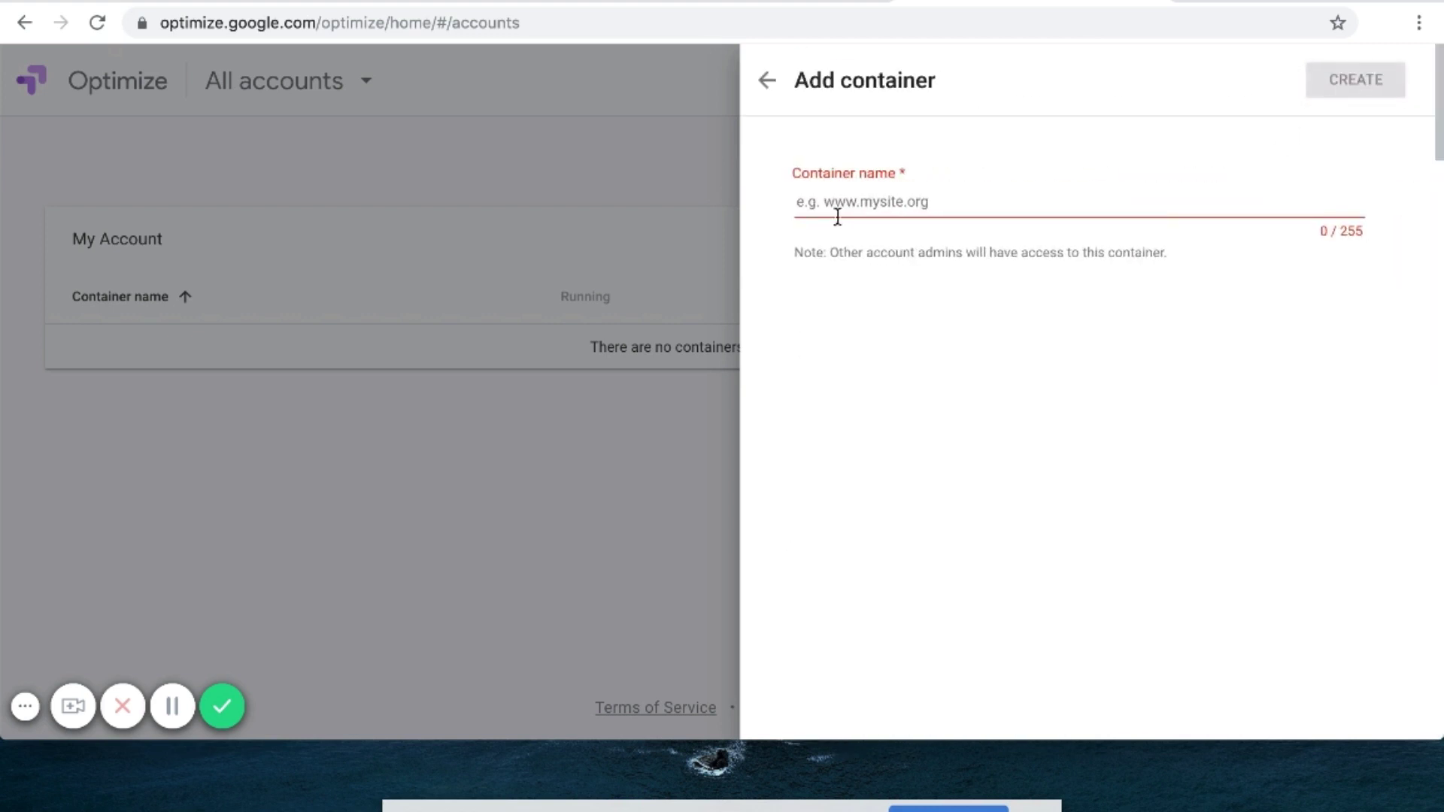
{"action": "left_click", "coordinate": [767, 81]}
{"action": "left_click", "coordinate": [1355, 76]}
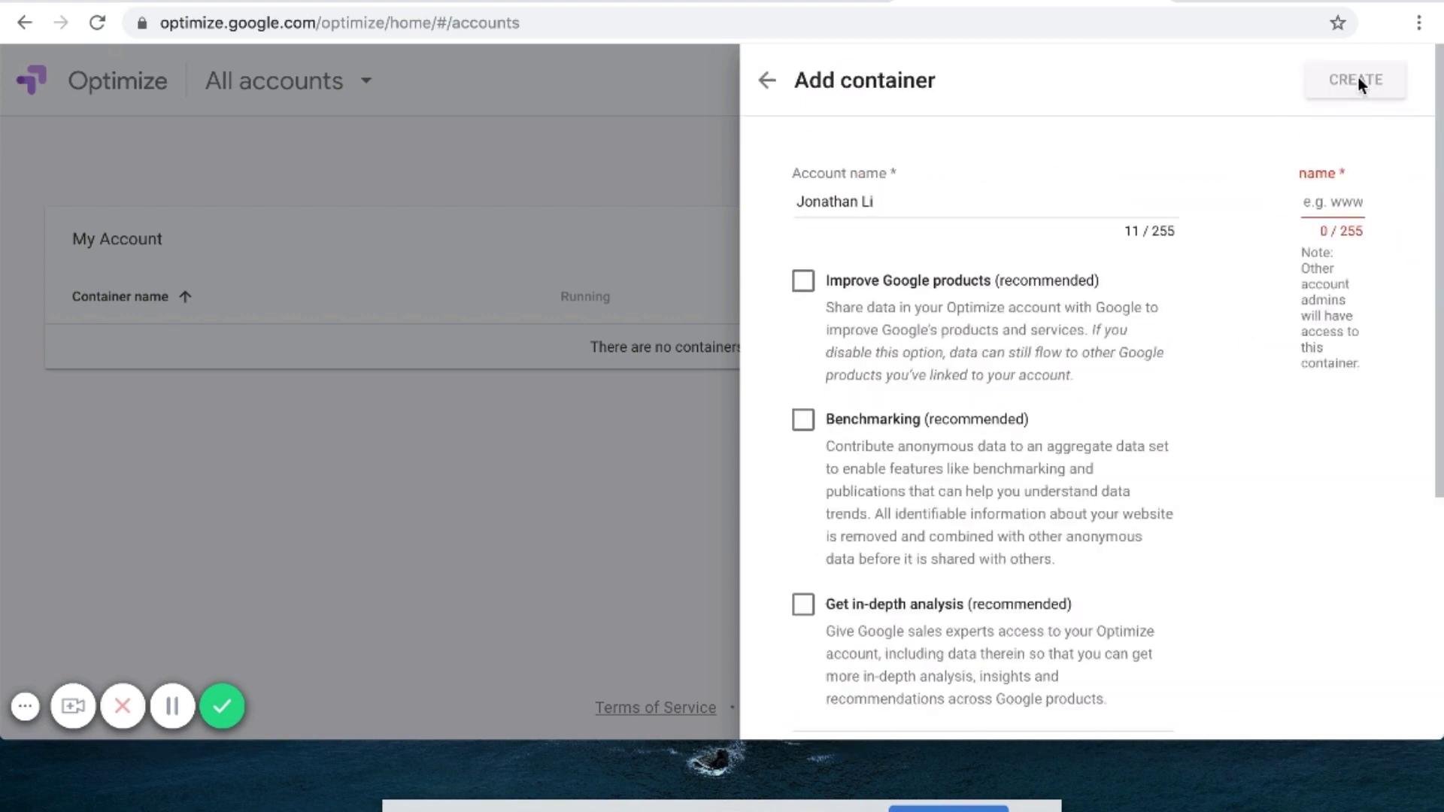
{"action": "left_click", "coordinate": [853, 201]}
{"action": "type", "text": "li"}
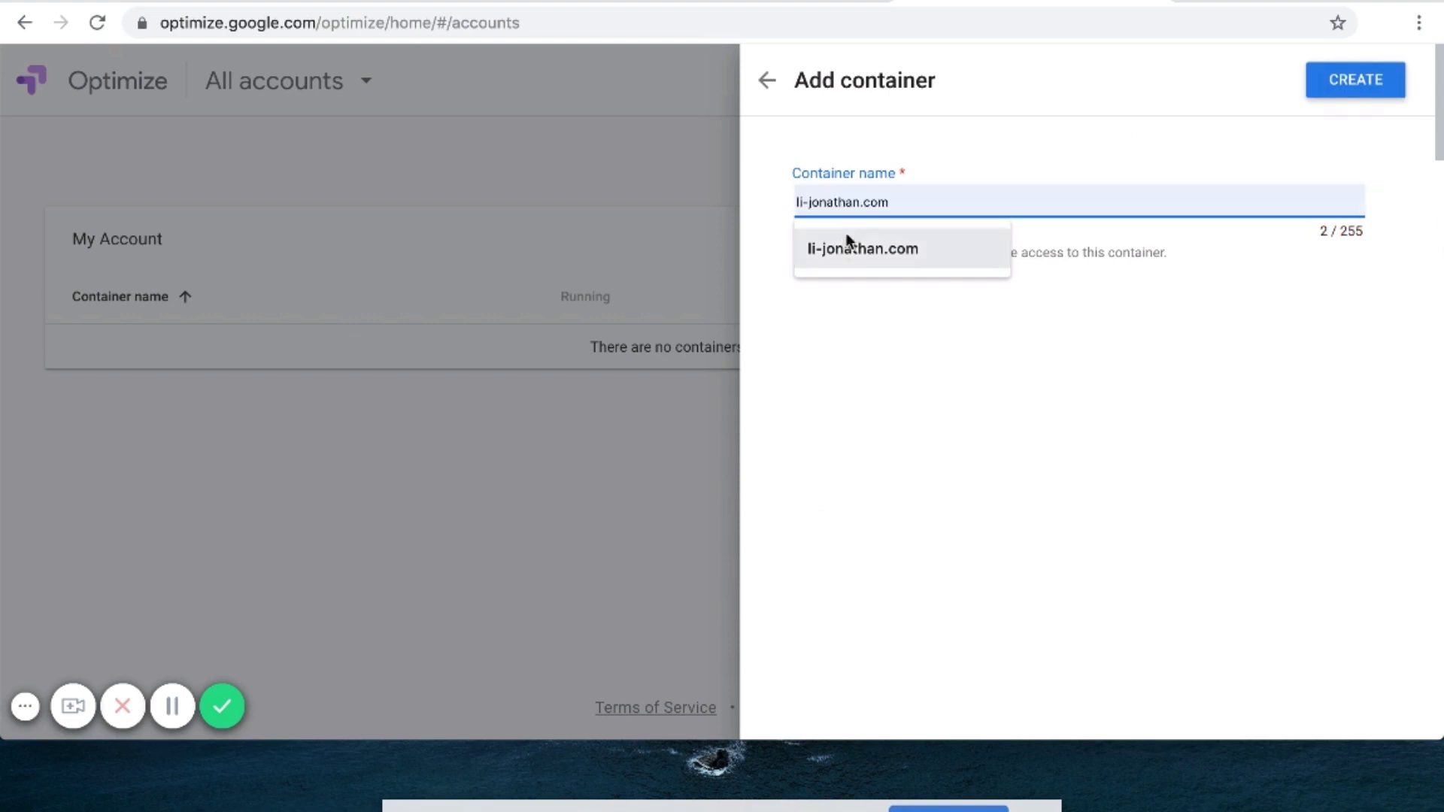
{"action": "left_click", "coordinate": [847, 235]}
{"action": "left_click", "coordinate": [1346, 91]}
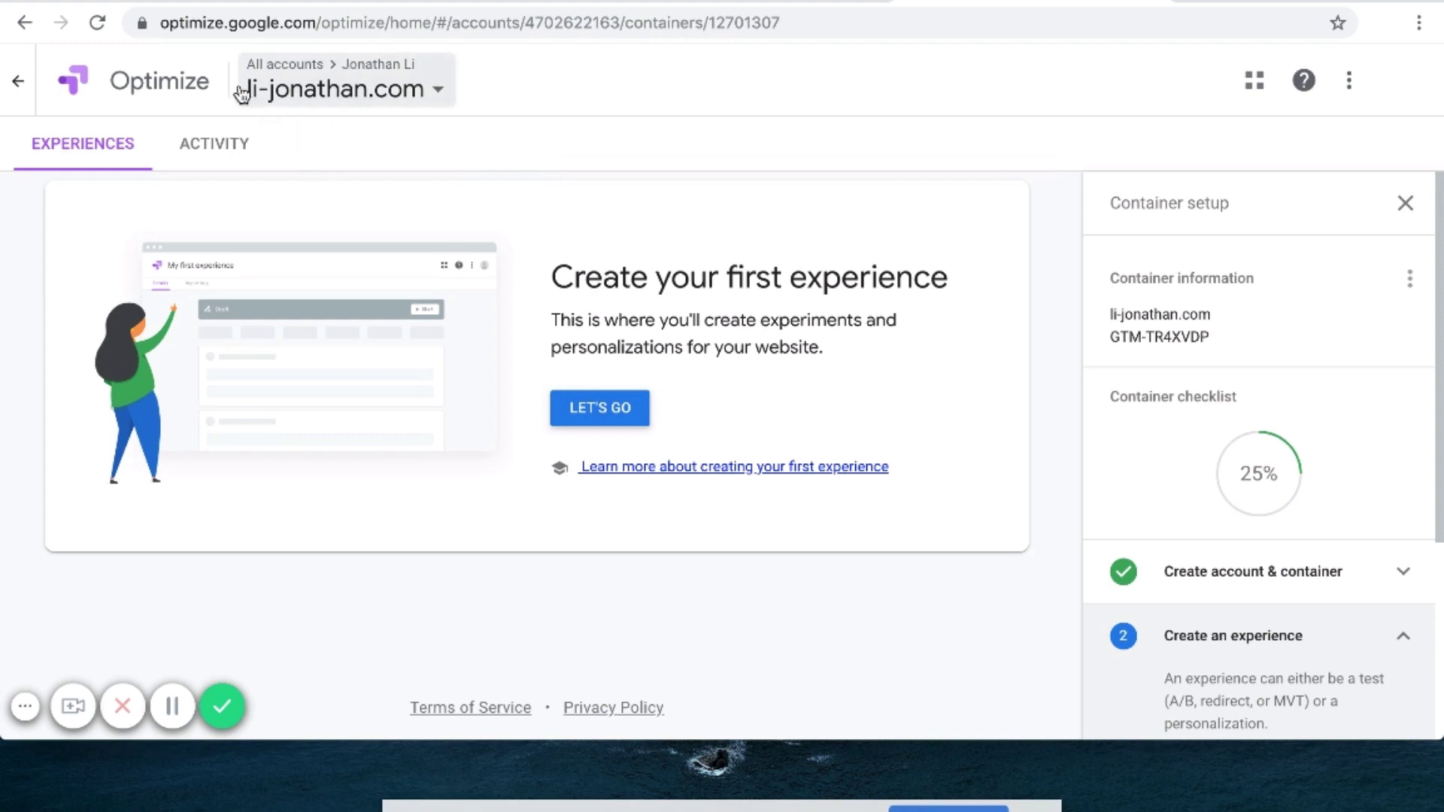
{"action": "scroll", "coordinate": [1186, 501], "scroll_direction": "down", "scroll_amount": 2}
{"action": "scroll", "coordinate": [1186, 502], "scroll_direction": "up", "scroll_amount": 2}
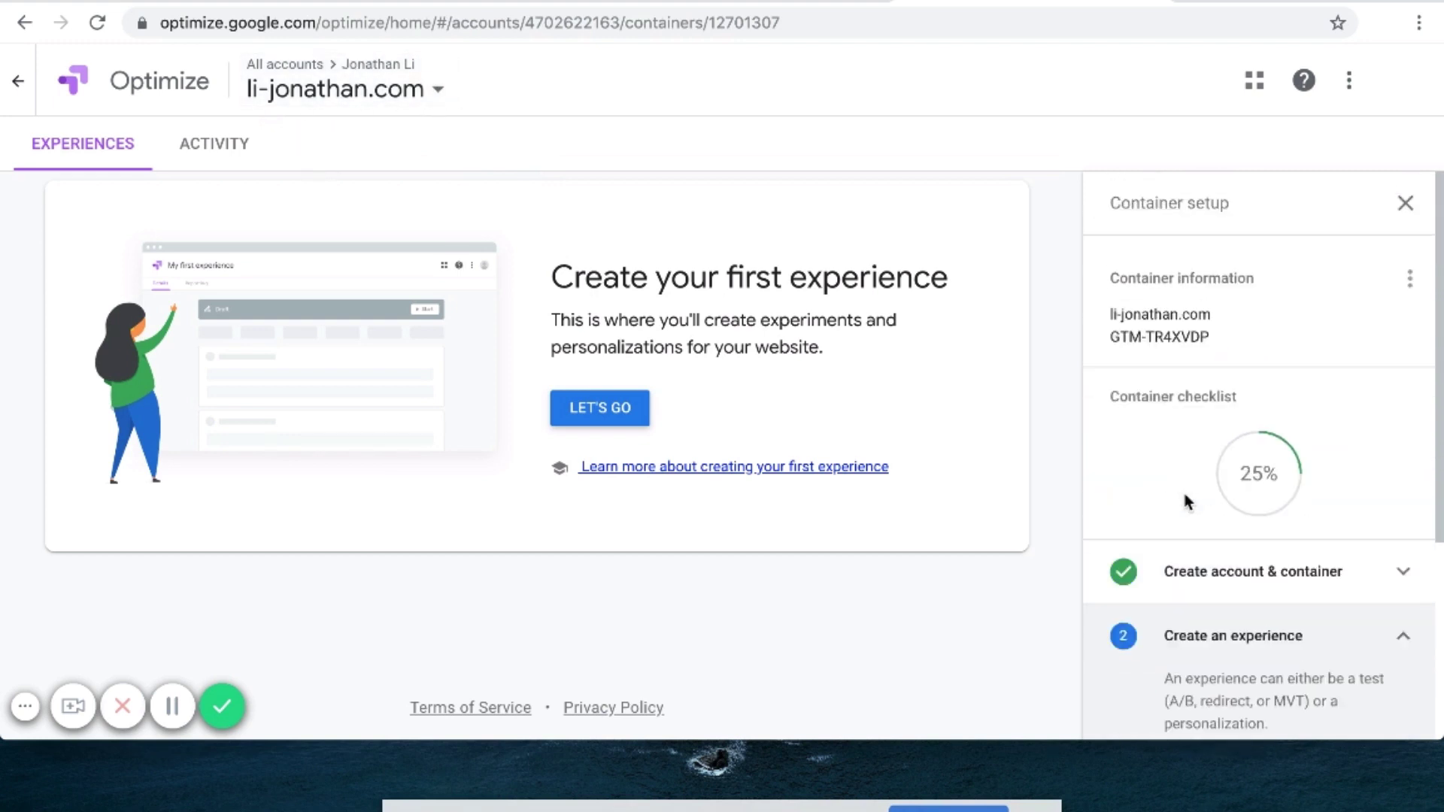
Review the container checklist, expand the Link to Google Analytics item and start linking a property
{"action": "left_click_drag", "start_coordinate": [1119, 202], "coordinate": [1218, 202]}
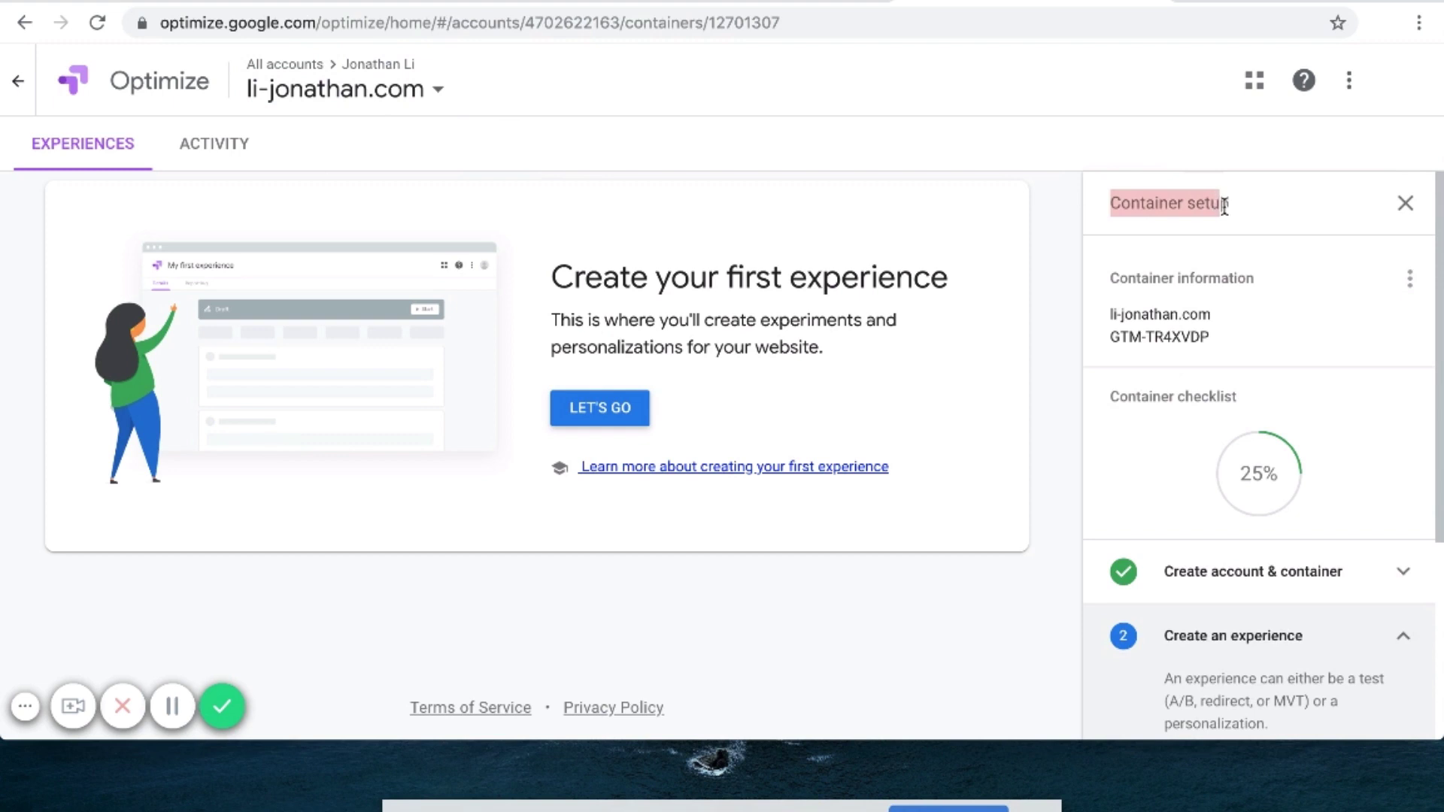
{"action": "left_click", "coordinate": [1224, 204]}
{"action": "scroll", "coordinate": [1225, 369], "scroll_direction": "down", "scroll_amount": 3}
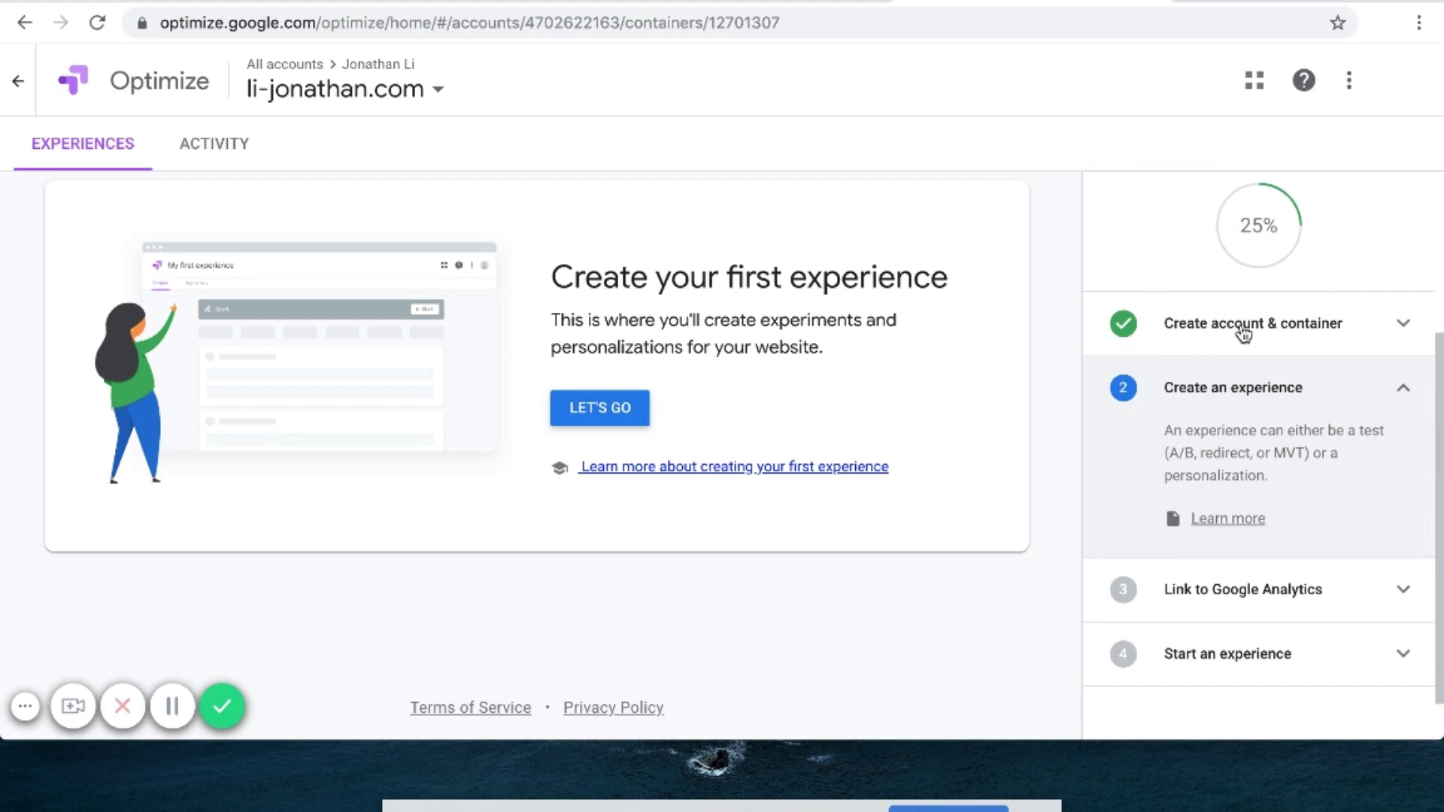
{"action": "scroll", "coordinate": [1376, 397], "scroll_direction": "down", "scroll_amount": 1}
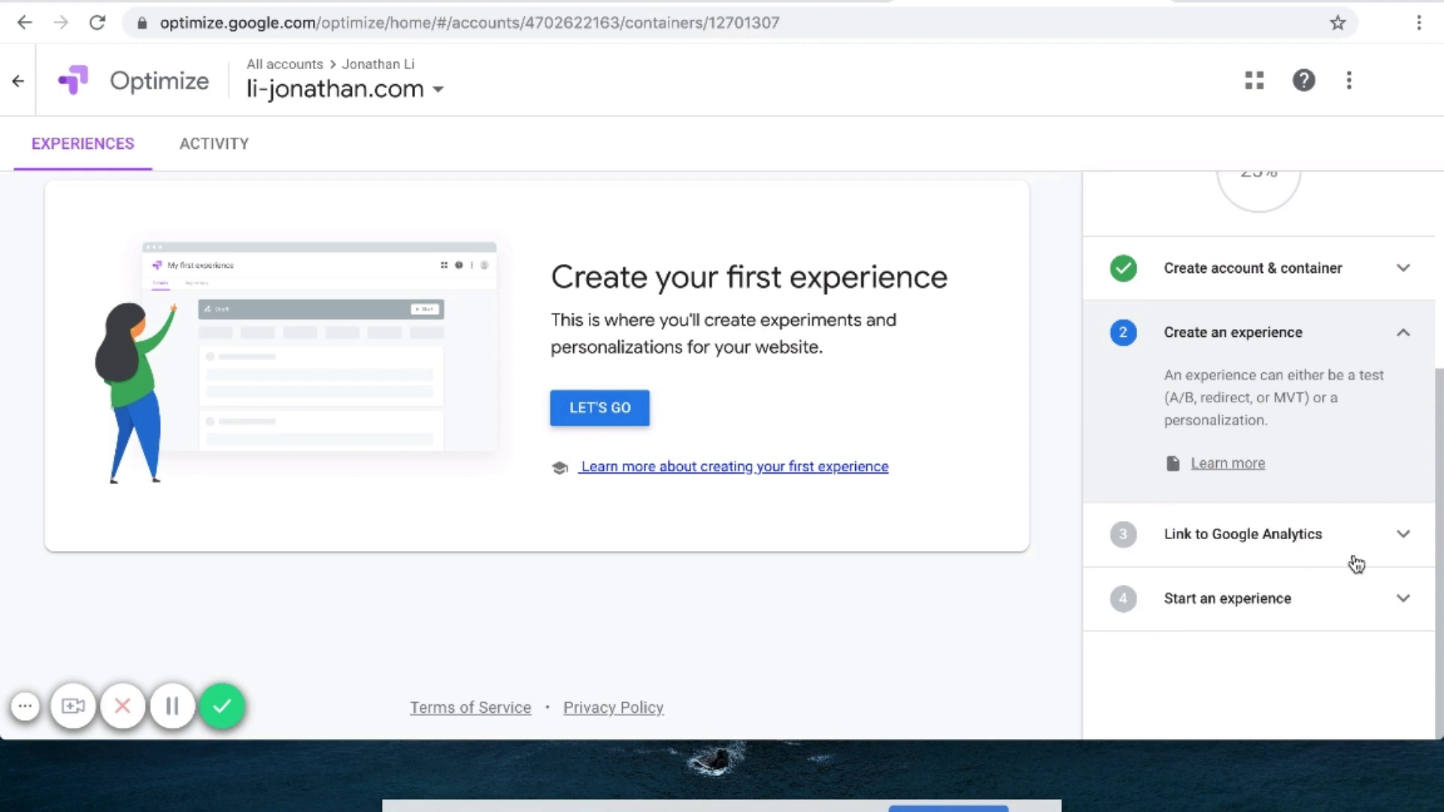
{"action": "left_click", "coordinate": [1307, 535]}
{"action": "scroll", "coordinate": [1304, 511], "scroll_direction": "down", "scroll_amount": 1}
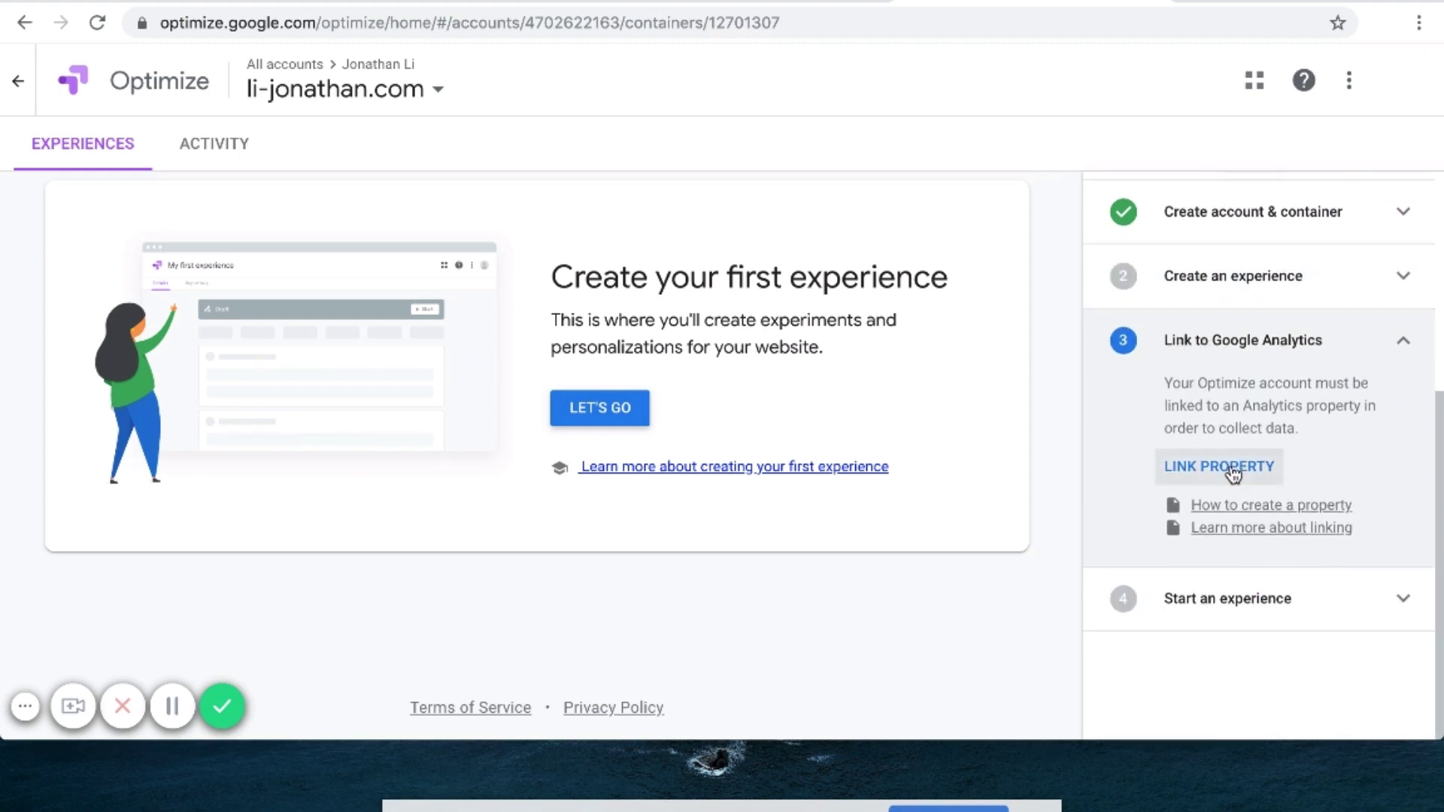
{"action": "left_click", "coordinate": [1179, 468]}
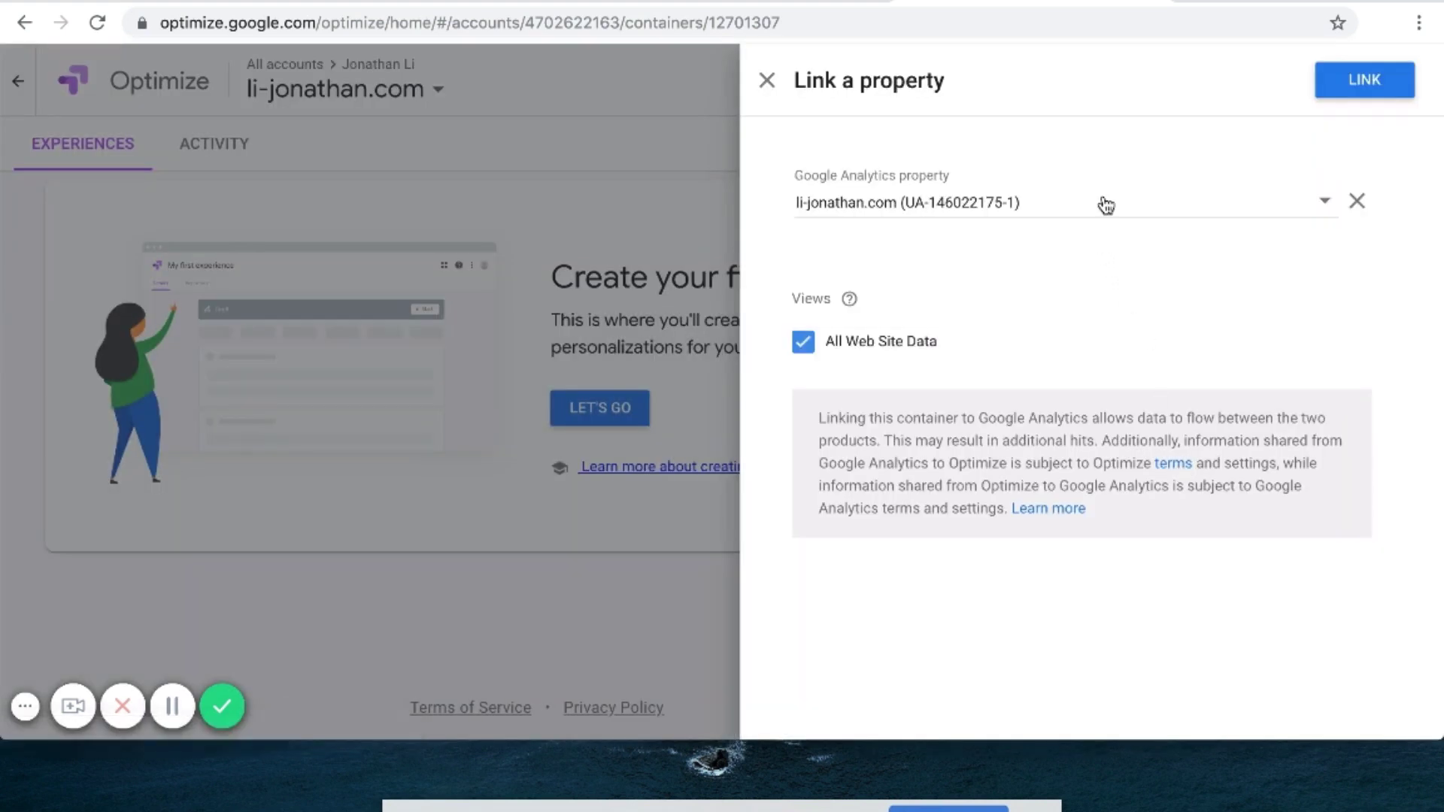
Choose the website's Google Analytics property as the one to link to the Optimize container
{"action": "left_click", "coordinate": [1032, 204]}
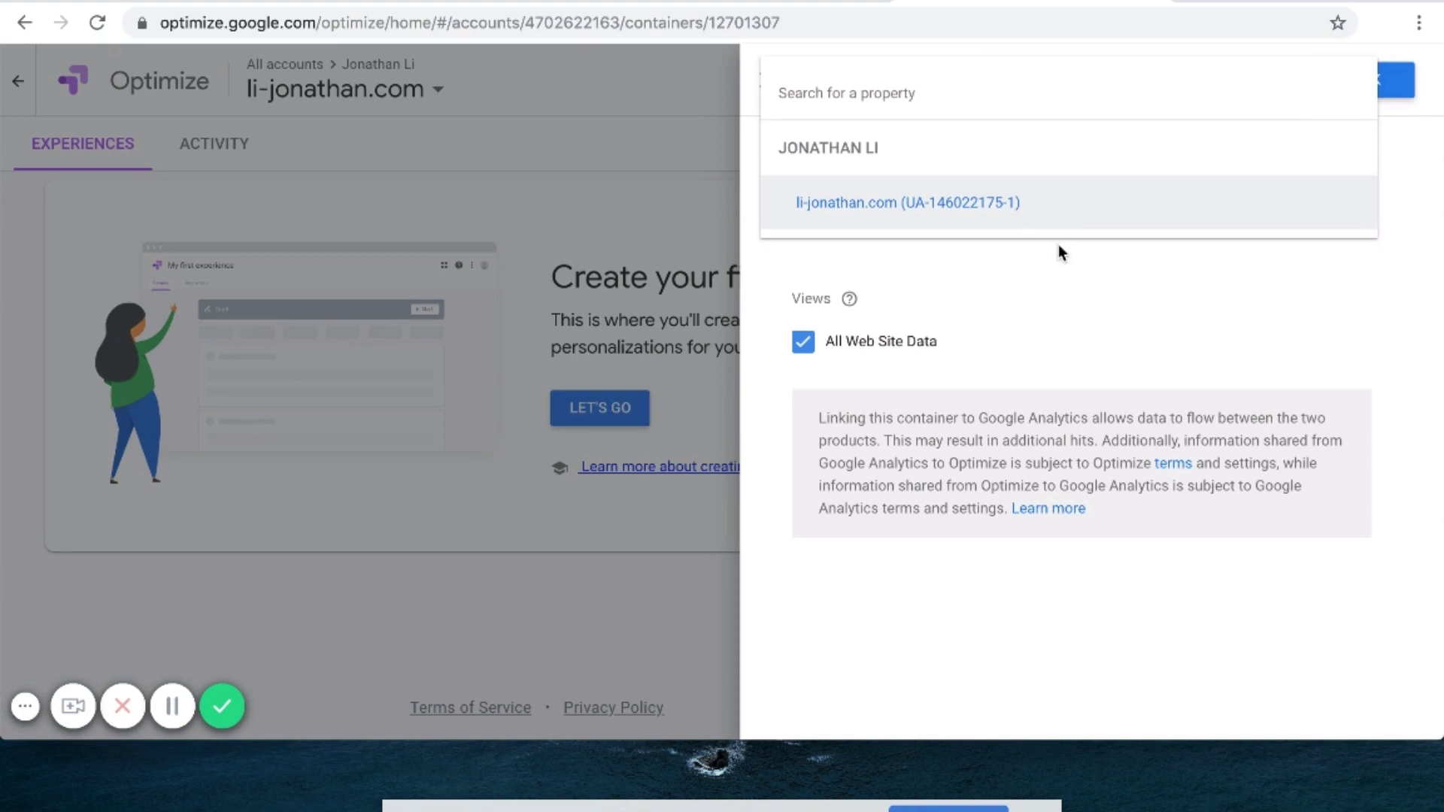
{"action": "left_click", "coordinate": [1025, 210]}
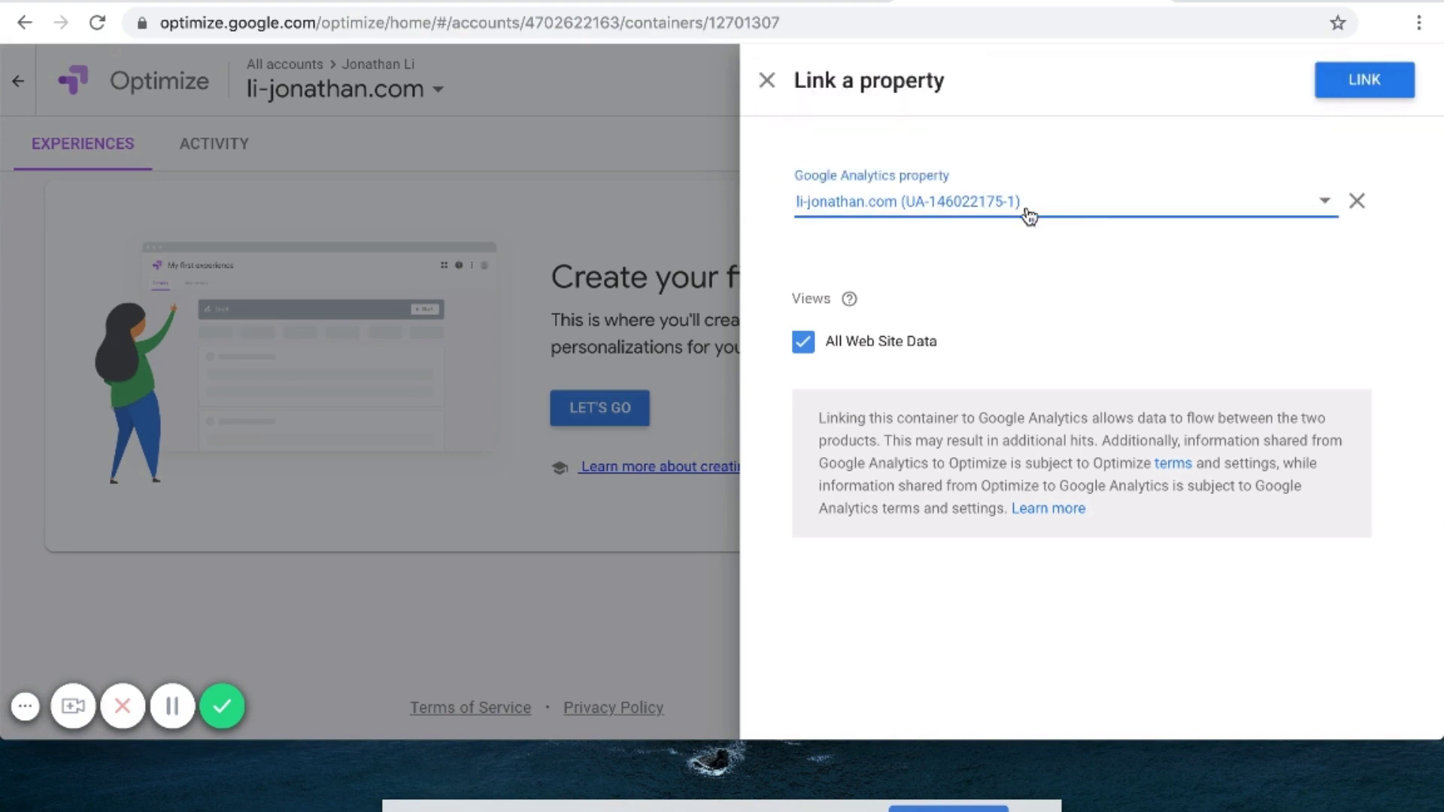
{"action": "left_click", "coordinate": [899, 203]}
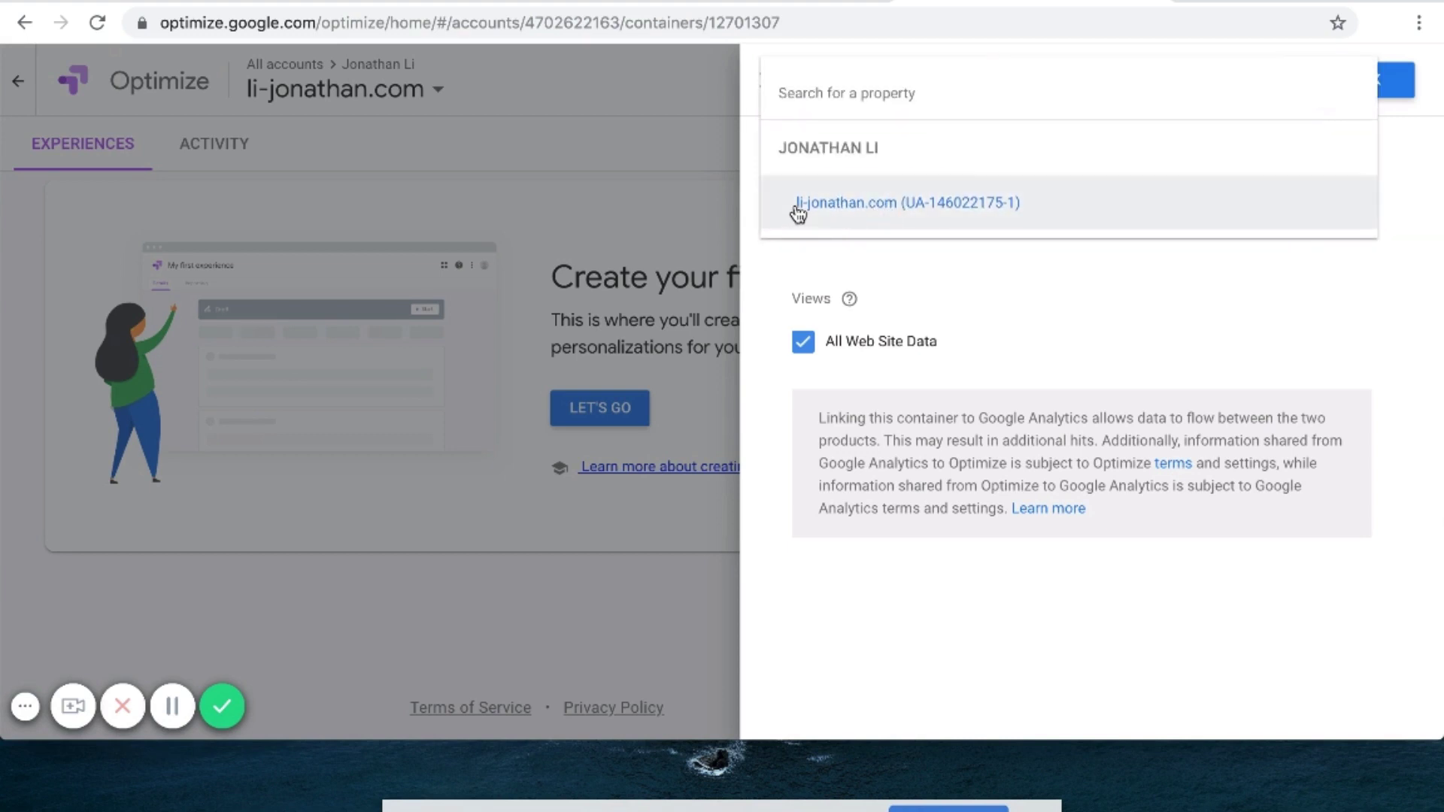
{"action": "left_click", "coordinate": [941, 269]}
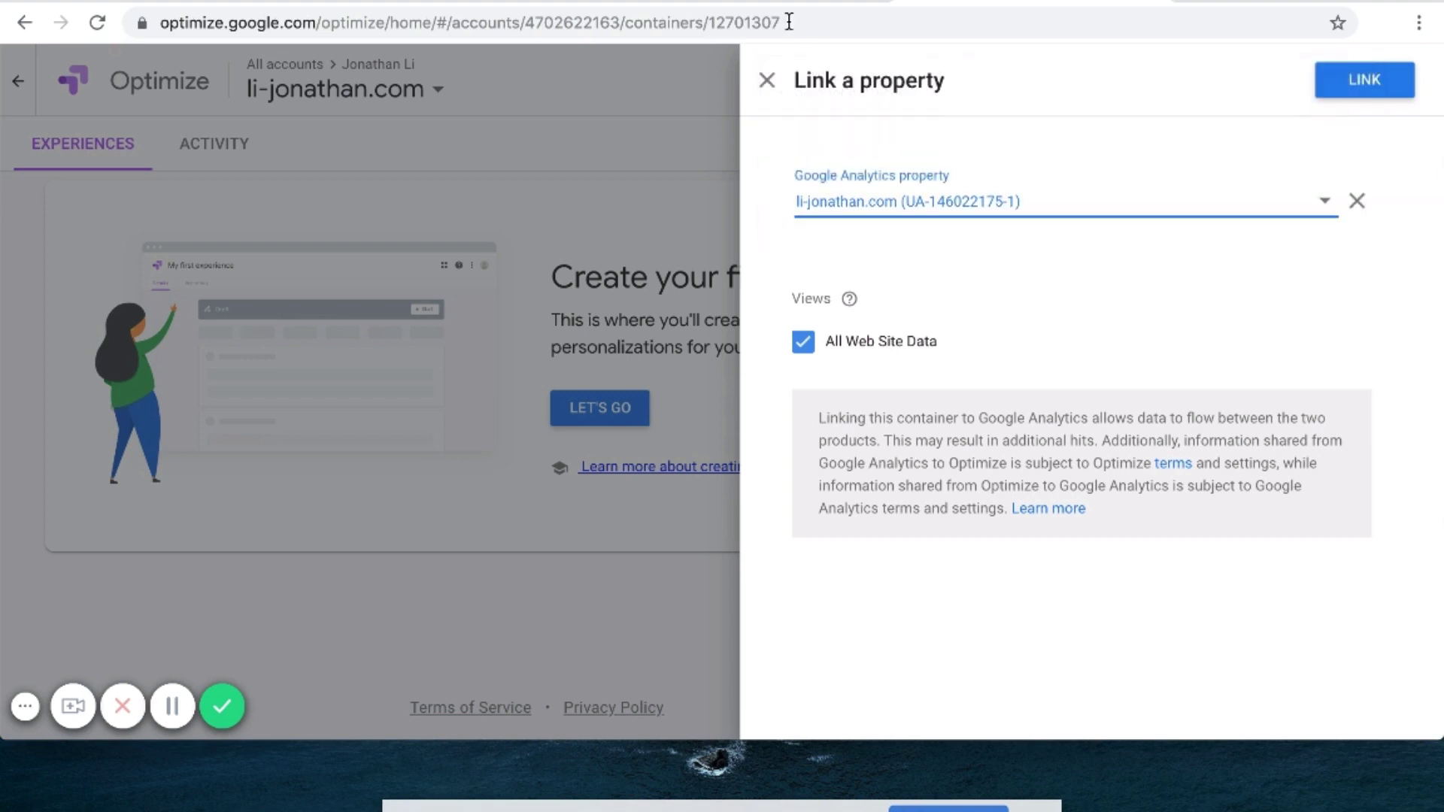
Check the matching account and property in Google Analytics, and link the property with the All Web Site Data view
{"action": "left_click", "coordinate": [737, 6]}
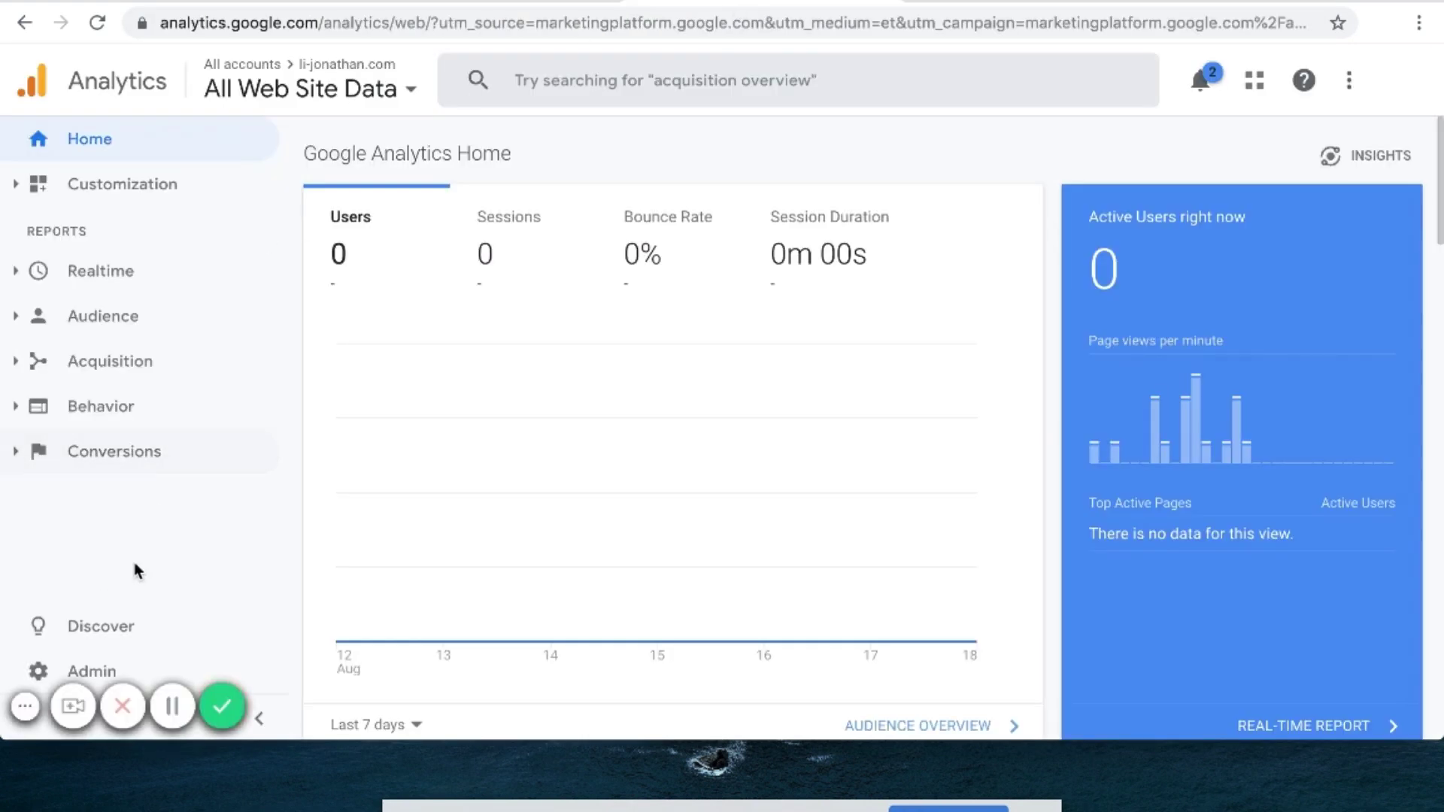
{"action": "left_click", "coordinate": [331, 62]}
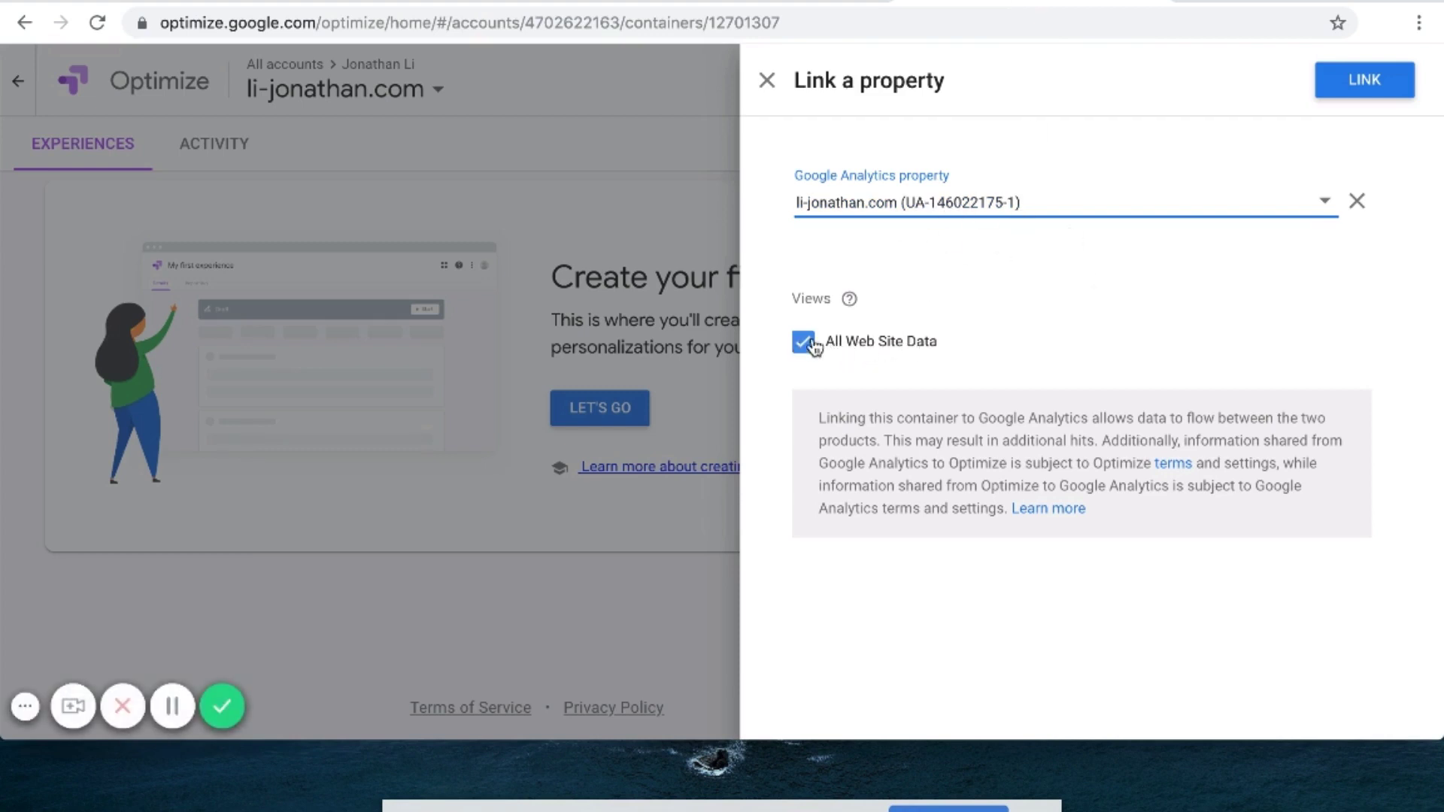
{"action": "left_click", "coordinate": [1361, 85]}
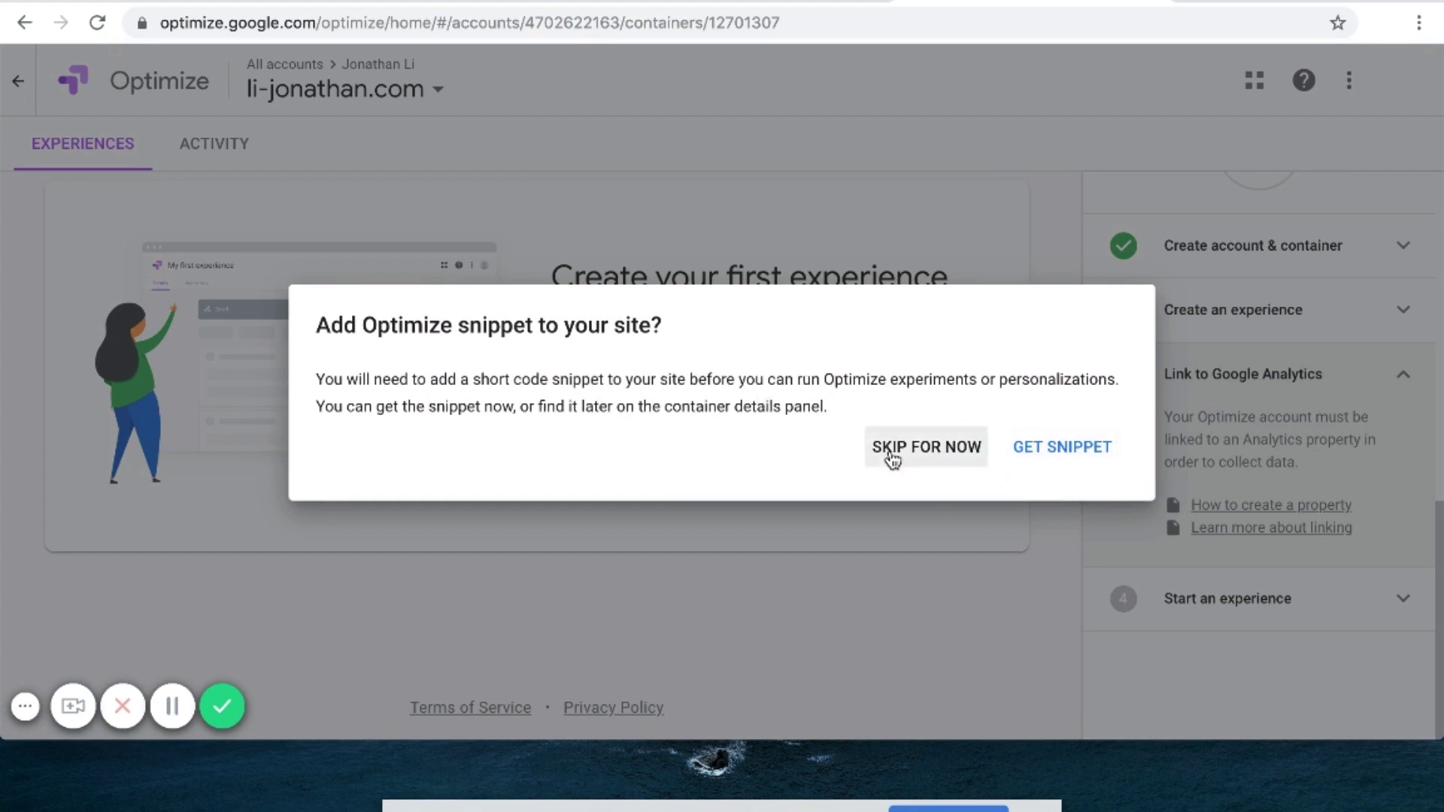
Get the Optimize snippet and examine the full Global Site Tag code in the installation instructions
{"action": "left_click", "coordinate": [1062, 445]}
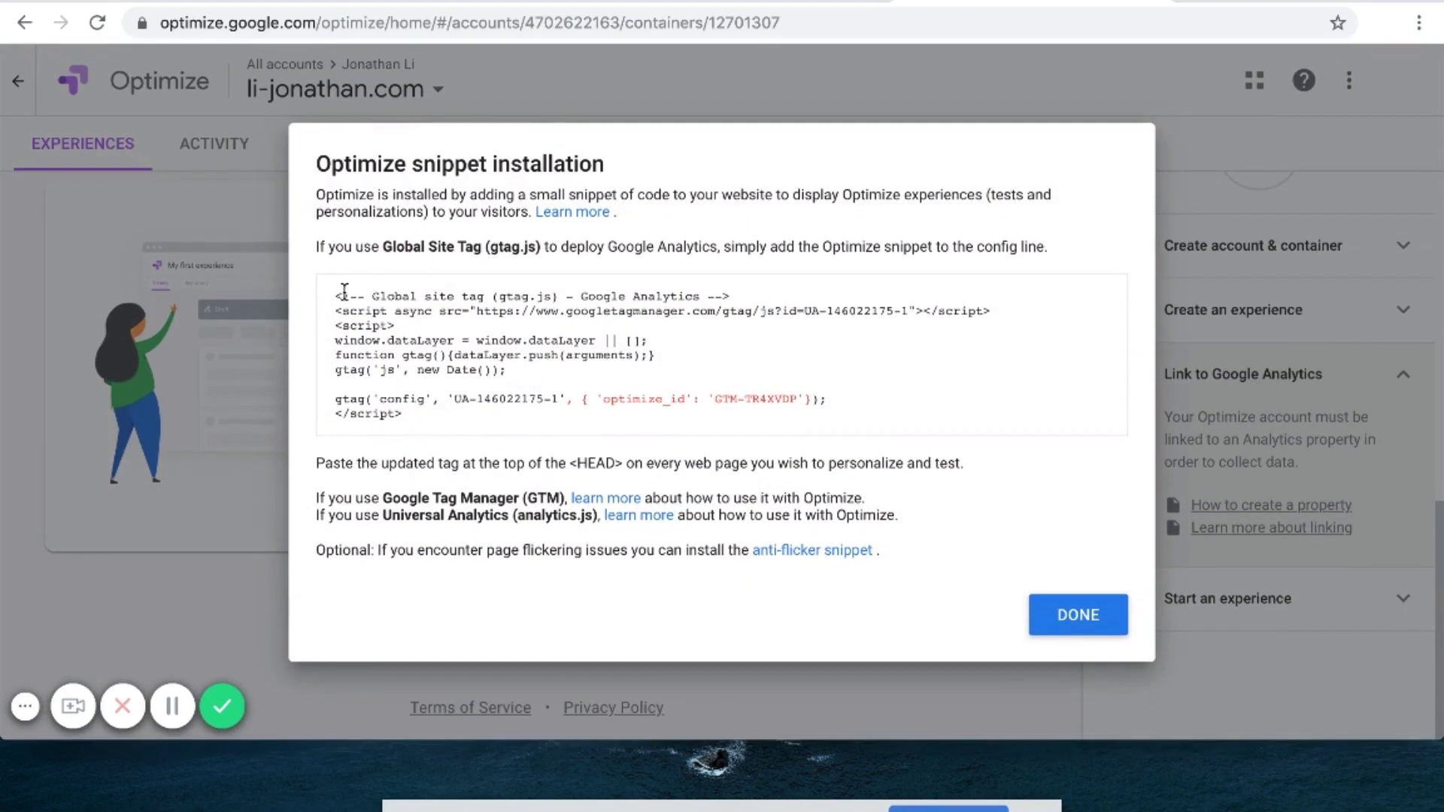
{"action": "left_click_drag", "start_coordinate": [364, 293], "coordinate": [423, 410]}
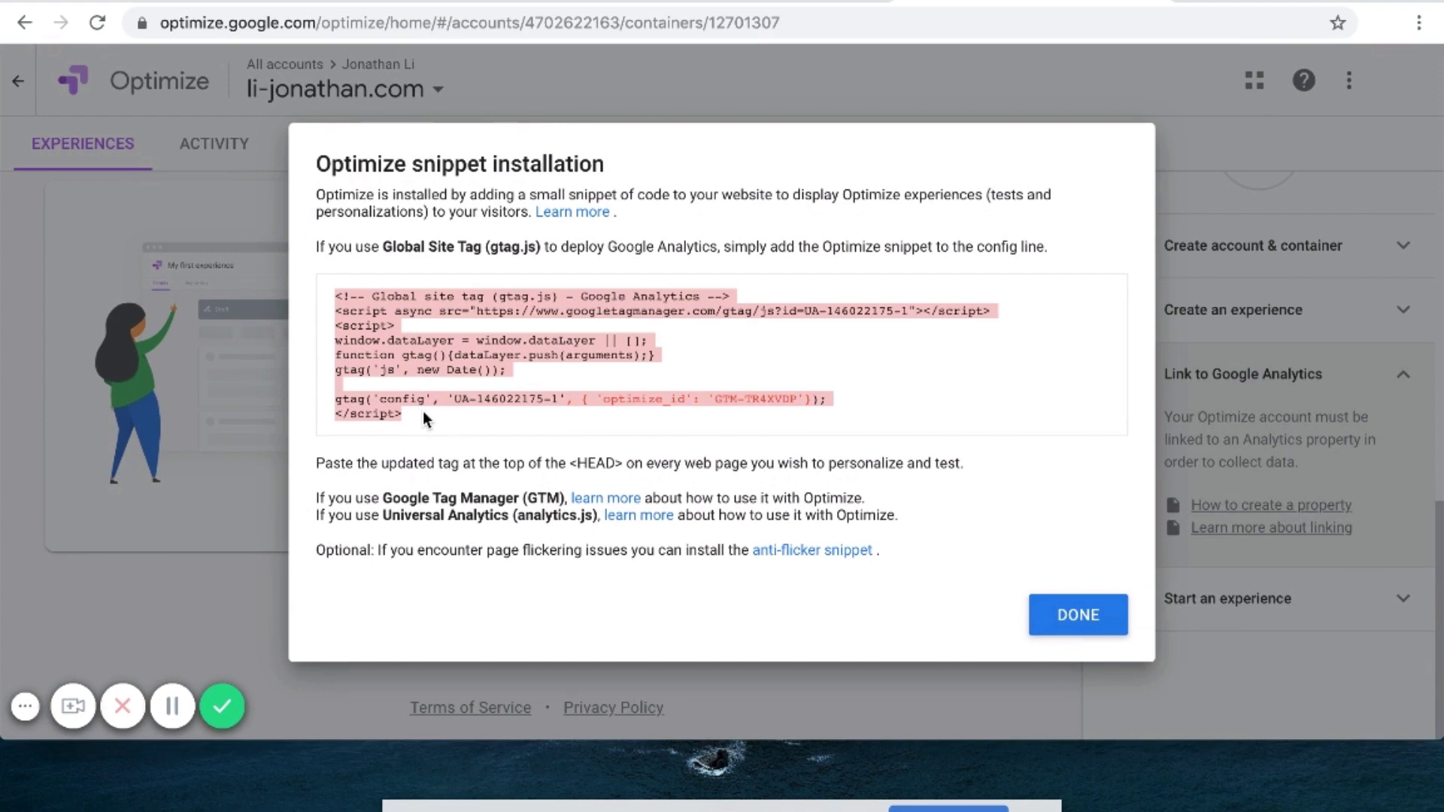
{"action": "left_click", "coordinate": [590, 348]}
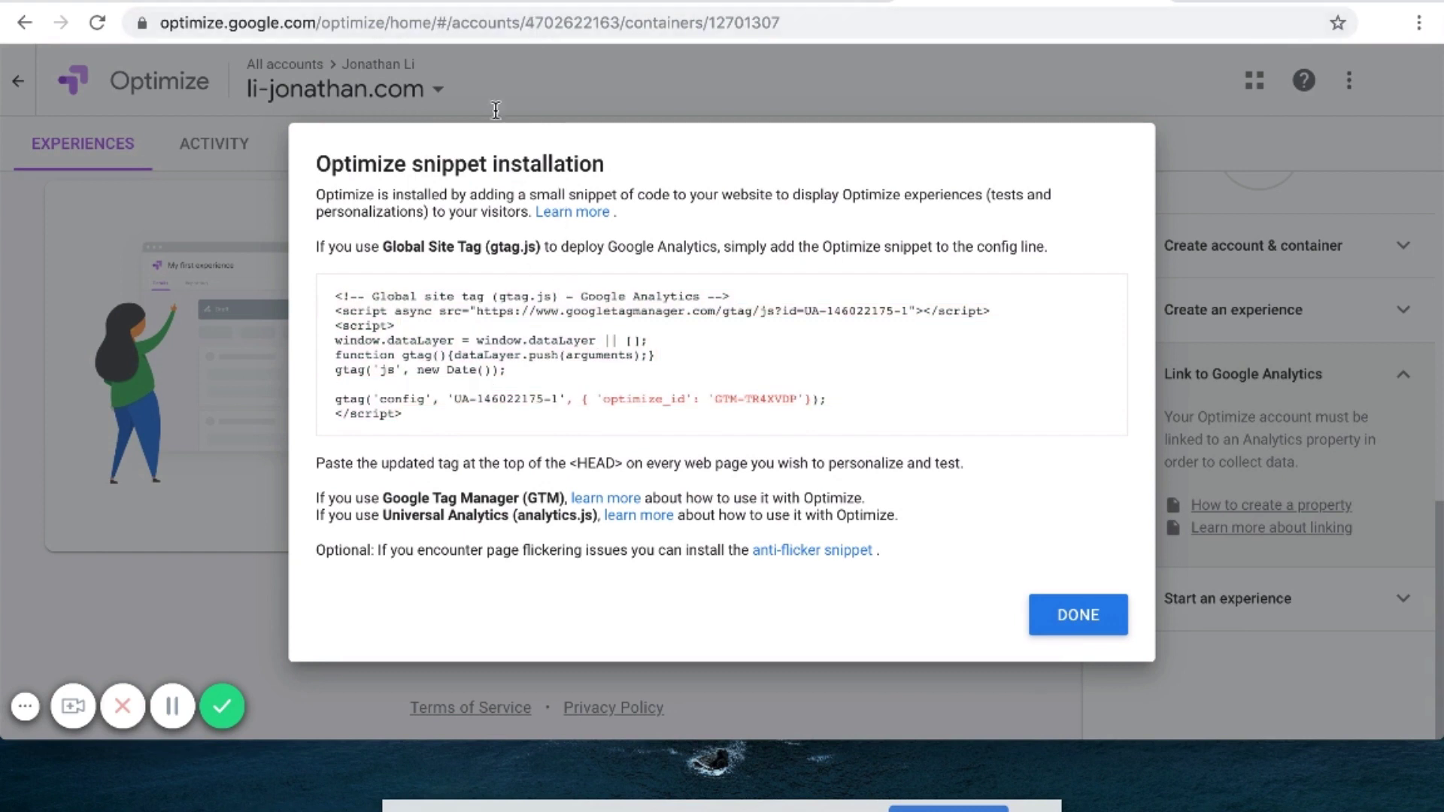
Switch to the WordPress website and open its admin dashboard
{"action": "left_click", "coordinate": [518, 4]}
{"action": "mouse_move", "coordinate": [122, 70]}
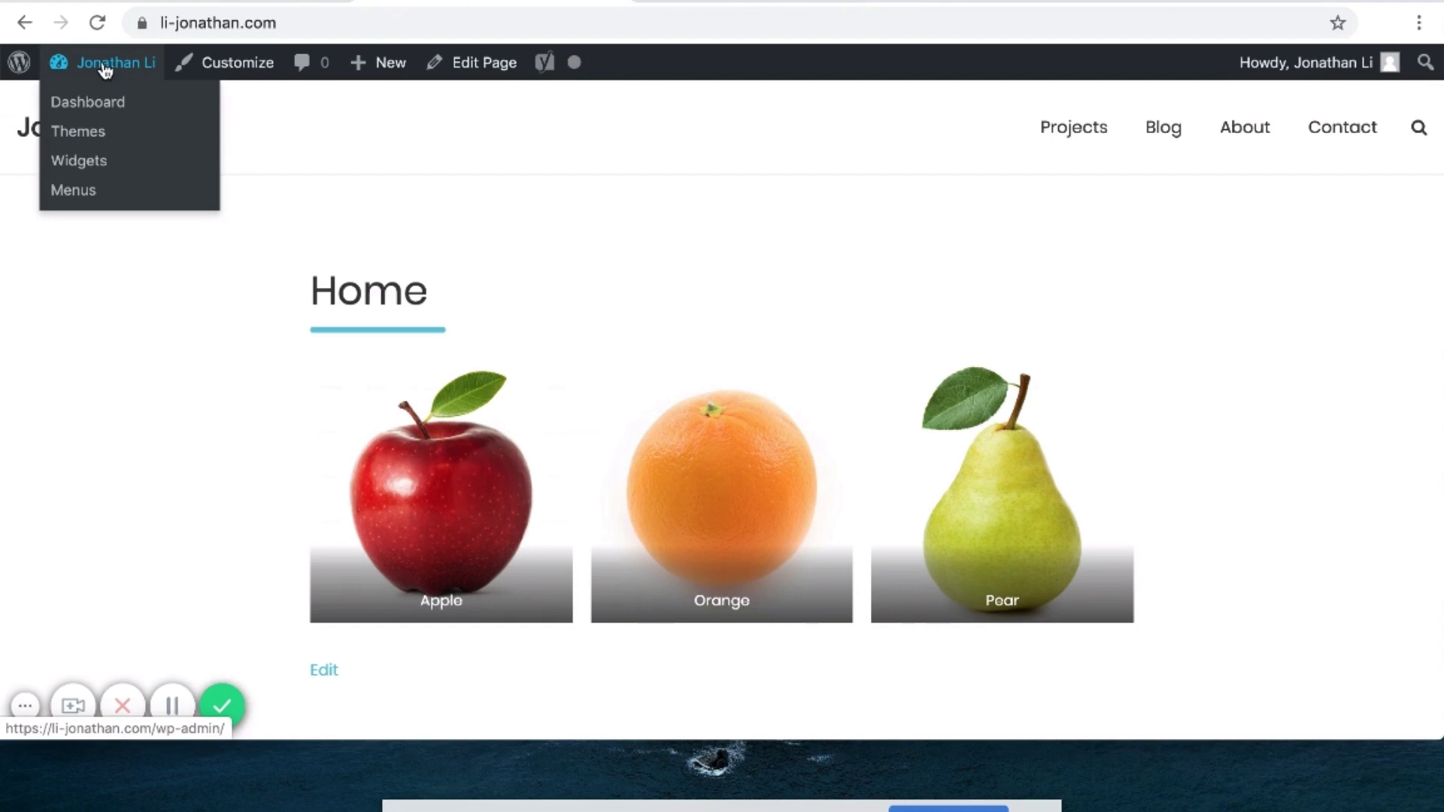
{"action": "left_click", "coordinate": [90, 108]}
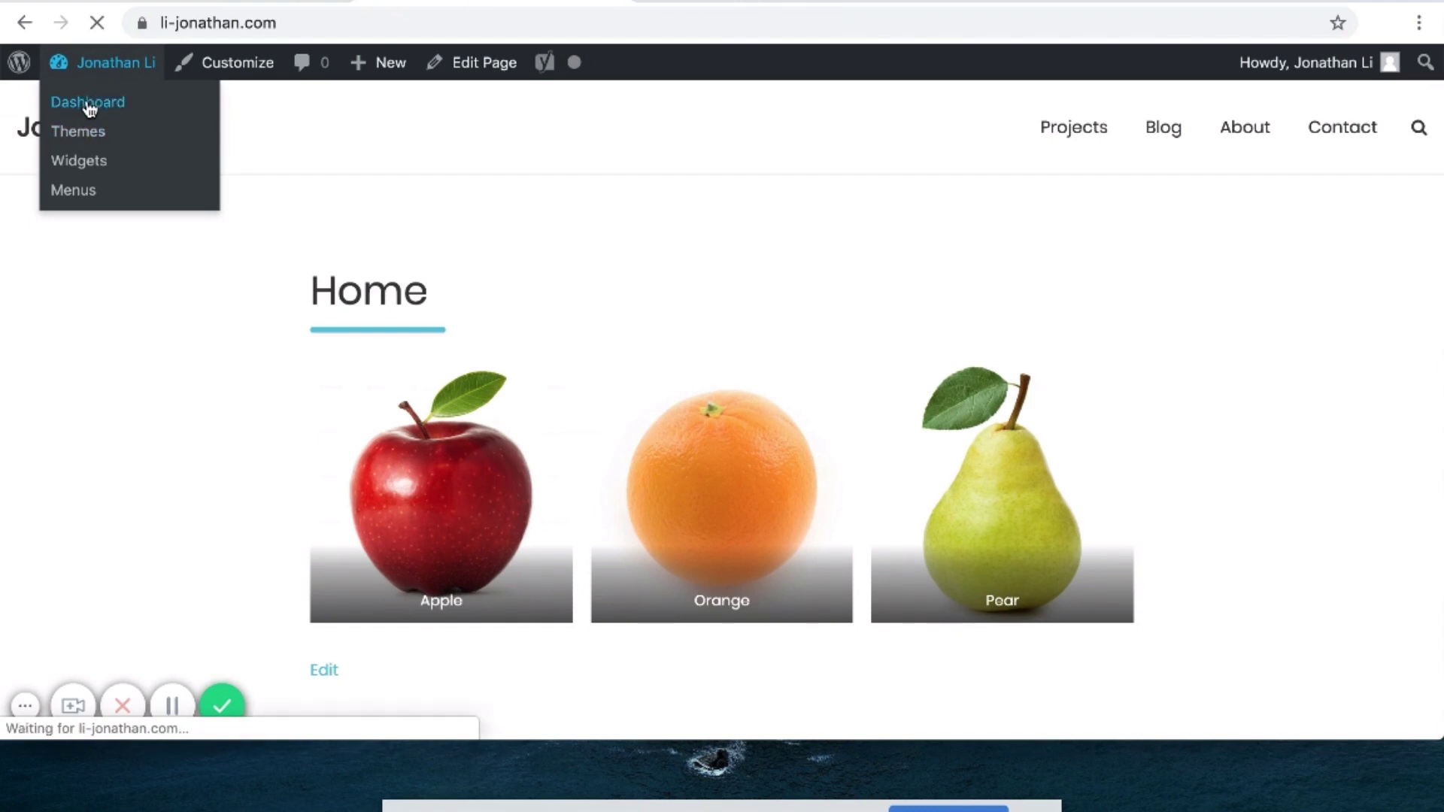
{"action": "scroll", "coordinate": [118, 533], "scroll_direction": "down", "scroll_amount": 3}
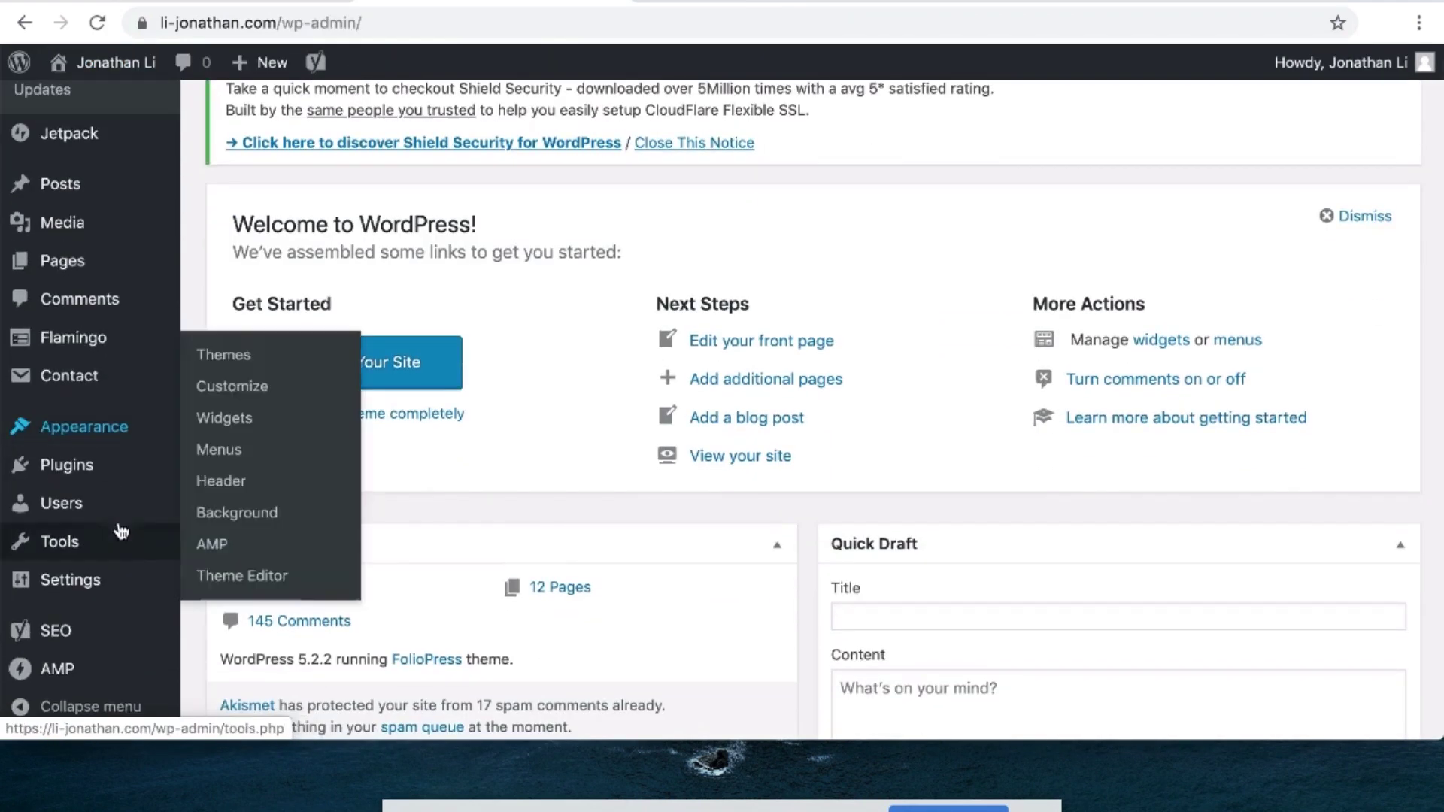
Open the list of installed plugins and locate Insert Headers and Footers
{"action": "mouse_move", "coordinate": [107, 567]}
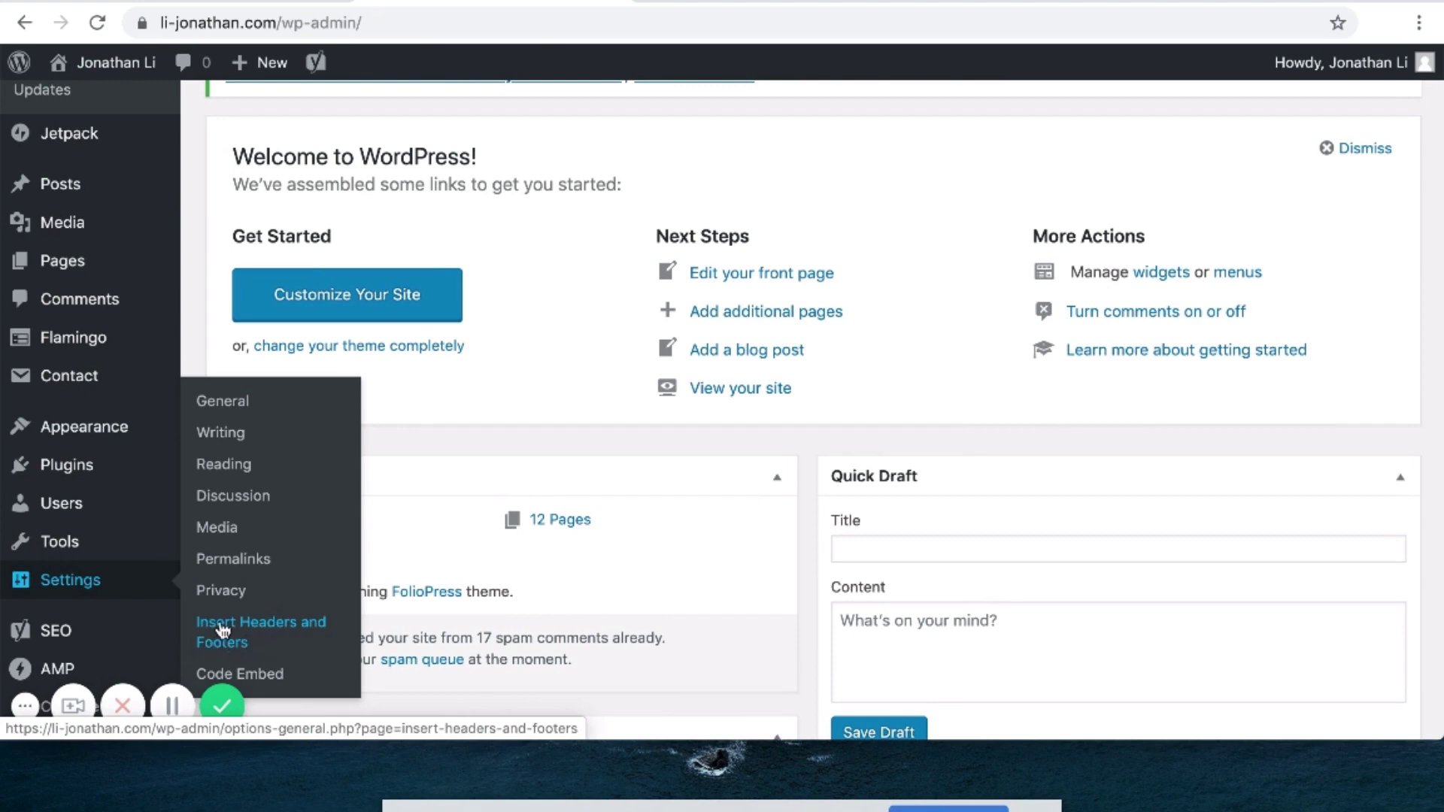
{"action": "left_click", "coordinate": [60, 466]}
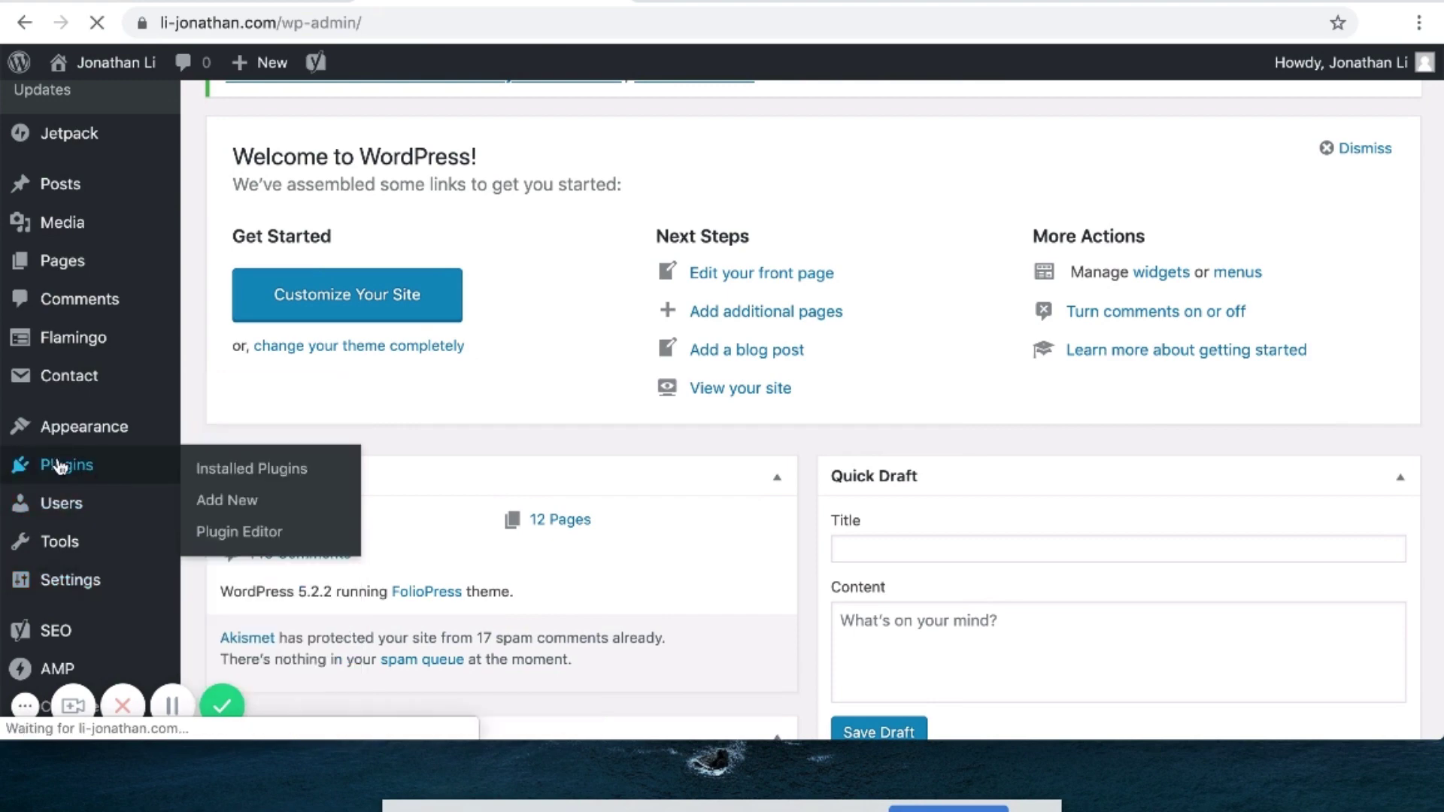
{"action": "scroll", "coordinate": [508, 594], "scroll_direction": "down", "scroll_amount": 10}
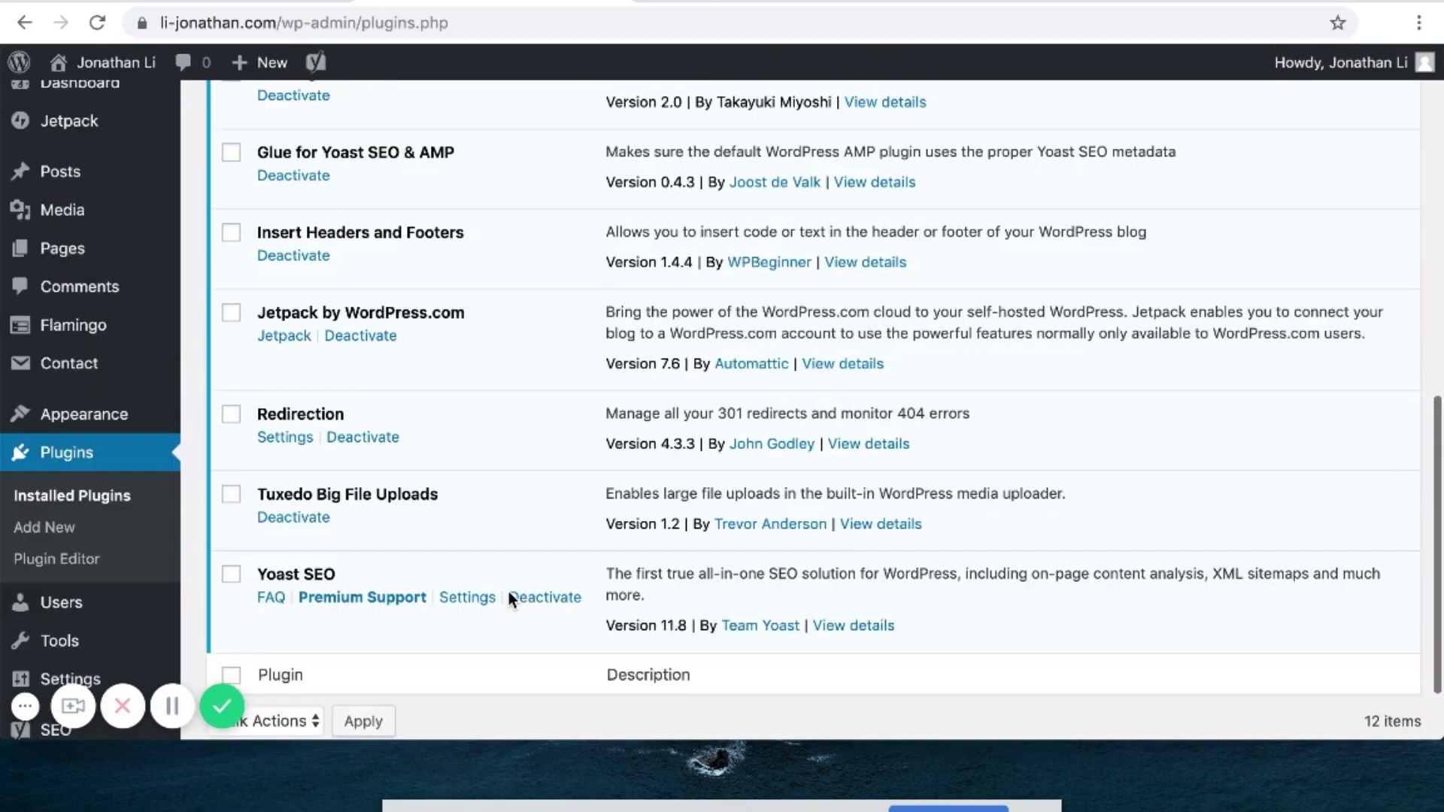
{"action": "scroll", "coordinate": [508, 591], "scroll_direction": "up", "scroll_amount": 5}
{"action": "left_click_drag", "start_coordinate": [256, 418], "coordinate": [476, 416]}
{"action": "left_click", "coordinate": [476, 417]}
Search for "insert headers and footers" among the plugins available to add, and examine the plugin's entry
{"action": "scroll", "coordinate": [477, 416], "scroll_direction": "up", "scroll_amount": 8}
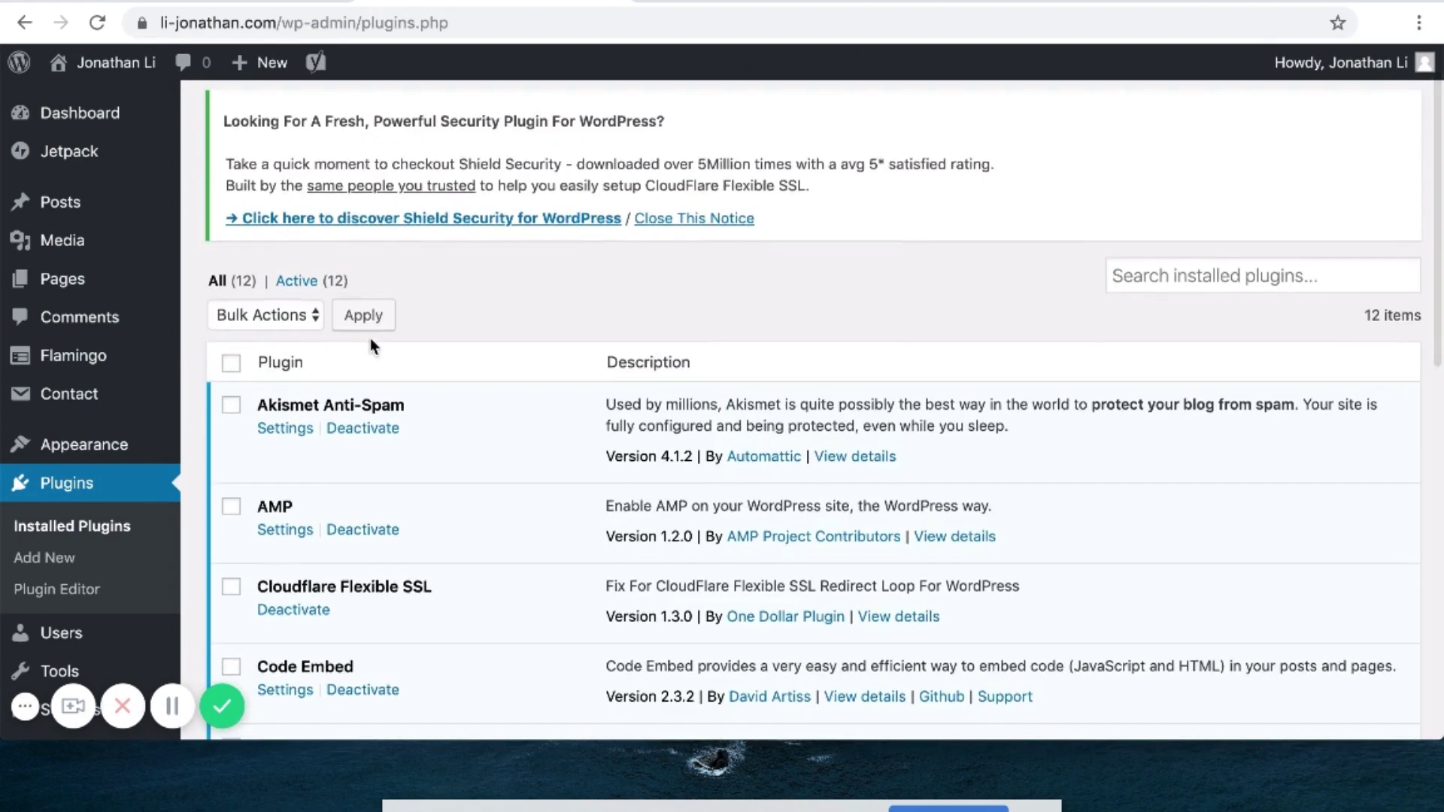
{"action": "scroll", "coordinate": [370, 337], "scroll_direction": "up", "scroll_amount": 2}
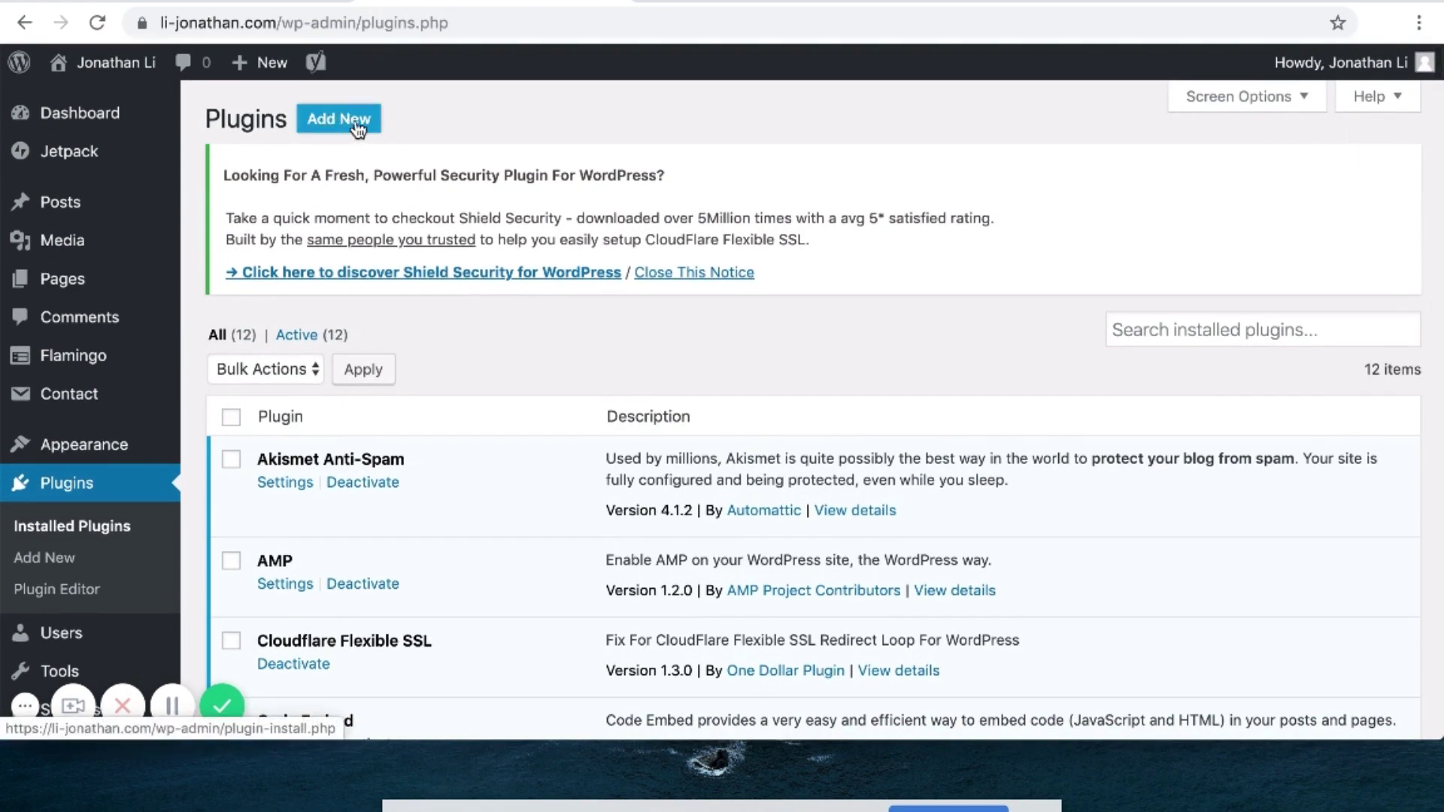
{"action": "left_click", "coordinate": [357, 129]}
{"action": "left_click", "coordinate": [1140, 351]}
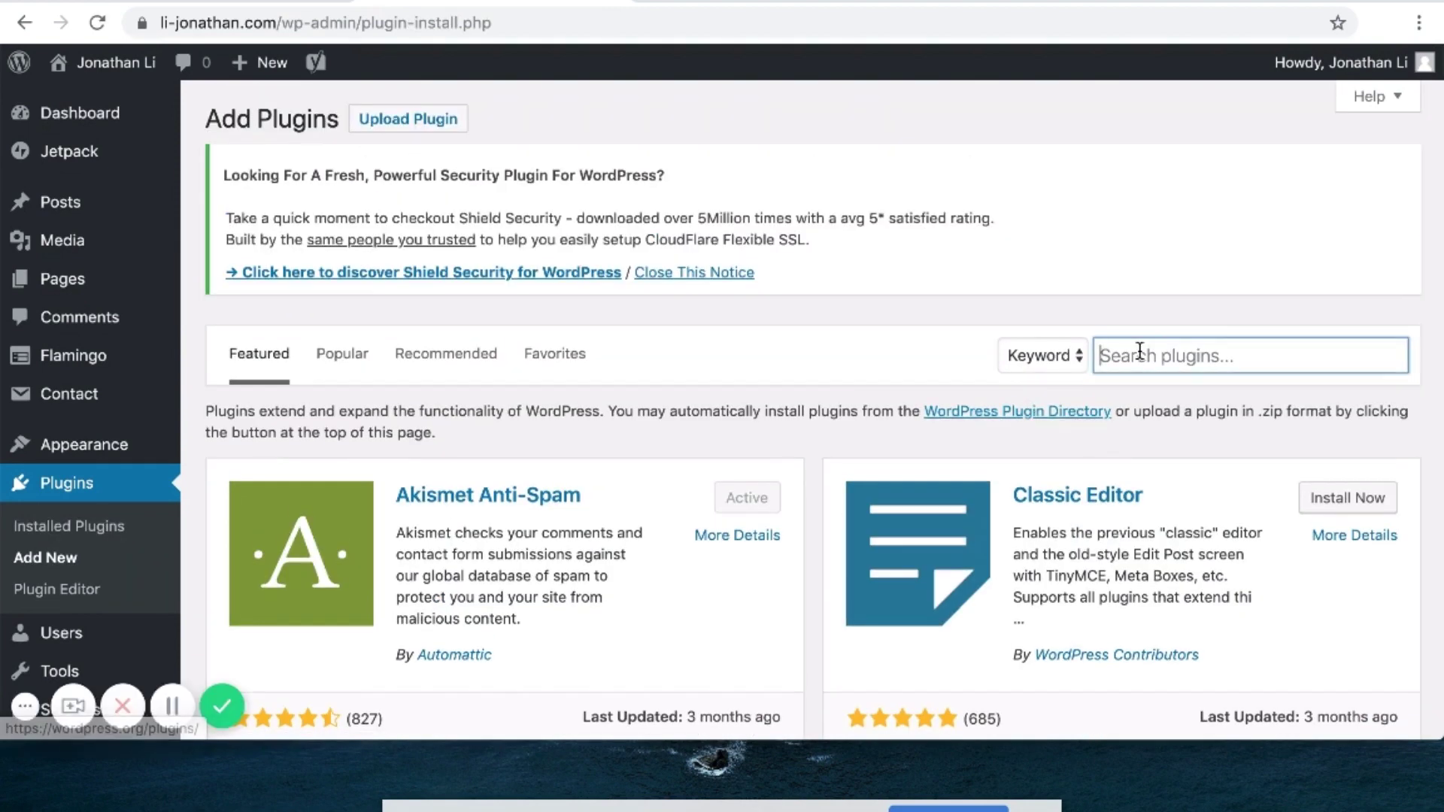
{"action": "type", "text": "insert headers"}
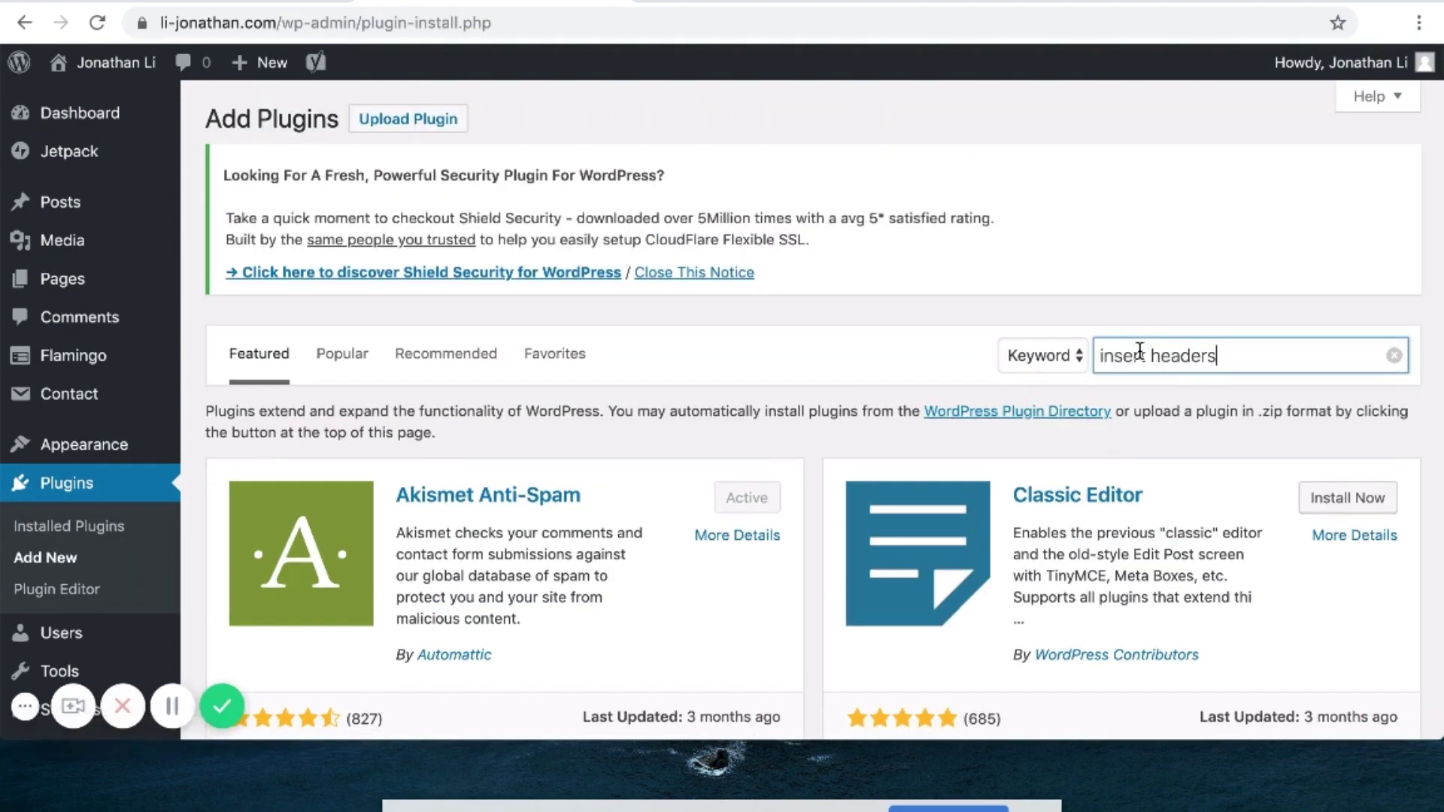
{"action": "type", "text": " and footers"}
{"action": "scroll", "coordinate": [576, 443], "scroll_direction": "down", "scroll_amount": 2}
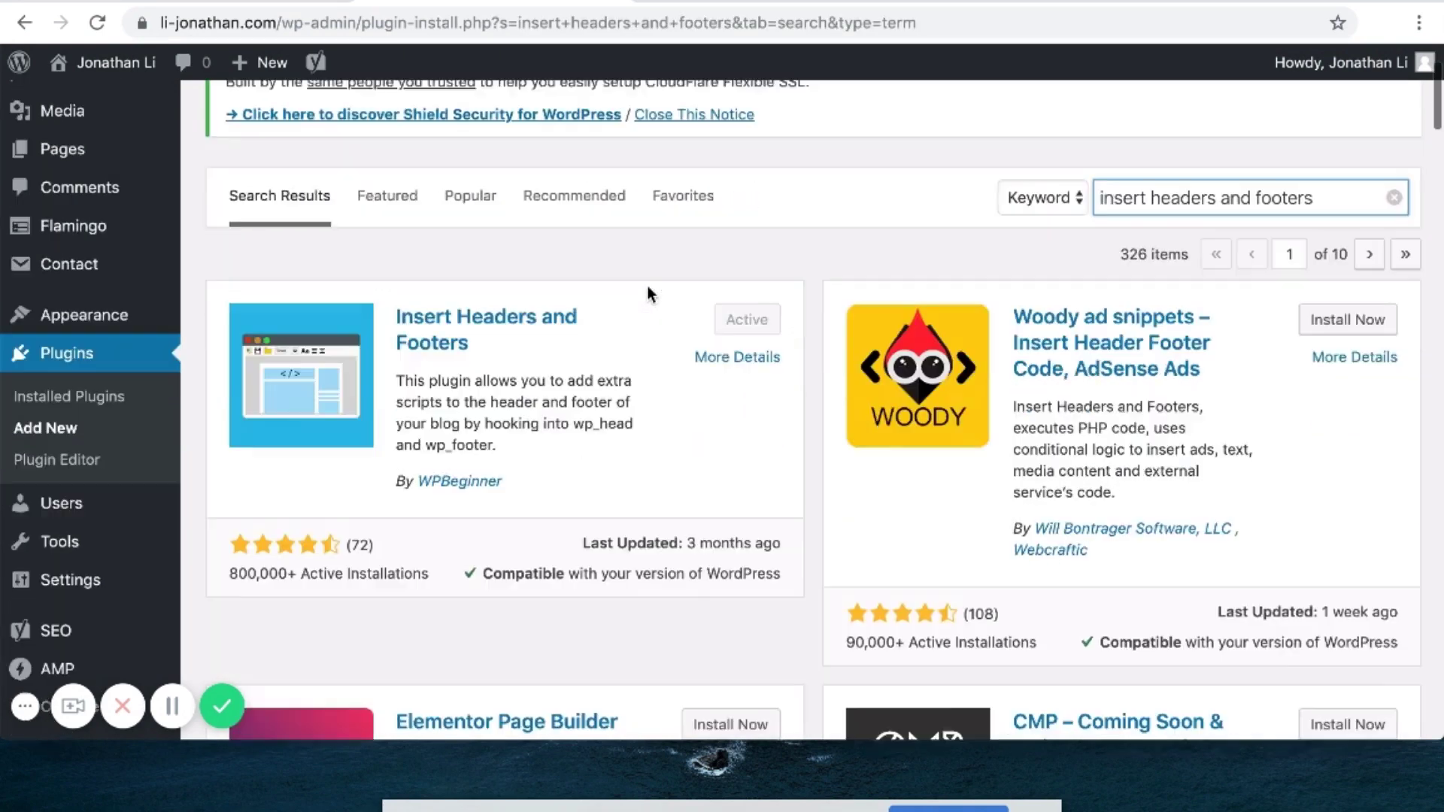
{"action": "scroll", "coordinate": [647, 286], "scroll_direction": "down", "scroll_amount": 1}
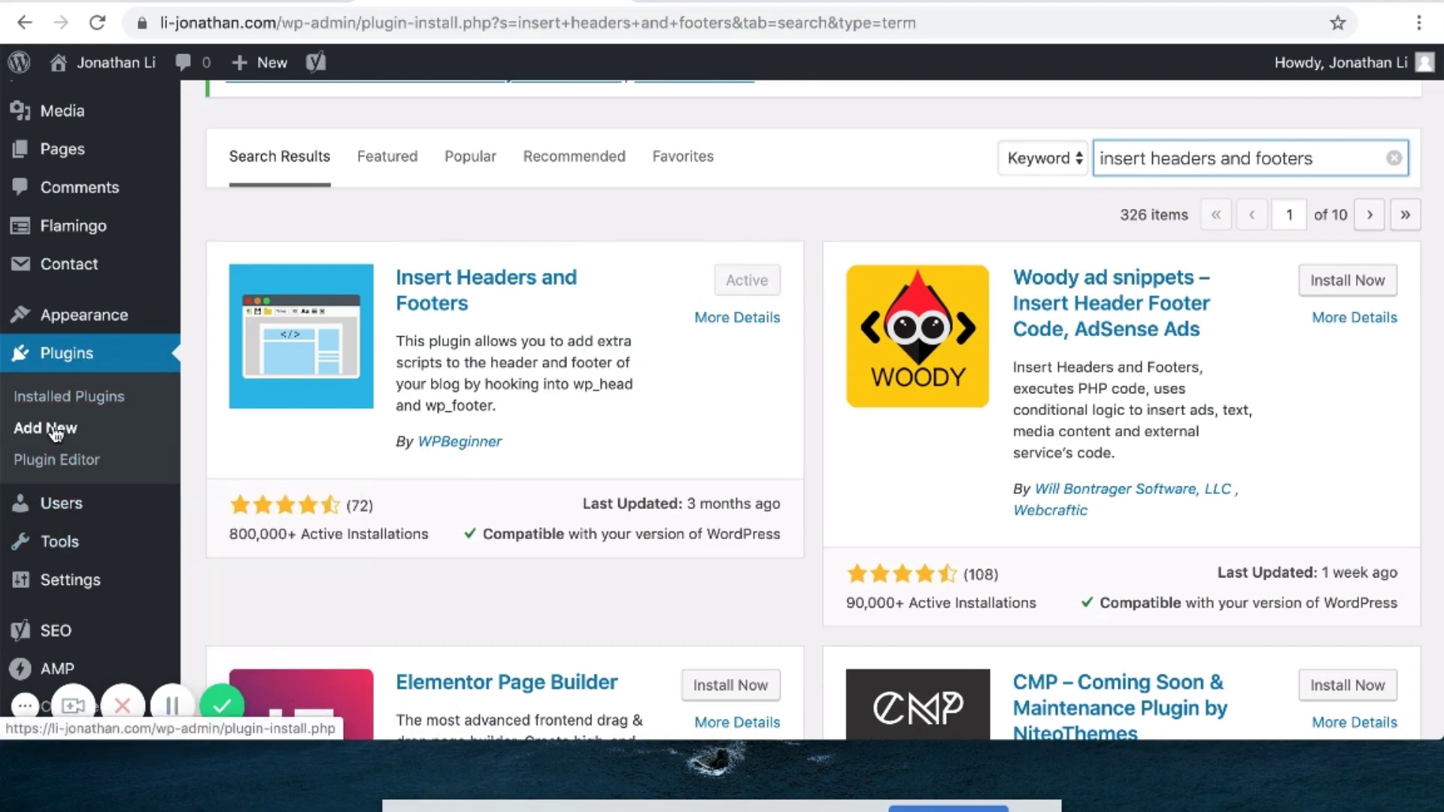
Return to the installed plugins and find the Insert Headers and Footers entry again
{"action": "left_click", "coordinate": [54, 358]}
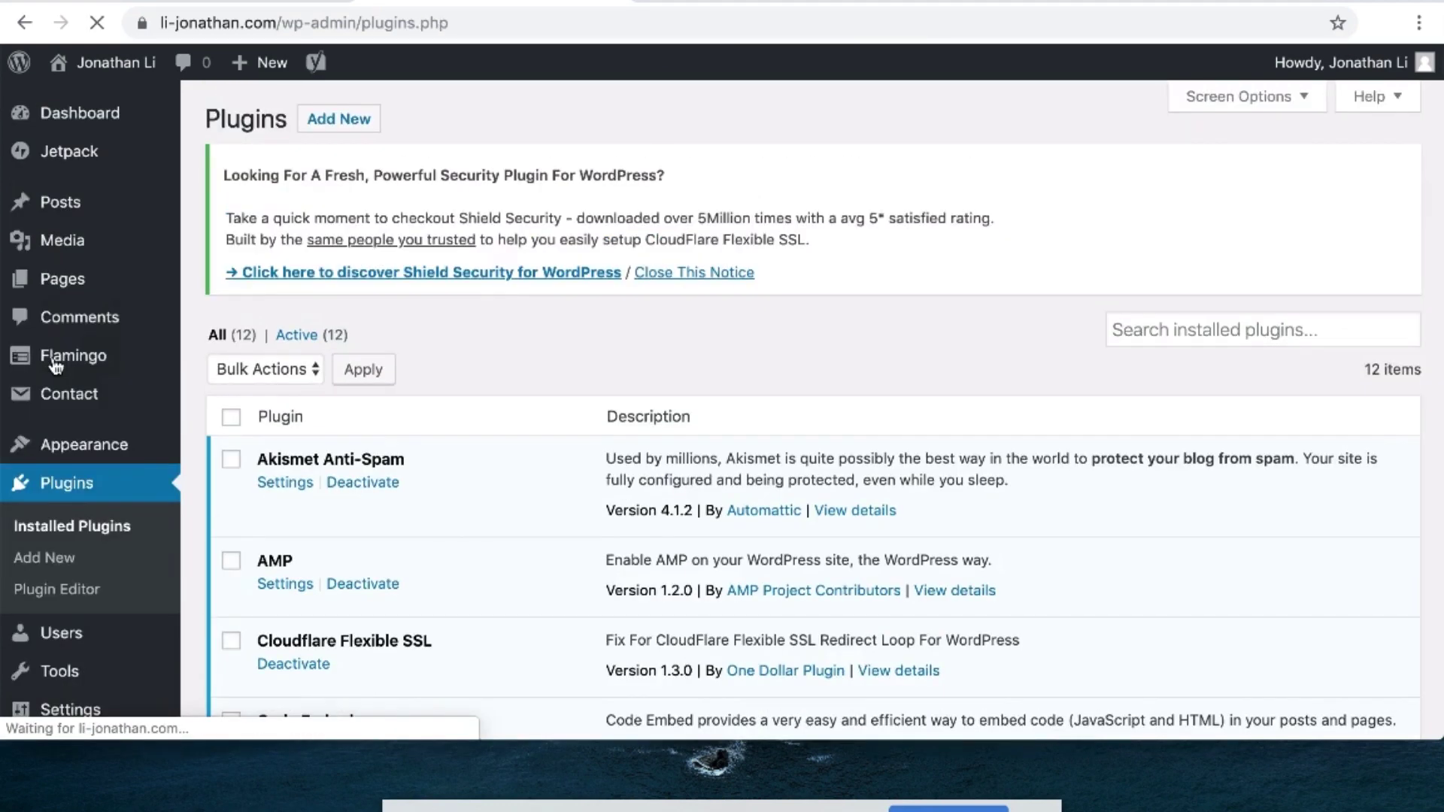
{"action": "scroll", "coordinate": [445, 532], "scroll_direction": "down", "scroll_amount": 10}
{"action": "scroll", "coordinate": [404, 425], "scroll_direction": "up", "scroll_amount": 5}
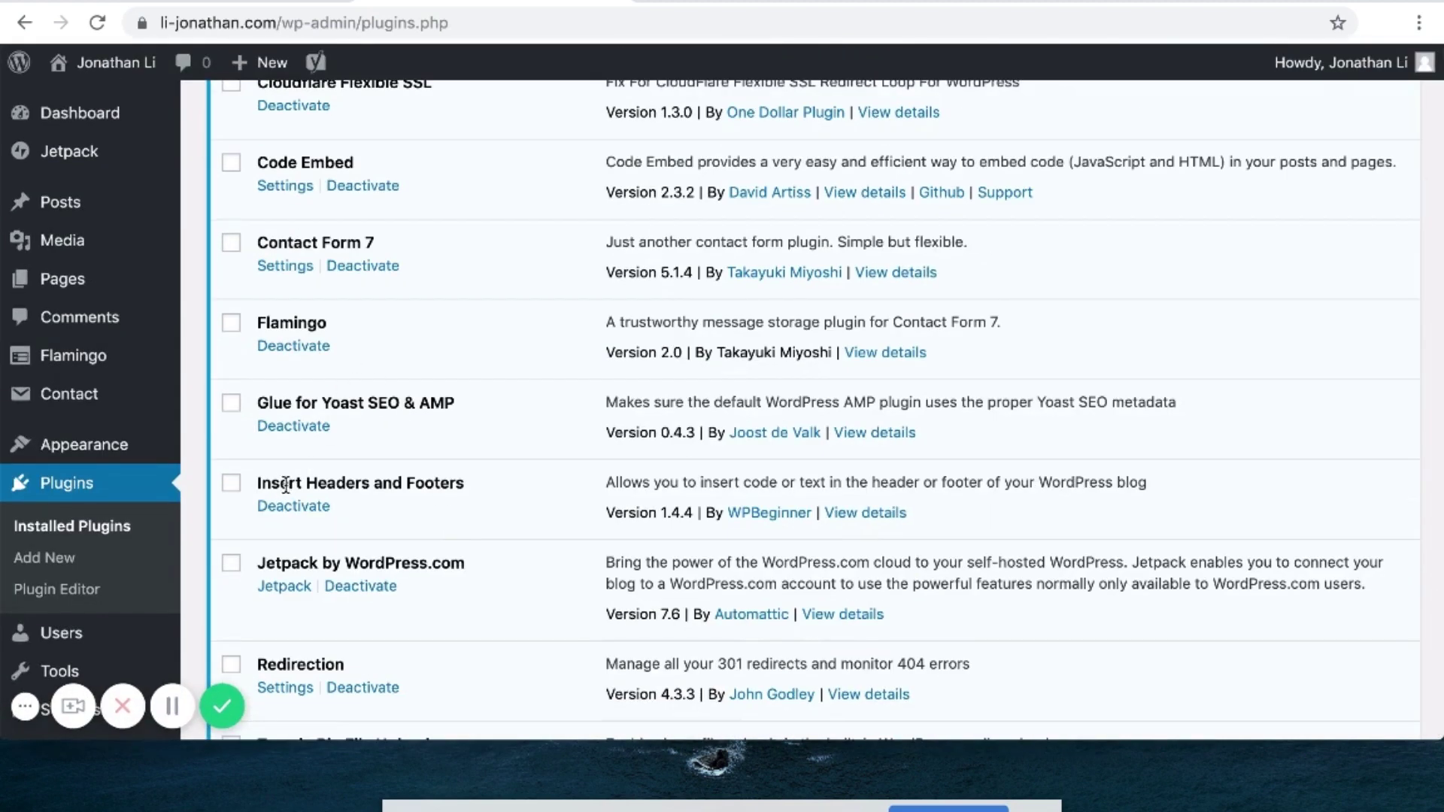
{"action": "left_click_drag", "start_coordinate": [263, 483], "coordinate": [480, 490]}
{"action": "left_click", "coordinate": [480, 490]}
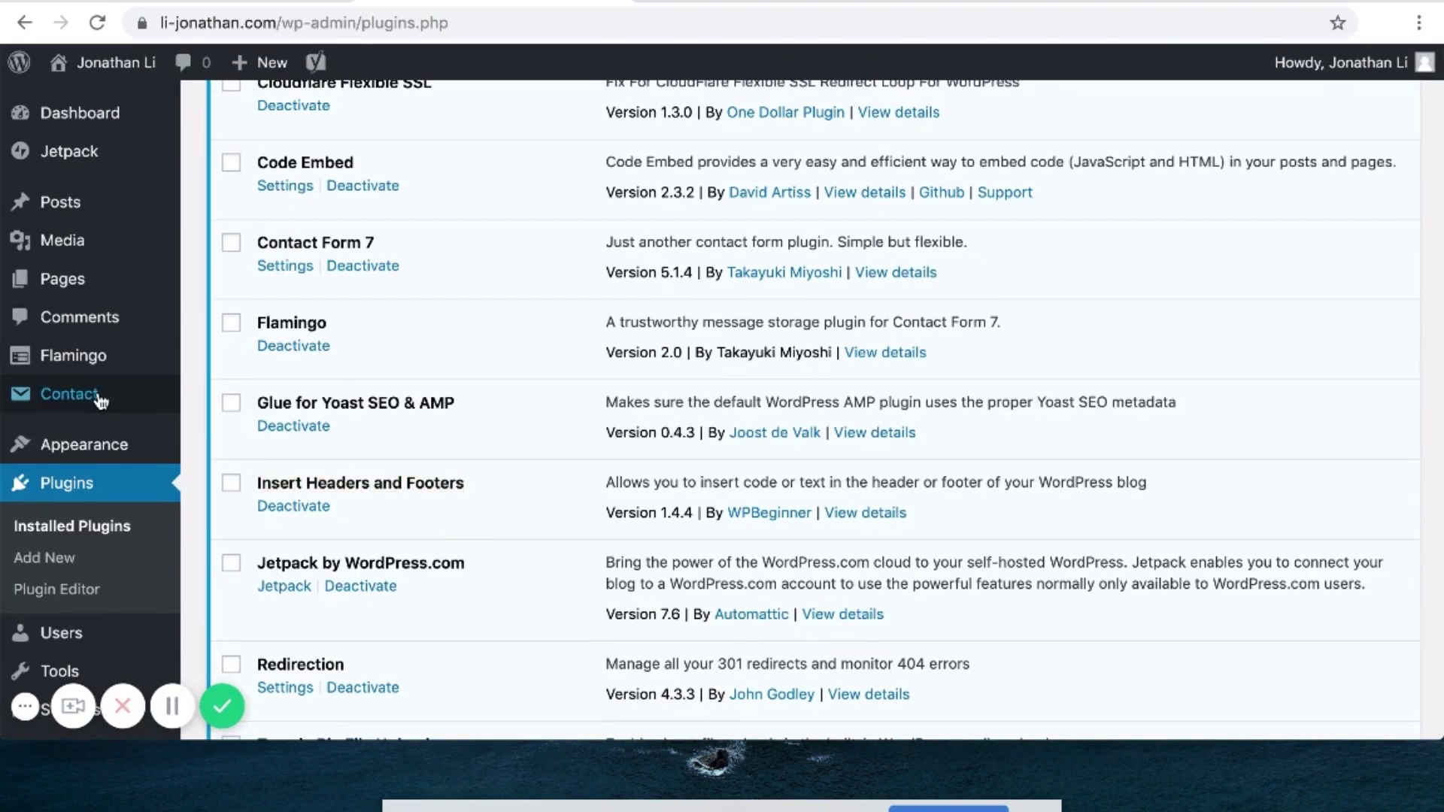
Open the settings page of the Insert Headers and Footers plugin
{"action": "scroll", "coordinate": [67, 391], "scroll_direction": "down", "scroll_amount": 1}
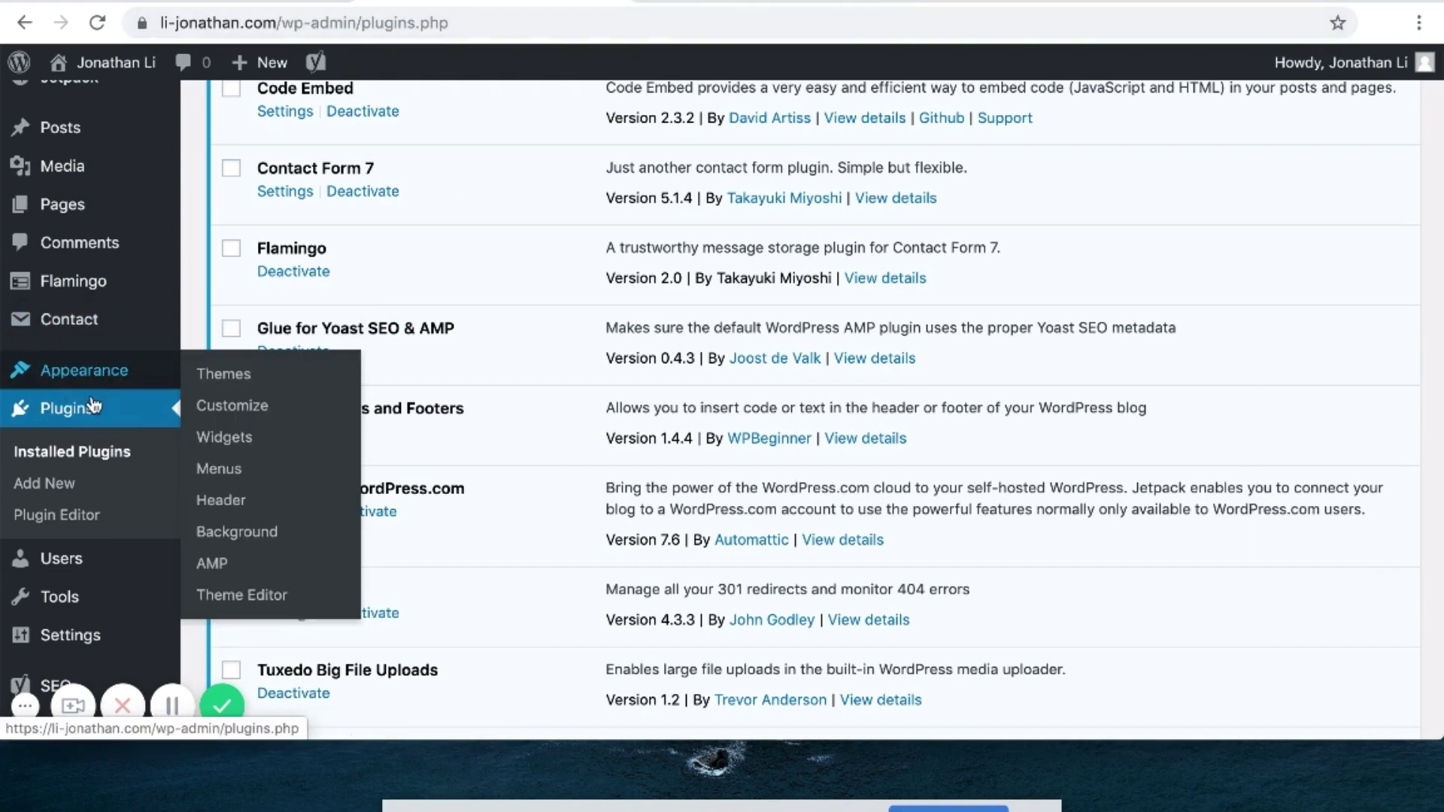
{"action": "scroll", "coordinate": [94, 417], "scroll_direction": "down", "scroll_amount": 1}
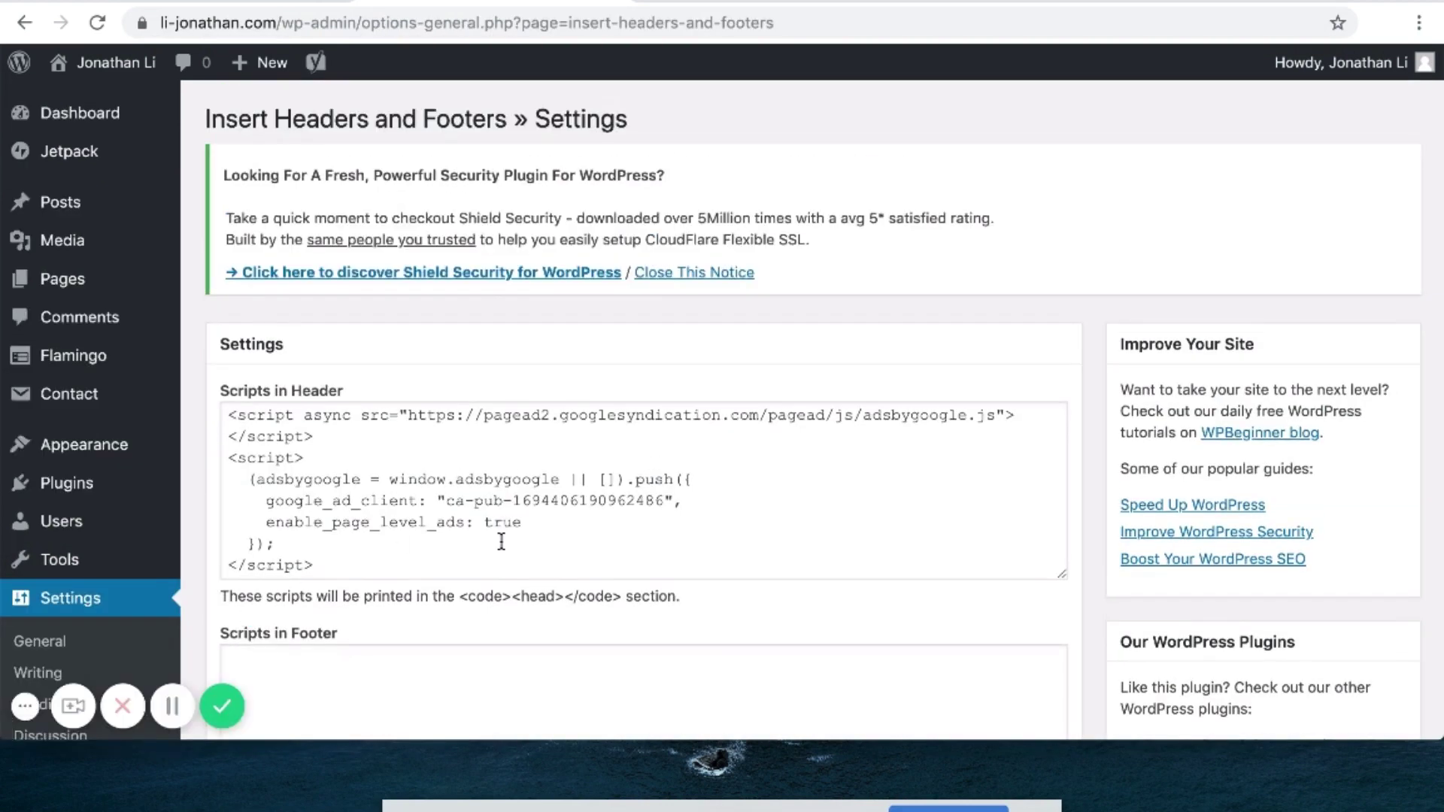
{"action": "scroll", "coordinate": [425, 423], "scroll_direction": "down", "scroll_amount": 2}
Add several blank lines below the existing code in the Scripts in Header box
{"action": "left_click", "coordinate": [264, 318]}
{"action": "scroll", "coordinate": [383, 397], "scroll_direction": "up", "scroll_amount": 2}
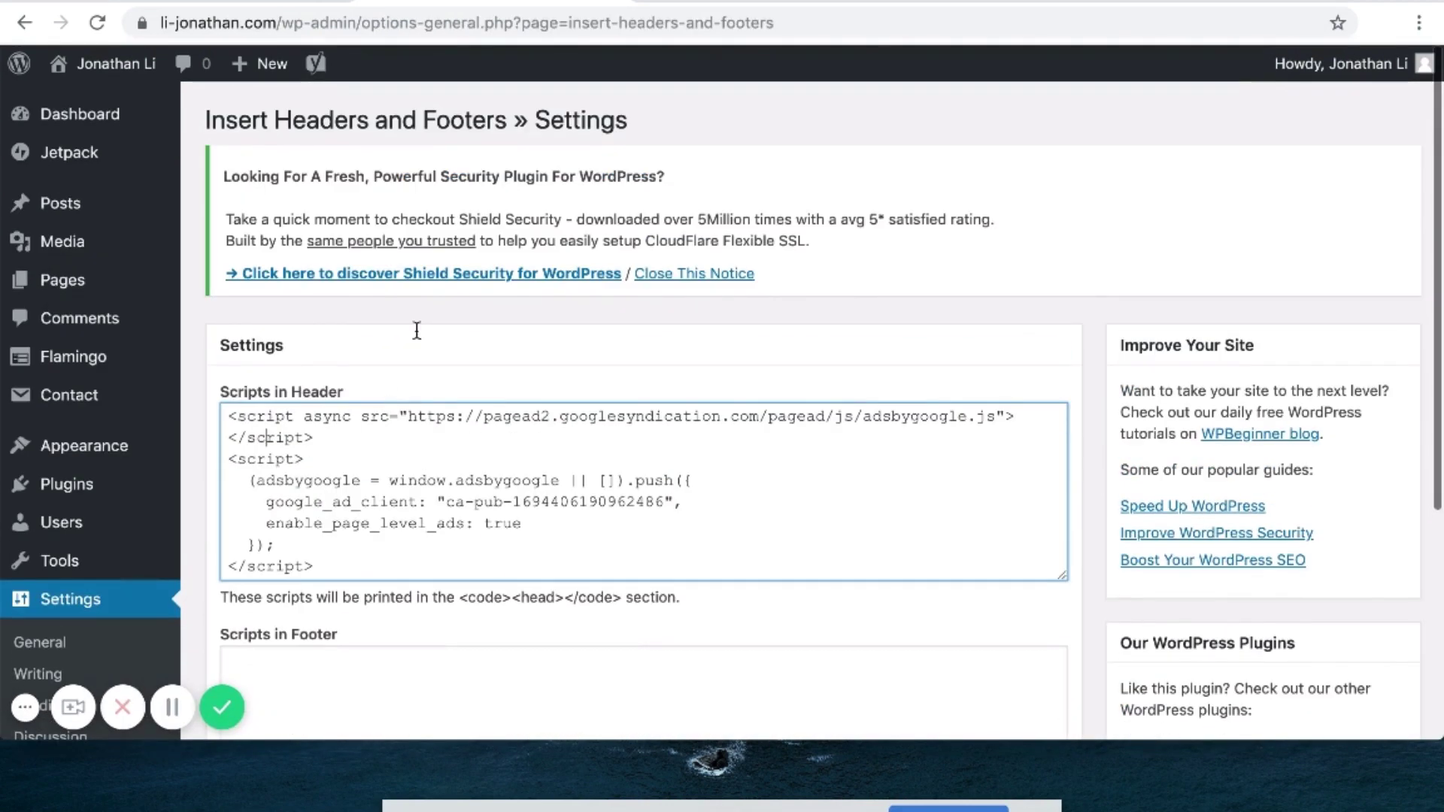
{"action": "key", "text": "Return"}
{"action": "key", "text": "Return"}
{"action": "key", "text": "Return"}
{"action": "key", "text": "Return"}
{"action": "key", "text": "Return"}
{"action": "key", "text": "Return"}
{"action": "key", "text": "Return"}
{"action": "key", "text": "Return"}
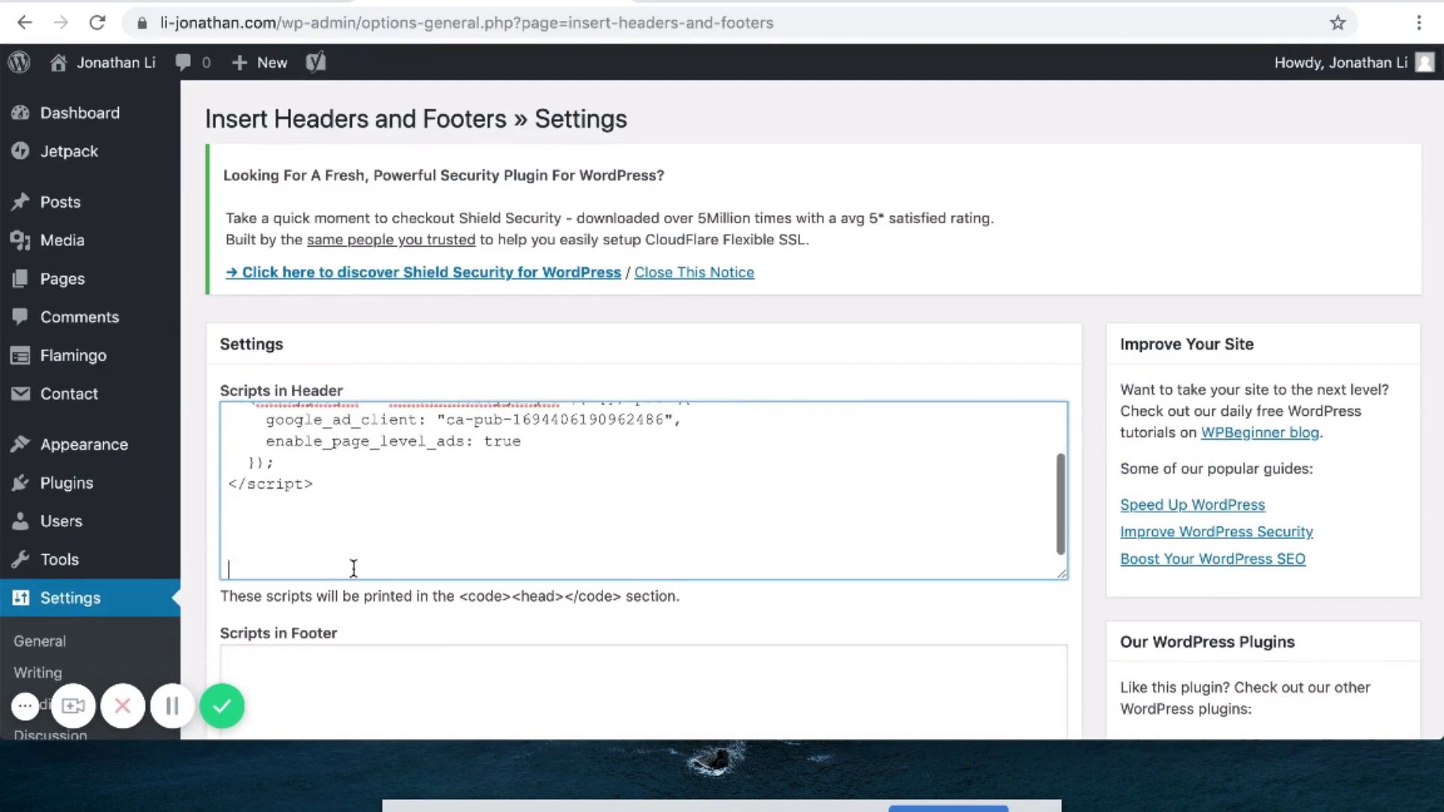
Copy the Global Site Tag code containing the Optimize ID from the snippet installation instructions and paste it below the existing Scripts in Header code
{"action": "left_click", "coordinate": [740, 1]}
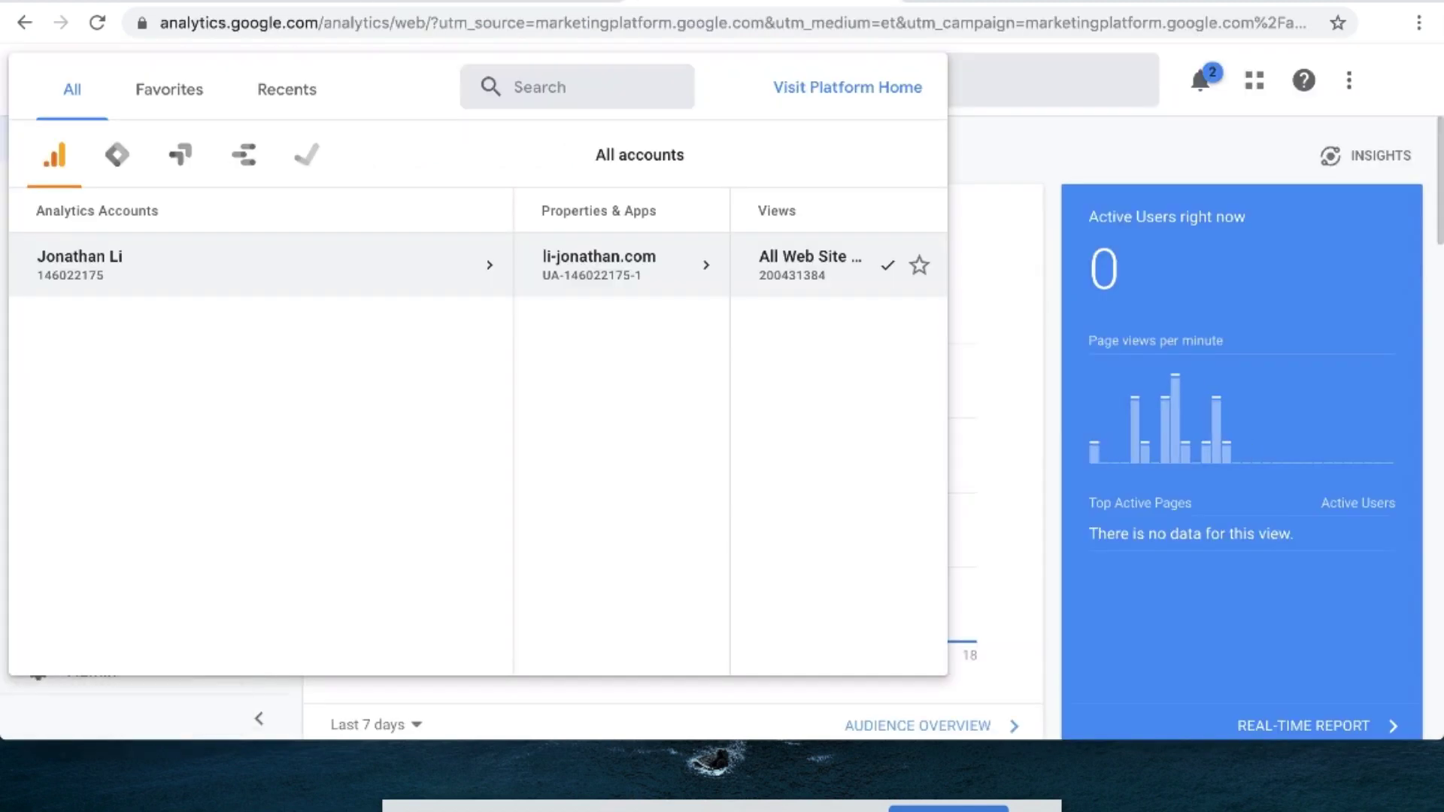
{"action": "left_click", "coordinate": [1034, 4]}
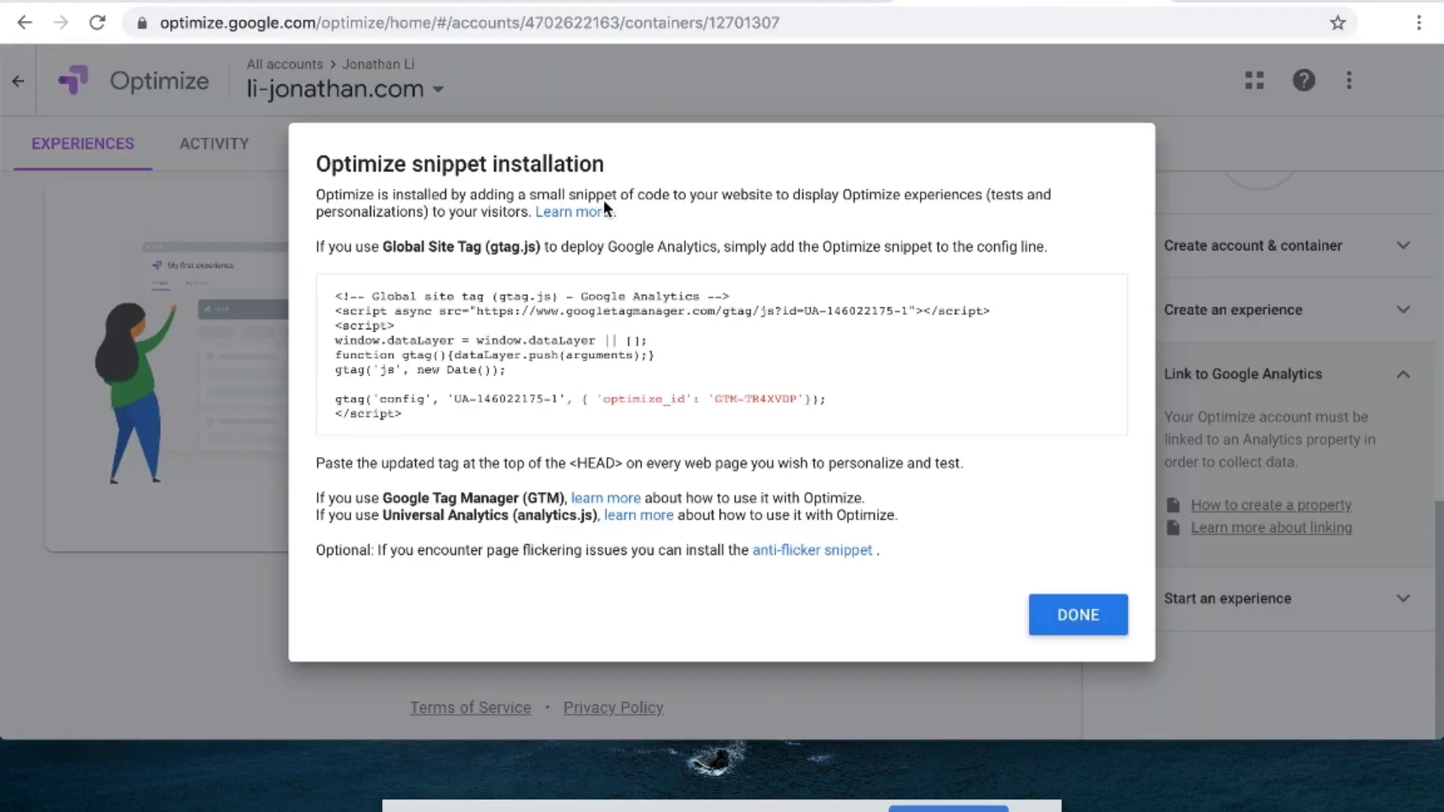
{"action": "left_click_drag", "start_coordinate": [456, 425], "coordinate": [334, 296]}
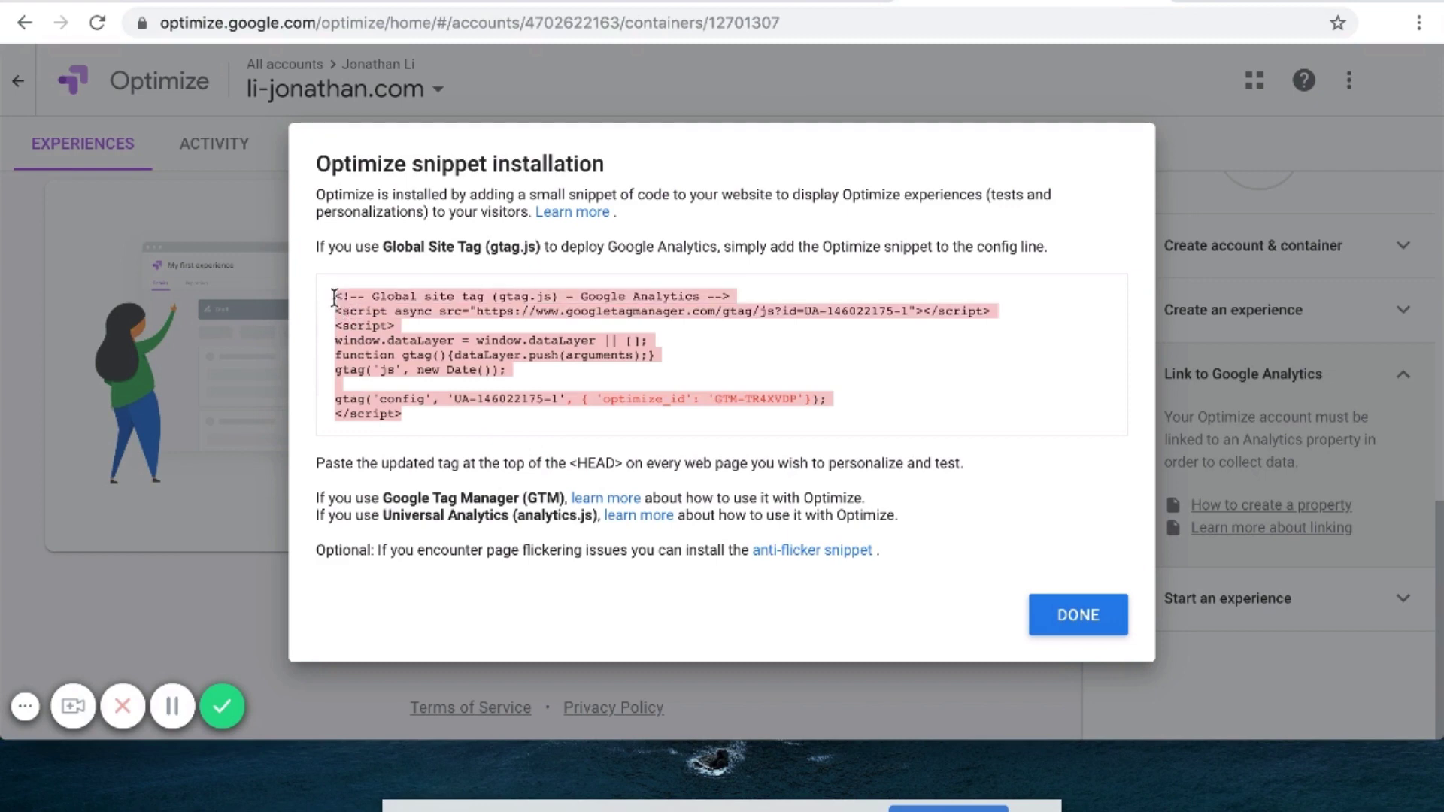
{"action": "left_click", "coordinate": [492, 332]}
{"action": "left_click", "coordinate": [500, 1]}
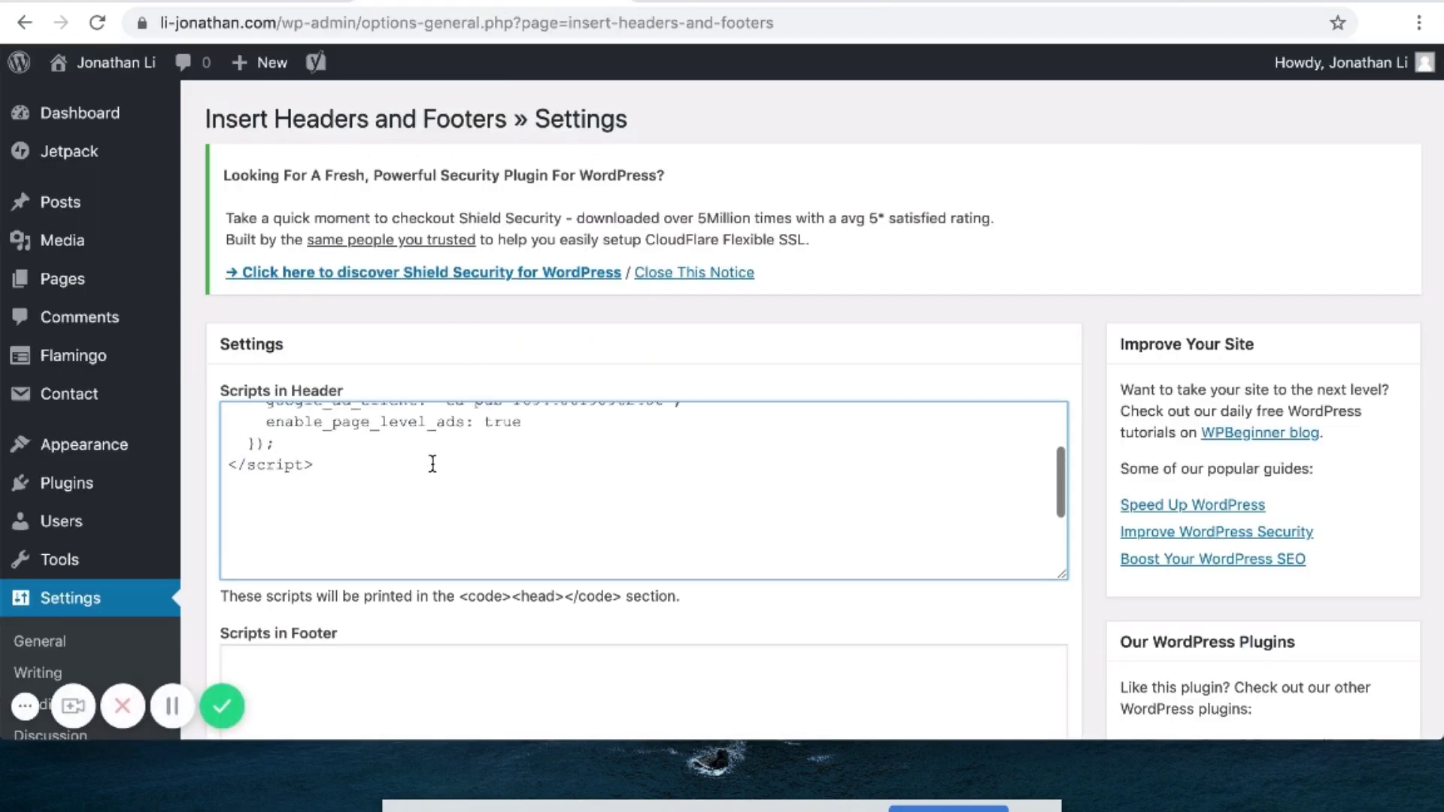
{"action": "scroll", "coordinate": [432, 461], "scroll_direction": "down", "scroll_amount": 5}
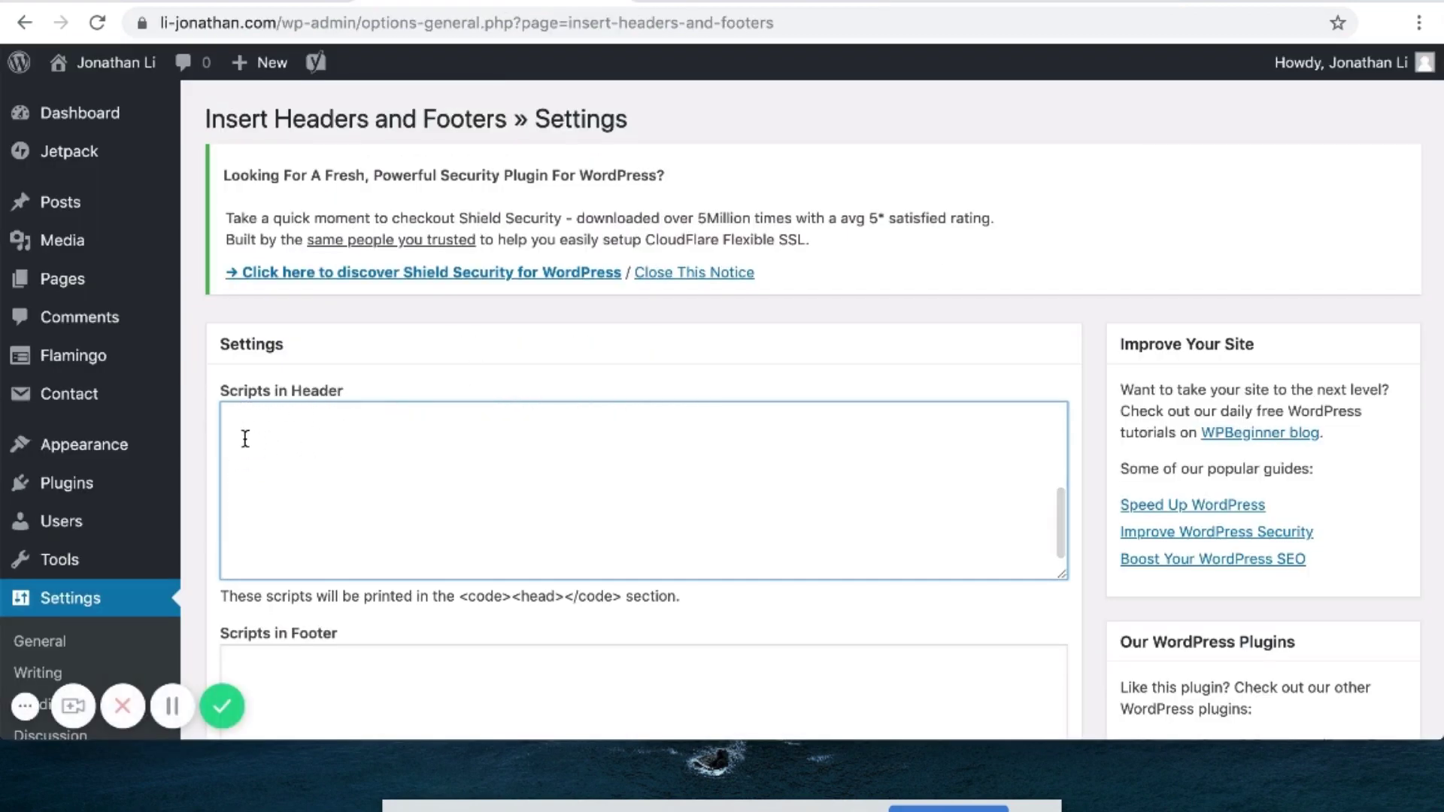
{"action": "scroll", "coordinate": [376, 485], "scroll_direction": "up", "scroll_amount": 5}
{"action": "scroll", "coordinate": [376, 485], "scroll_direction": "down", "scroll_amount": 1}
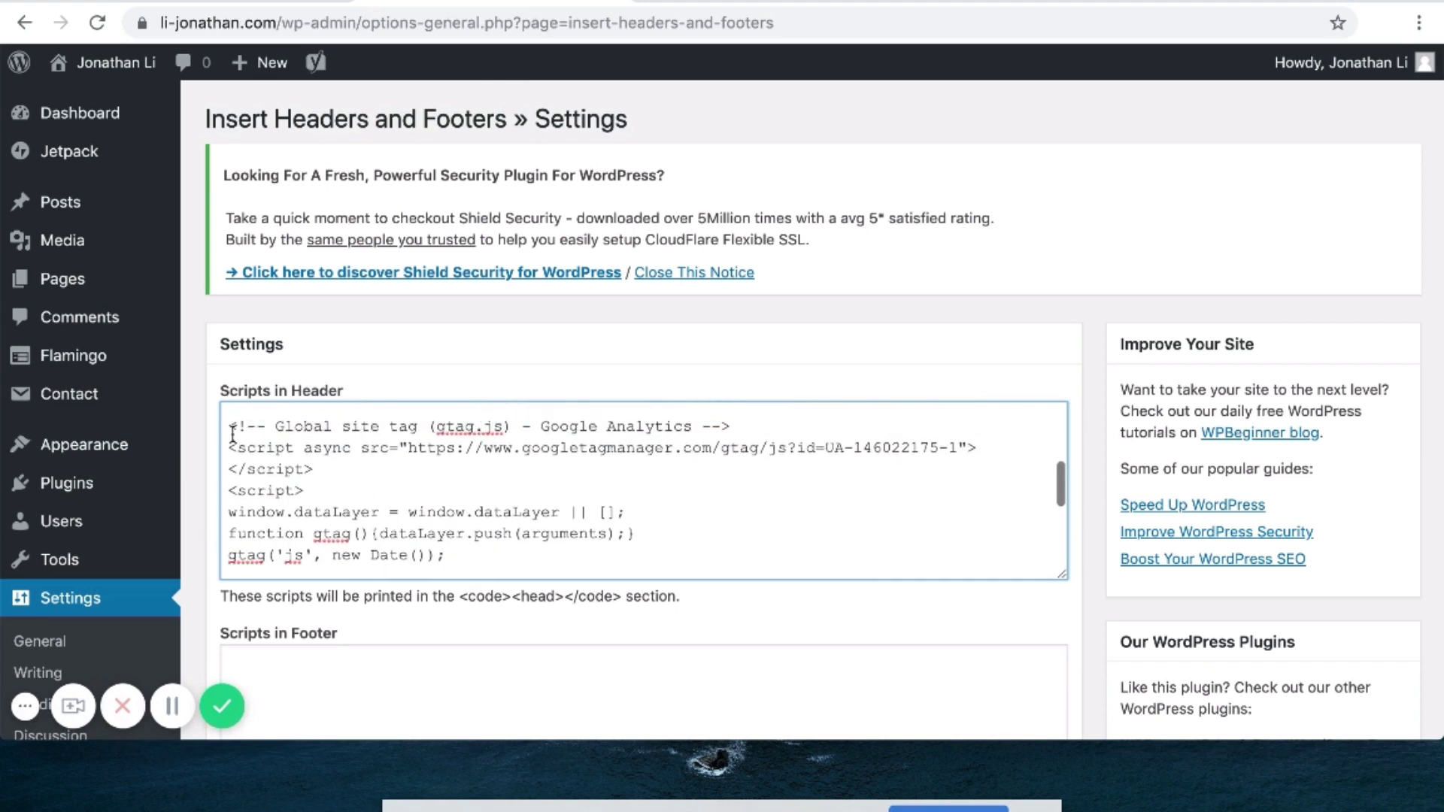
Examine the existing AdSense script and the pasted Global Site Tag snippet in the Scripts in Header box
{"action": "scroll", "coordinate": [233, 435], "scroll_direction": "up", "scroll_amount": 3}
{"action": "scroll", "coordinate": [329, 525], "scroll_direction": "down", "scroll_amount": 1}
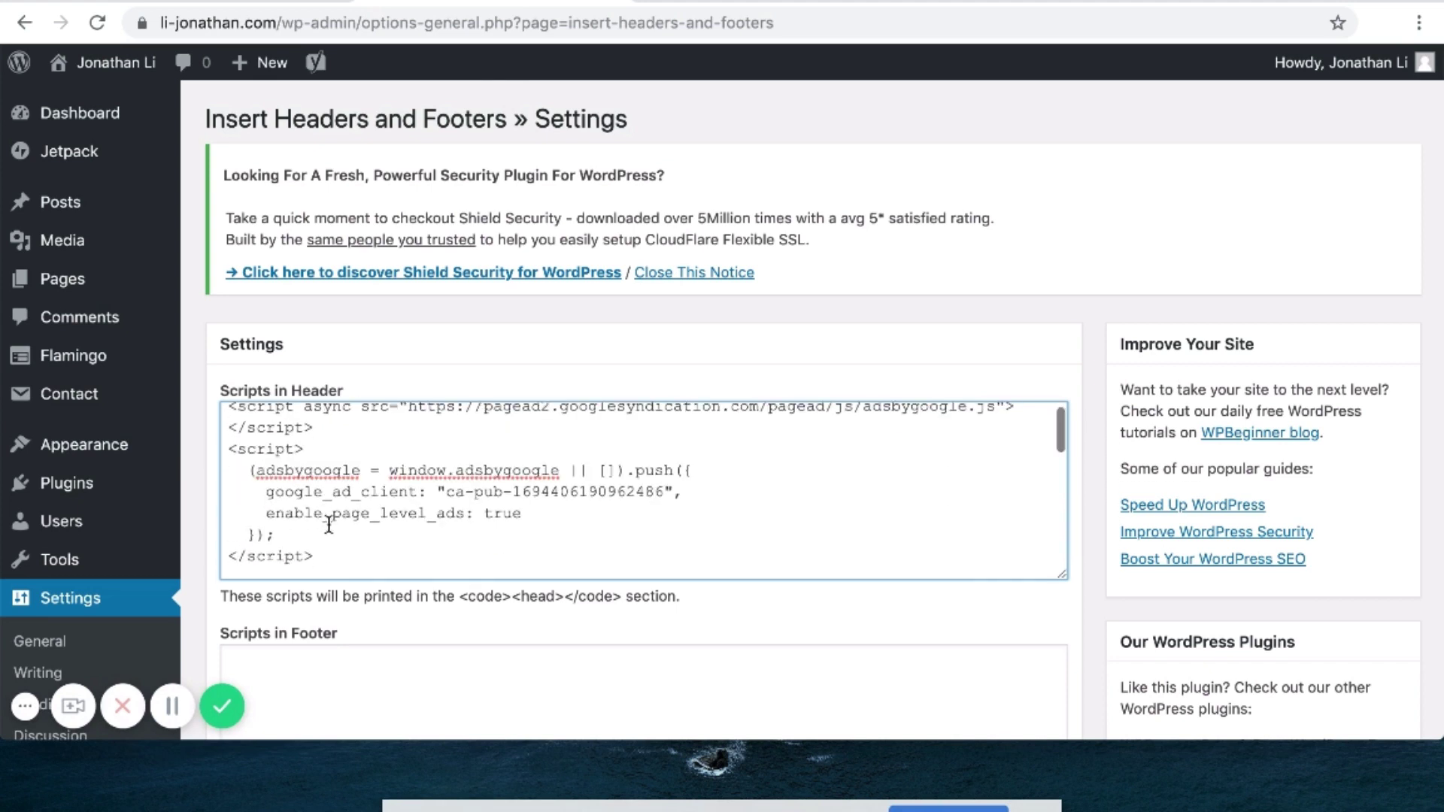
{"action": "left_click_drag", "start_coordinate": [359, 563], "coordinate": [256, 430]}
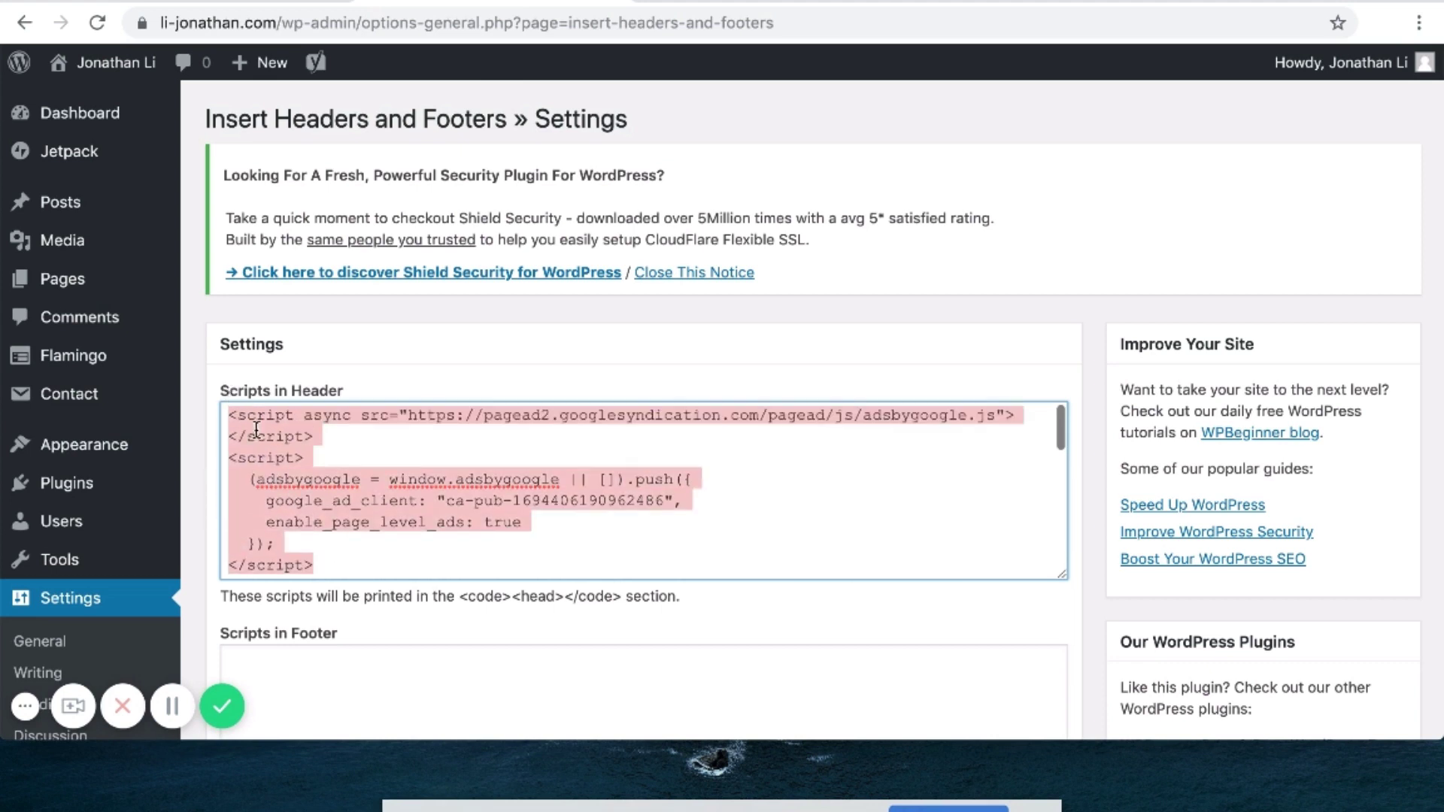
{"action": "left_click", "coordinate": [483, 573]}
{"action": "scroll", "coordinate": [483, 573], "scroll_direction": "down", "scroll_amount": 5}
{"action": "scroll", "coordinate": [483, 573], "scroll_direction": "up", "scroll_amount": 3}
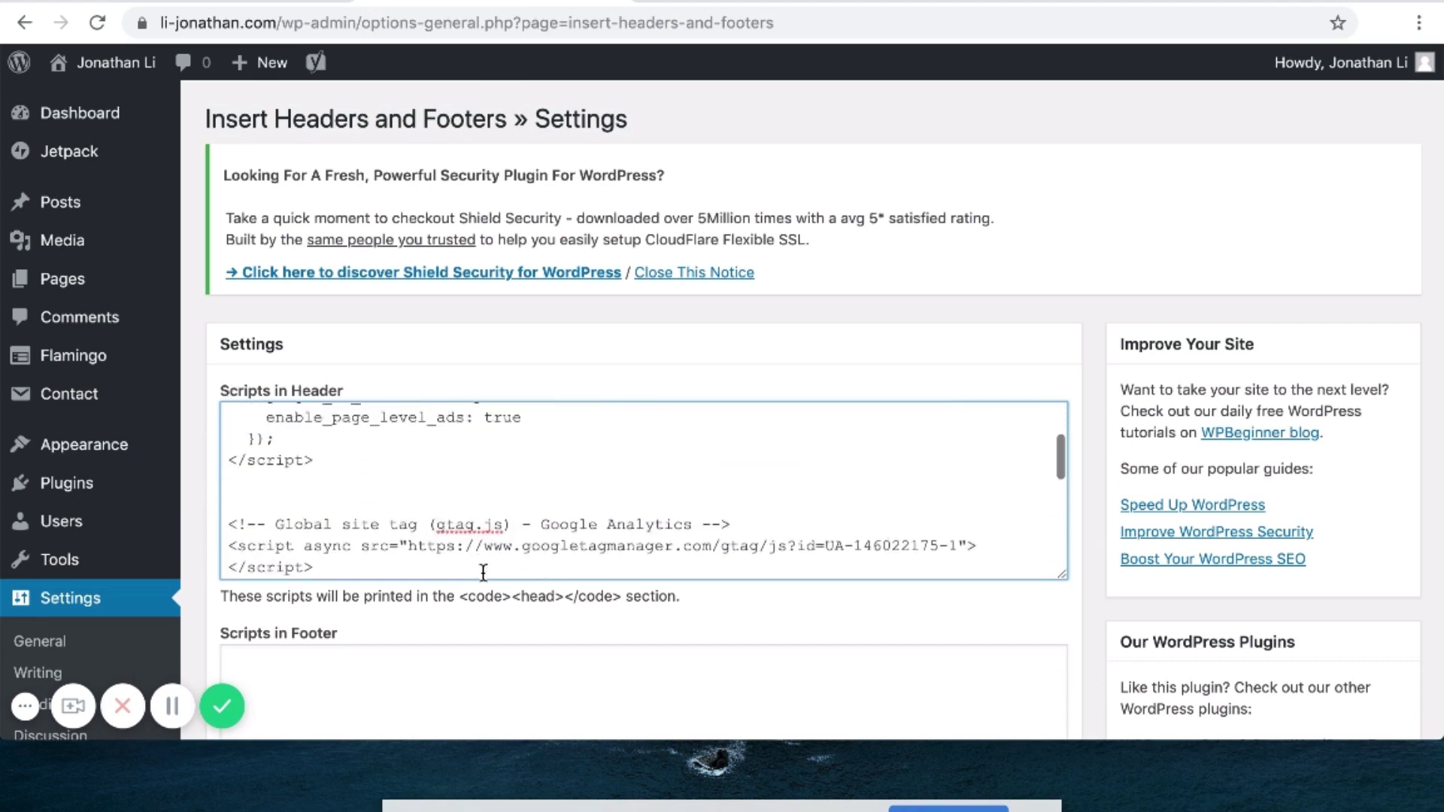
{"action": "scroll", "coordinate": [483, 573], "scroll_direction": "up", "scroll_amount": 3}
{"action": "left_click_drag", "start_coordinate": [379, 562], "coordinate": [219, 410]}
{"action": "left_click", "coordinate": [406, 483]}
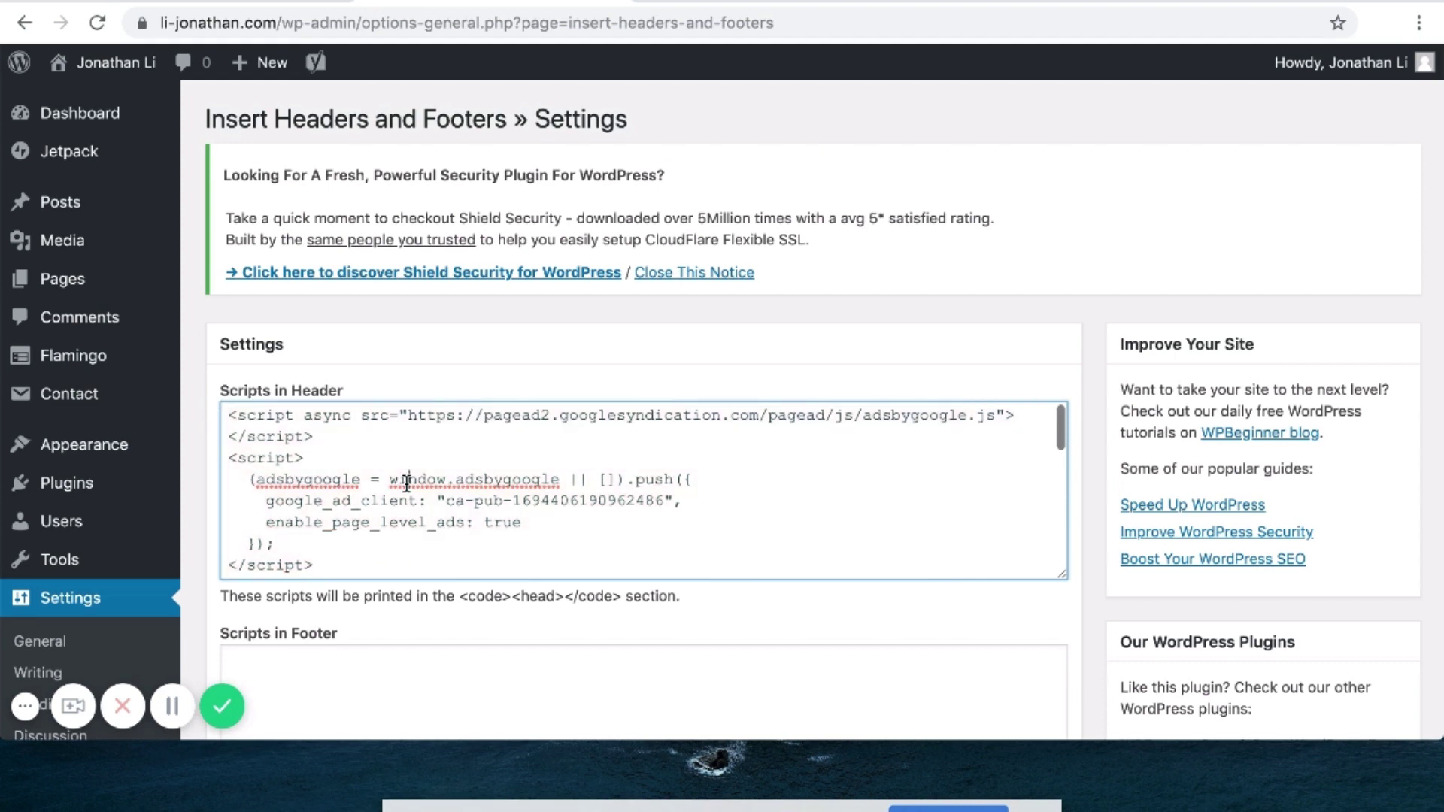
{"action": "scroll", "coordinate": [406, 483], "scroll_direction": "down", "scroll_amount": 4}
{"action": "scroll", "coordinate": [406, 484], "scroll_direction": "up", "scroll_amount": 1}
{"action": "scroll", "coordinate": [406, 484], "scroll_direction": "down", "scroll_amount": 1}
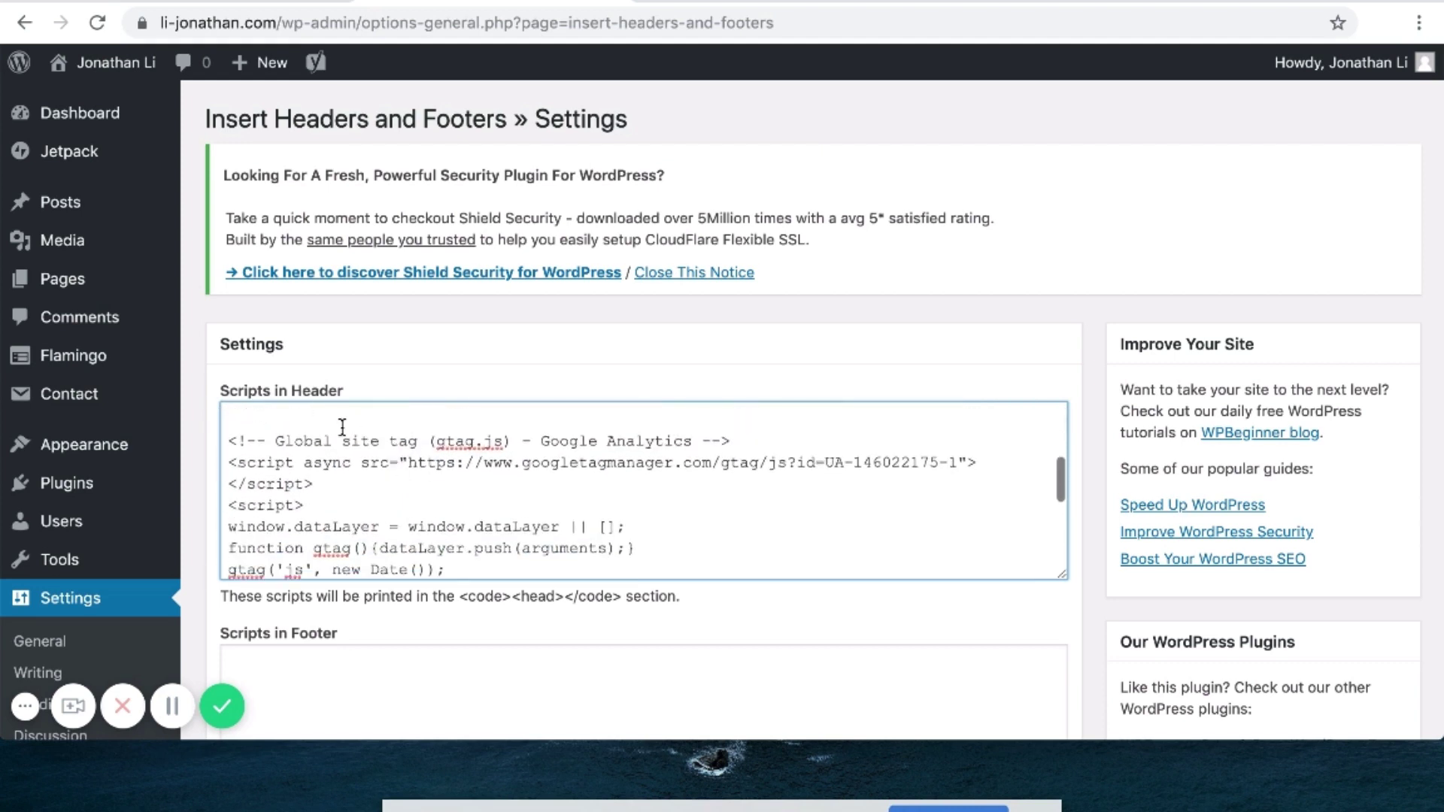
{"action": "left_click_drag", "start_coordinate": [231, 438], "coordinate": [519, 438]}
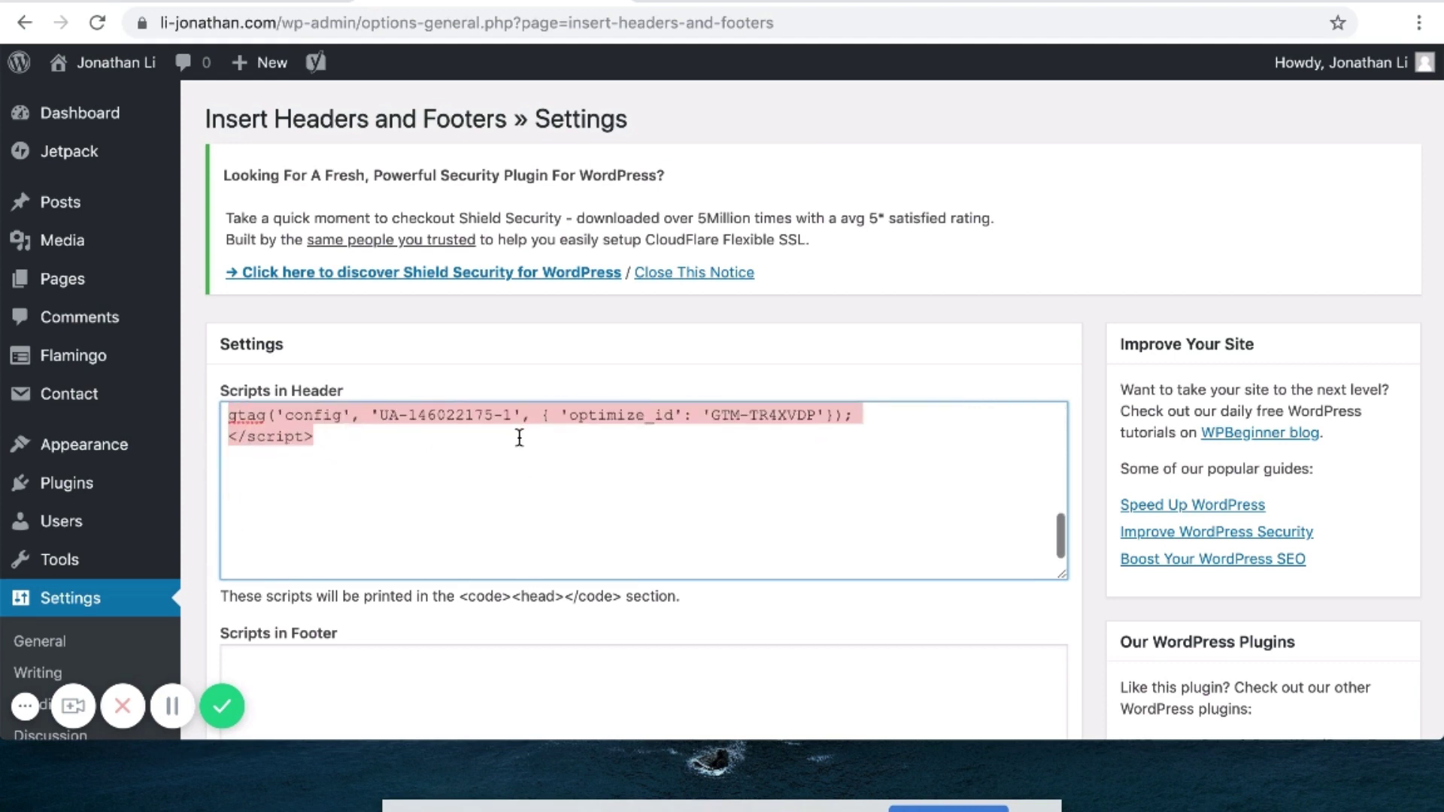
{"action": "left_click", "coordinate": [522, 461]}
{"action": "scroll", "coordinate": [522, 461], "scroll_direction": "up", "scroll_amount": 5}
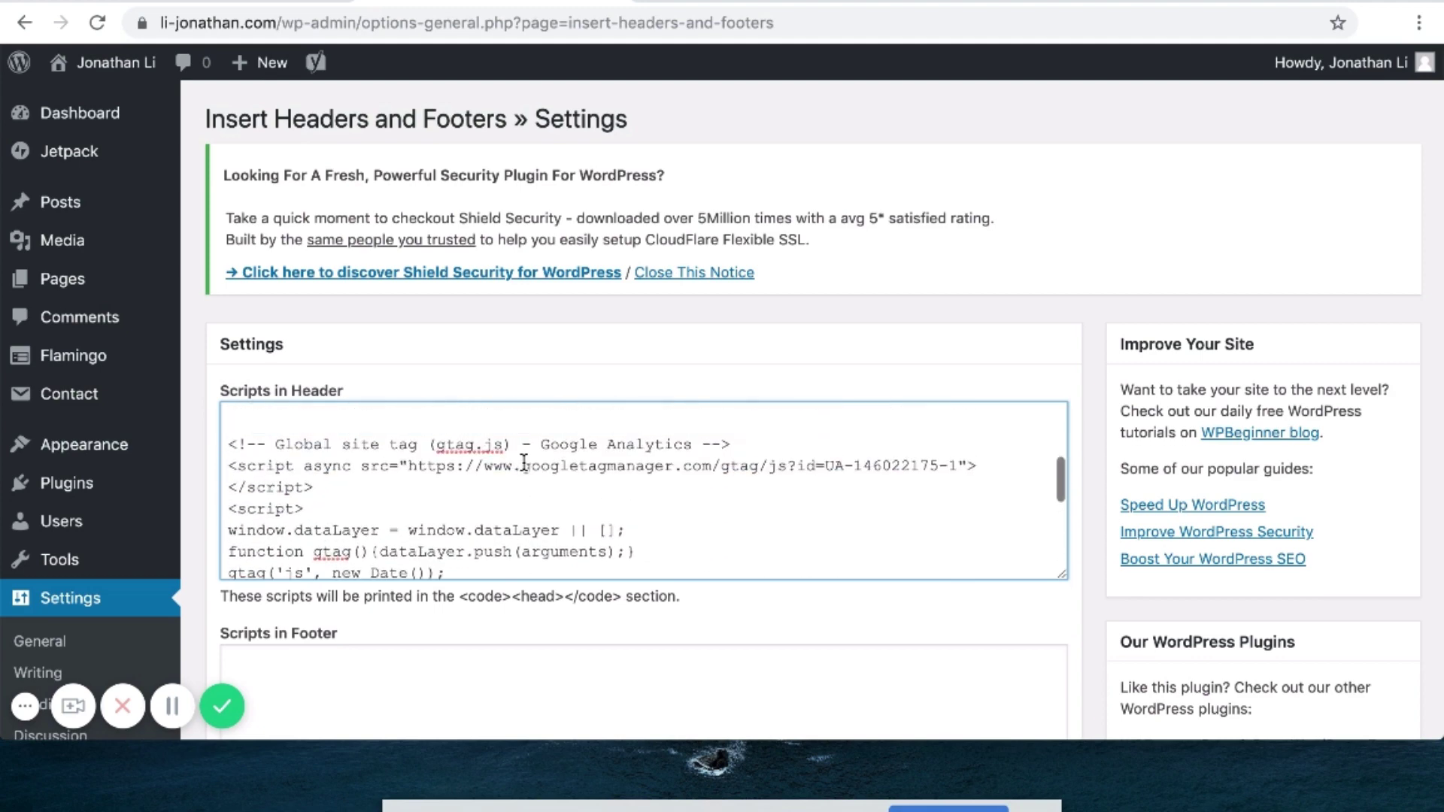
Save the header scripts in the Insert Headers and Footers settings
{"action": "scroll", "coordinate": [524, 462], "scroll_direction": "down", "scroll_amount": 4}
{"action": "scroll", "coordinate": [524, 463], "scroll_direction": "down", "scroll_amount": 2}
{"action": "scroll", "coordinate": [522, 361], "scroll_direction": "down", "scroll_amount": 5}
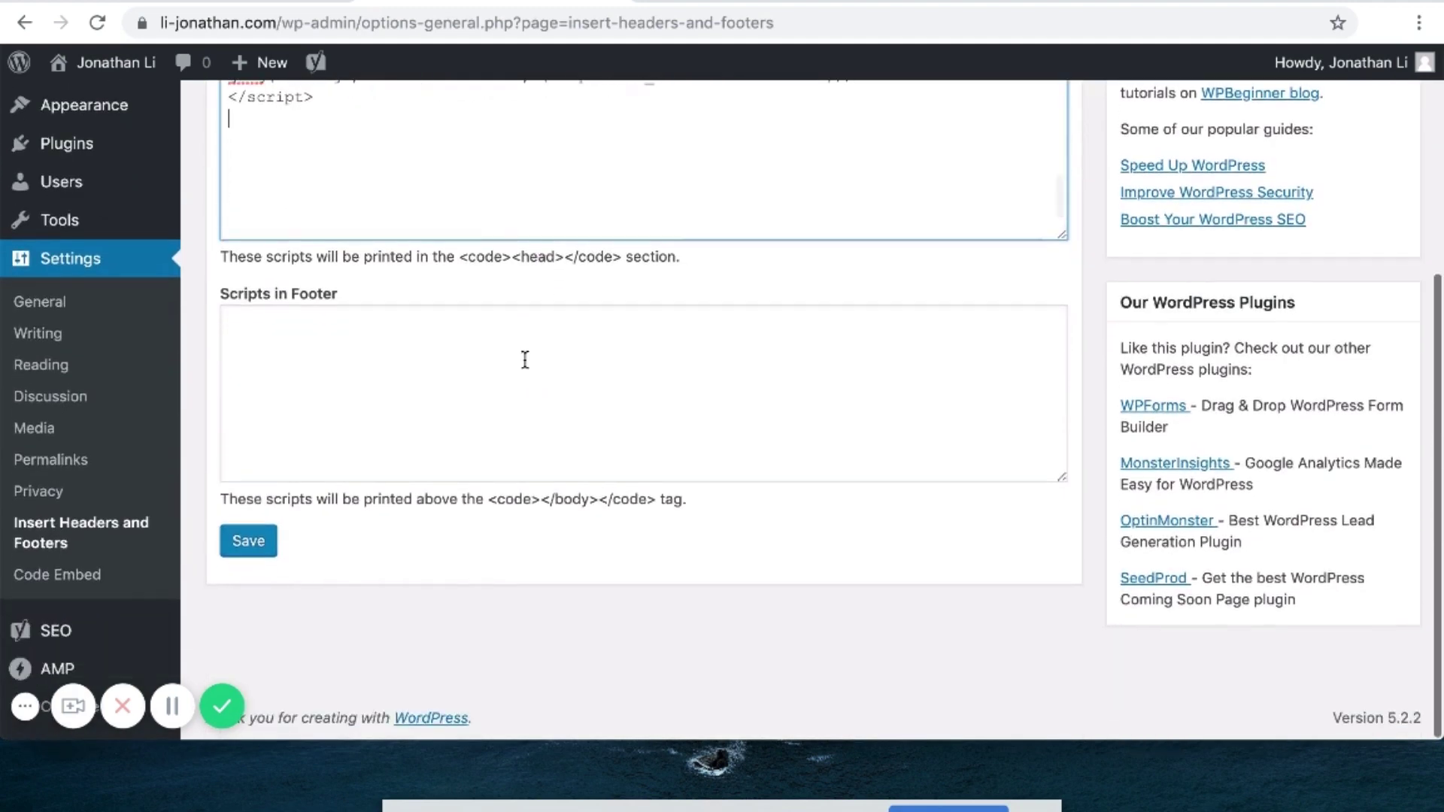
{"action": "left_click", "coordinate": [248, 541]}
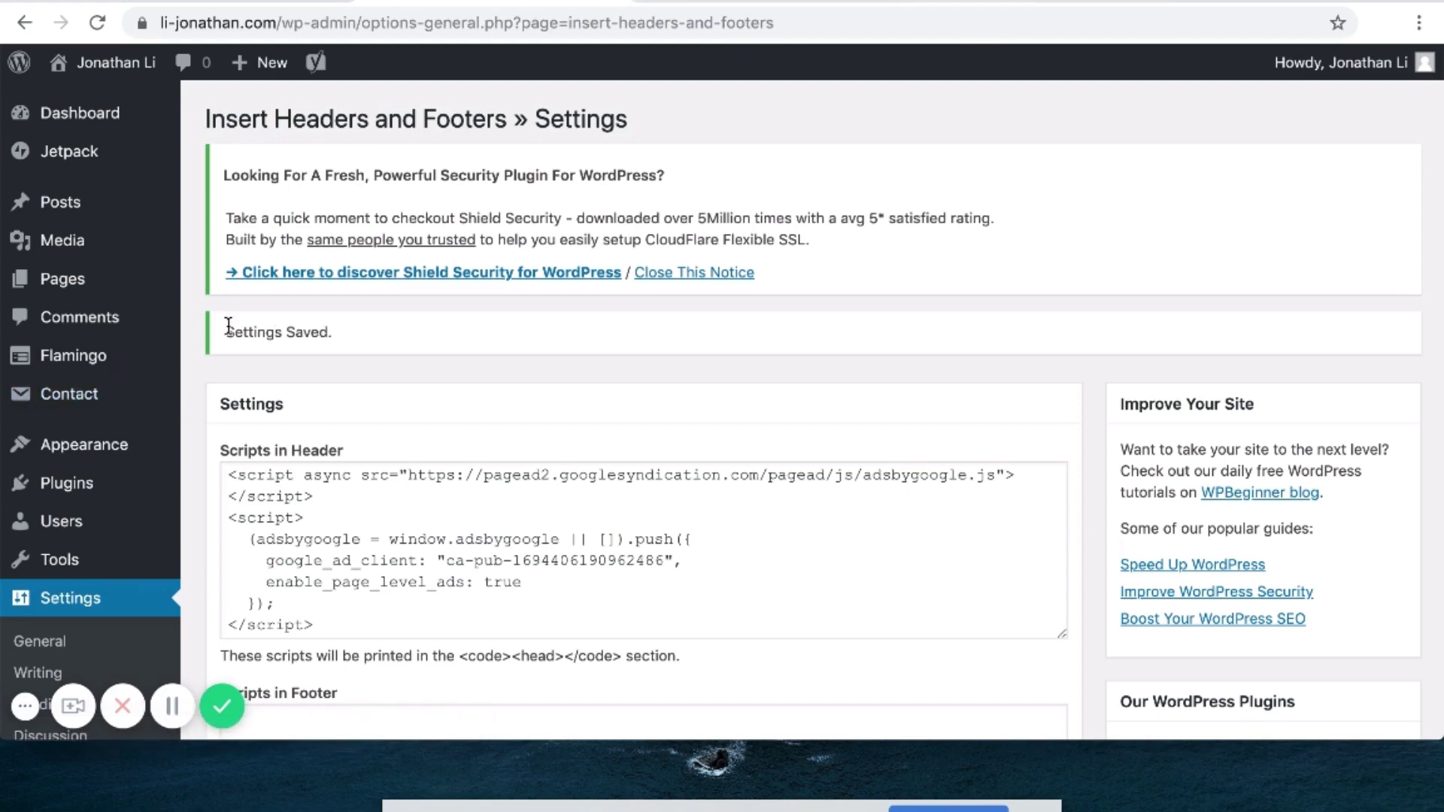
{"action": "left_click_drag", "start_coordinate": [229, 325], "coordinate": [393, 331]}
{"action": "left_click", "coordinate": [399, 331]}
Return to the Optimize snippet installation instructions, review the tag code and finish the dialog
{"action": "left_click", "coordinate": [1052, 6]}
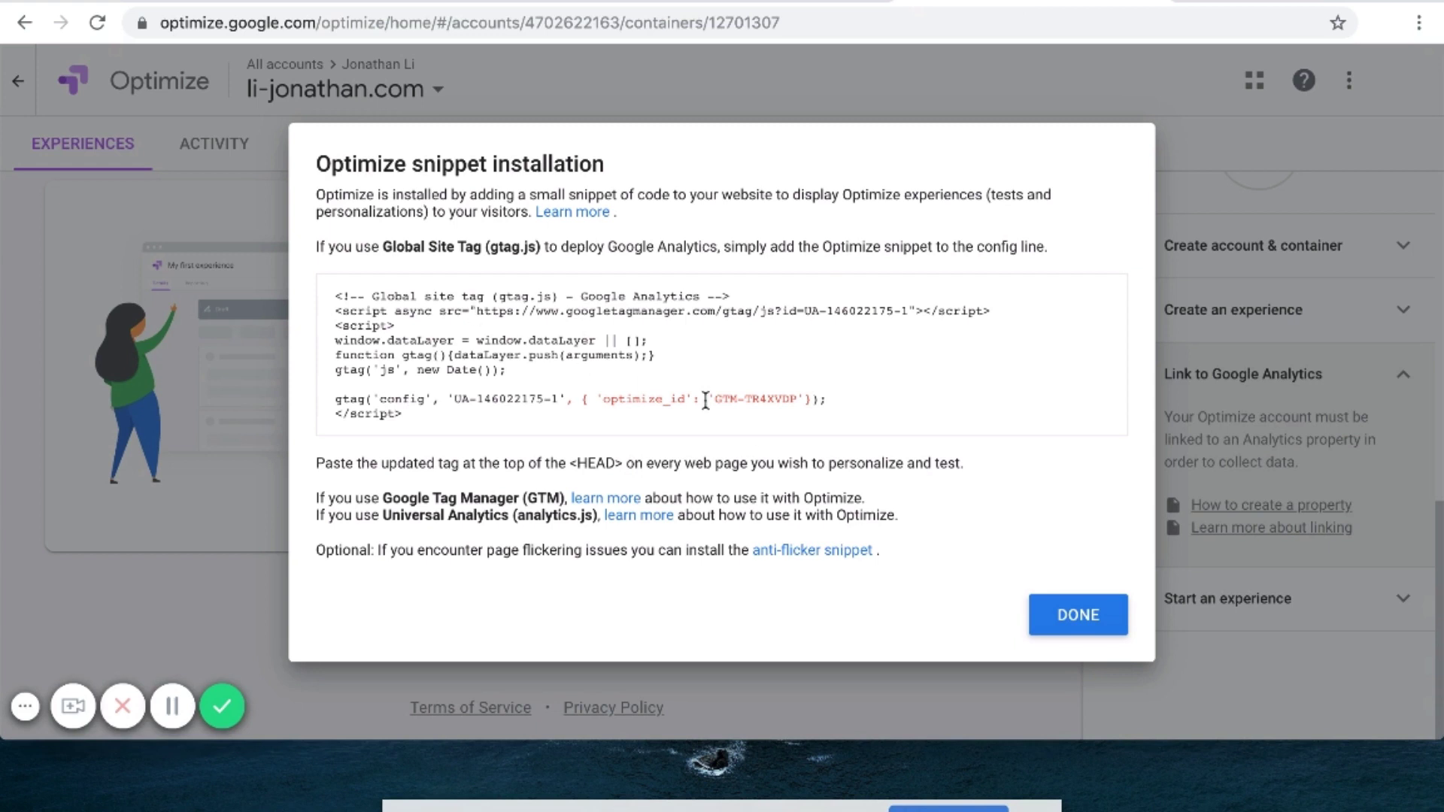
{"action": "left_click_drag", "start_coordinate": [424, 418], "coordinate": [316, 304]}
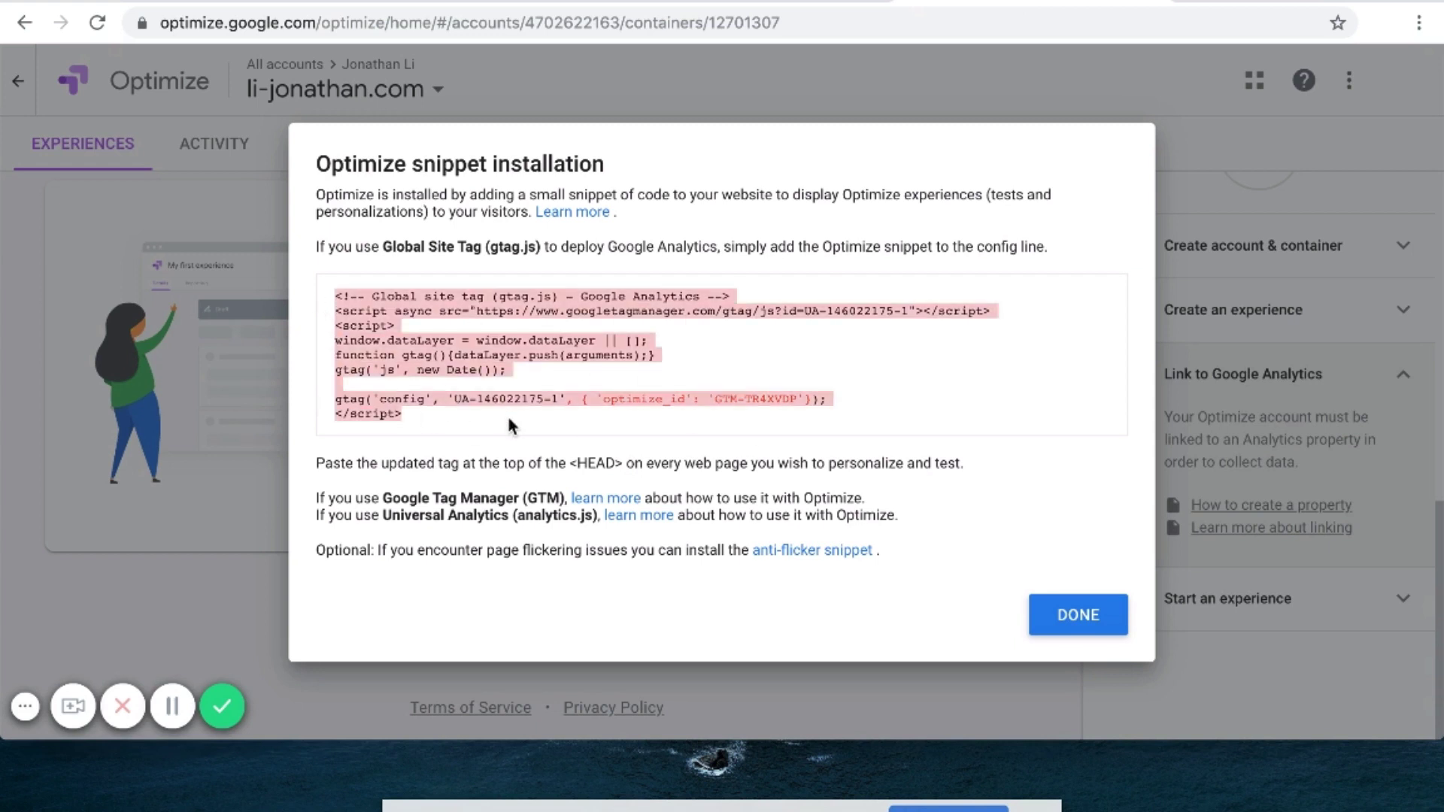
{"action": "left_click", "coordinate": [509, 426]}
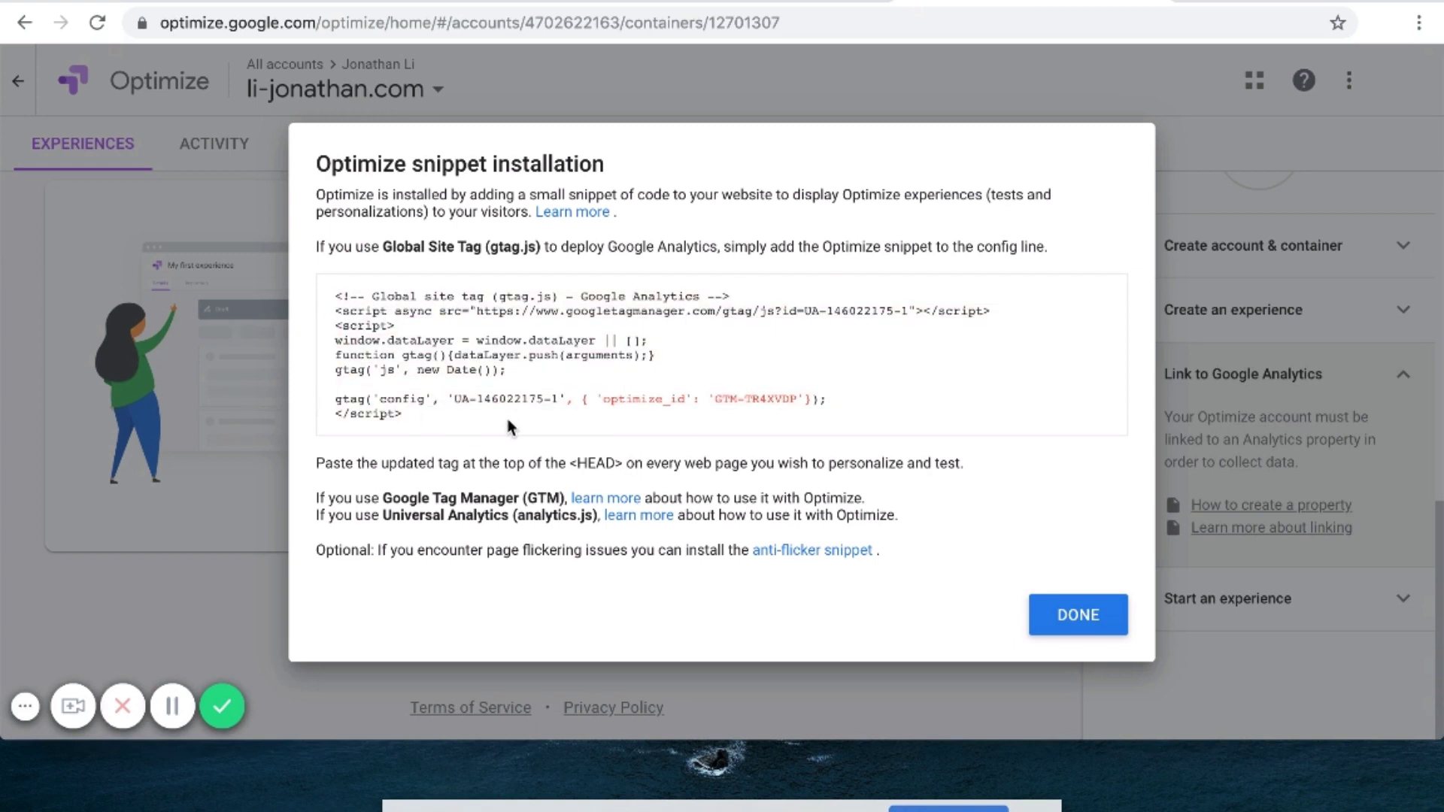
{"action": "left_click", "coordinate": [1078, 615]}
Examine the container checklist and the details of its Create an experience item
{"action": "scroll", "coordinate": [1251, 479], "scroll_direction": "up", "scroll_amount": 2}
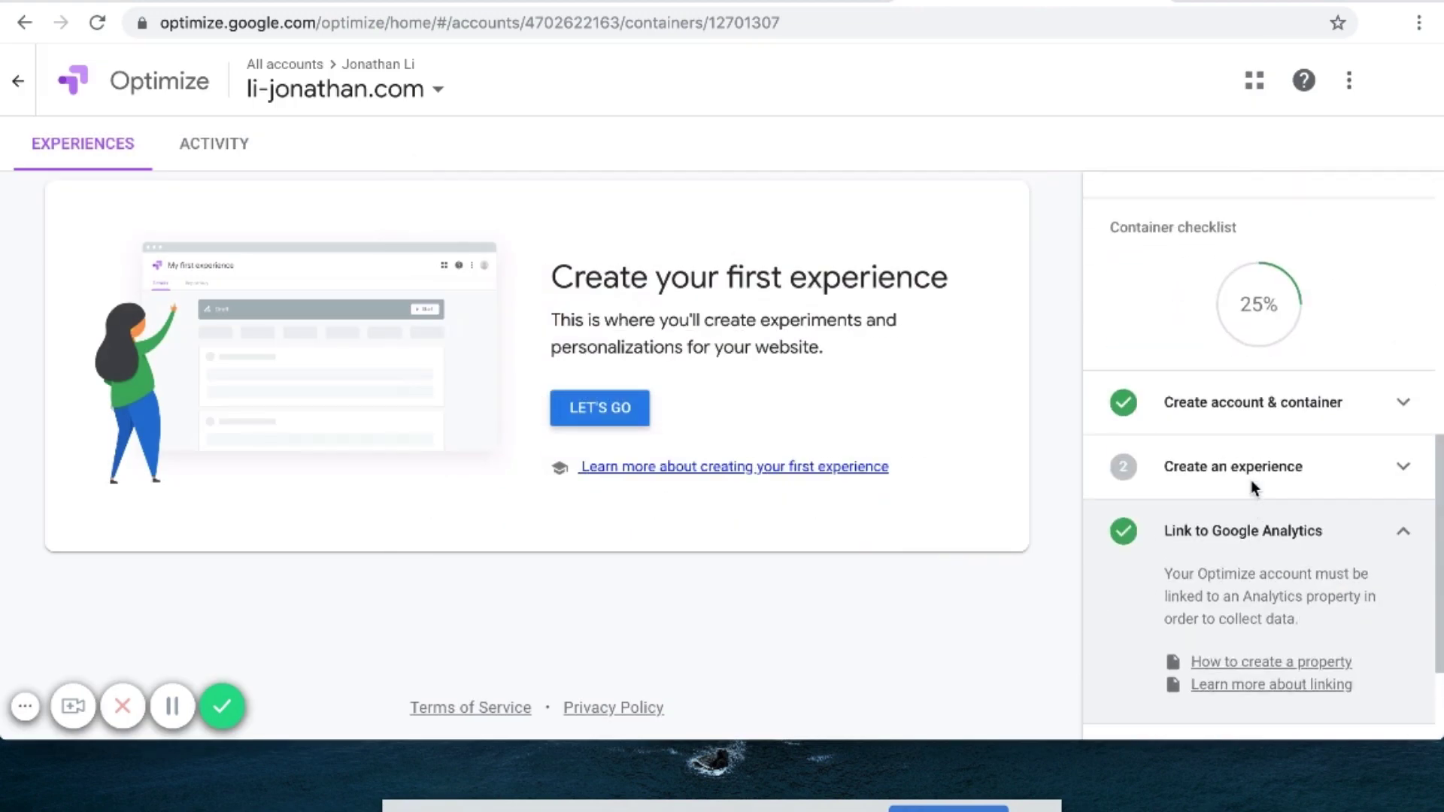
{"action": "scroll", "coordinate": [1136, 545], "scroll_direction": "down", "scroll_amount": 1}
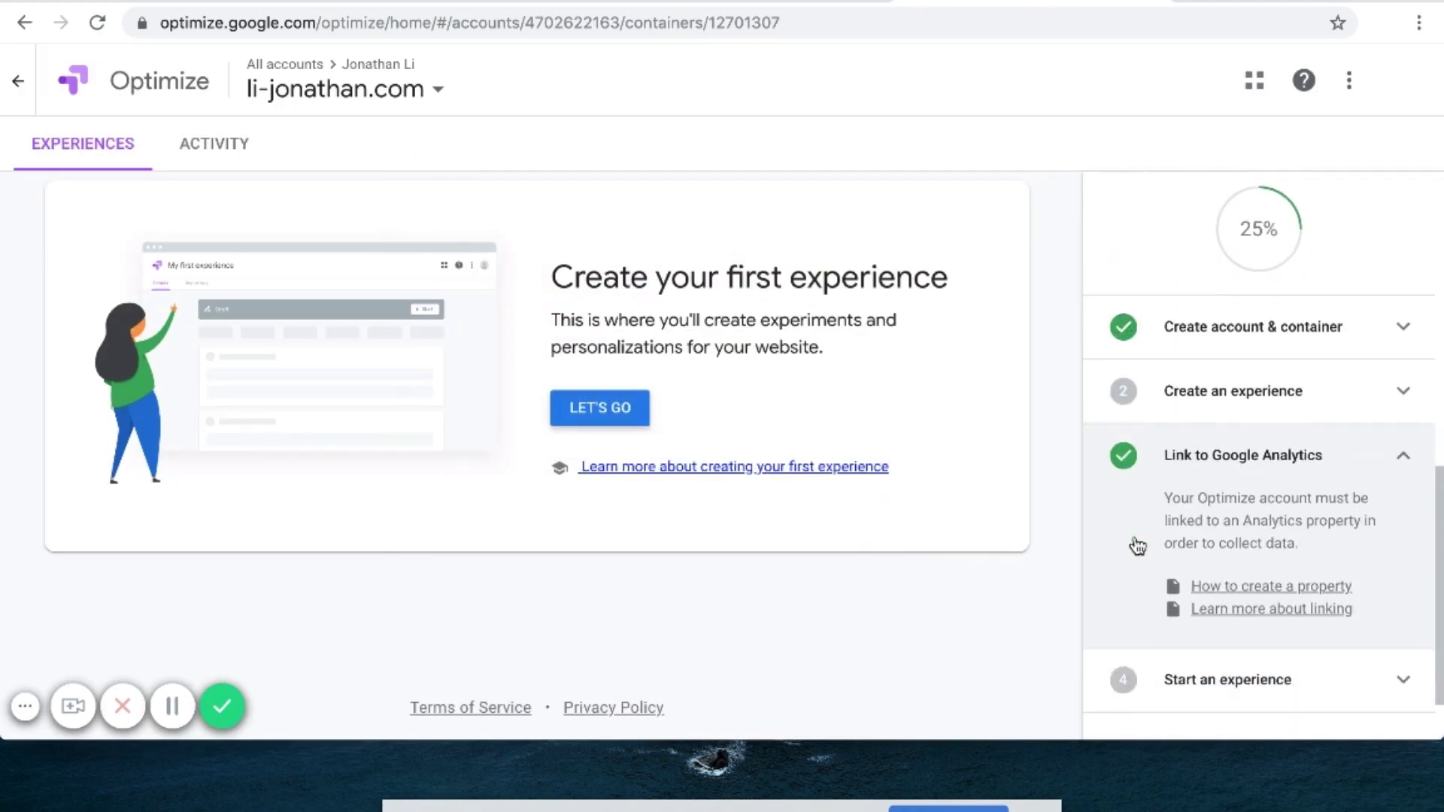
{"action": "scroll", "coordinate": [1280, 526], "scroll_direction": "down", "scroll_amount": 1}
{"action": "scroll", "coordinate": [1279, 526], "scroll_direction": "up", "scroll_amount": 2}
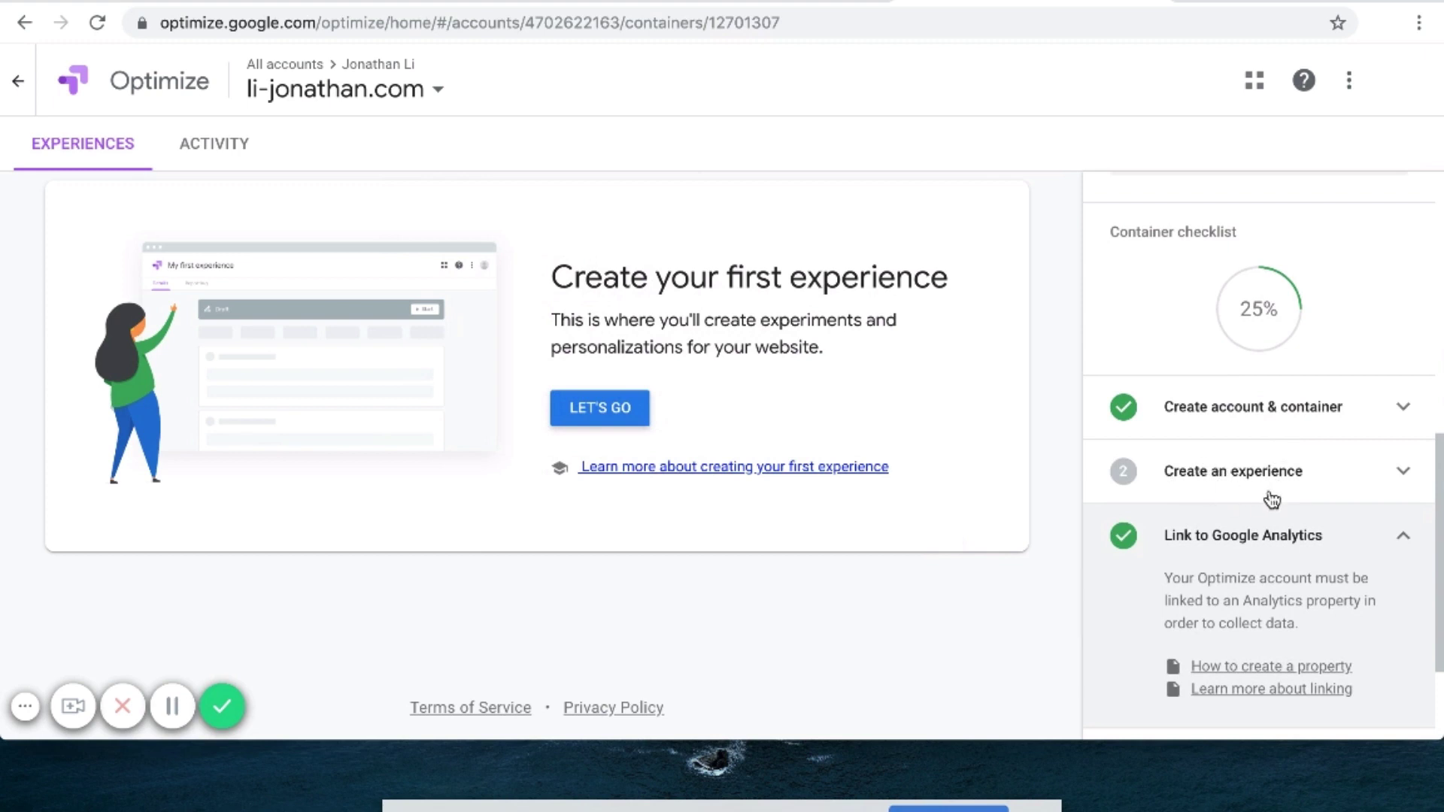
{"action": "left_click", "coordinate": [1272, 476]}
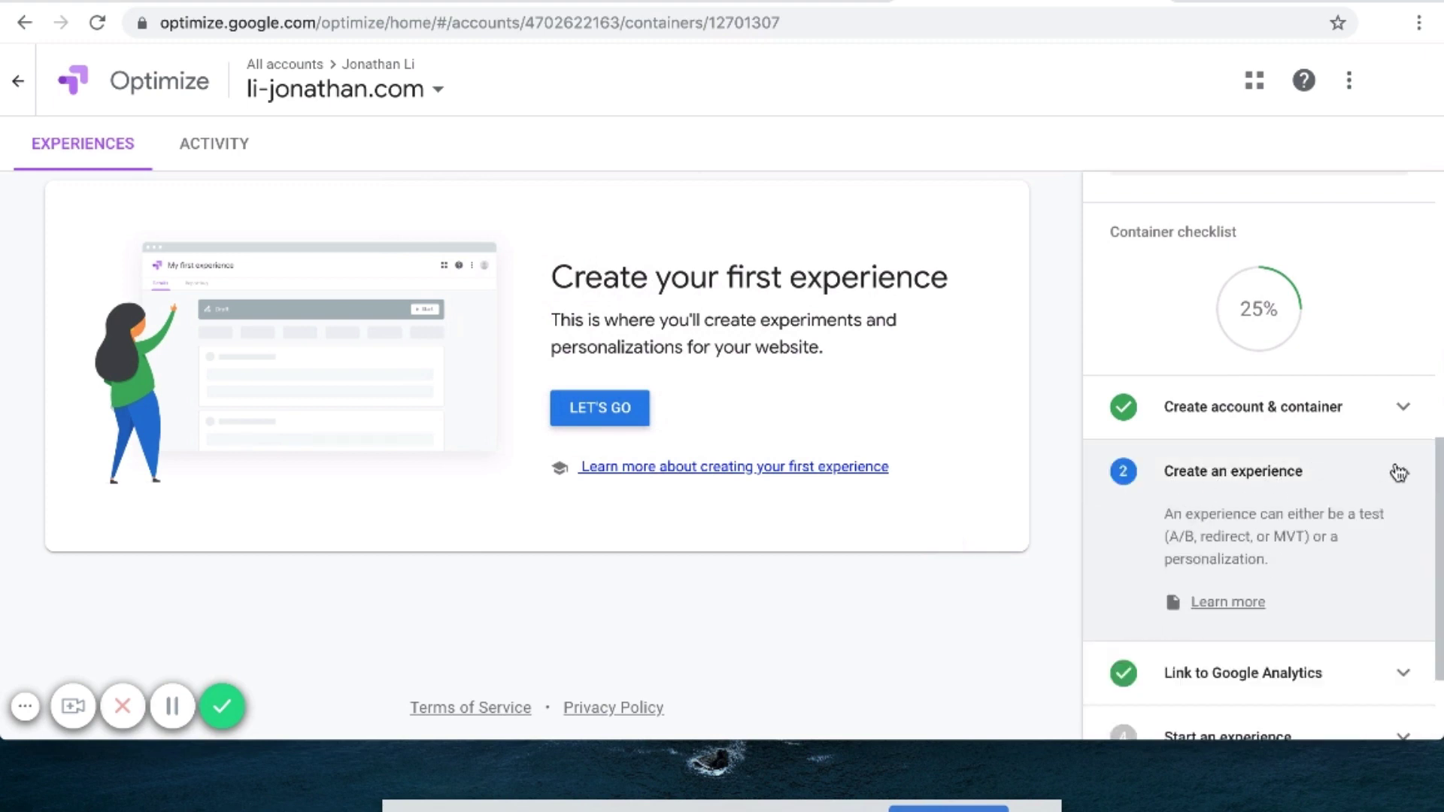
{"action": "left_click", "coordinate": [1347, 483]}
{"action": "left_click", "coordinate": [1343, 489]}
{"action": "left_click", "coordinate": [1337, 484]}
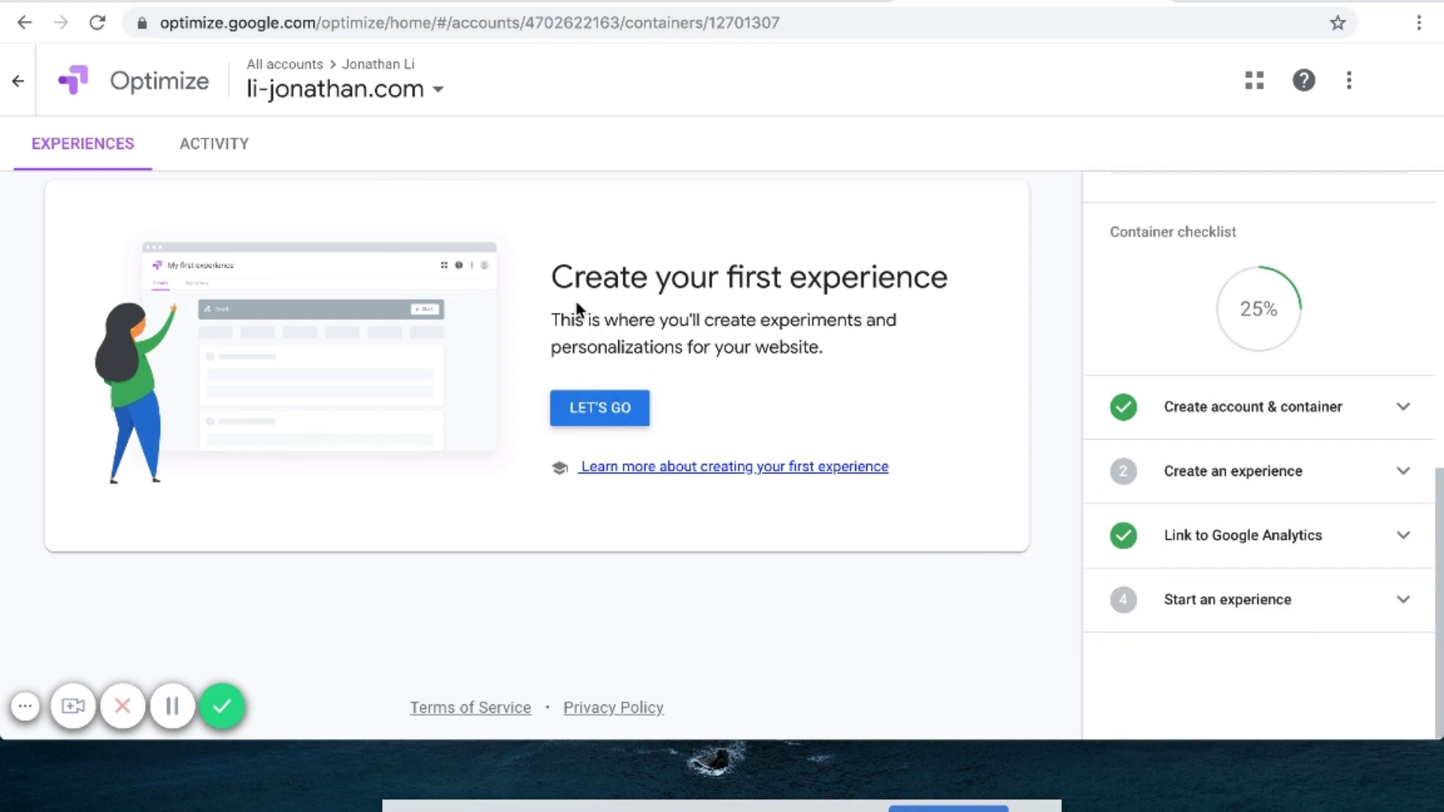
Start creating the container's first experience and name it First Test
{"action": "left_click_drag", "start_coordinate": [554, 281], "coordinate": [970, 293]}
{"action": "left_click", "coordinate": [970, 295]}
{"action": "left_click_drag", "start_coordinate": [572, 319], "coordinate": [722, 320]}
{"action": "left_click", "coordinate": [750, 313]}
{"action": "left_click", "coordinate": [592, 409]}
{"action": "left_click", "coordinate": [889, 200]}
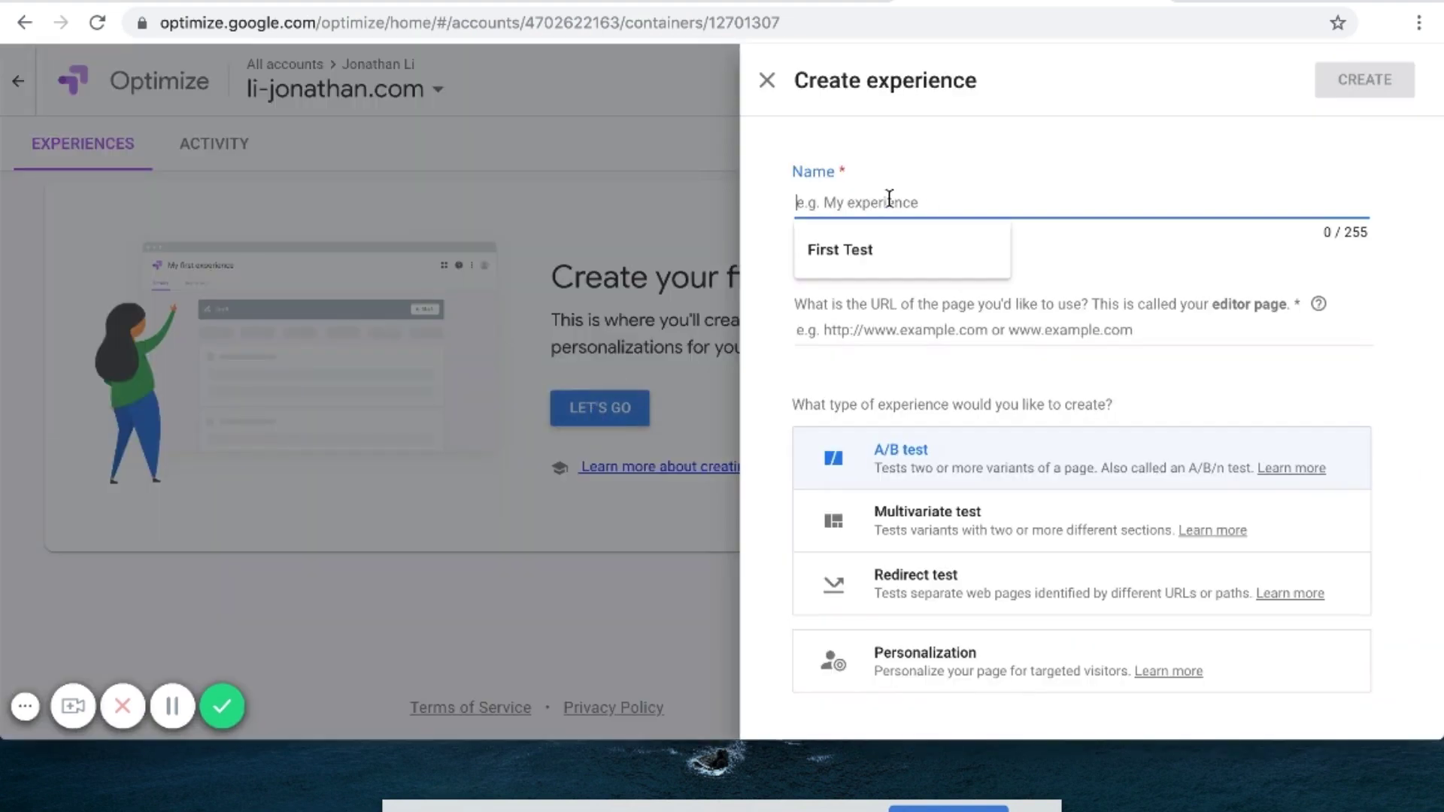
{"action": "left_click", "coordinate": [838, 251]}
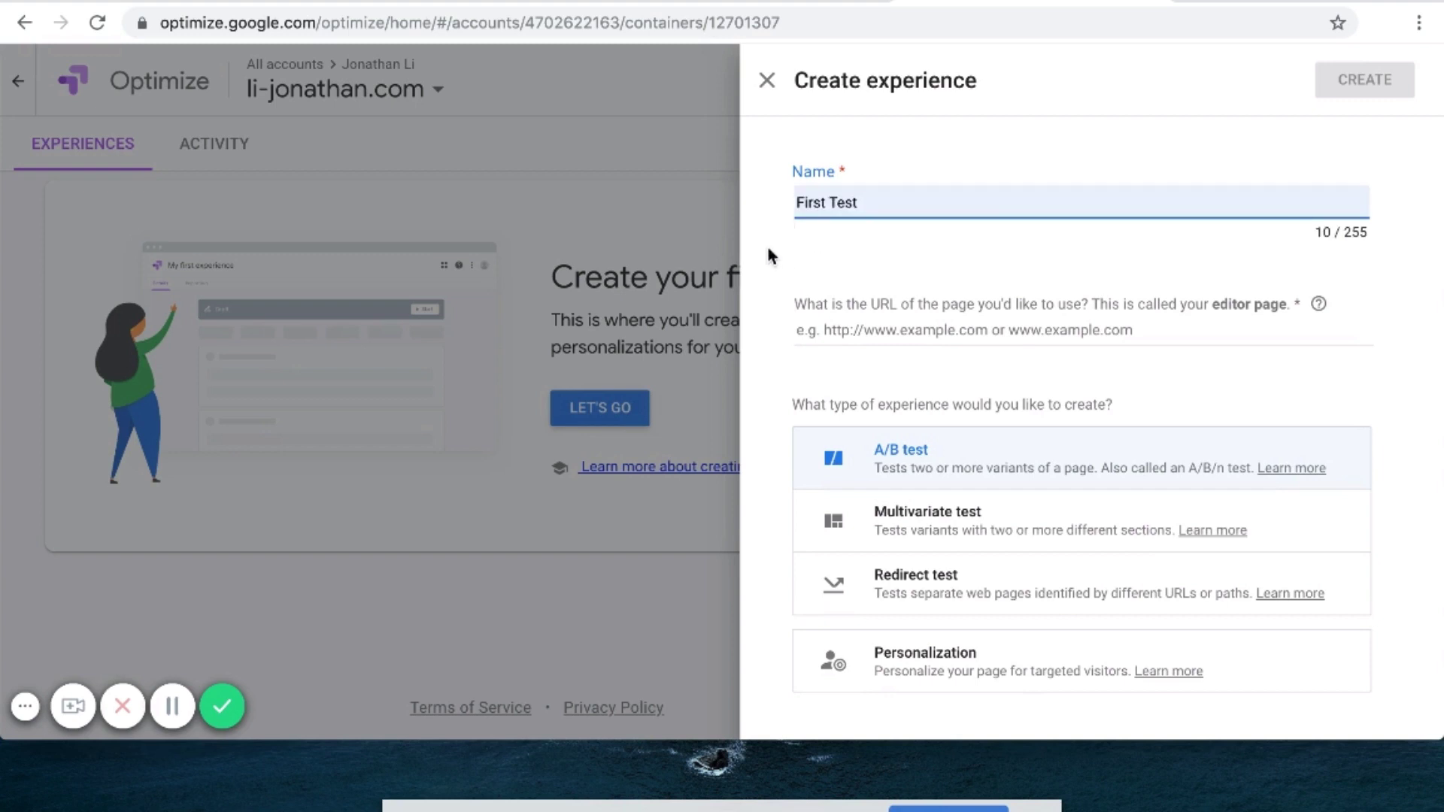
Set the website's home page URL as the editor page and create the experience as an A/B test
{"action": "left_click", "coordinate": [899, 334]}
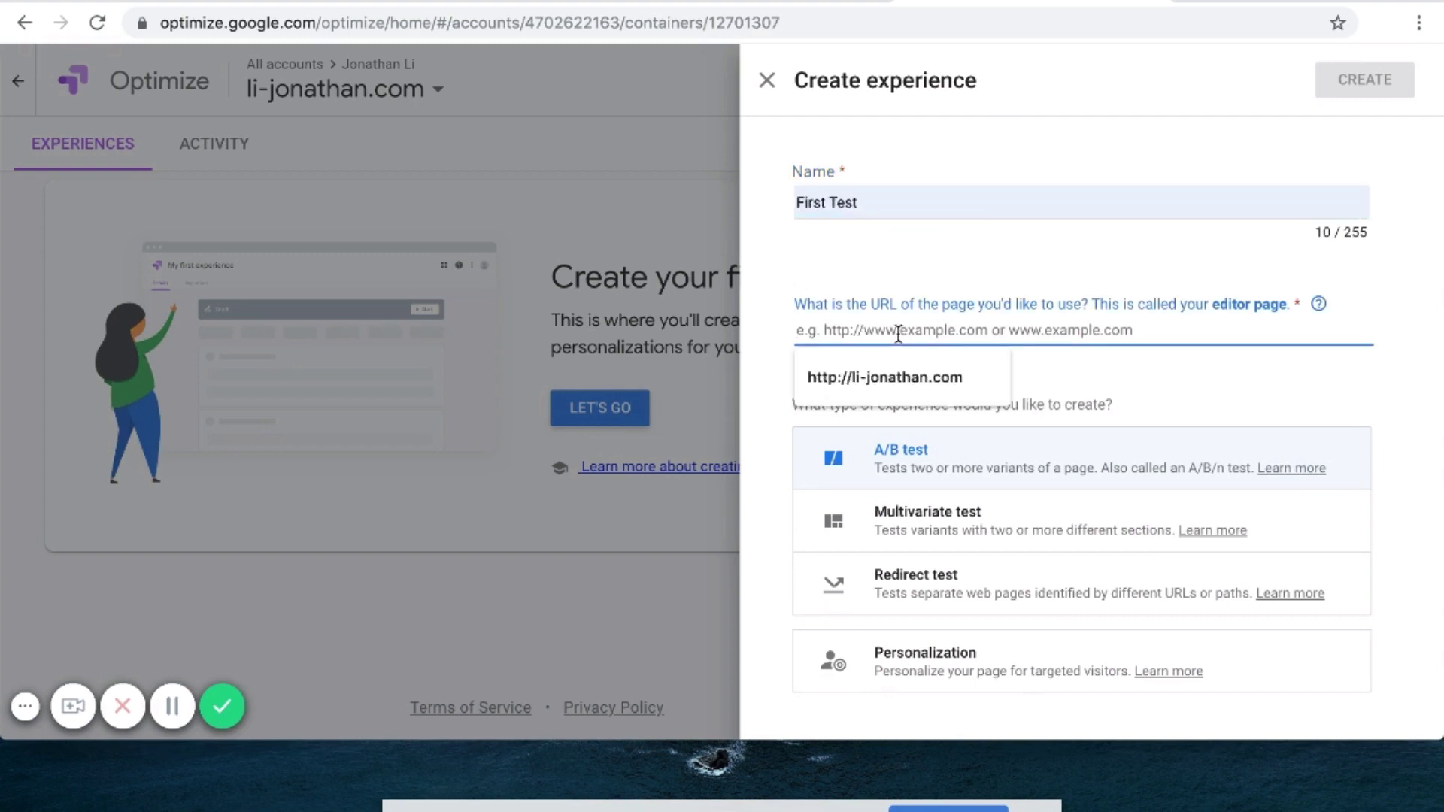
{"action": "left_click", "coordinate": [876, 378]}
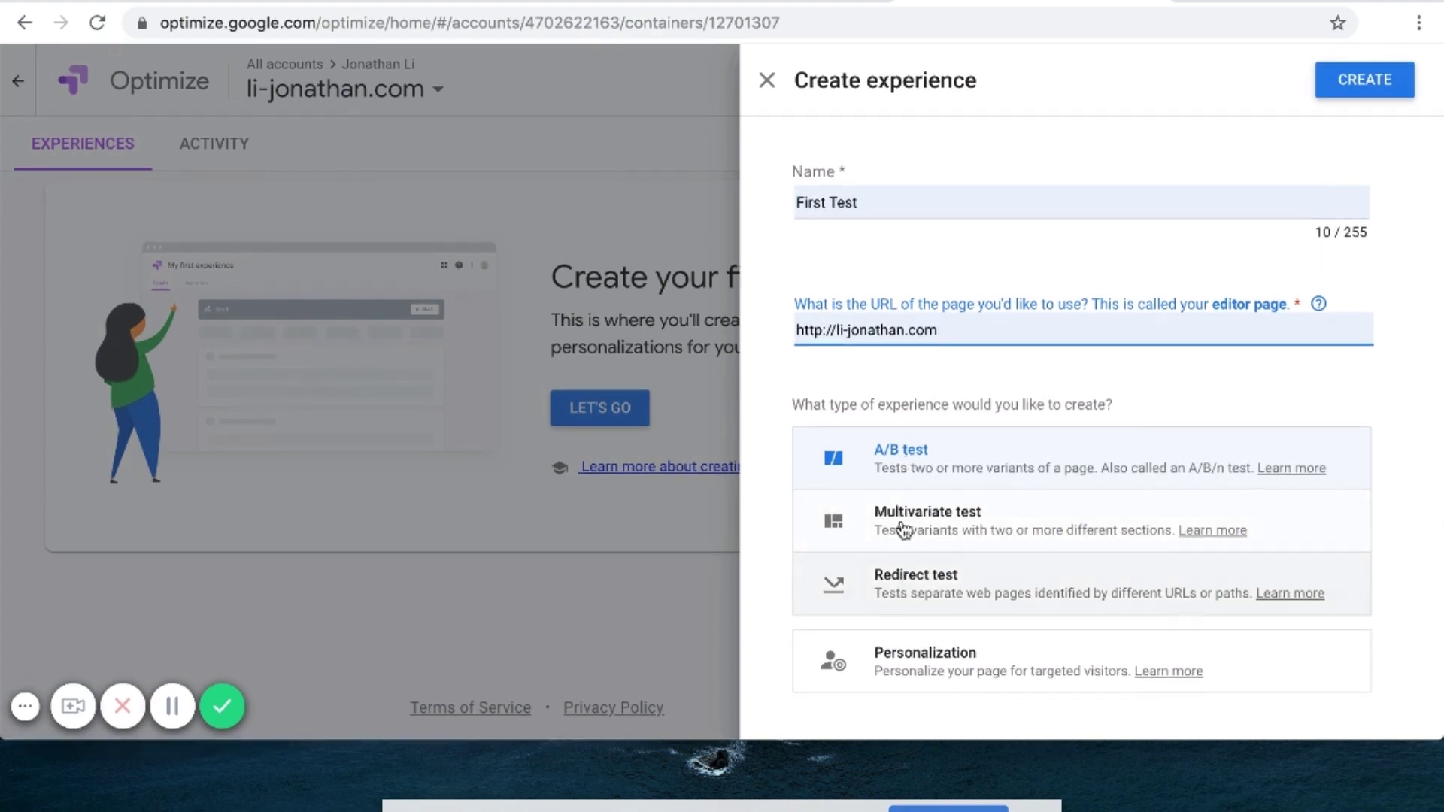
{"action": "left_click", "coordinate": [873, 464]}
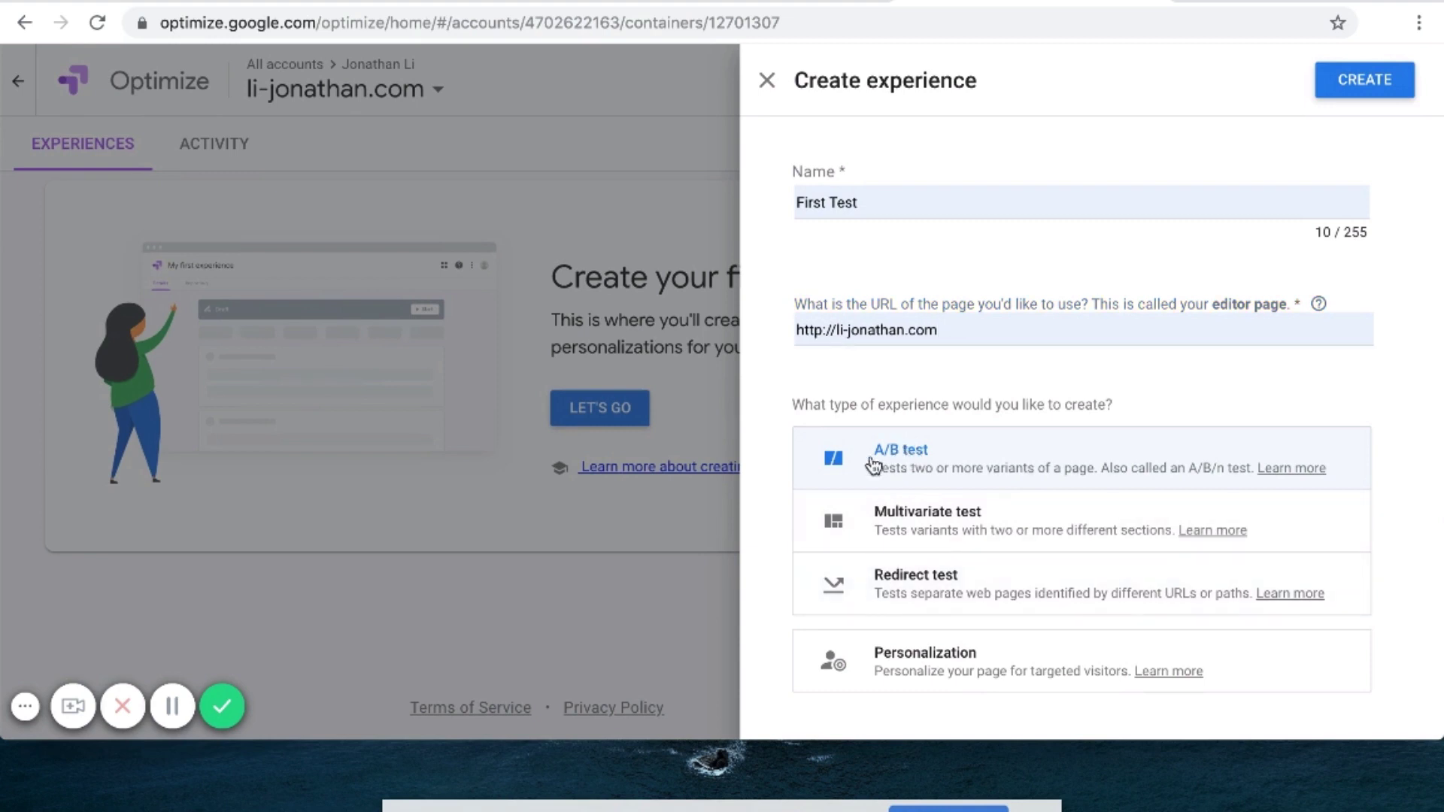
{"action": "left_click", "coordinate": [1329, 89]}
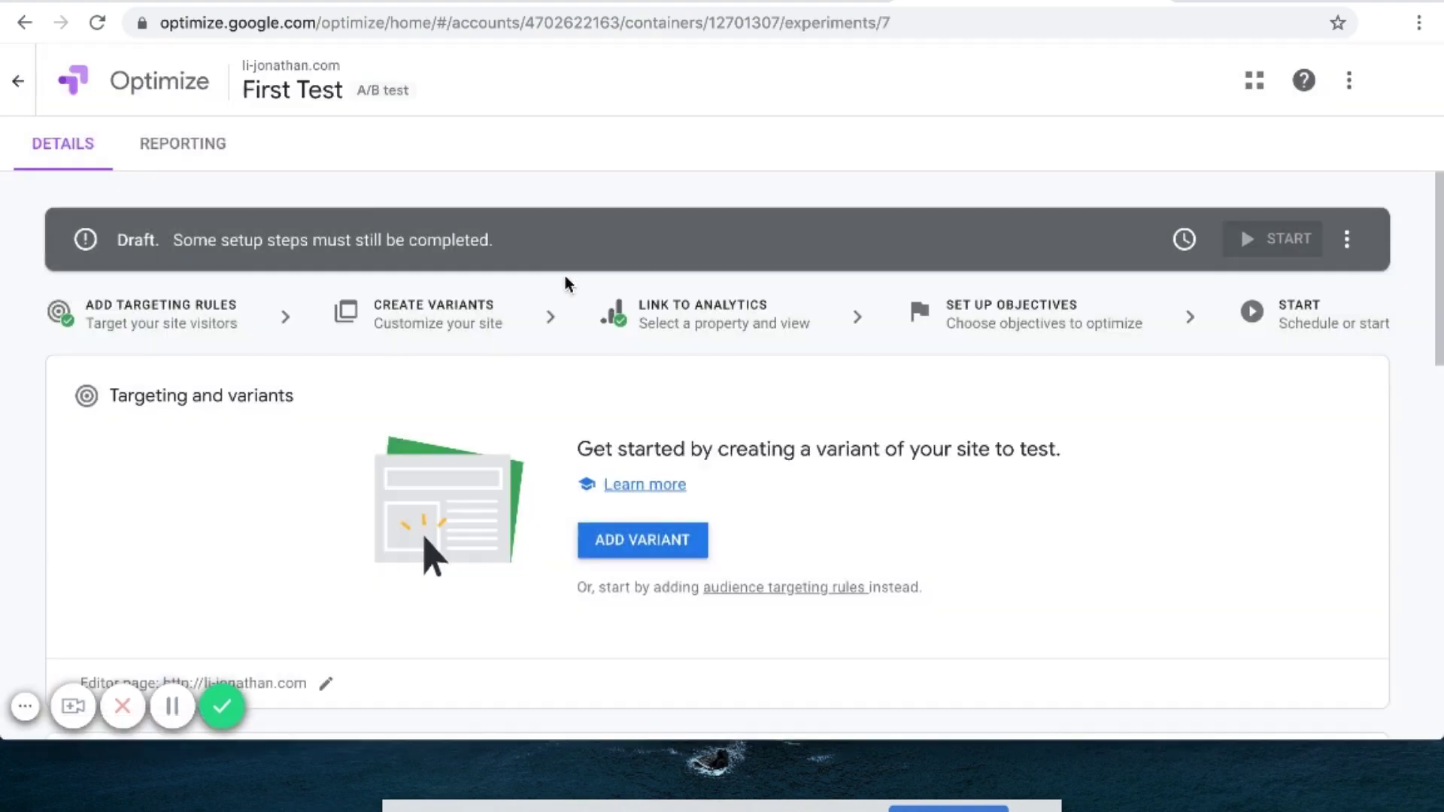
Examine the First Test draft's setup steps, targeting and variants, description, and measurement sections
{"action": "scroll", "coordinate": [566, 278], "scroll_direction": "down", "scroll_amount": 2}
{"action": "scroll", "coordinate": [566, 278], "scroll_direction": "up", "scroll_amount": 2}
{"action": "scroll", "coordinate": [565, 278], "scroll_direction": "down", "scroll_amount": 10}
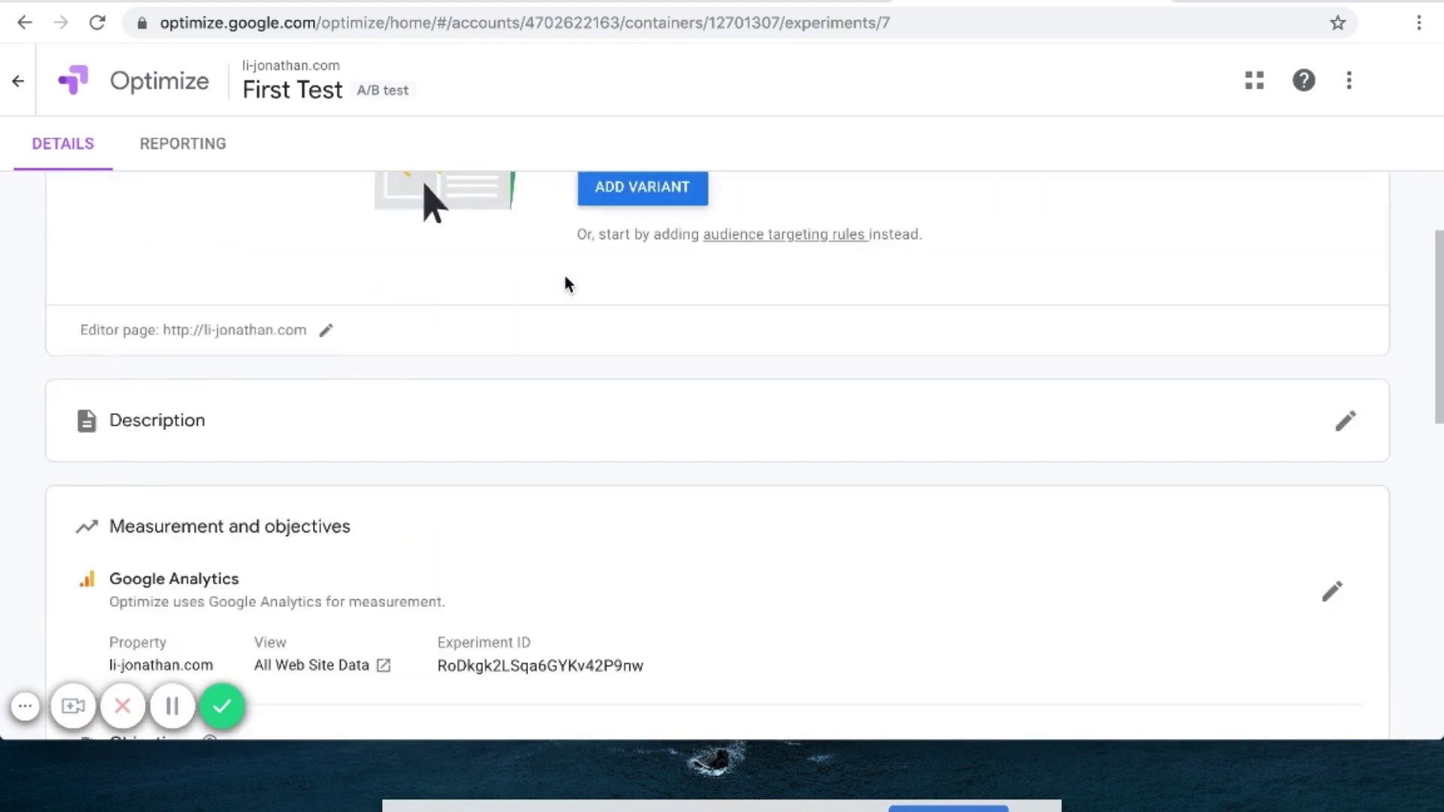
{"action": "scroll", "coordinate": [565, 280], "scroll_direction": "up", "scroll_amount": 10}
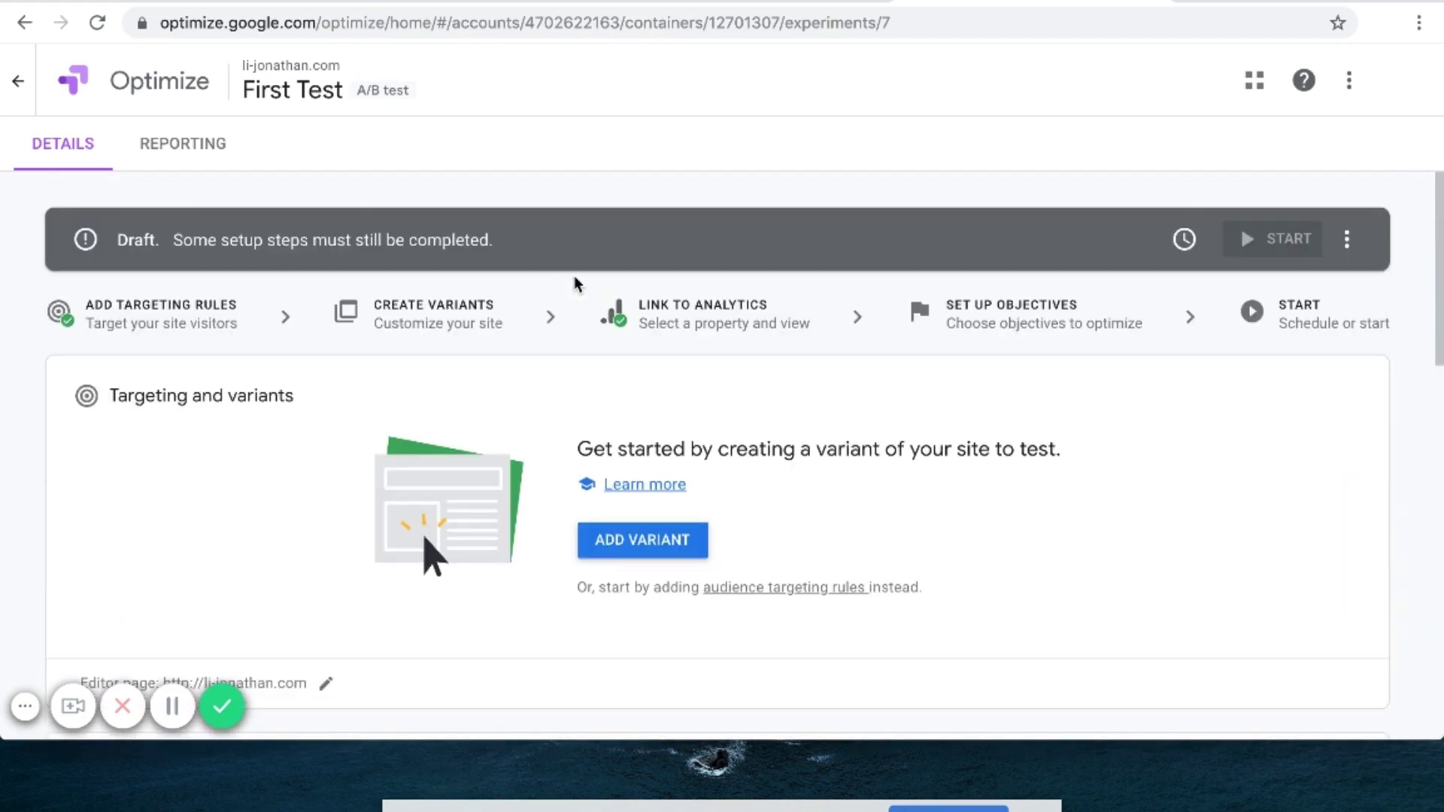
{"action": "scroll", "coordinate": [643, 489], "scroll_direction": "down", "scroll_amount": 1}
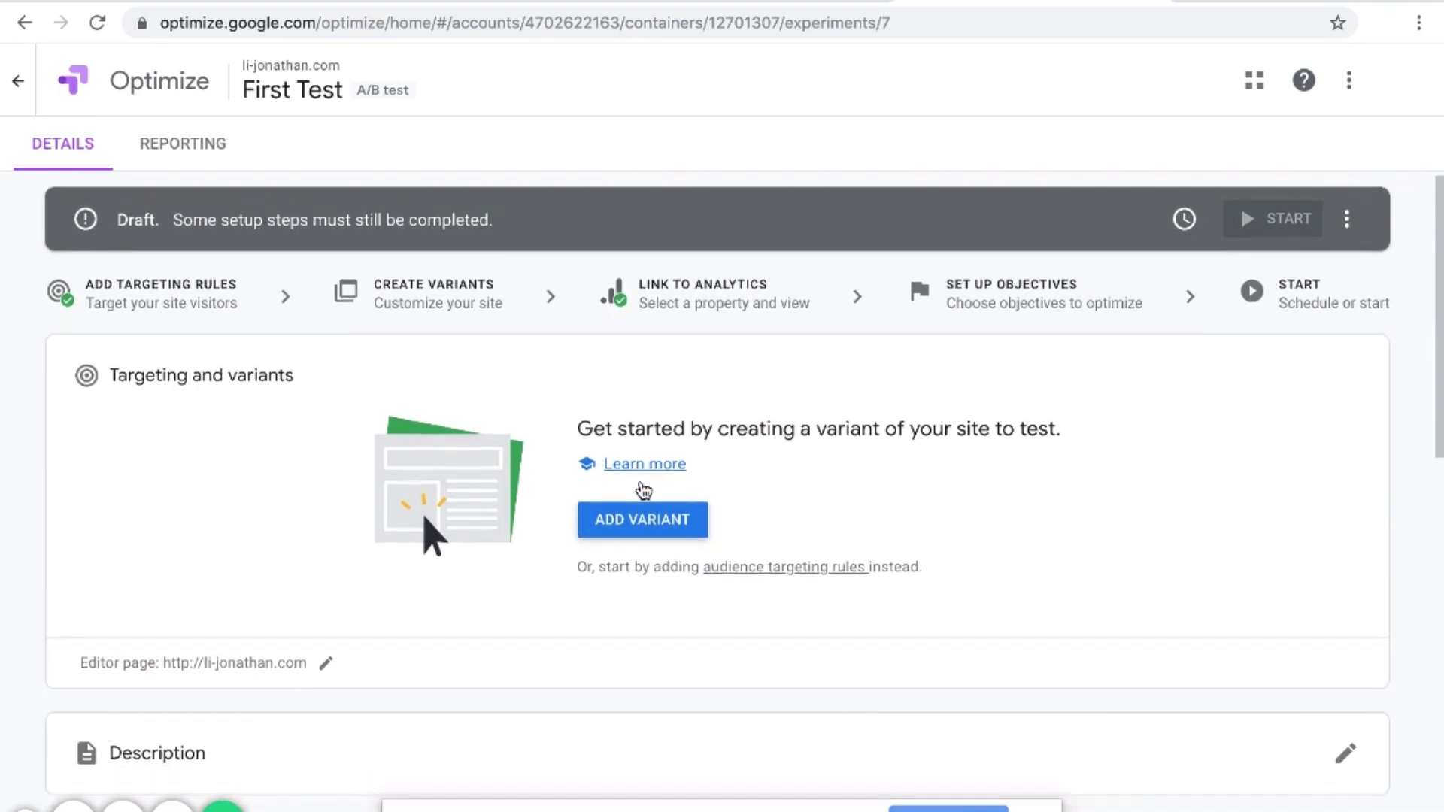
{"action": "scroll", "coordinate": [643, 489], "scroll_direction": "up", "scroll_amount": 1}
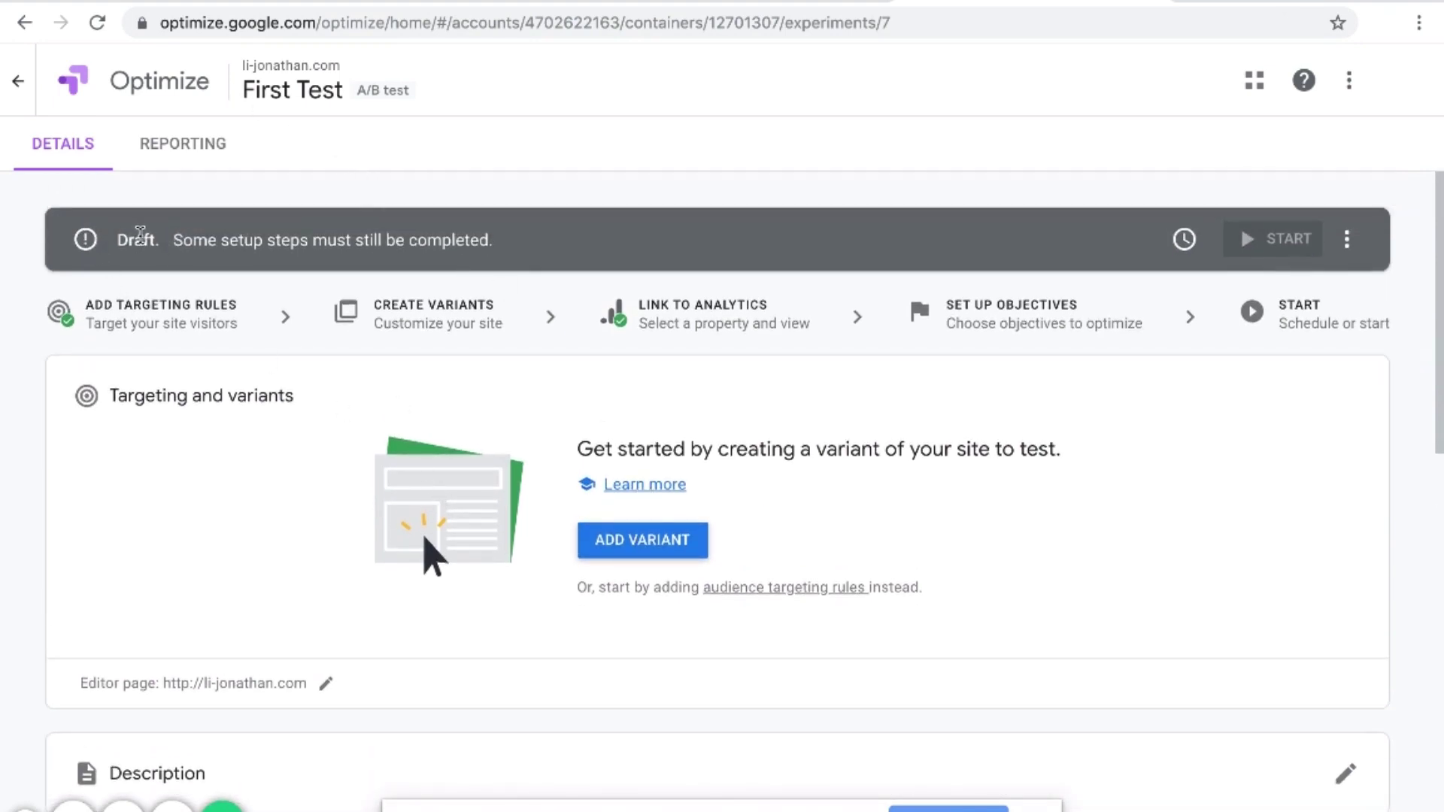
{"action": "left_click_drag", "start_coordinate": [175, 241], "coordinate": [300, 241]}
{"action": "left_click", "coordinate": [381, 255]}
Add a variant named Variant 1 to the First Test experience
{"action": "scroll", "coordinate": [636, 563], "scroll_direction": "down", "scroll_amount": 3}
{"action": "scroll", "coordinate": [640, 557], "scroll_direction": "up", "scroll_amount": 3}
{"action": "left_click", "coordinate": [668, 543]}
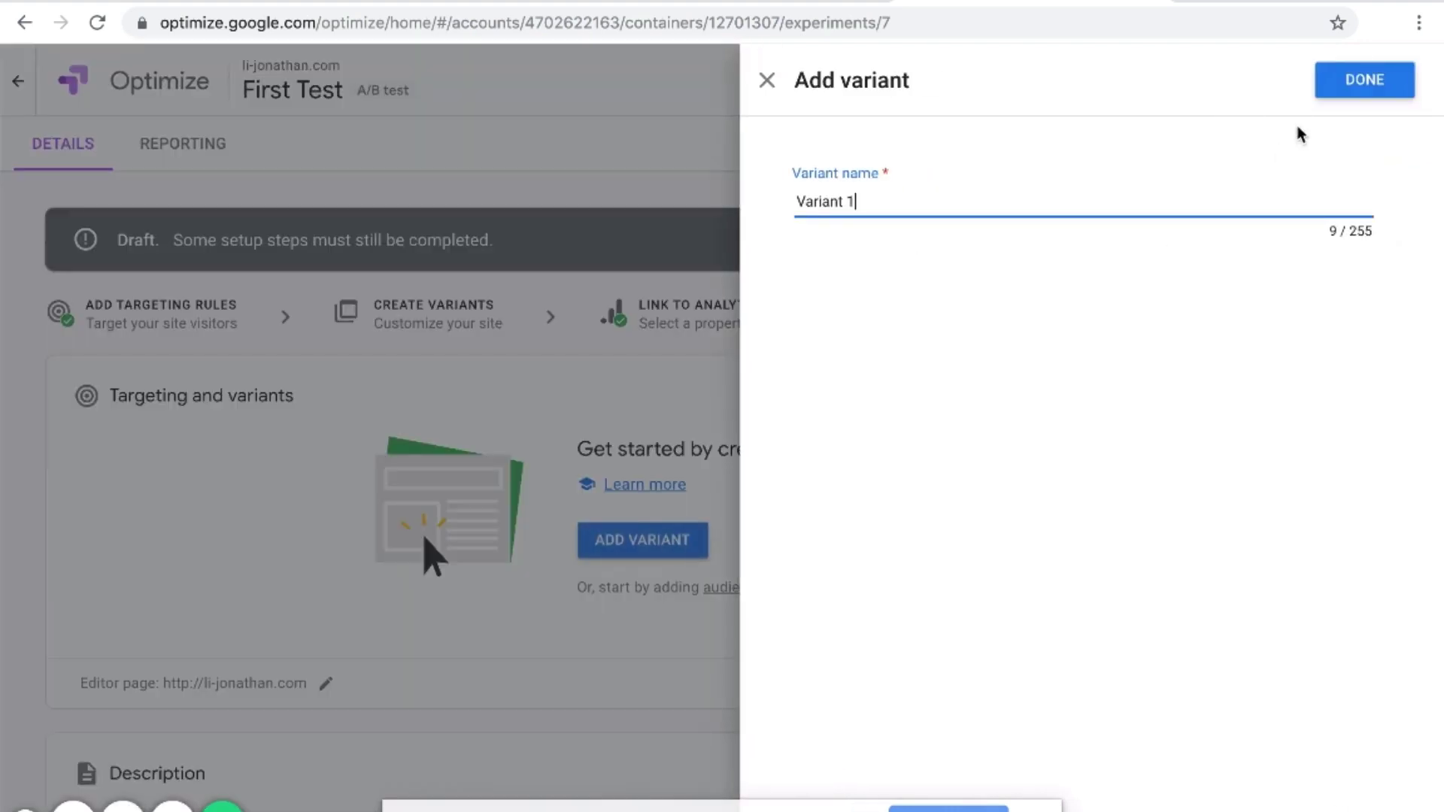
{"action": "left_click", "coordinate": [1325, 89]}
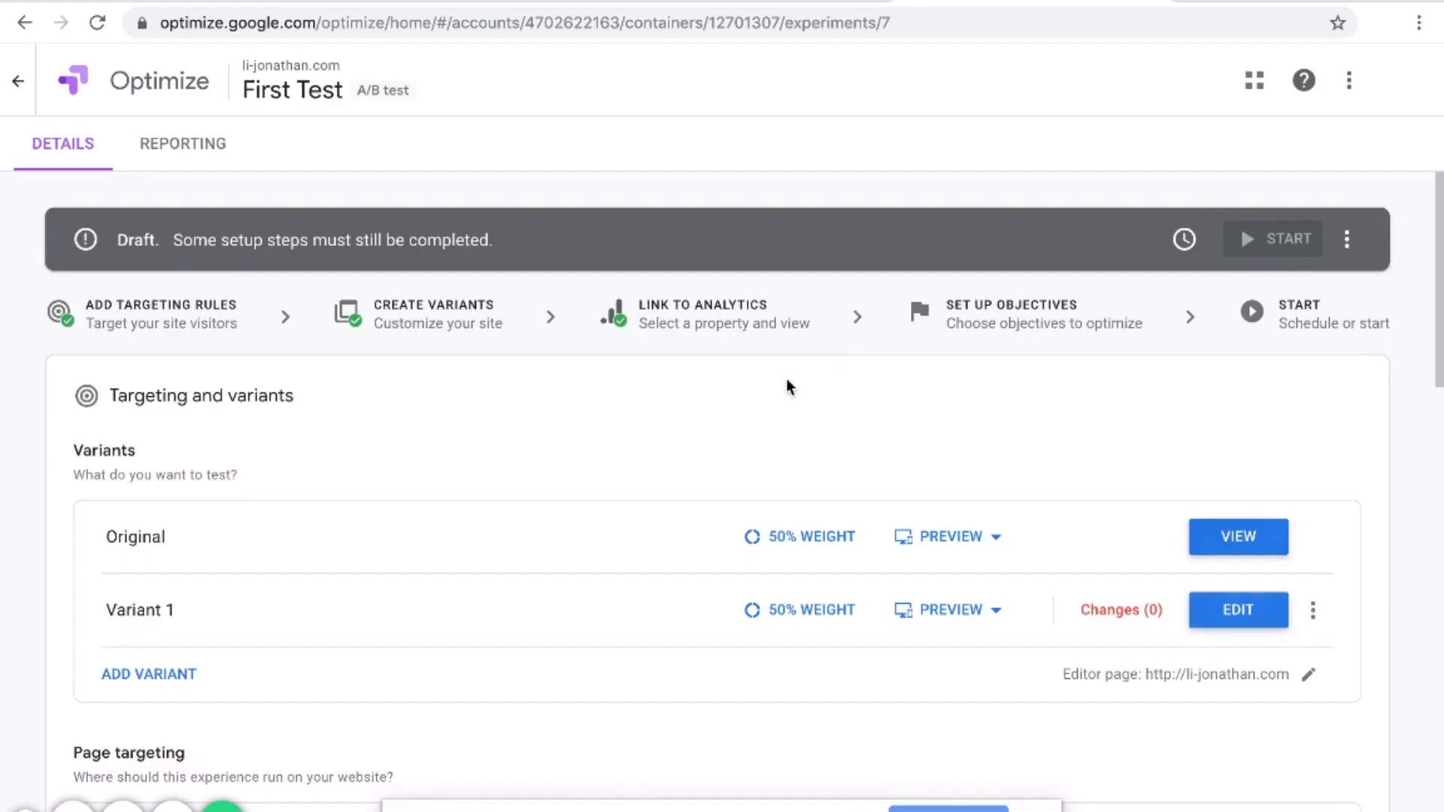
Review the First Test variants and page targeting, and view the website's home page in a separate browser tab
{"action": "scroll", "coordinate": [788, 387], "scroll_direction": "down", "scroll_amount": 2}
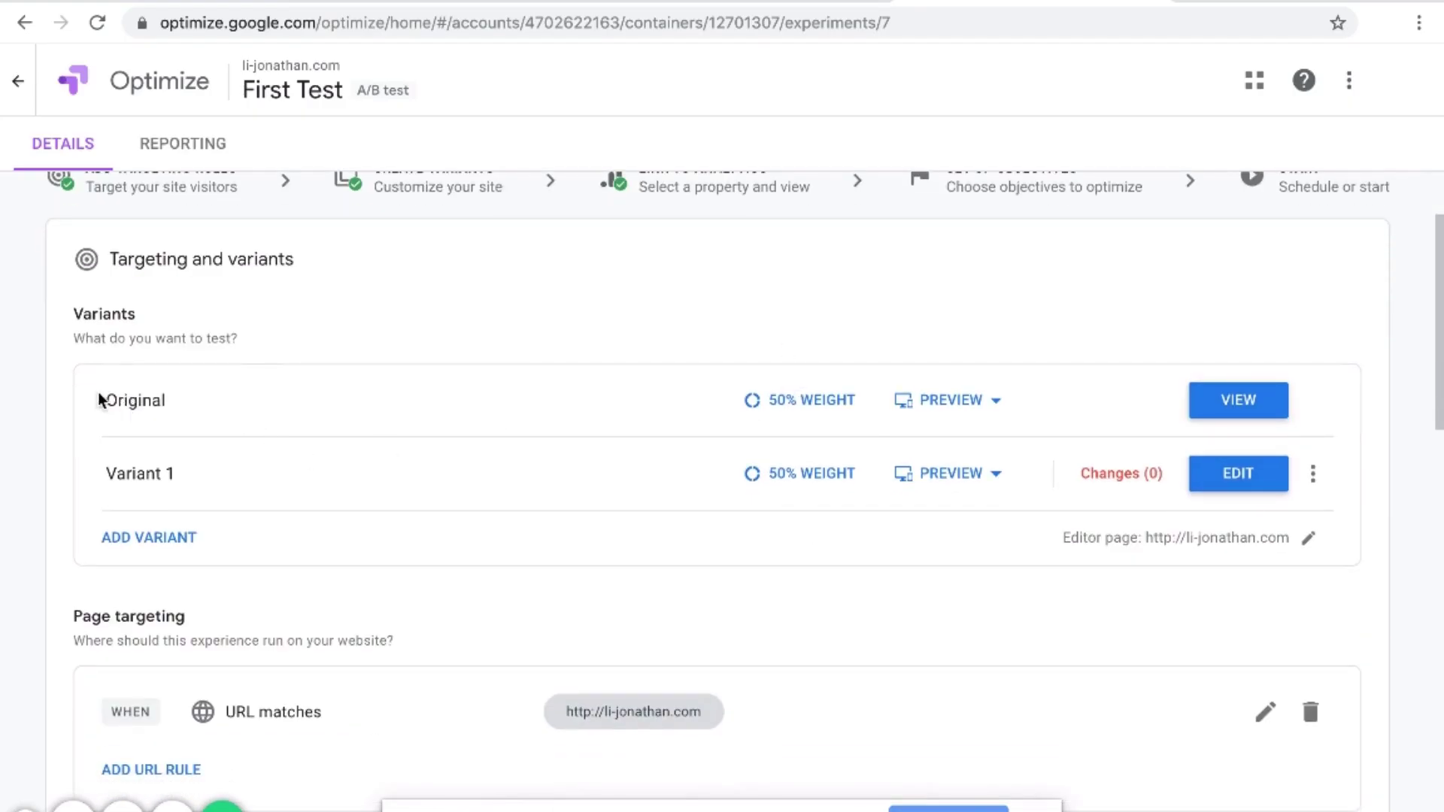
{"action": "scroll", "coordinate": [169, 482], "scroll_direction": "down", "scroll_amount": 2}
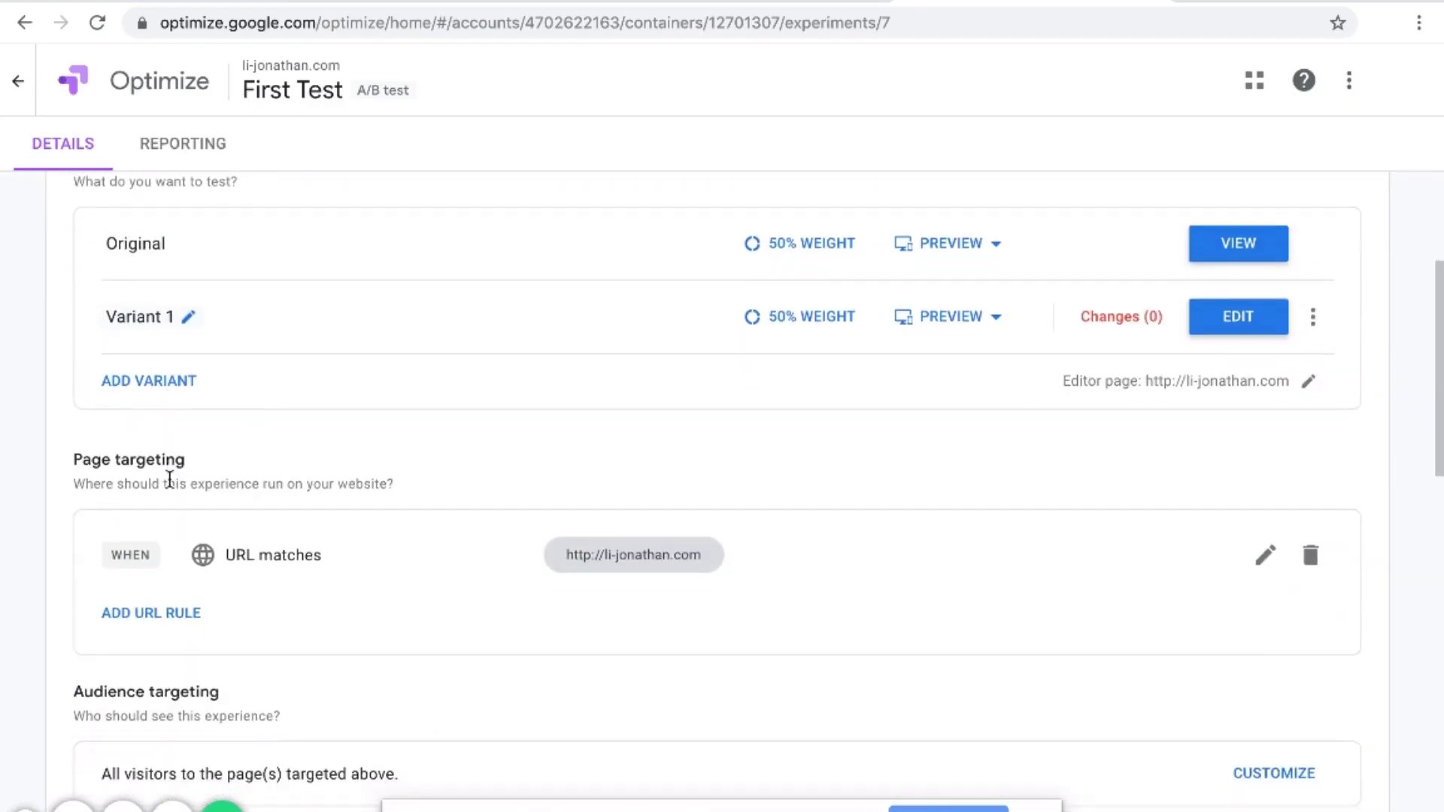
{"action": "scroll", "coordinate": [251, 426], "scroll_direction": "up", "scroll_amount": 3}
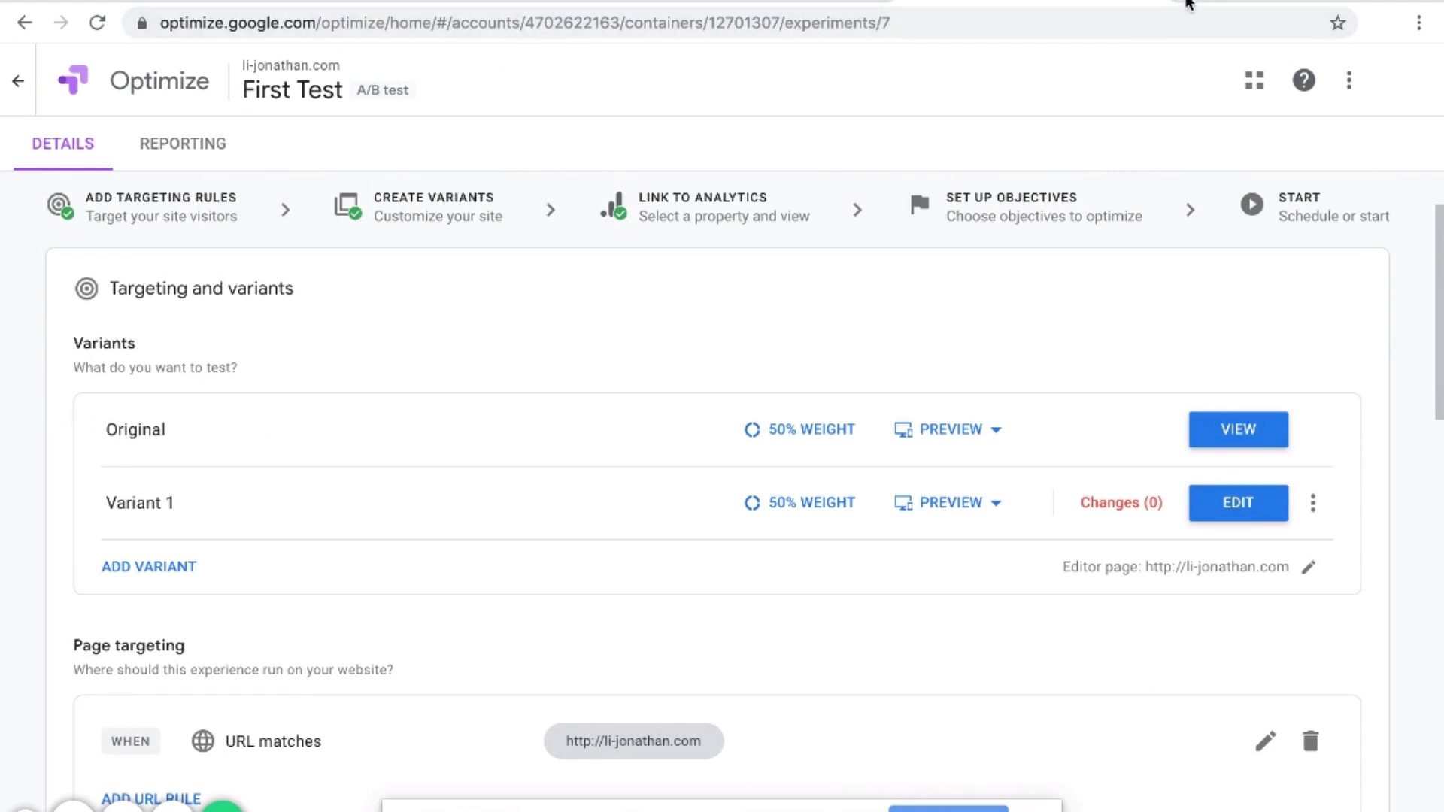
{"action": "left_click", "coordinate": [1173, 24]}
{"action": "type", "text": "li"}
{"action": "key", "text": "Return"}
{"action": "mouse_move", "coordinate": [142, 510]}
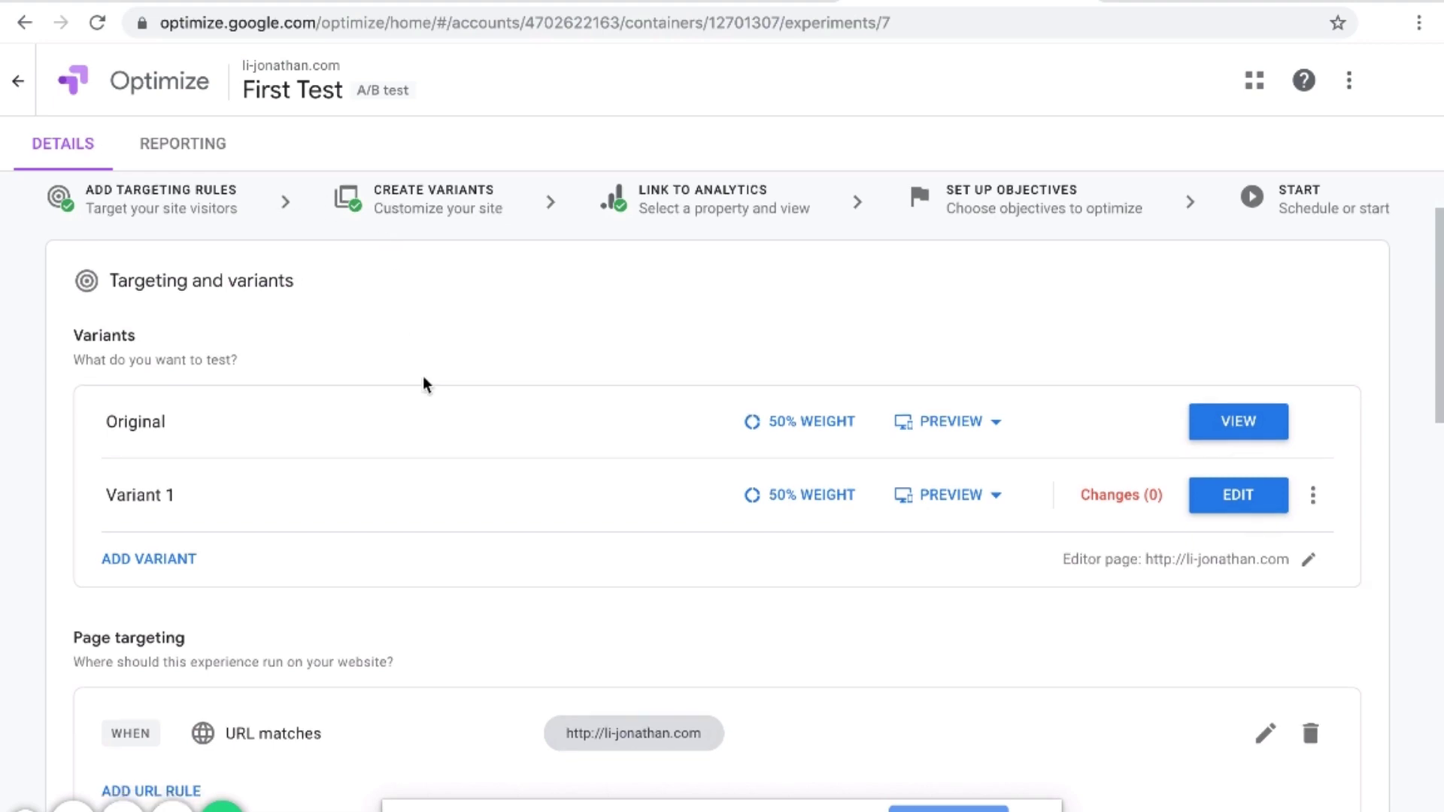
Examine the First Test draft's variants, page targeting, audience targeting, measurement section and draft status line
{"action": "scroll", "coordinate": [422, 381], "scroll_direction": "down", "scroll_amount": 1}
{"action": "scroll", "coordinate": [422, 381], "scroll_direction": "up", "scroll_amount": 2}
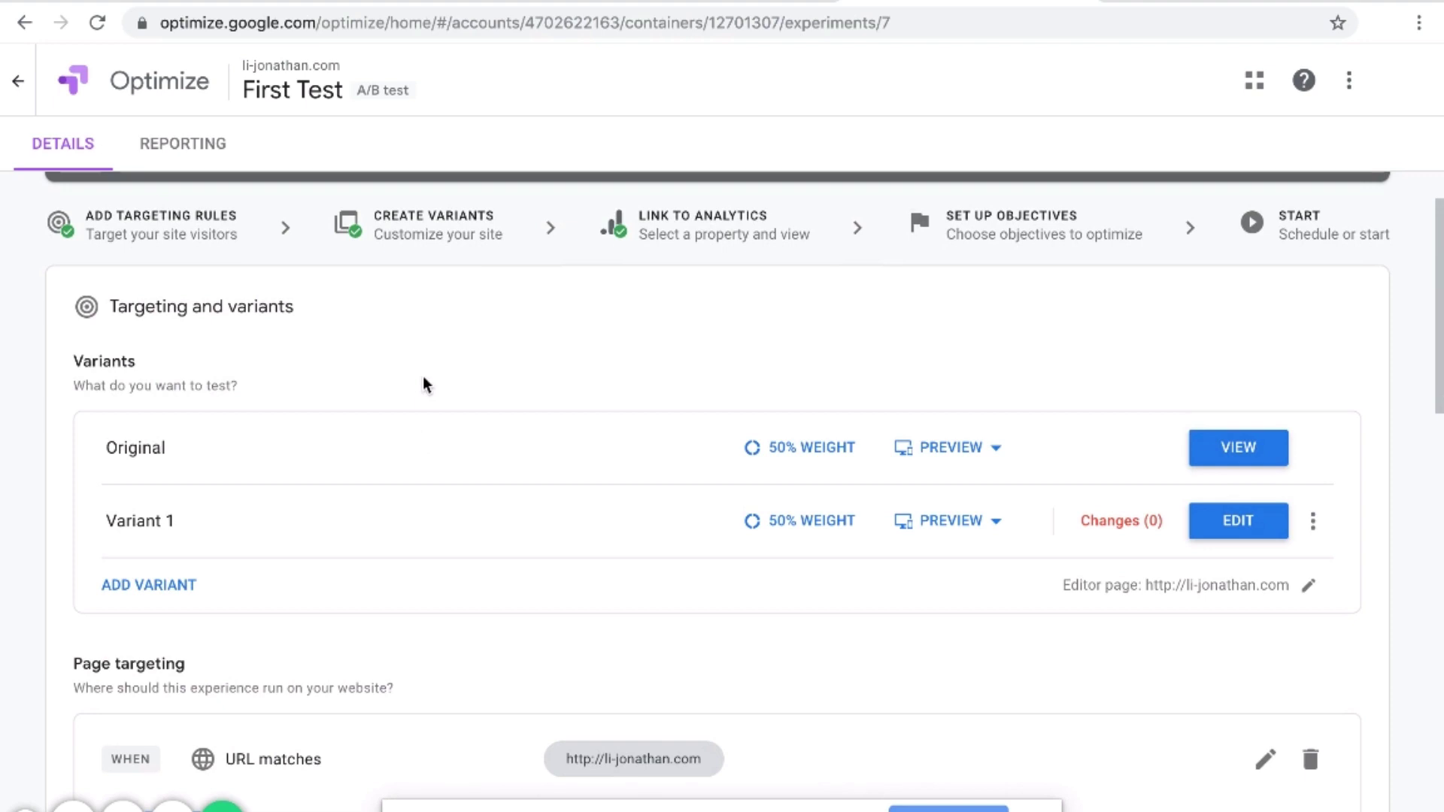
{"action": "scroll", "coordinate": [322, 505], "scroll_direction": "down", "scroll_amount": 3}
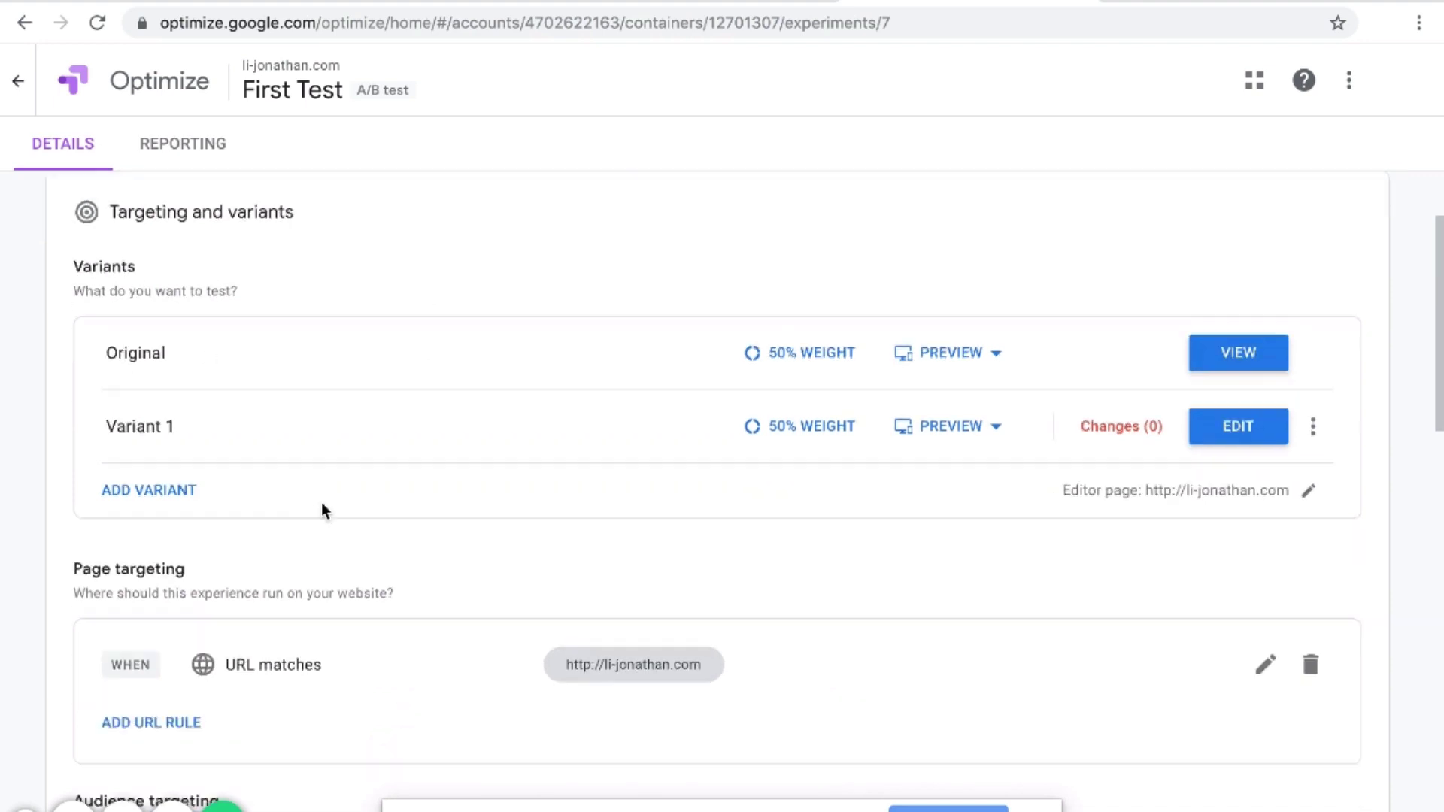
{"action": "scroll", "coordinate": [322, 504], "scroll_direction": "down", "scroll_amount": 3}
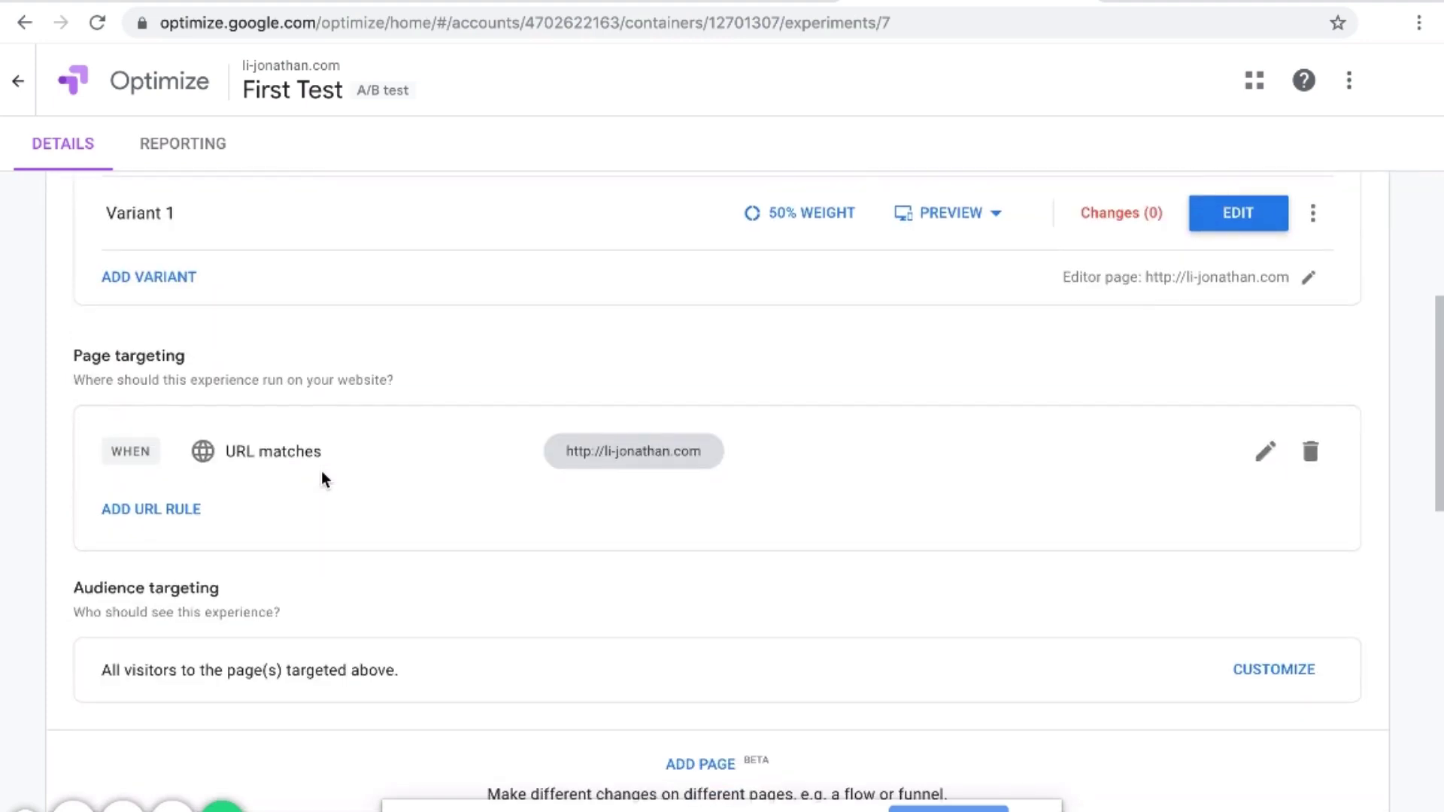
{"action": "scroll", "coordinate": [322, 477], "scroll_direction": "down", "scroll_amount": 5}
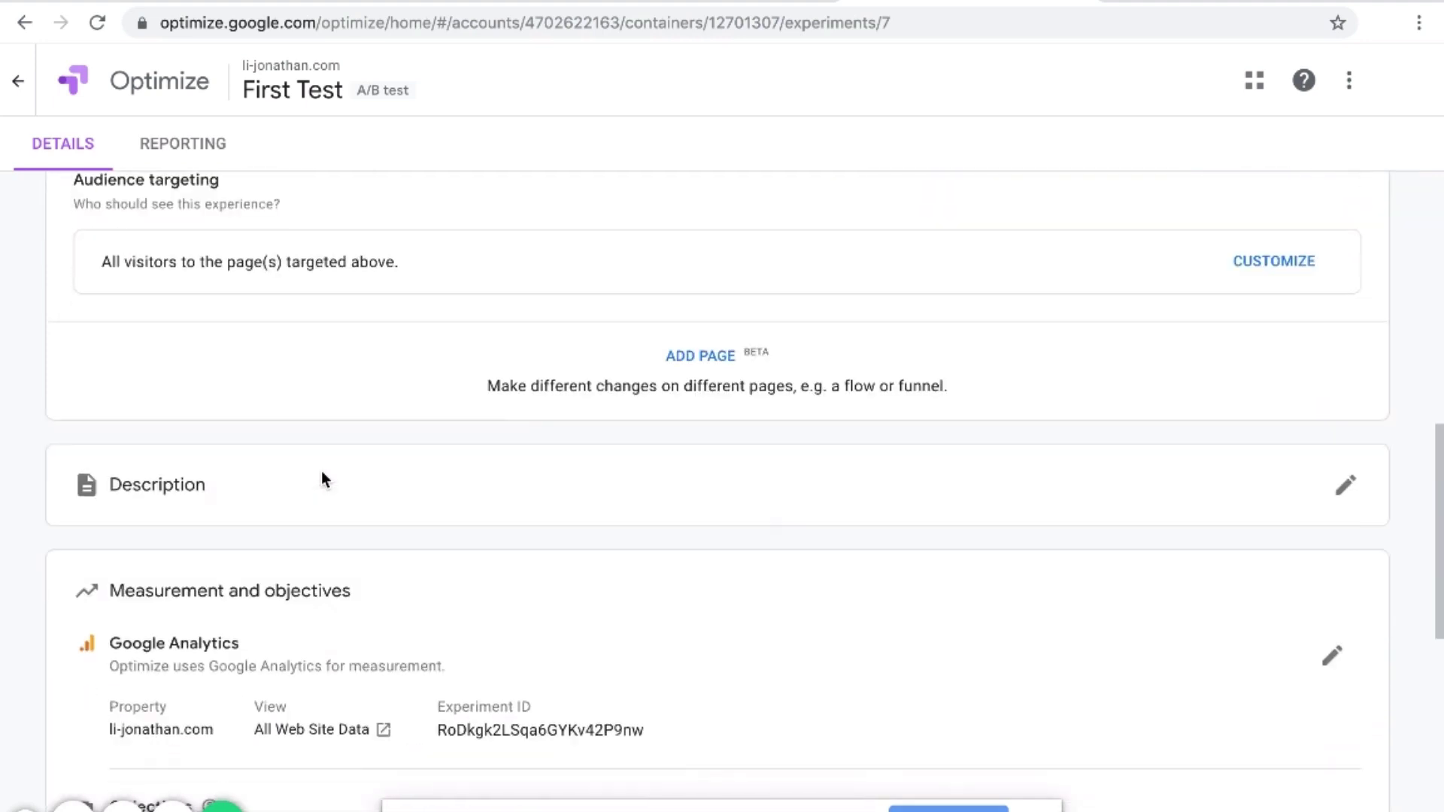
{"action": "scroll", "coordinate": [322, 477], "scroll_direction": "up", "scroll_amount": 10}
{"action": "scroll", "coordinate": [321, 480], "scroll_direction": "up", "scroll_amount": 2}
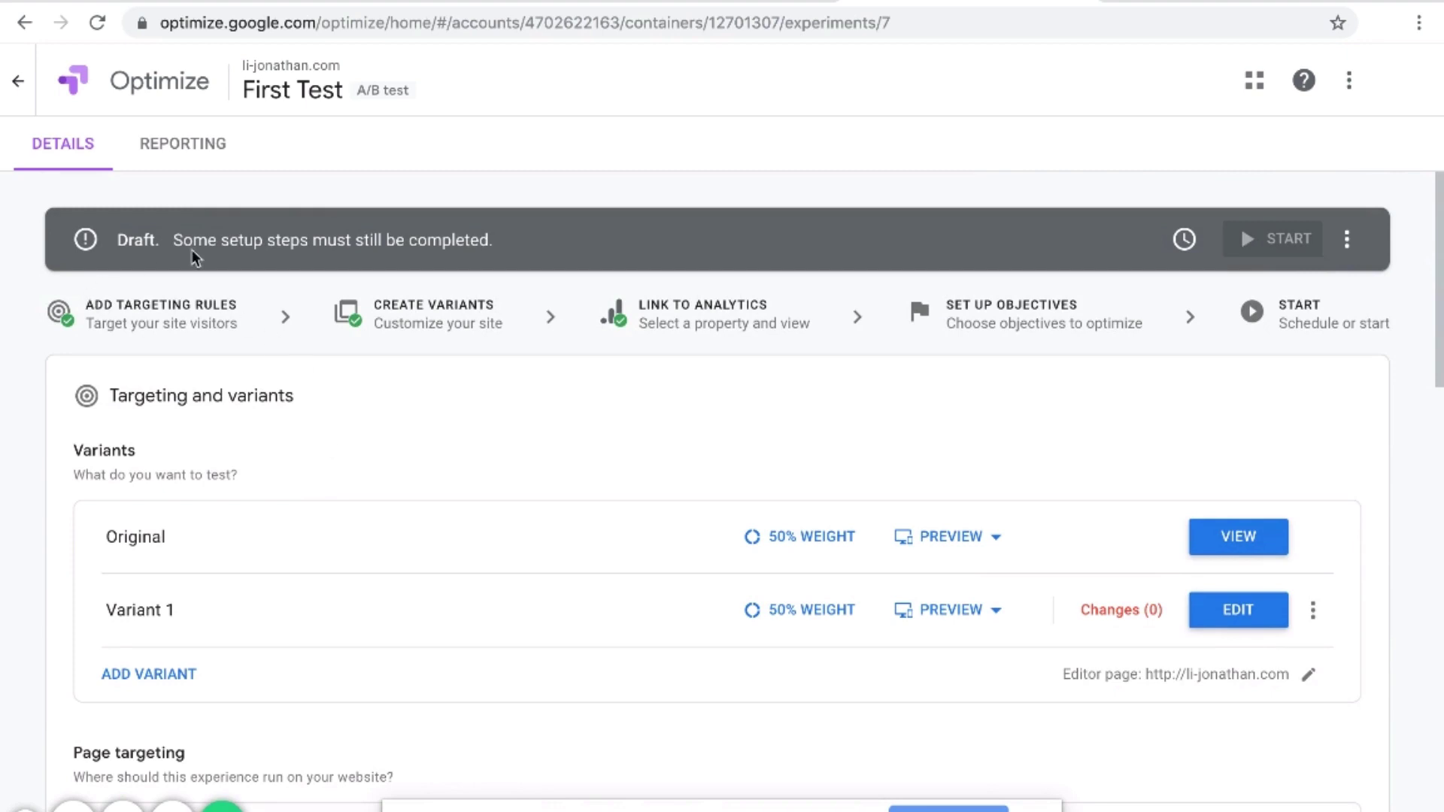
{"action": "left_click_drag", "start_coordinate": [173, 239], "coordinate": [303, 238]}
{"action": "left_click", "coordinate": [324, 234]}
Start the diagnostics for the Optimize installation in the First Test experience's settings
{"action": "scroll", "coordinate": [811, 475], "scroll_direction": "down", "scroll_amount": 4}
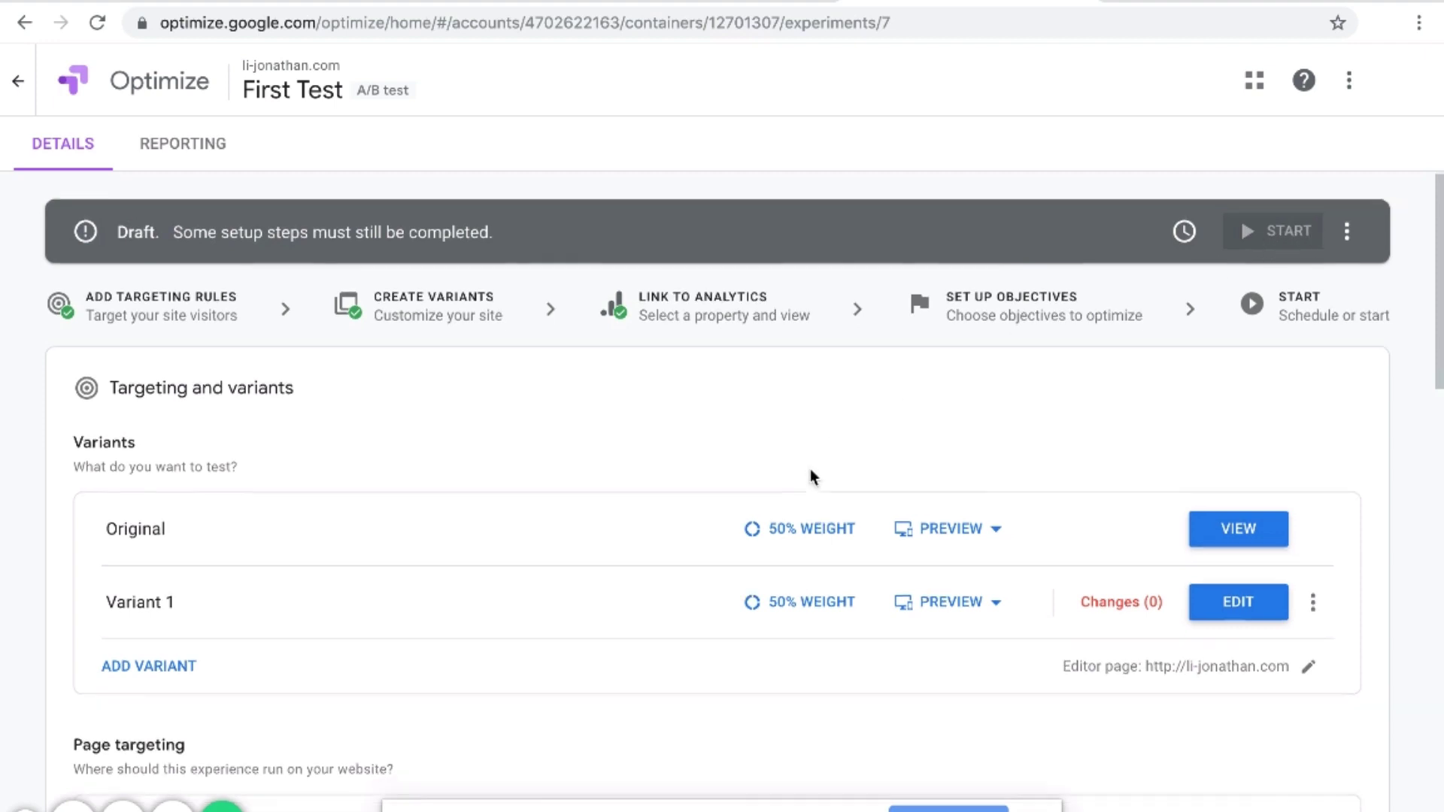
{"action": "scroll", "coordinate": [812, 475], "scroll_direction": "down", "scroll_amount": 10}
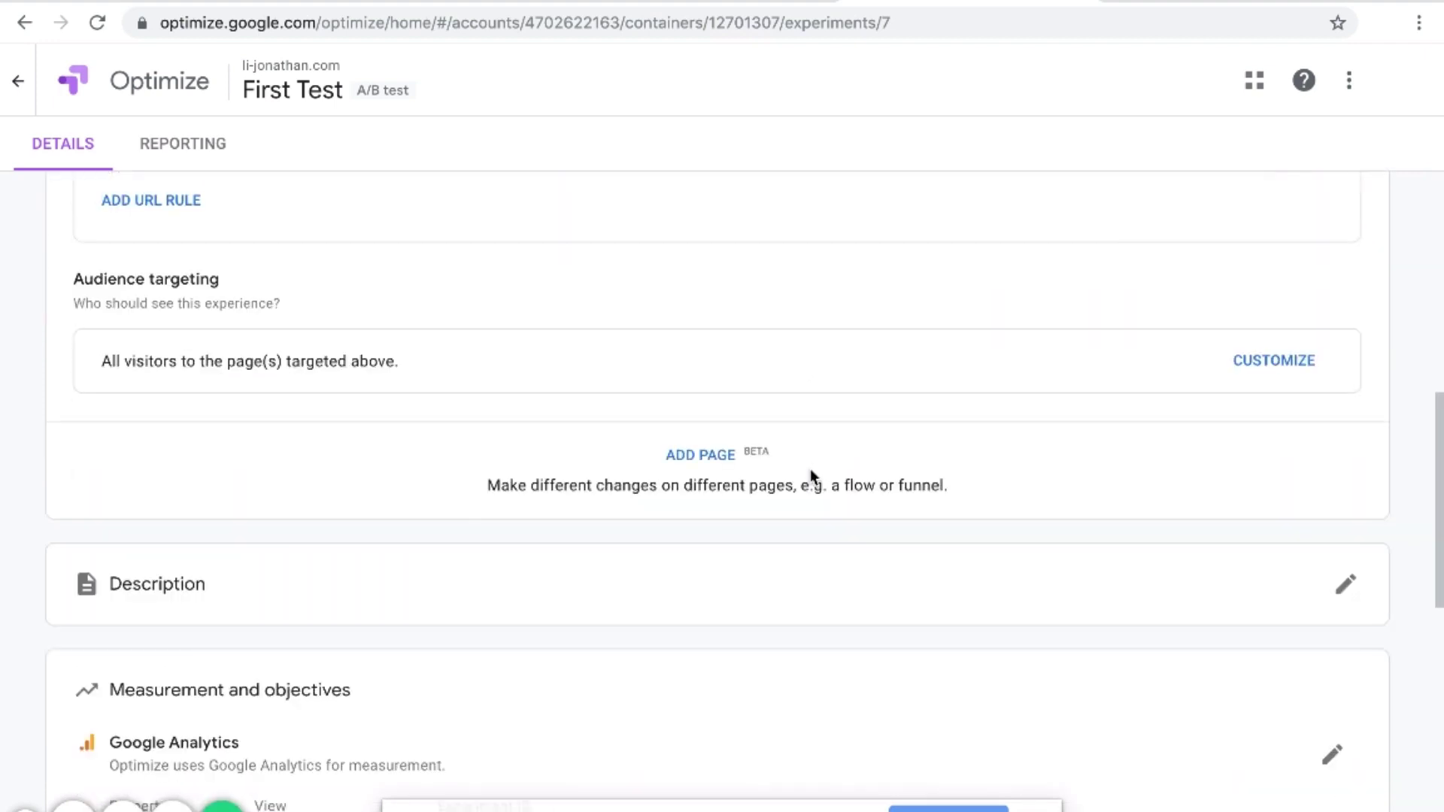
{"action": "scroll", "coordinate": [810, 475], "scroll_direction": "down", "scroll_amount": 5}
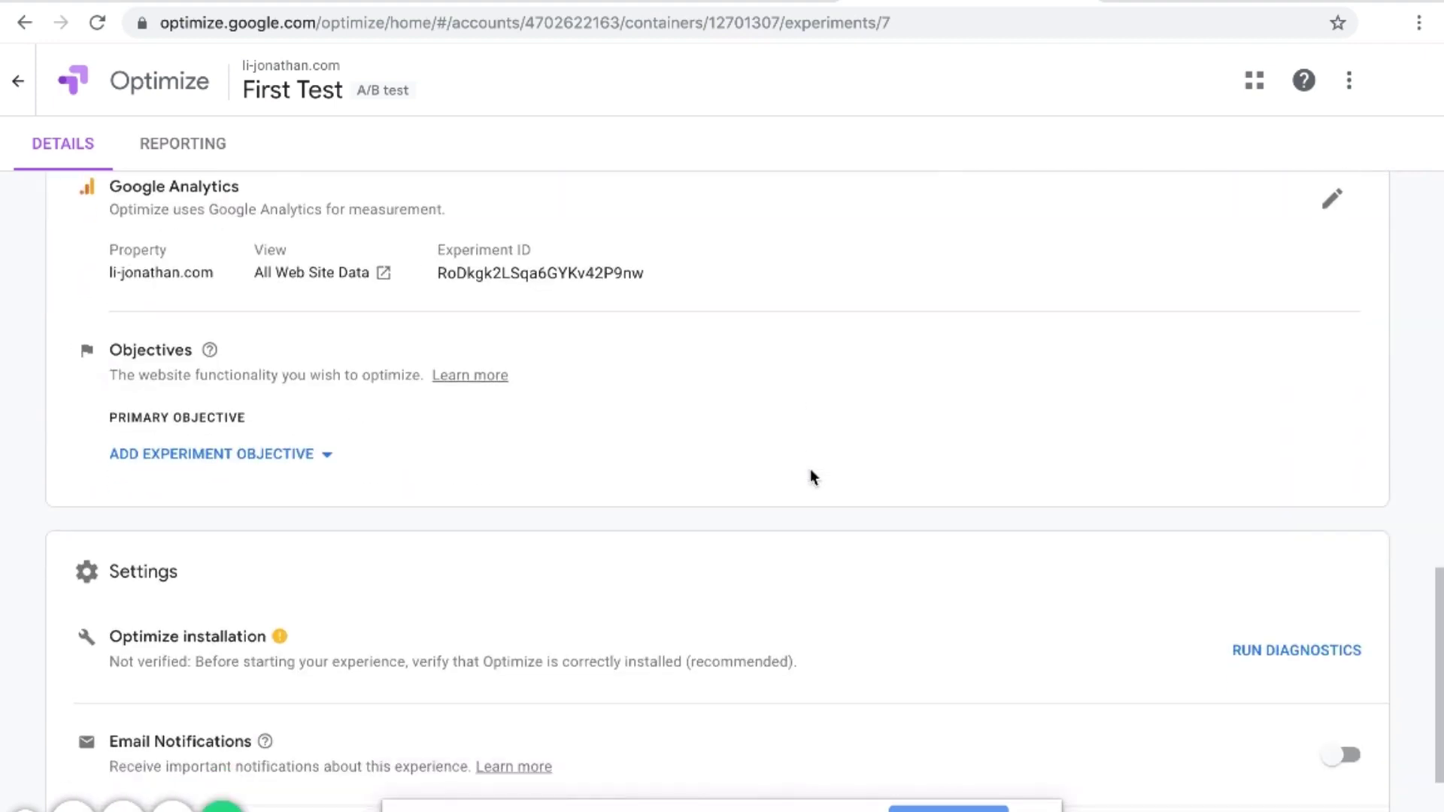
{"action": "left_click_drag", "start_coordinate": [113, 402], "coordinate": [277, 403]}
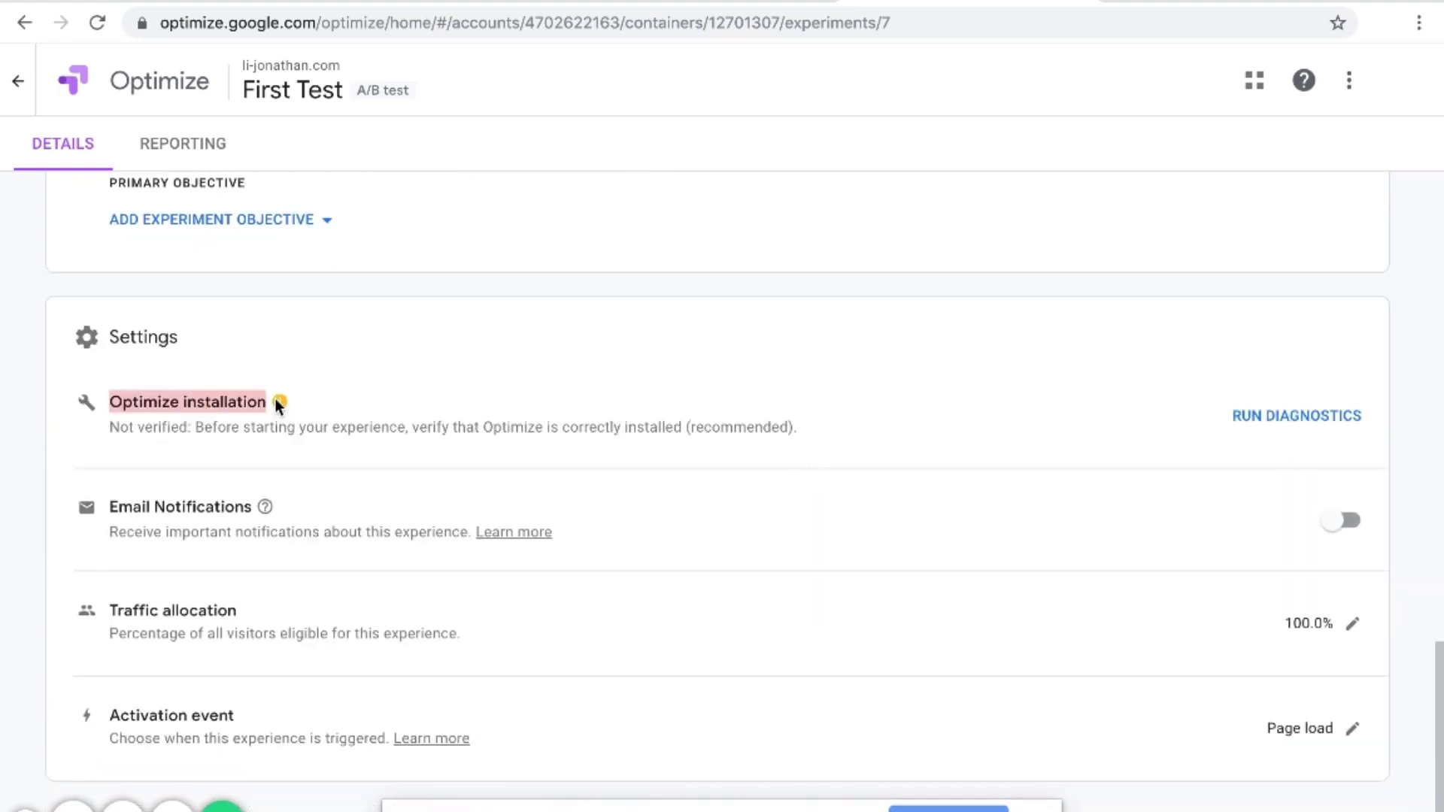
{"action": "left_click", "coordinate": [362, 421]}
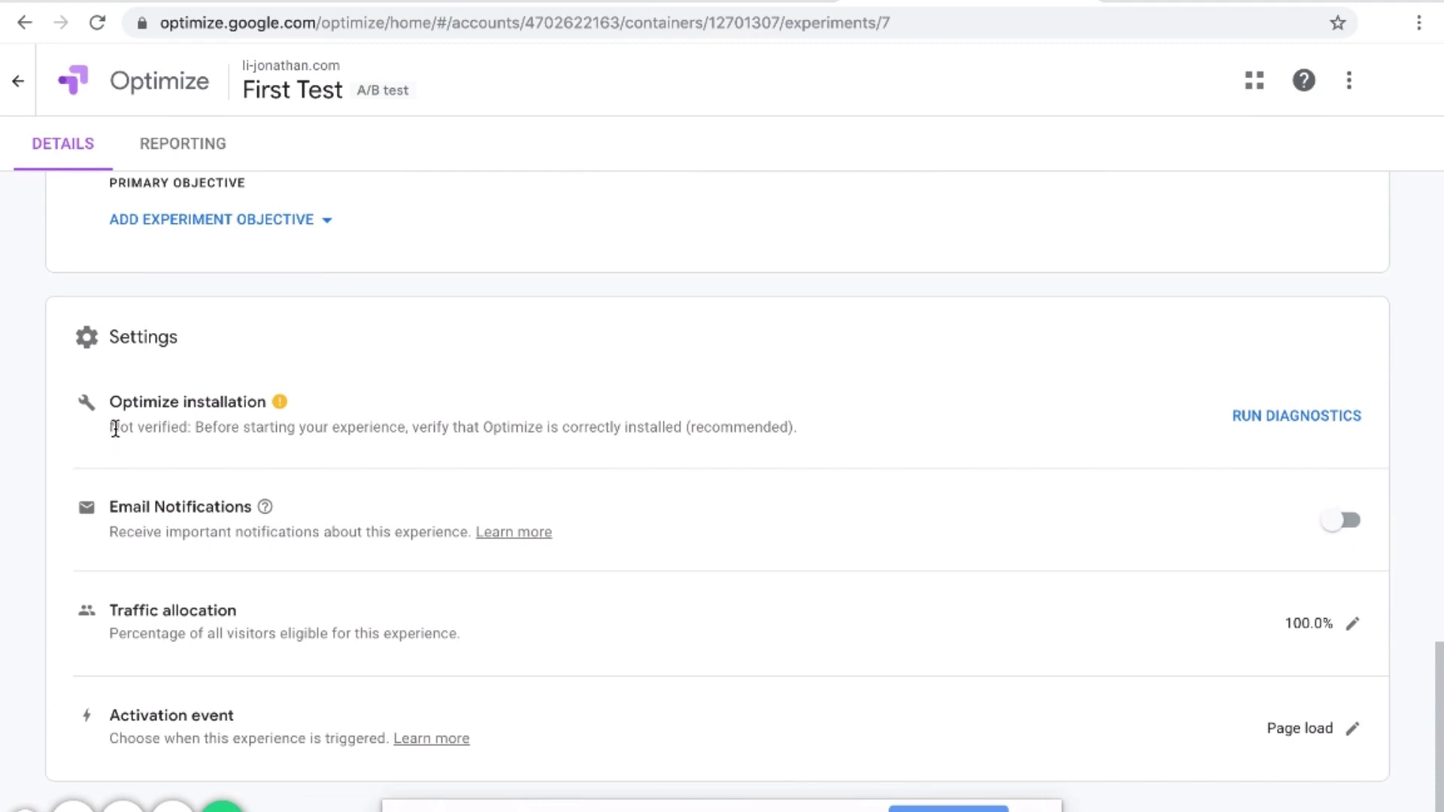
{"action": "left_click_drag", "start_coordinate": [113, 427], "coordinate": [619, 425]}
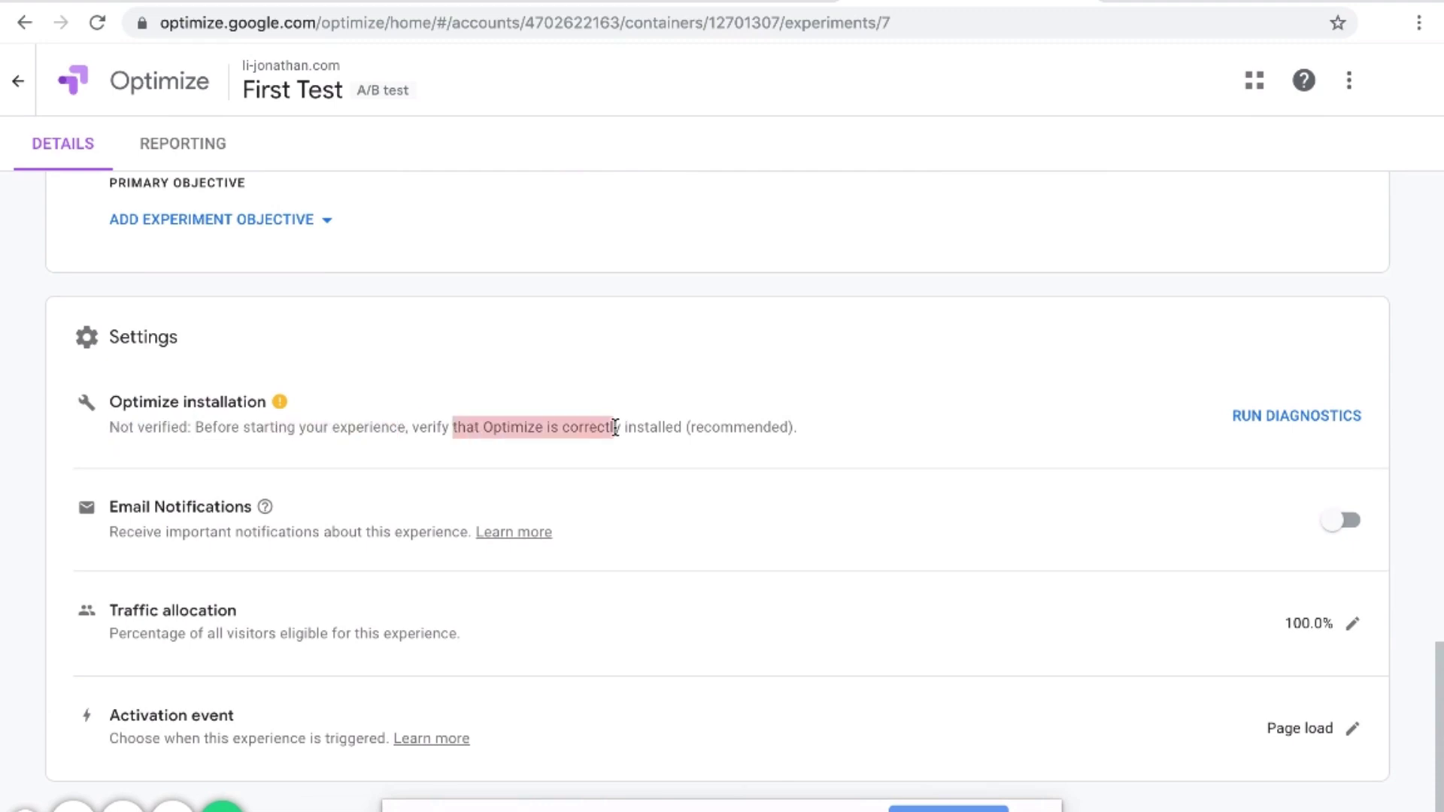
{"action": "left_click", "coordinate": [1265, 425]}
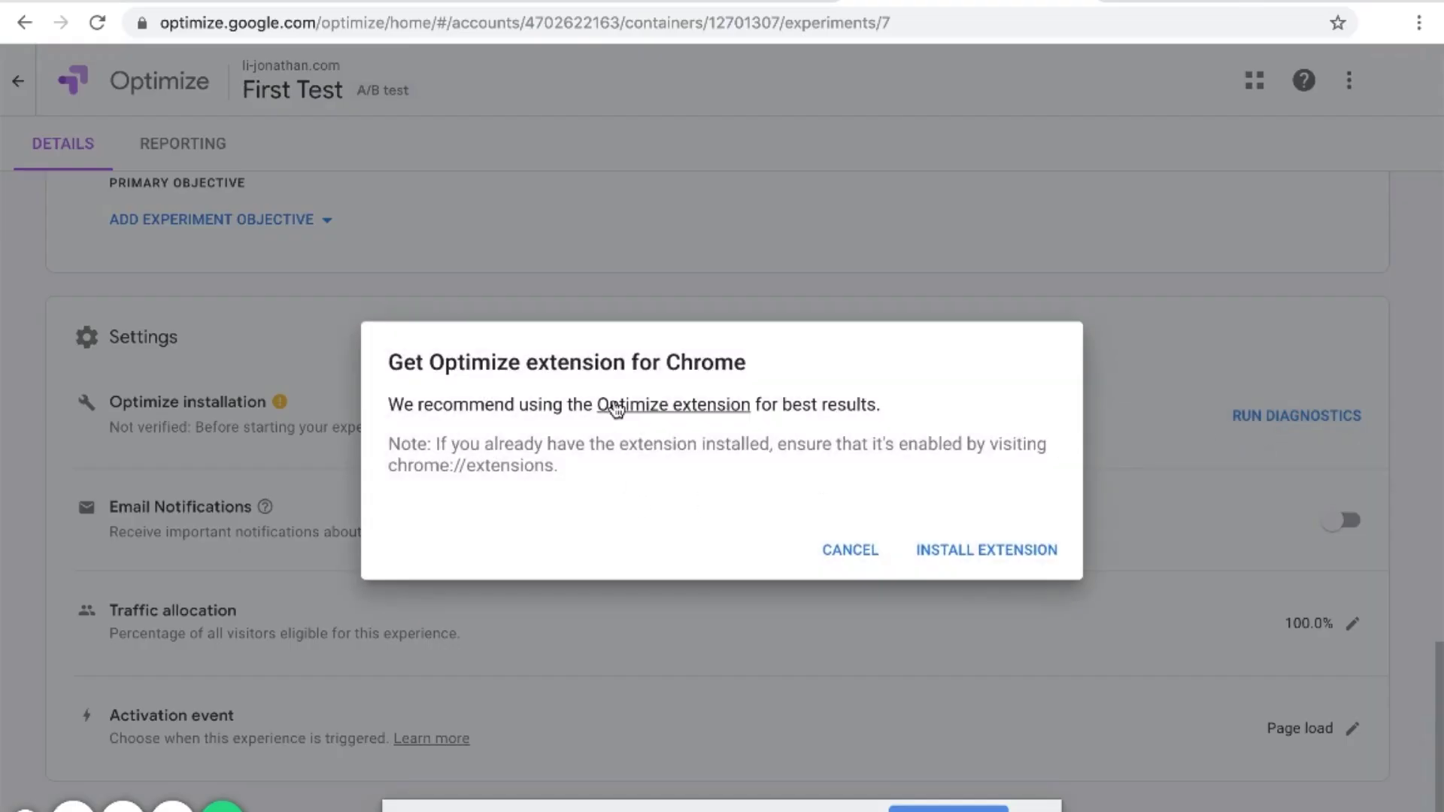
Install the Google Optimize extension from the Chrome Web Store, return to the First Test experience and dismiss the extension prompt
{"action": "left_click_drag", "start_coordinate": [393, 361], "coordinate": [539, 361]}
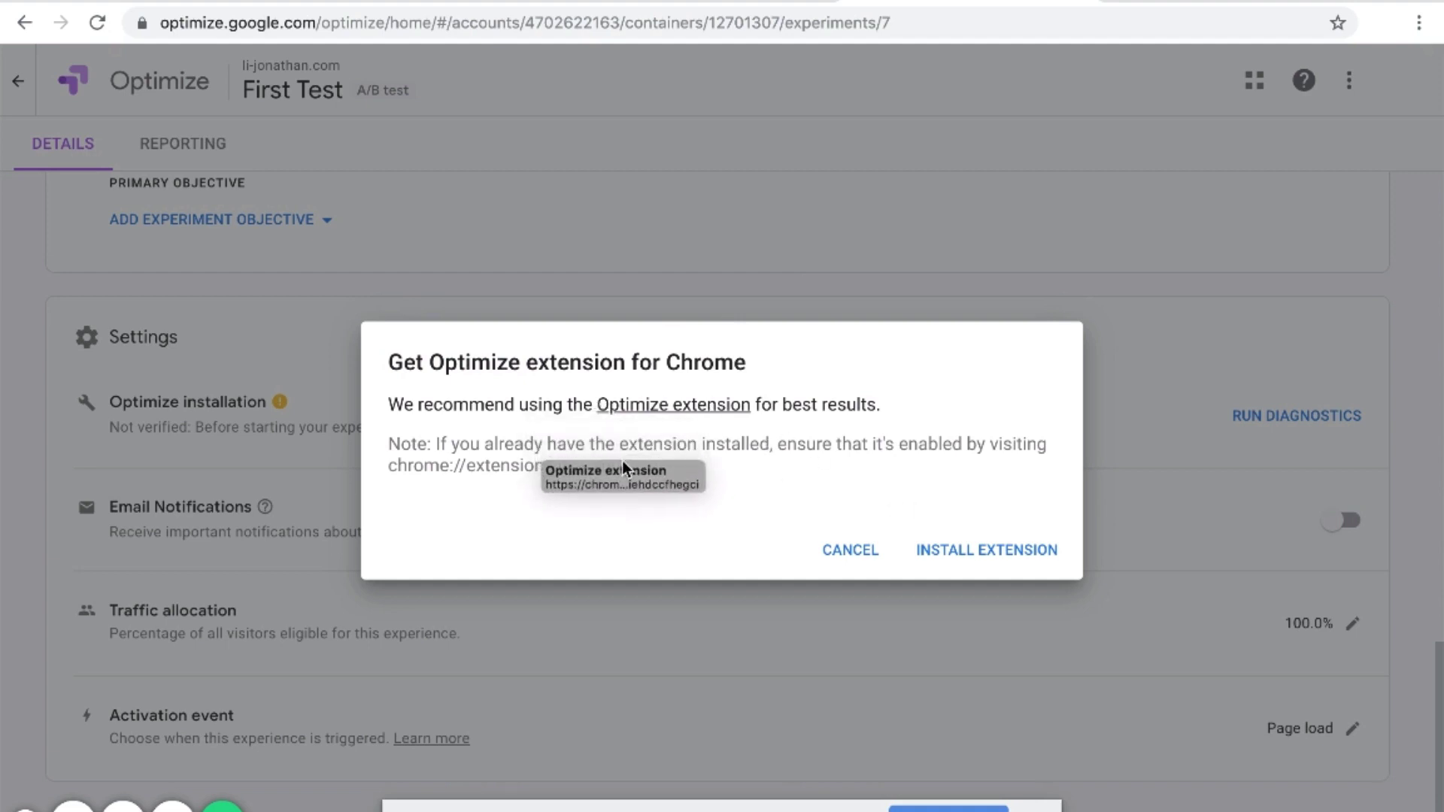
{"action": "left_click", "coordinate": [997, 555]}
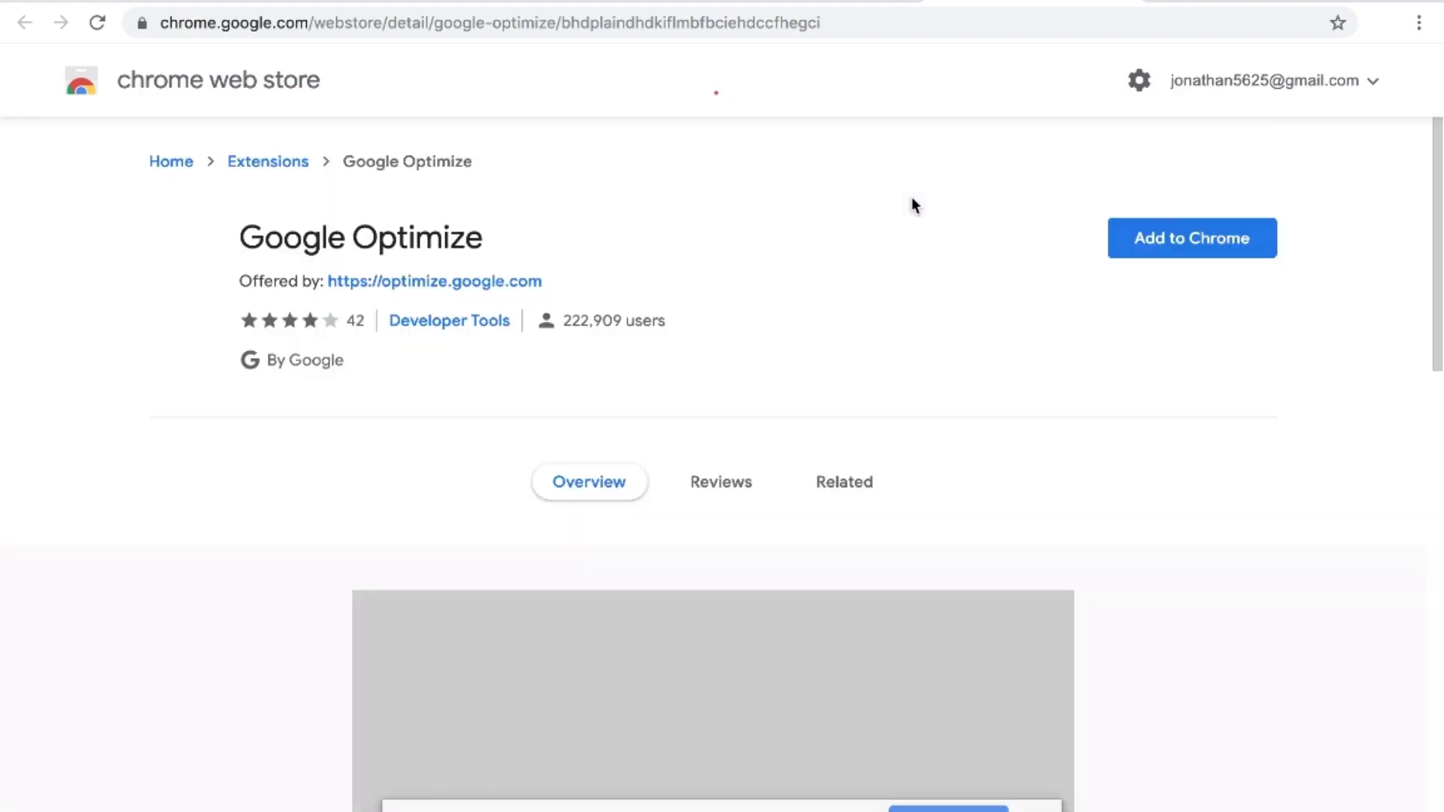
{"action": "scroll", "coordinate": [933, 277], "scroll_direction": "down", "scroll_amount": 4}
{"action": "scroll", "coordinate": [945, 313], "scroll_direction": "up", "scroll_amount": 4}
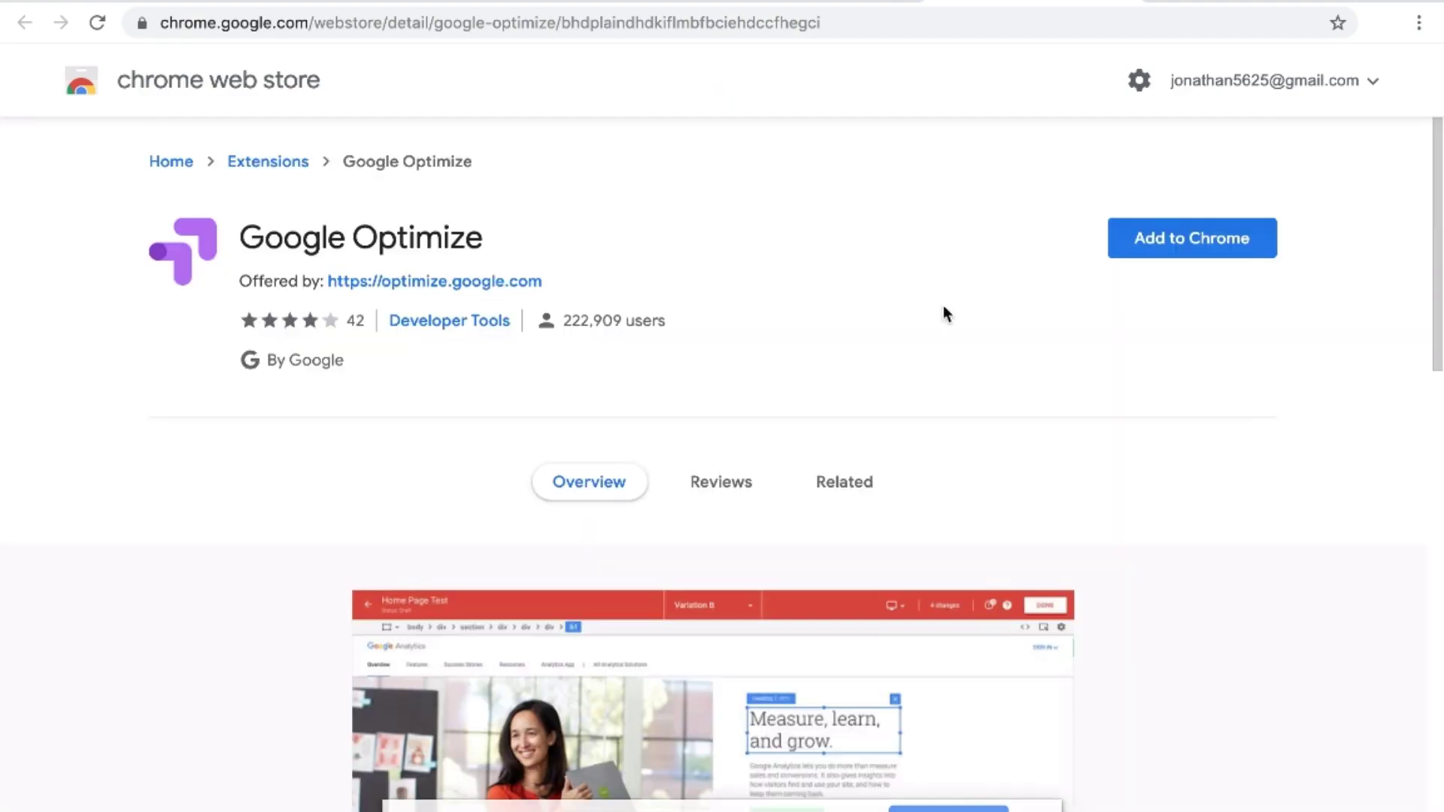
{"action": "left_click", "coordinate": [1162, 248]}
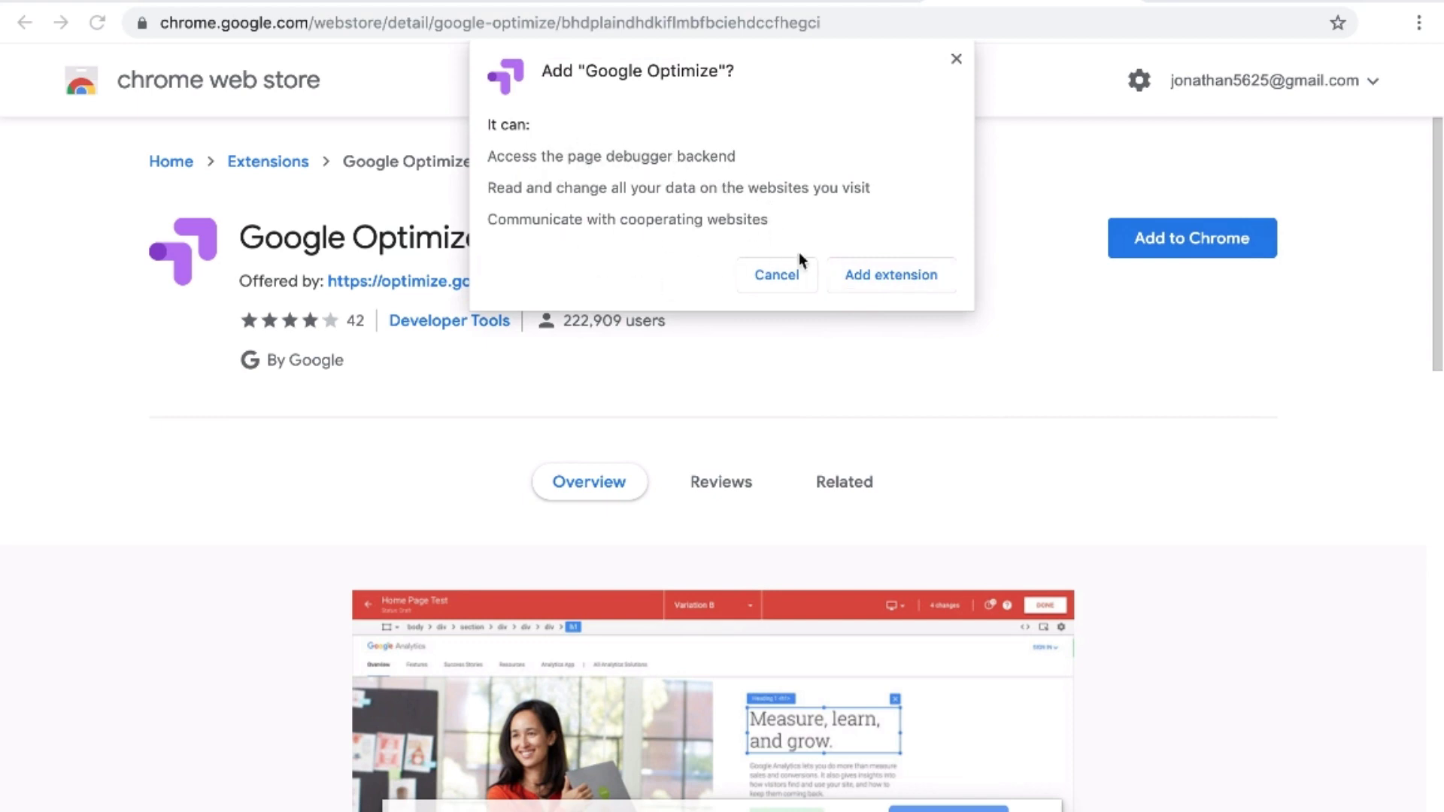
{"action": "left_click", "coordinate": [888, 291]}
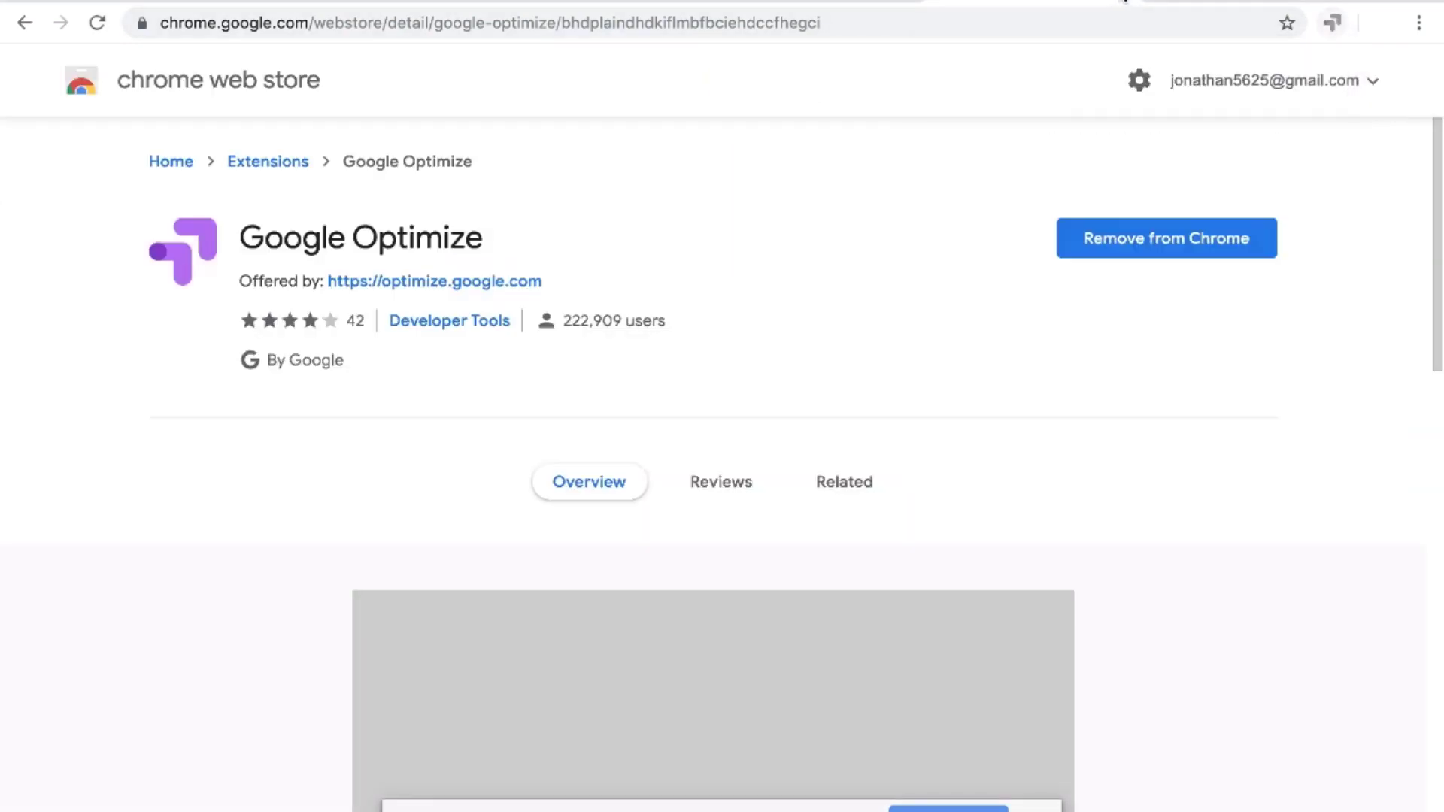
{"action": "key", "text": "ctrl+w"}
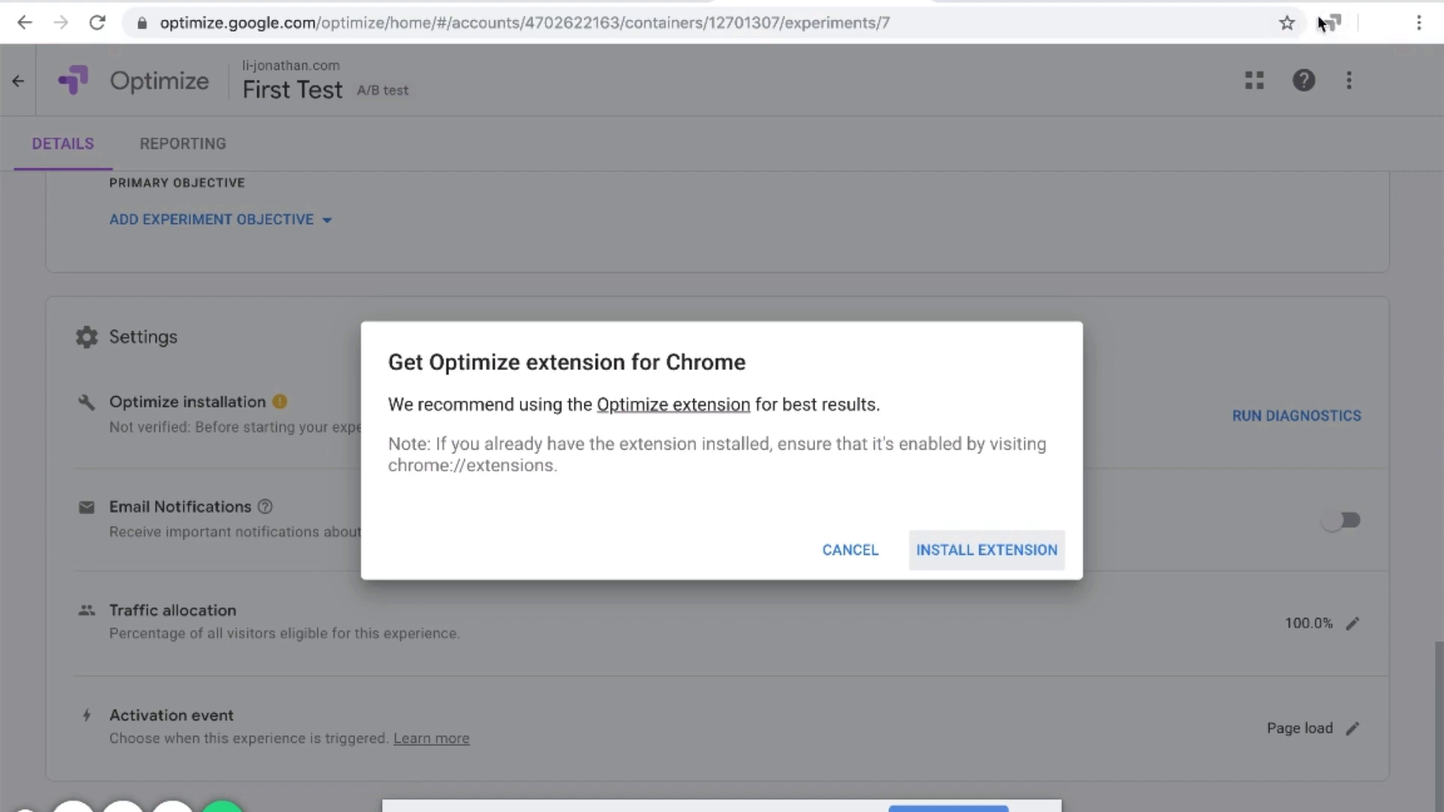
{"action": "left_click", "coordinate": [863, 558]}
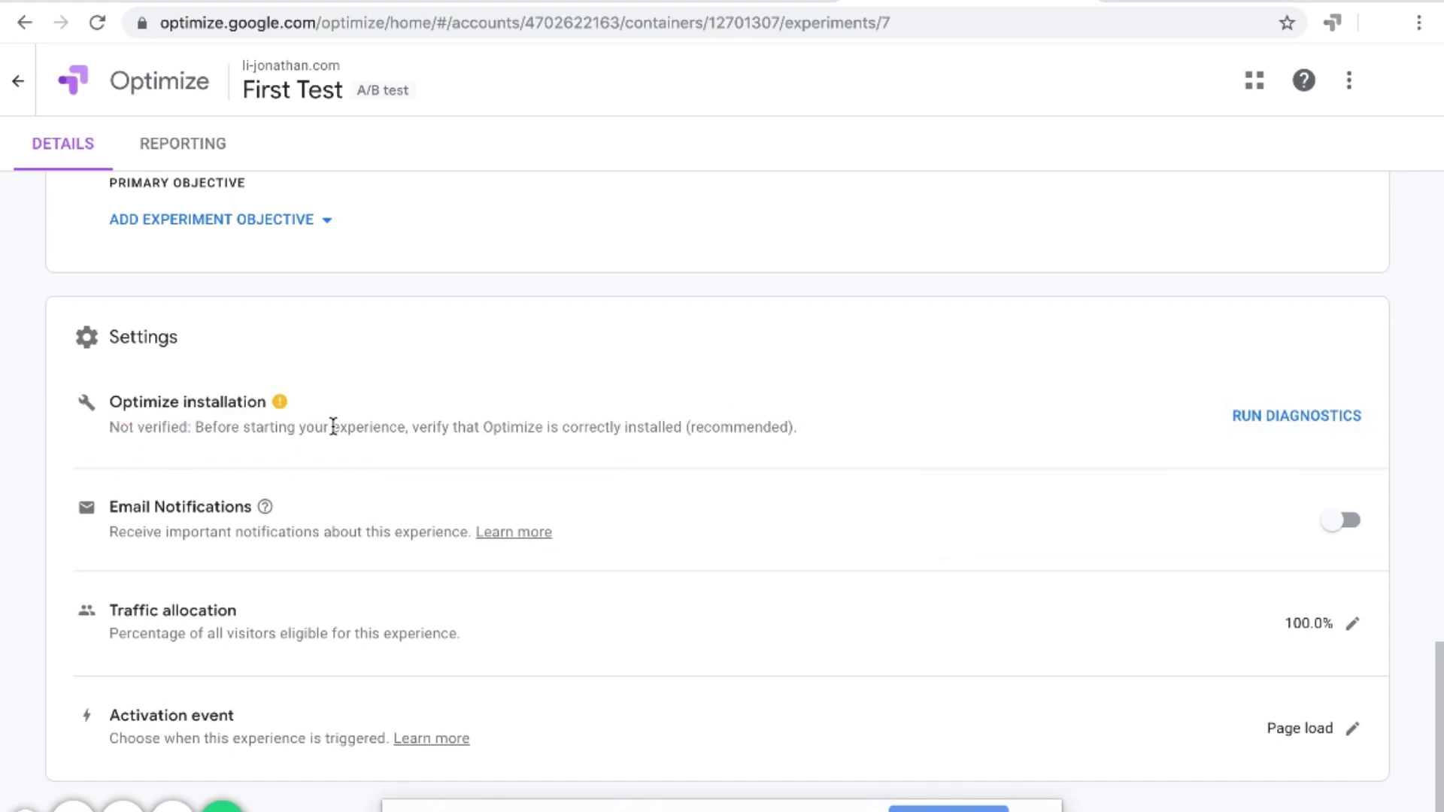
Run the Optimize installation diagnostics again and read the verification result for the website
{"action": "left_click", "coordinate": [1292, 416]}
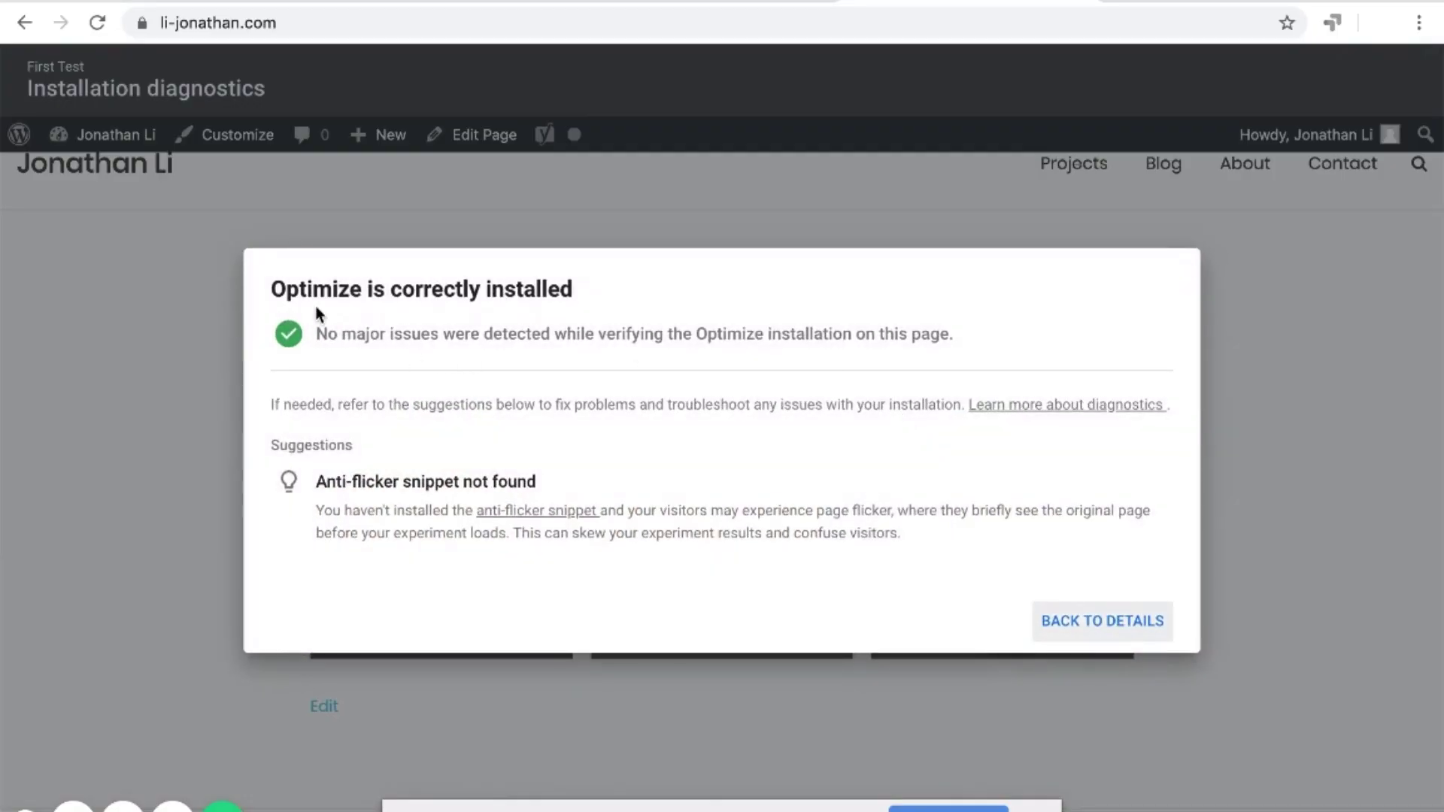
{"action": "left_click_drag", "start_coordinate": [272, 287], "coordinate": [387, 288]}
{"action": "left_click", "coordinate": [527, 288]}
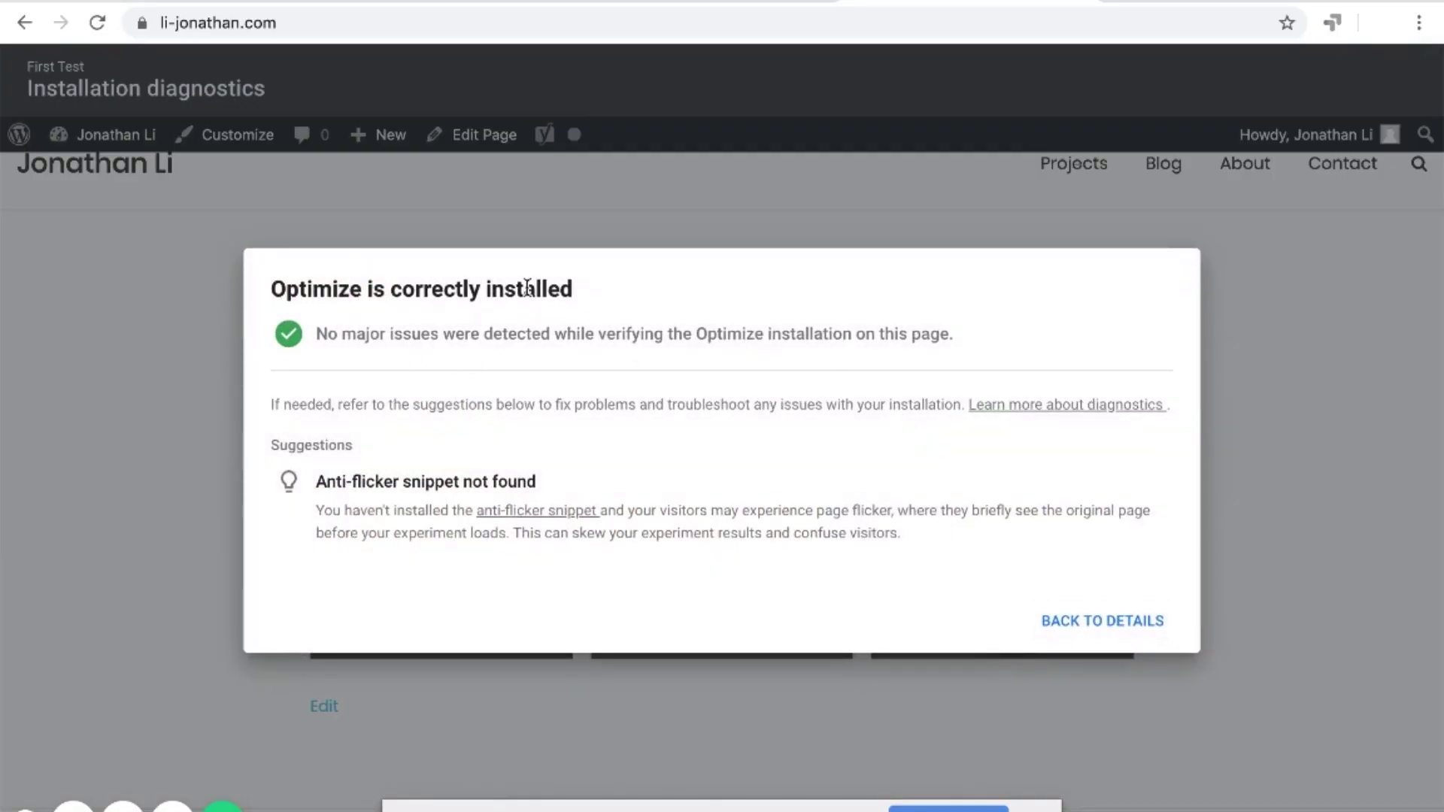
{"action": "left_click_drag", "start_coordinate": [337, 333], "coordinate": [708, 333]}
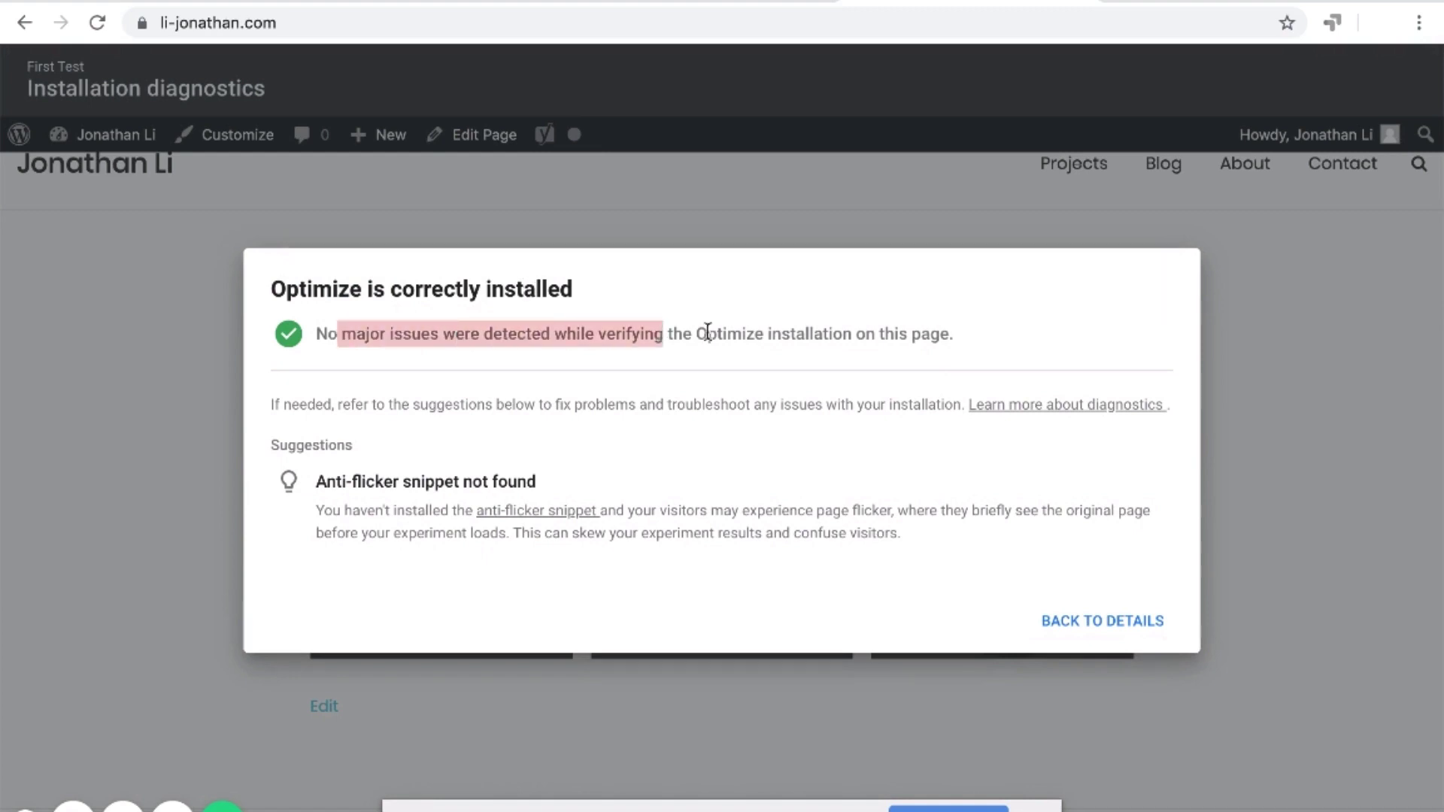
{"action": "left_click", "coordinate": [839, 331]}
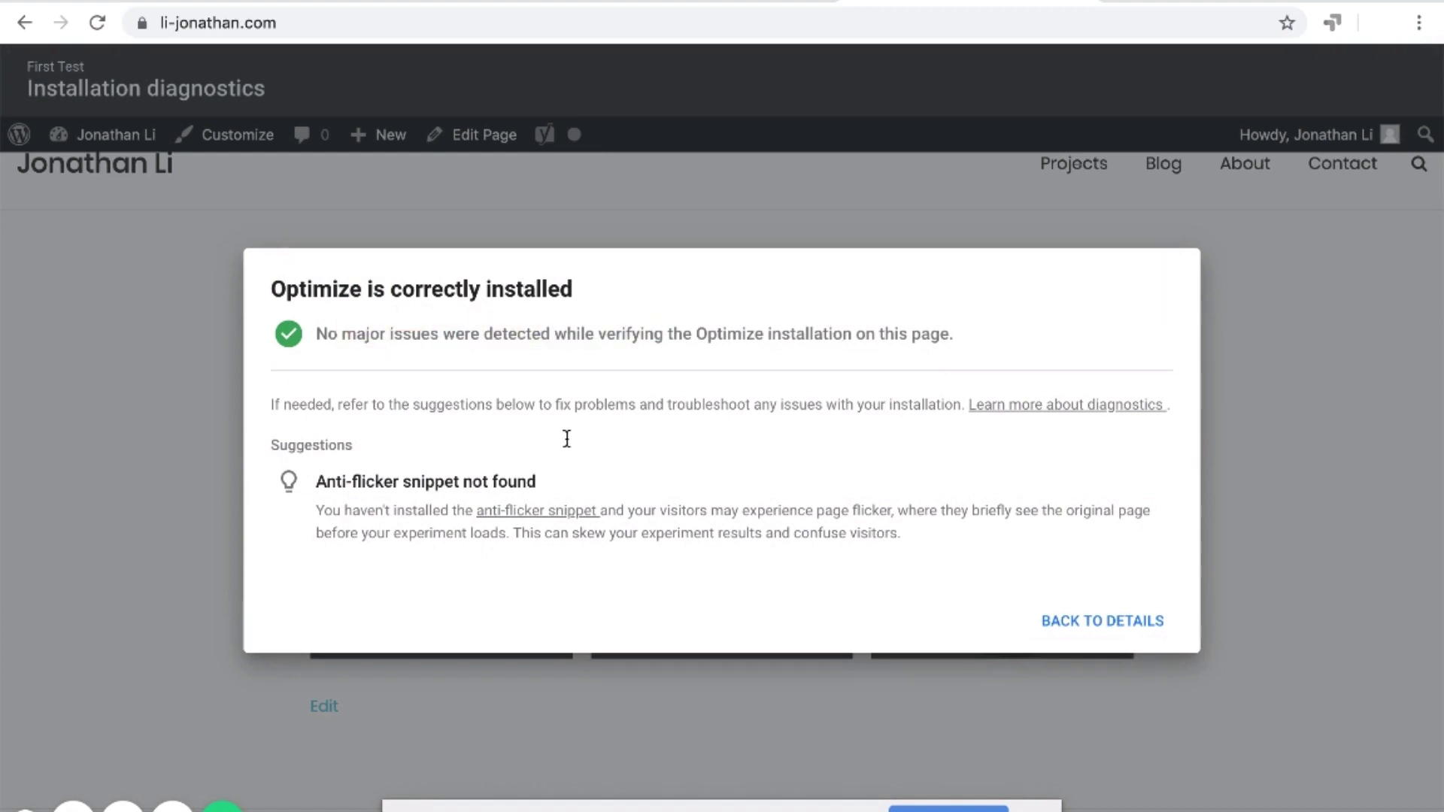
Examine the anti-flicker snippet suggestion in the installation diagnostics report
{"action": "left_click_drag", "start_coordinate": [316, 481], "coordinate": [405, 476]}
{"action": "left_click", "coordinate": [331, 482]}
{"action": "left_click_drag", "start_coordinate": [319, 482], "coordinate": [554, 488]}
{"action": "left_click", "coordinate": [578, 482]}
{"action": "left_click_drag", "start_coordinate": [316, 482], "coordinate": [391, 482]}
{"action": "left_click", "coordinate": [429, 482]}
{"action": "left_click_drag", "start_coordinate": [316, 481], "coordinate": [530, 479]}
{"action": "left_click", "coordinate": [560, 476]}
{"action": "left_click_drag", "start_coordinate": [331, 481], "coordinate": [536, 481]}
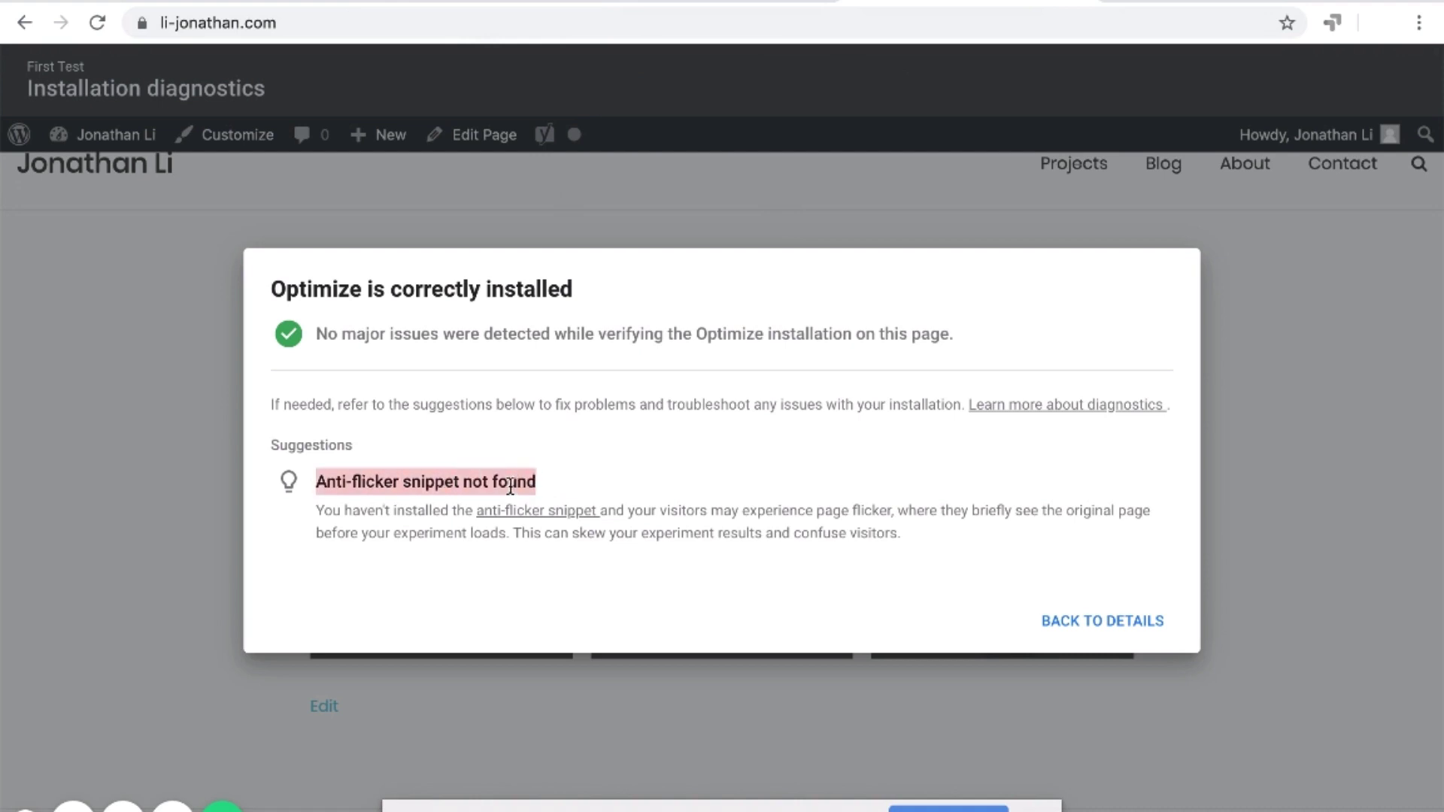
{"action": "left_click", "coordinate": [561, 480]}
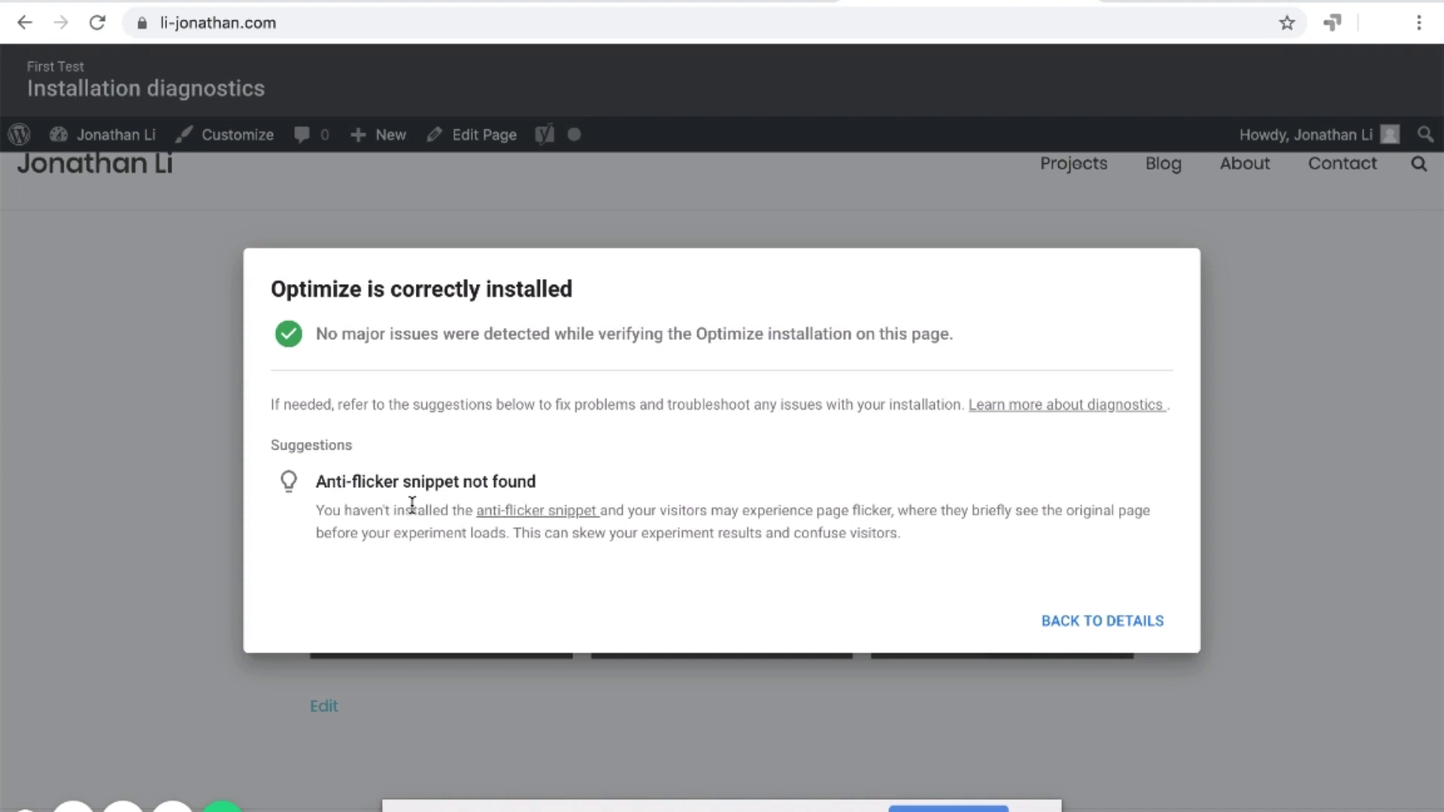
Open the anti-flicker snippet help article linked in the diagnostics report and find its example snippet code
{"action": "left_click", "coordinate": [554, 512]}
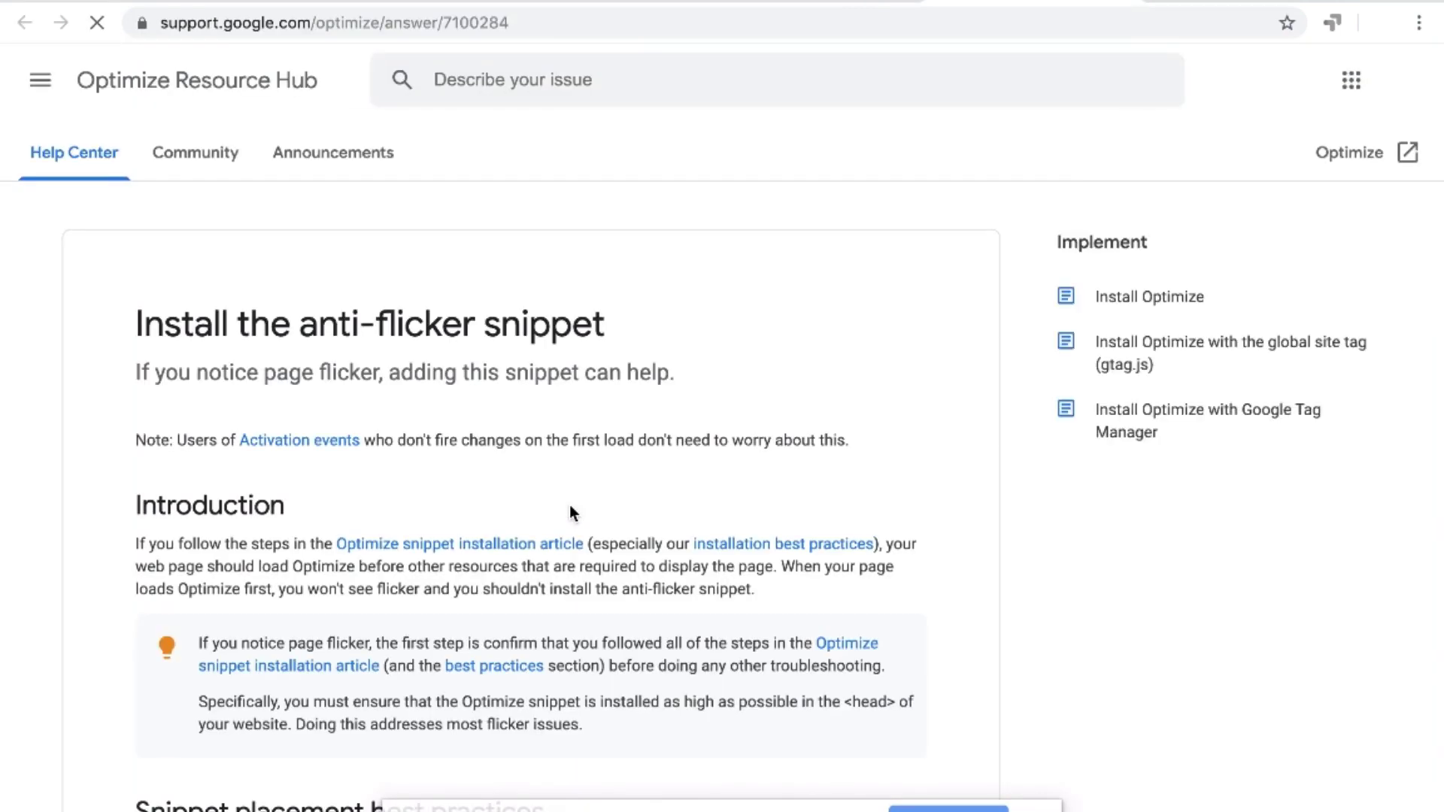
{"action": "left_click", "coordinate": [809, 6]}
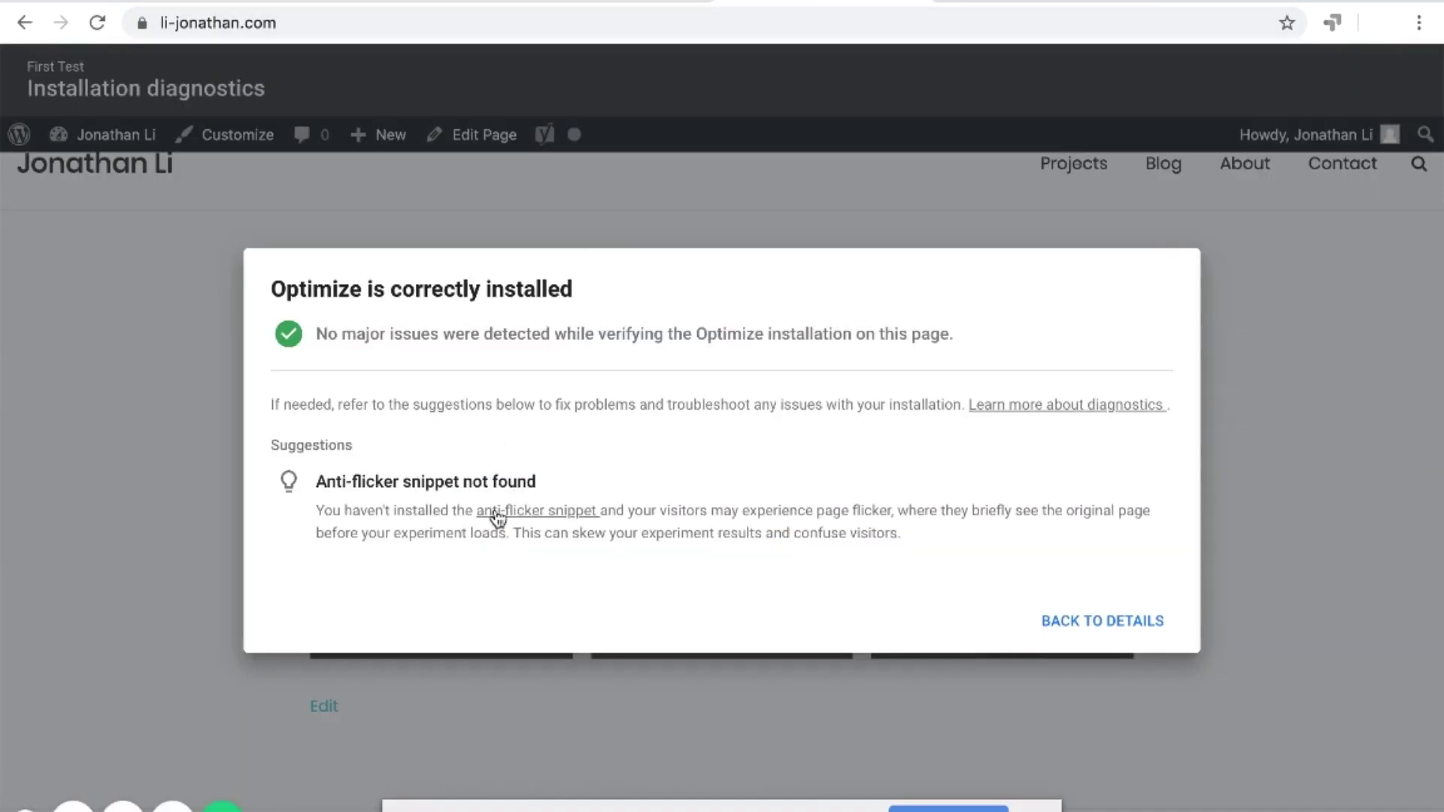
{"action": "left_click", "coordinate": [1006, 6]}
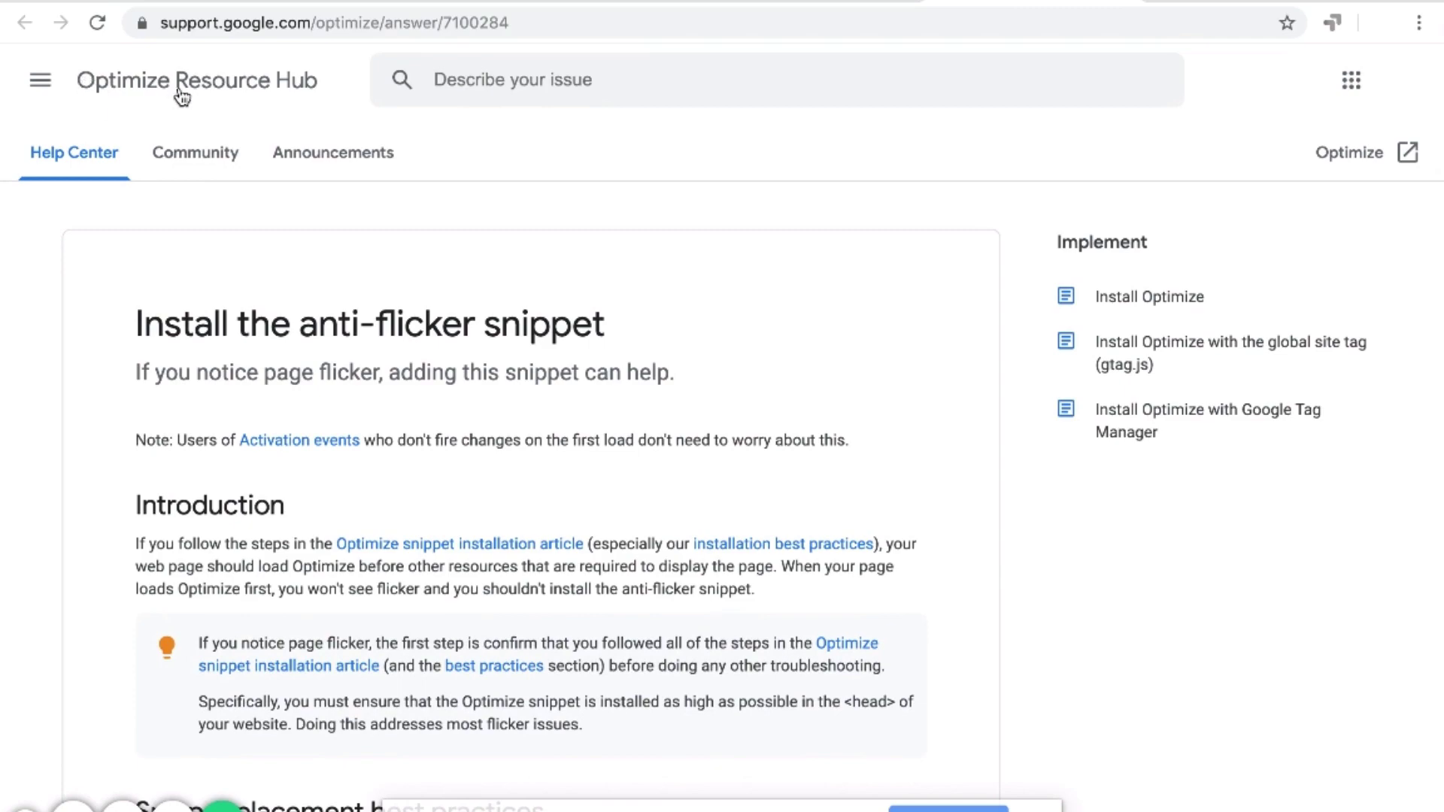
{"action": "scroll", "coordinate": [444, 425], "scroll_direction": "down", "scroll_amount": 9}
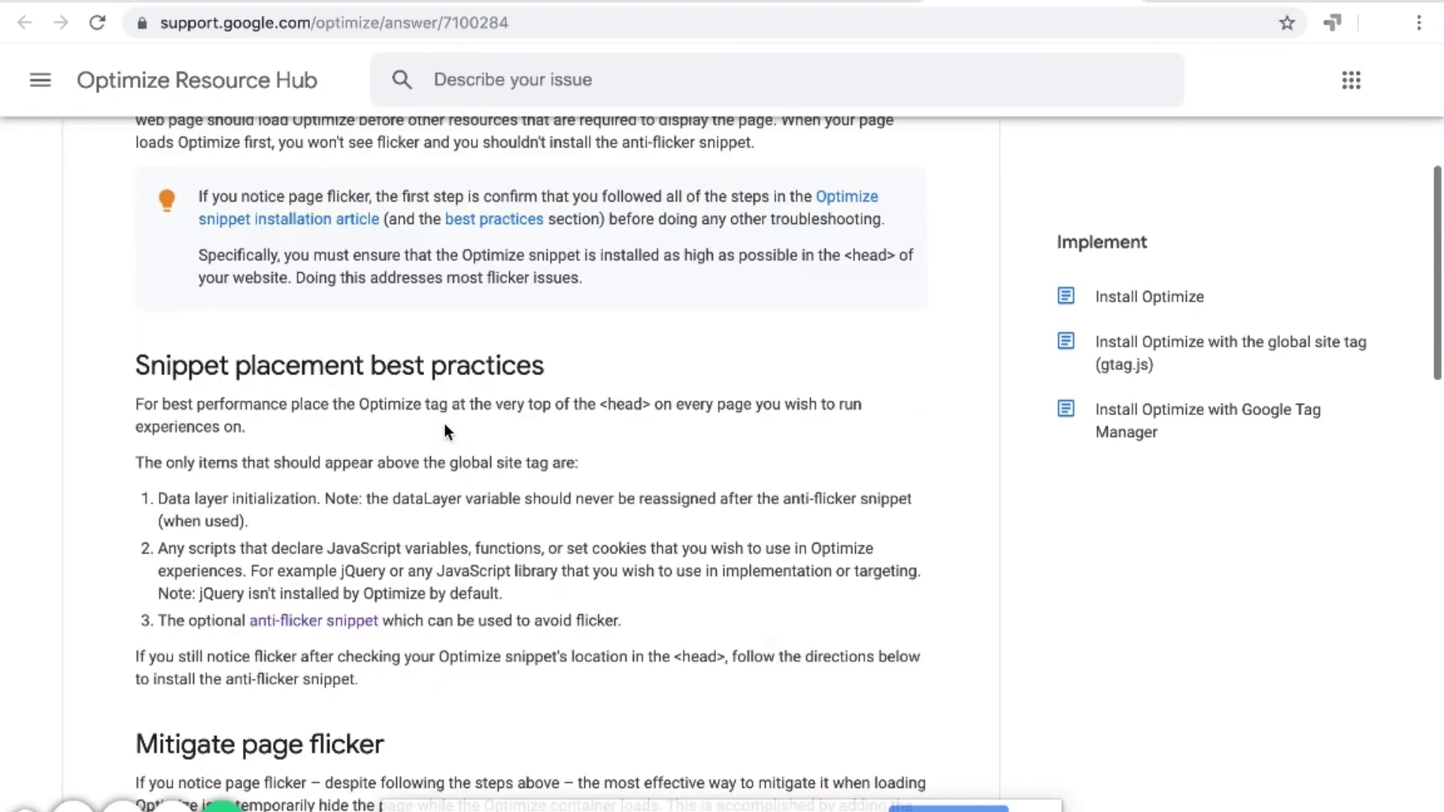
{"action": "scroll", "coordinate": [445, 423], "scroll_direction": "down", "scroll_amount": 12}
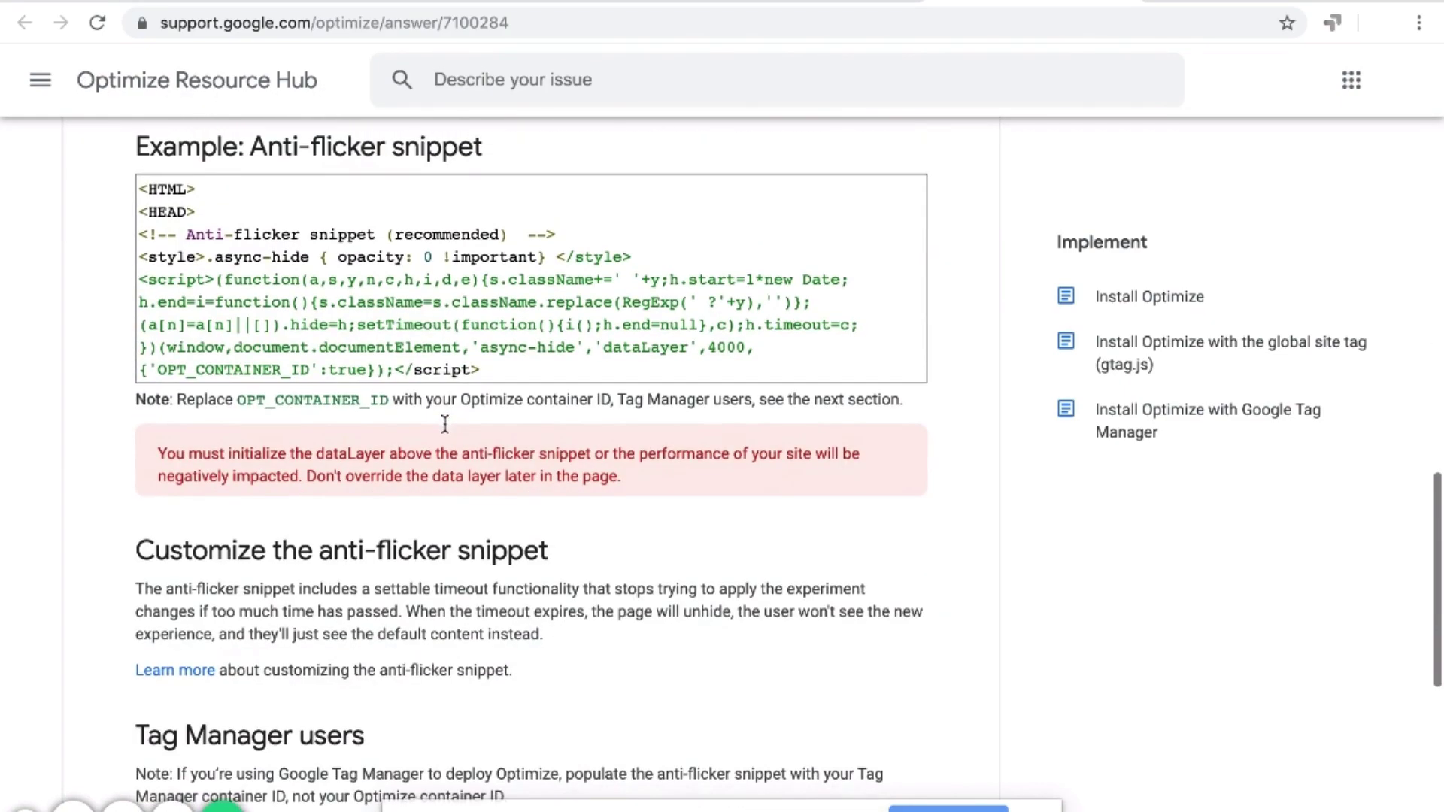
{"action": "scroll", "coordinate": [444, 425], "scroll_direction": "up", "scroll_amount": 1}
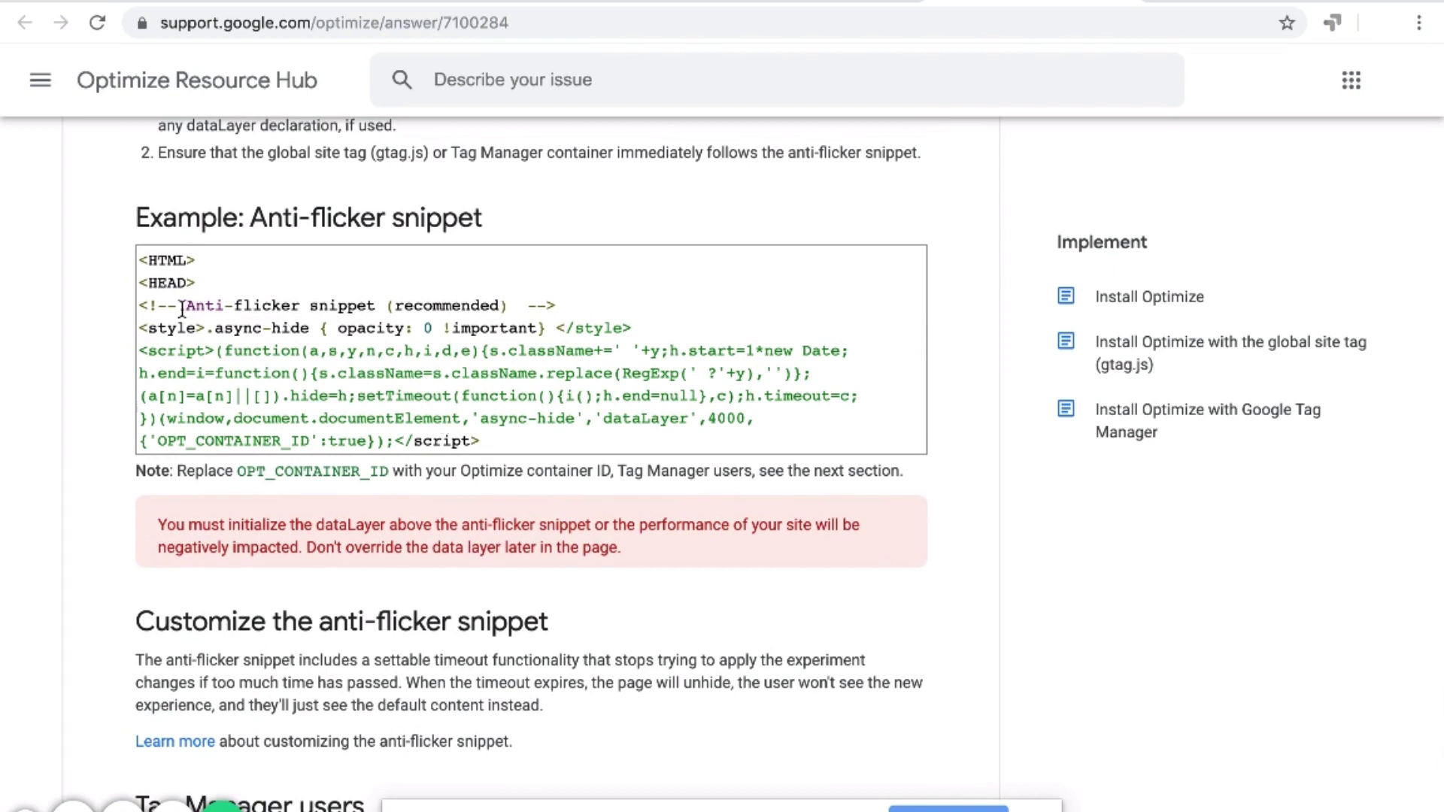
Copy the complete example anti-flicker snippet from the help article, from its opening comment through the closing script tag
{"action": "left_click_drag", "start_coordinate": [512, 440], "coordinate": [129, 309]}
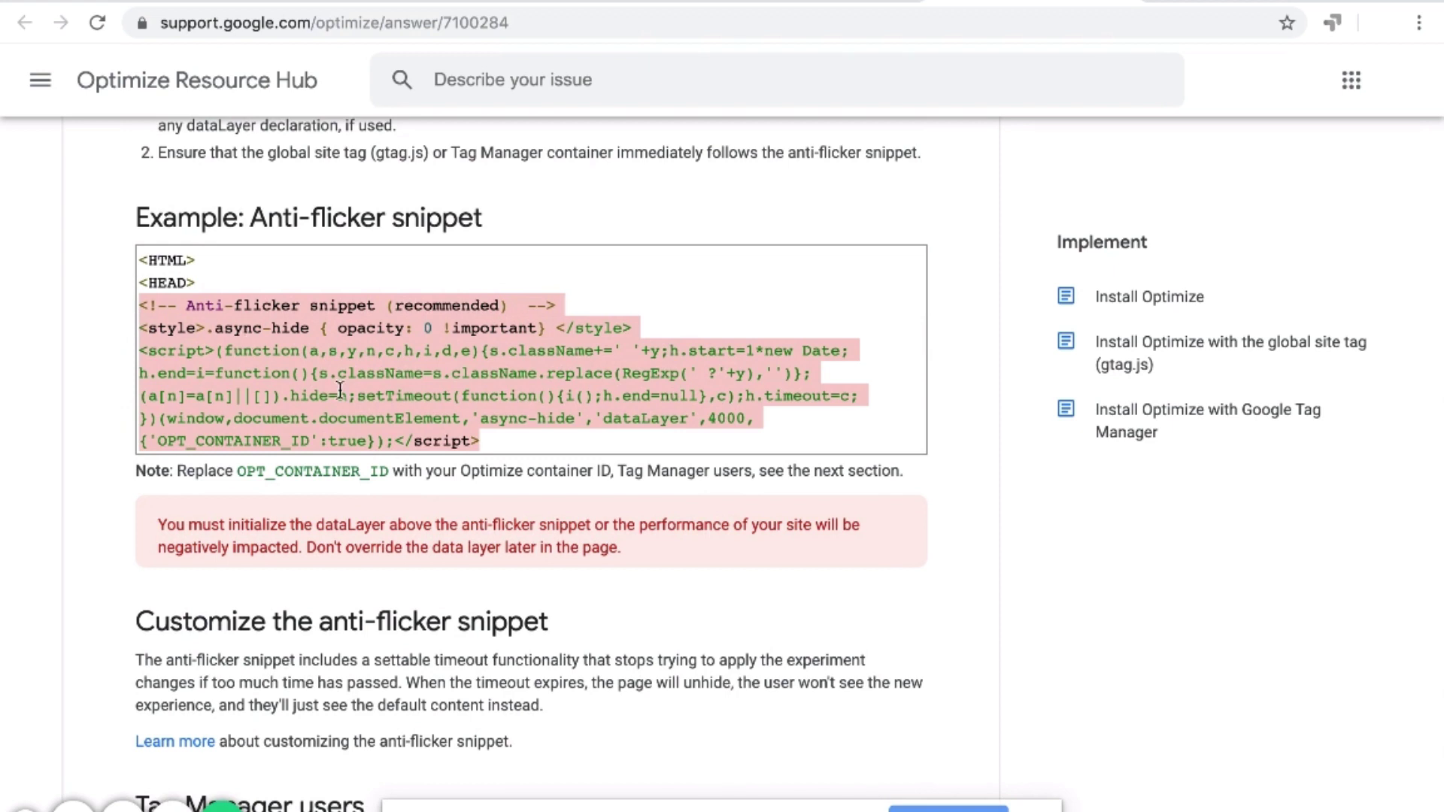
{"action": "left_click", "coordinate": [540, 436]}
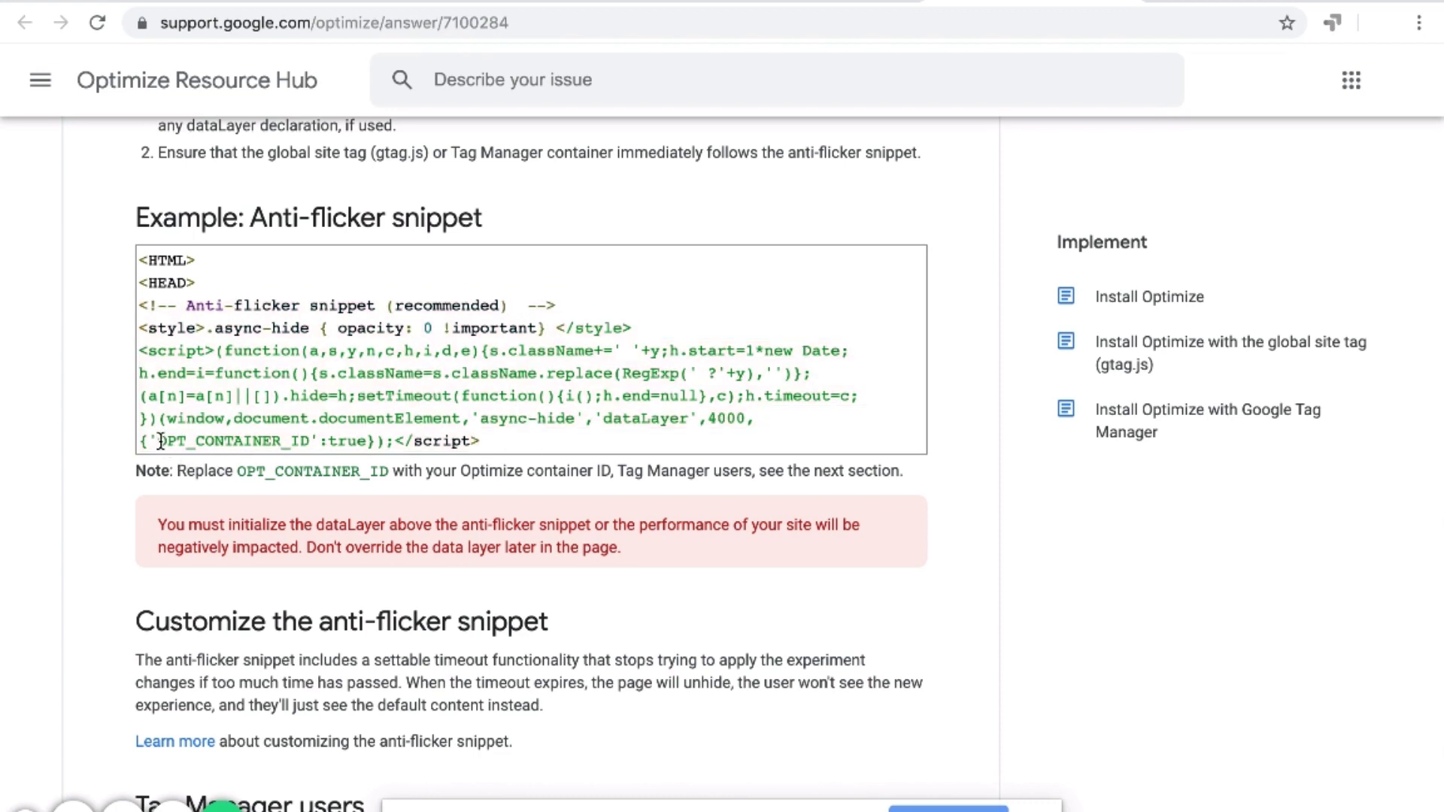
{"action": "left_click_drag", "start_coordinate": [157, 441], "coordinate": [314, 441]}
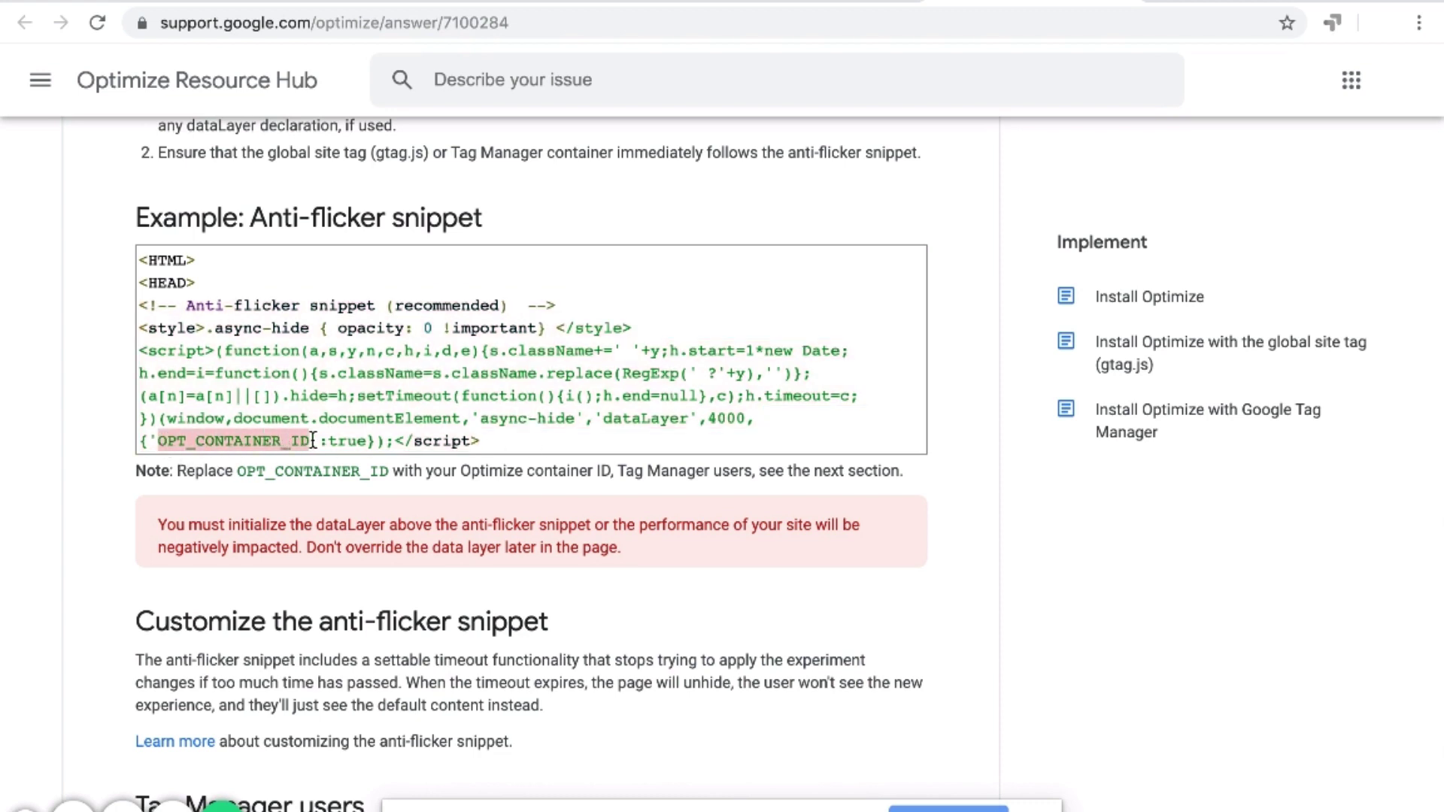
{"action": "left_click_drag", "start_coordinate": [158, 441], "coordinate": [308, 438]}
{"action": "left_click_drag", "start_coordinate": [481, 441], "coordinate": [131, 307]}
{"action": "left_click", "coordinate": [600, 316]}
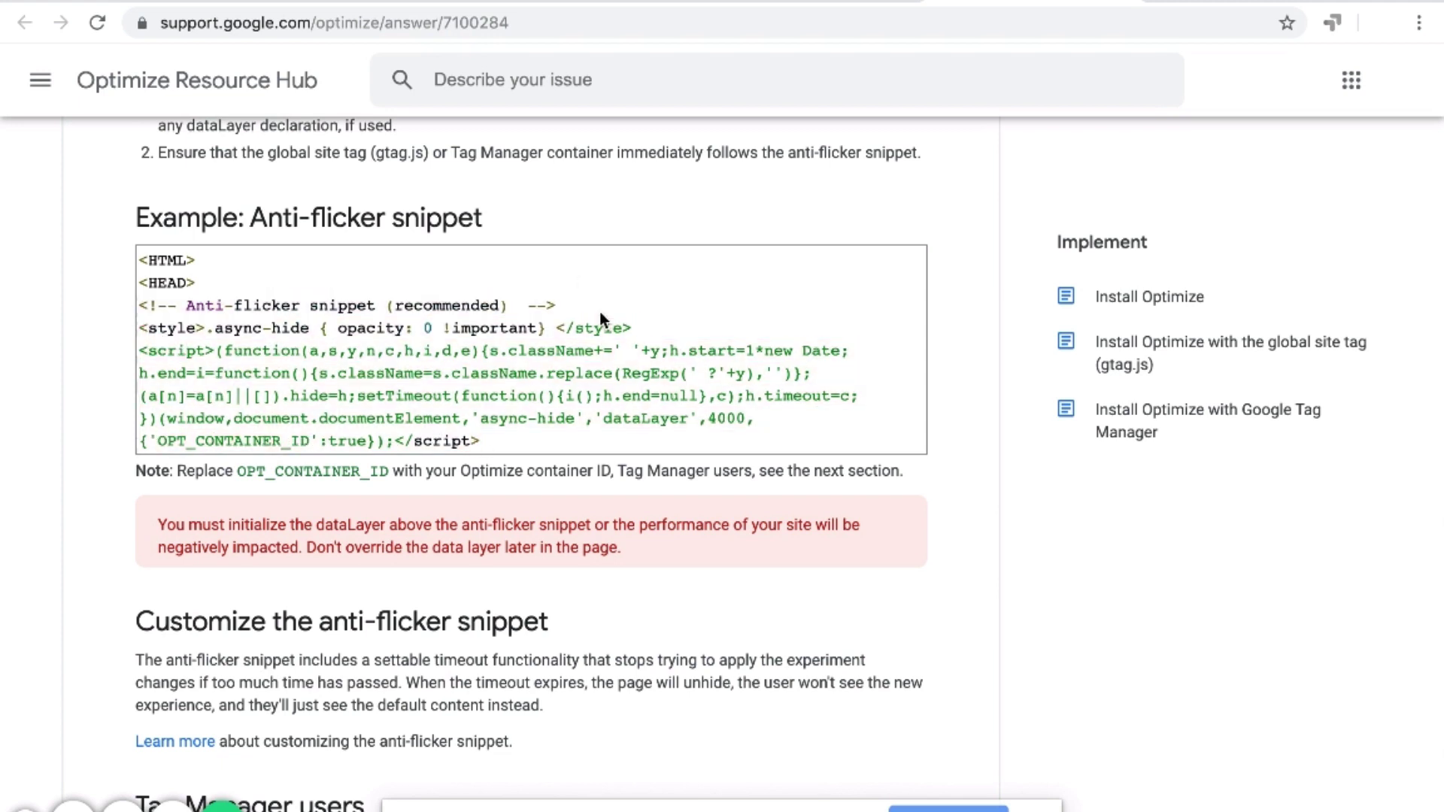
Paste the anti-flicker snippet into the WordPress Scripts in Header, directly above the Google Analytics global site tag
{"action": "left_click", "coordinate": [376, 2]}
{"action": "scroll", "coordinate": [533, 524], "scroll_direction": "down", "scroll_amount": 5}
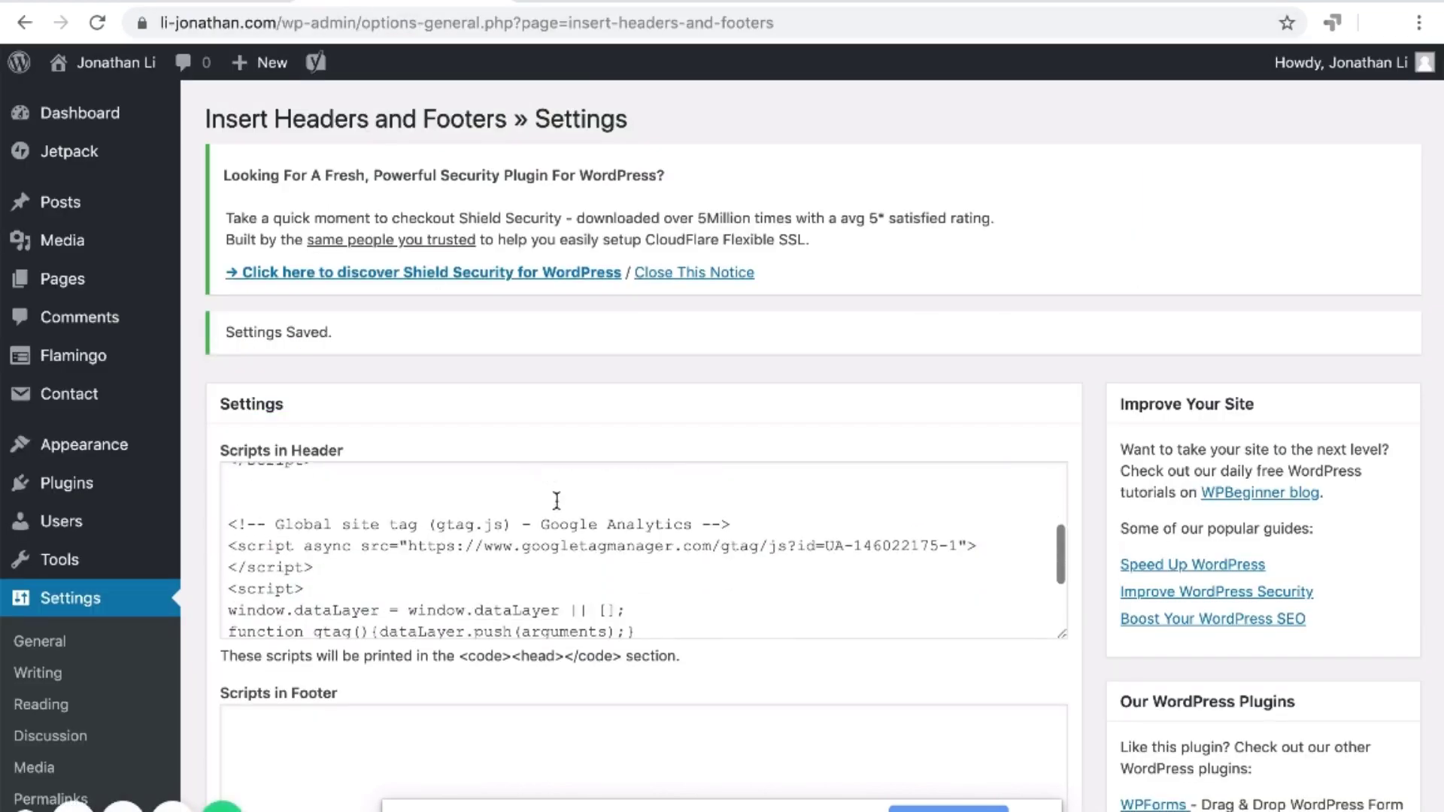
{"action": "scroll", "coordinate": [401, 603], "scroll_direction": "up", "scroll_amount": 5}
{"action": "scroll", "coordinate": [403, 602], "scroll_direction": "down", "scroll_amount": 2}
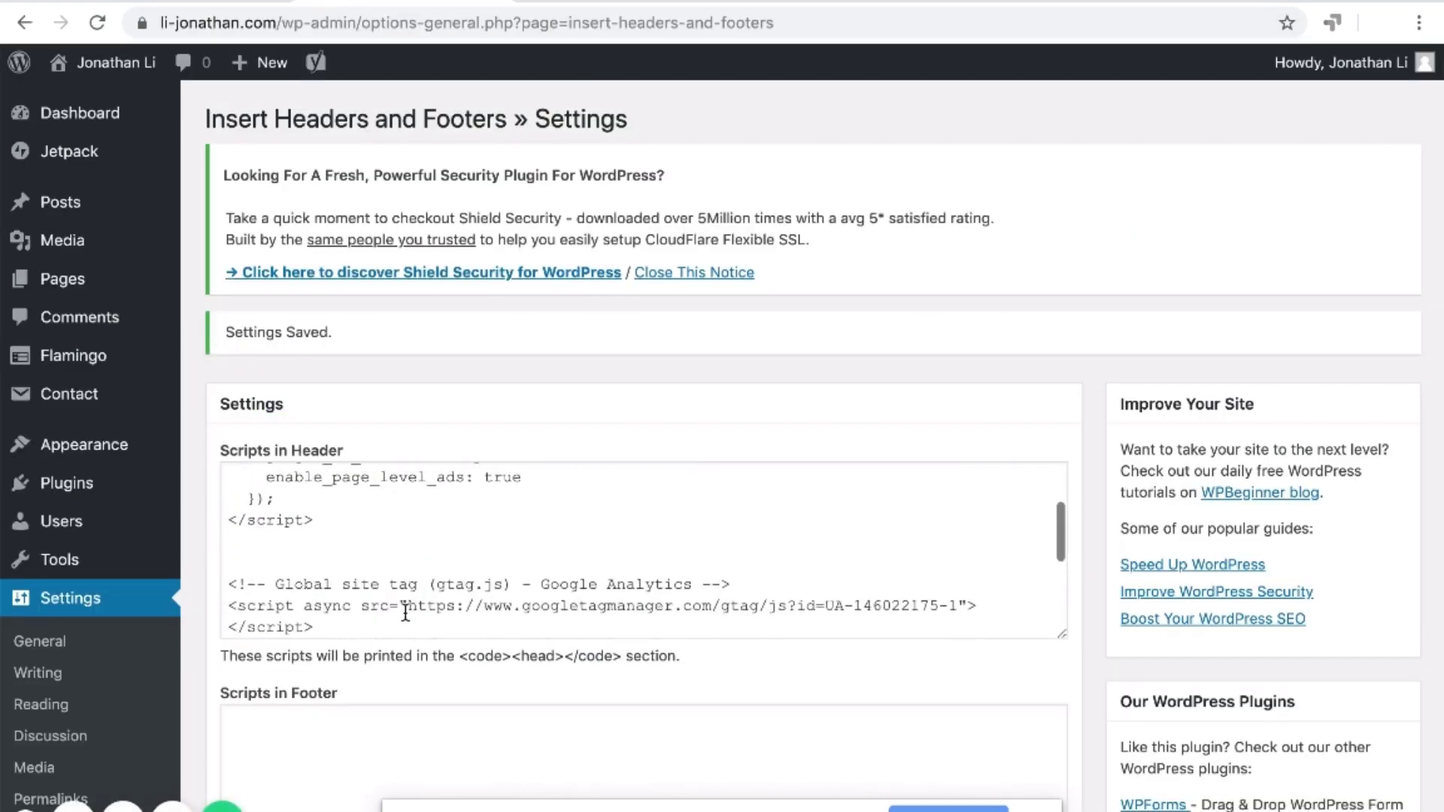
{"action": "left_click_drag", "start_coordinate": [541, 574], "coordinate": [671, 574]}
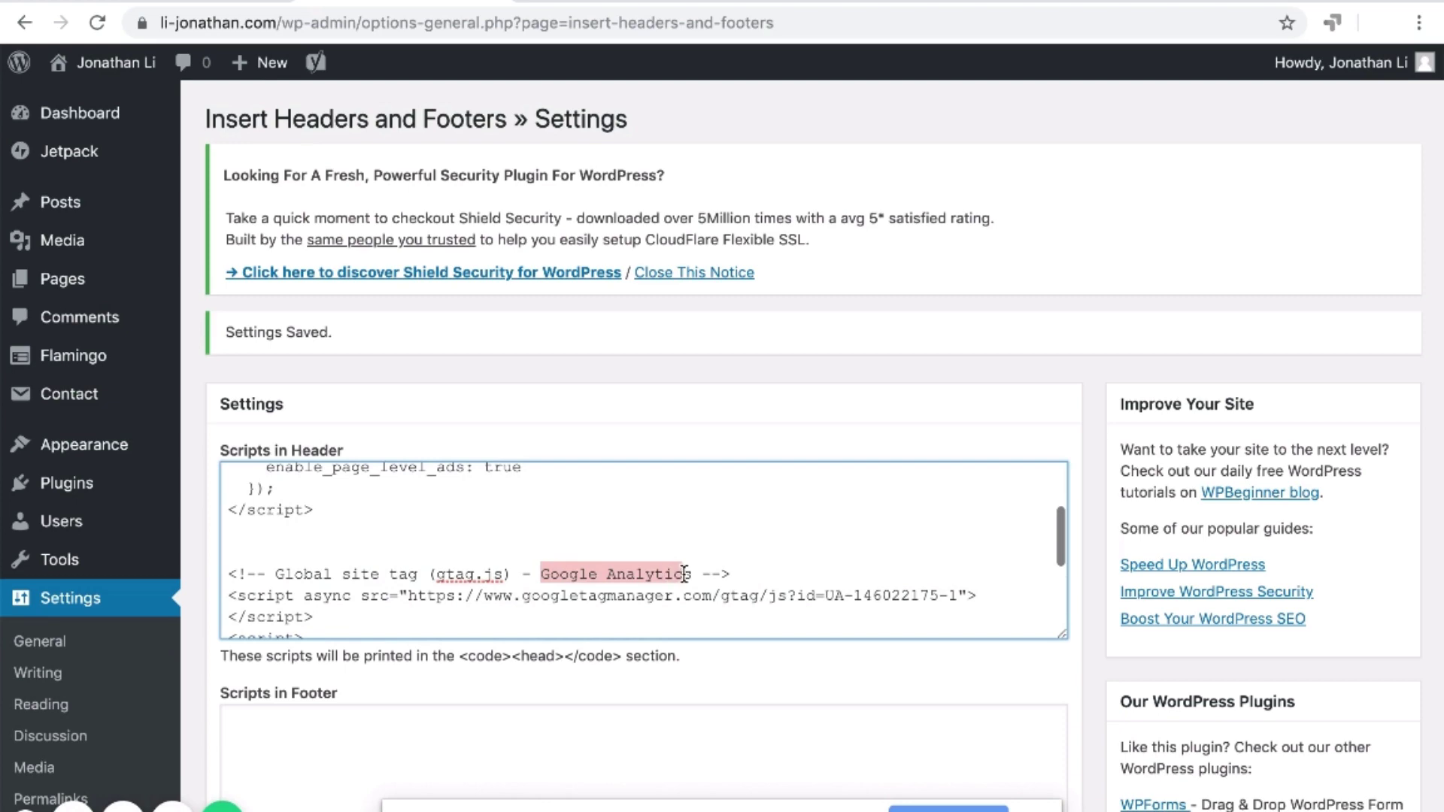
{"action": "left_click", "coordinate": [359, 543]}
{"action": "scroll", "coordinate": [271, 543], "scroll_direction": "down", "scroll_amount": 1}
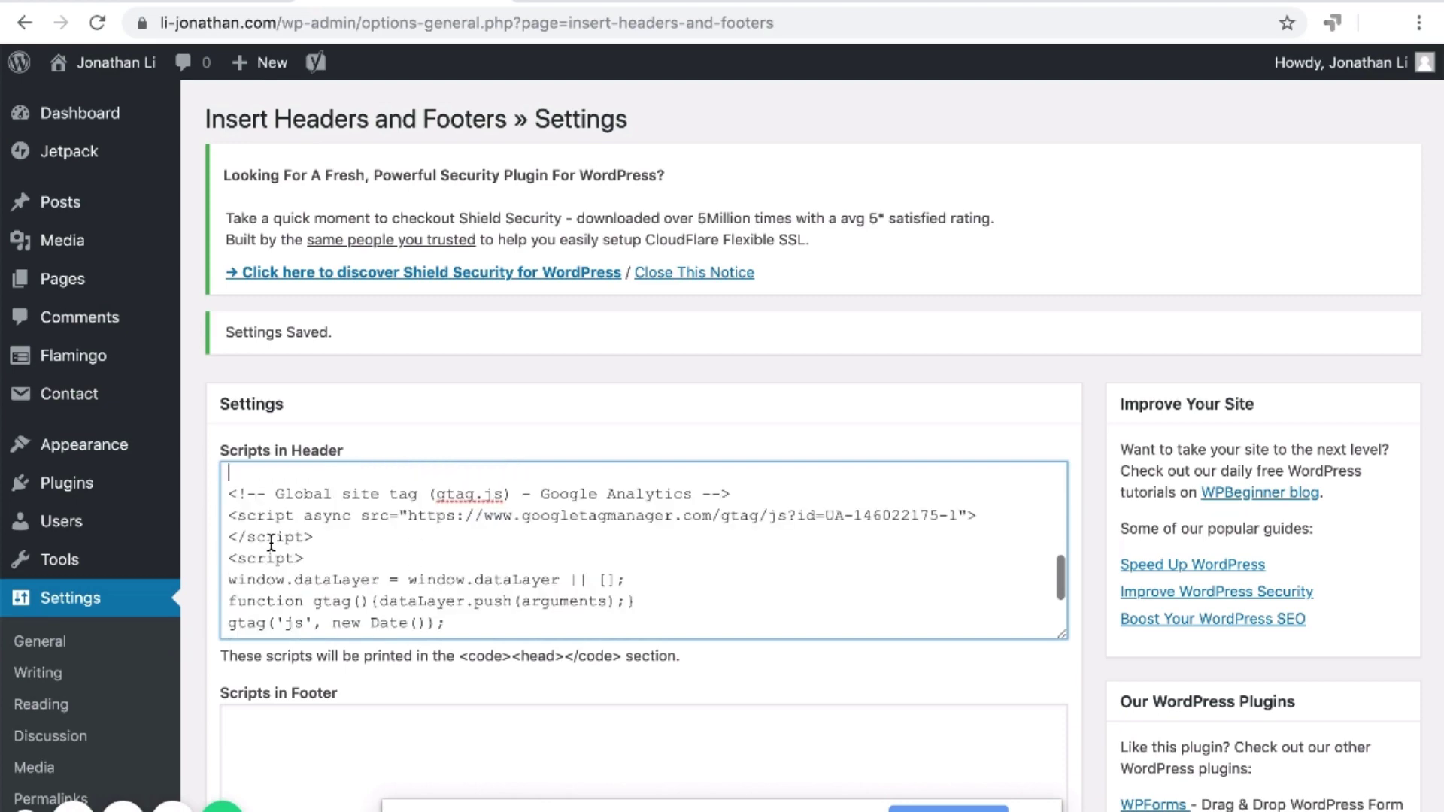
{"action": "scroll", "coordinate": [421, 580], "scroll_direction": "up", "scroll_amount": 5}
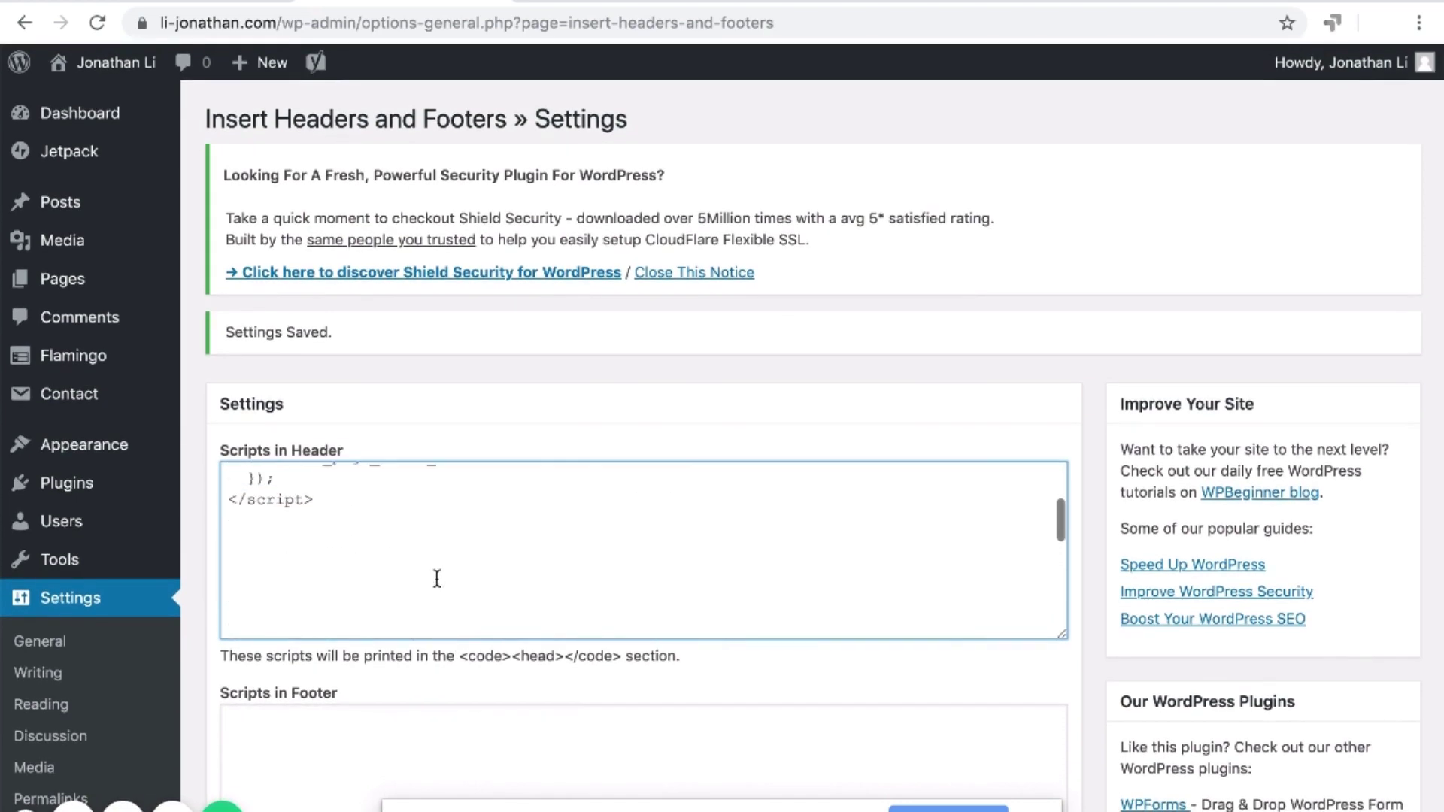
{"action": "scroll", "coordinate": [437, 578], "scroll_direction": "down", "scroll_amount": 1}
{"action": "key", "text": "ctrl+v"}
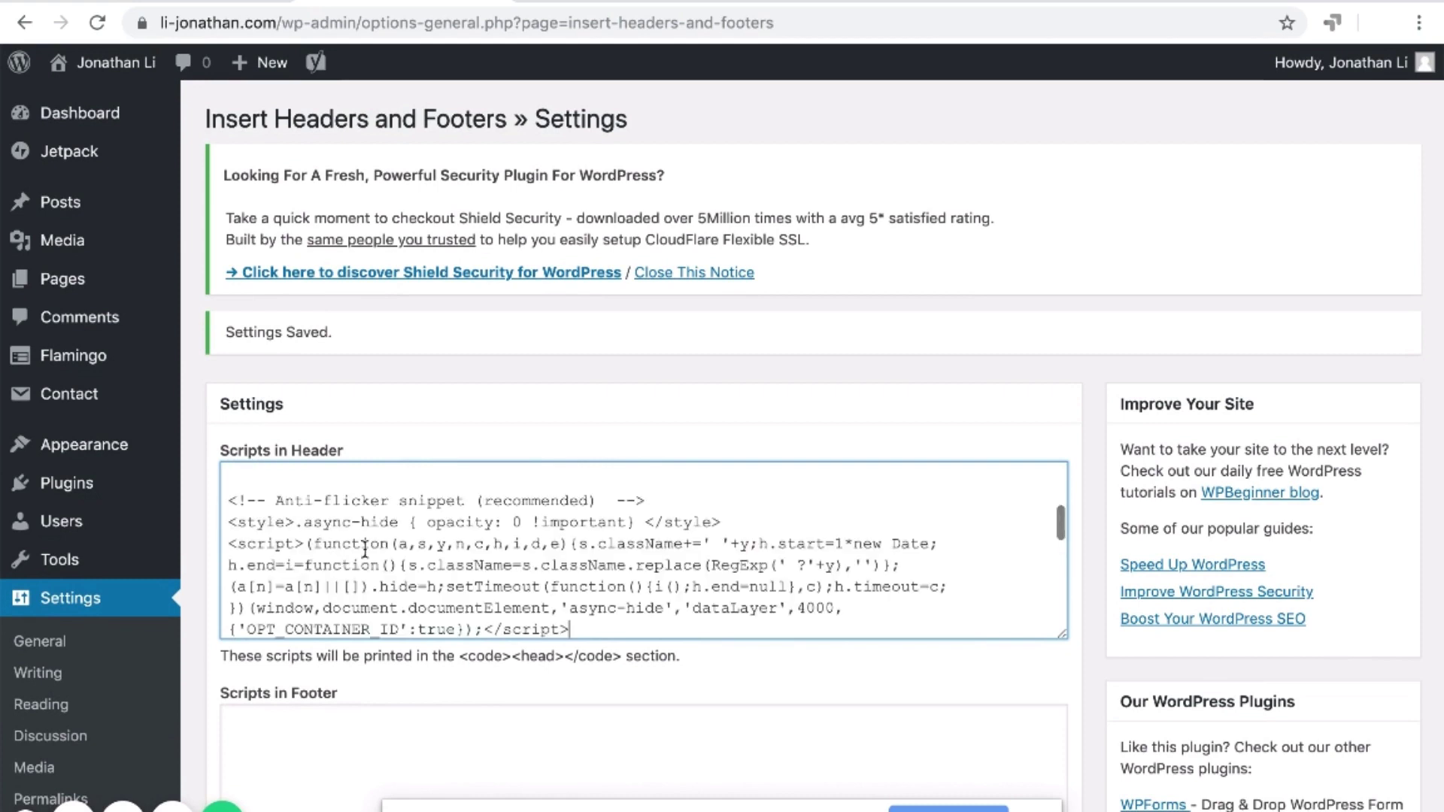
Check the placement of the anti-flicker snippet relative to the Google Analytics global site tag in the header scripts
{"action": "scroll", "coordinate": [364, 545], "scroll_direction": "up", "scroll_amount": 2}
{"action": "scroll", "coordinate": [365, 548], "scroll_direction": "down", "scroll_amount": 1}
{"action": "scroll", "coordinate": [365, 548], "scroll_direction": "down", "scroll_amount": 1}
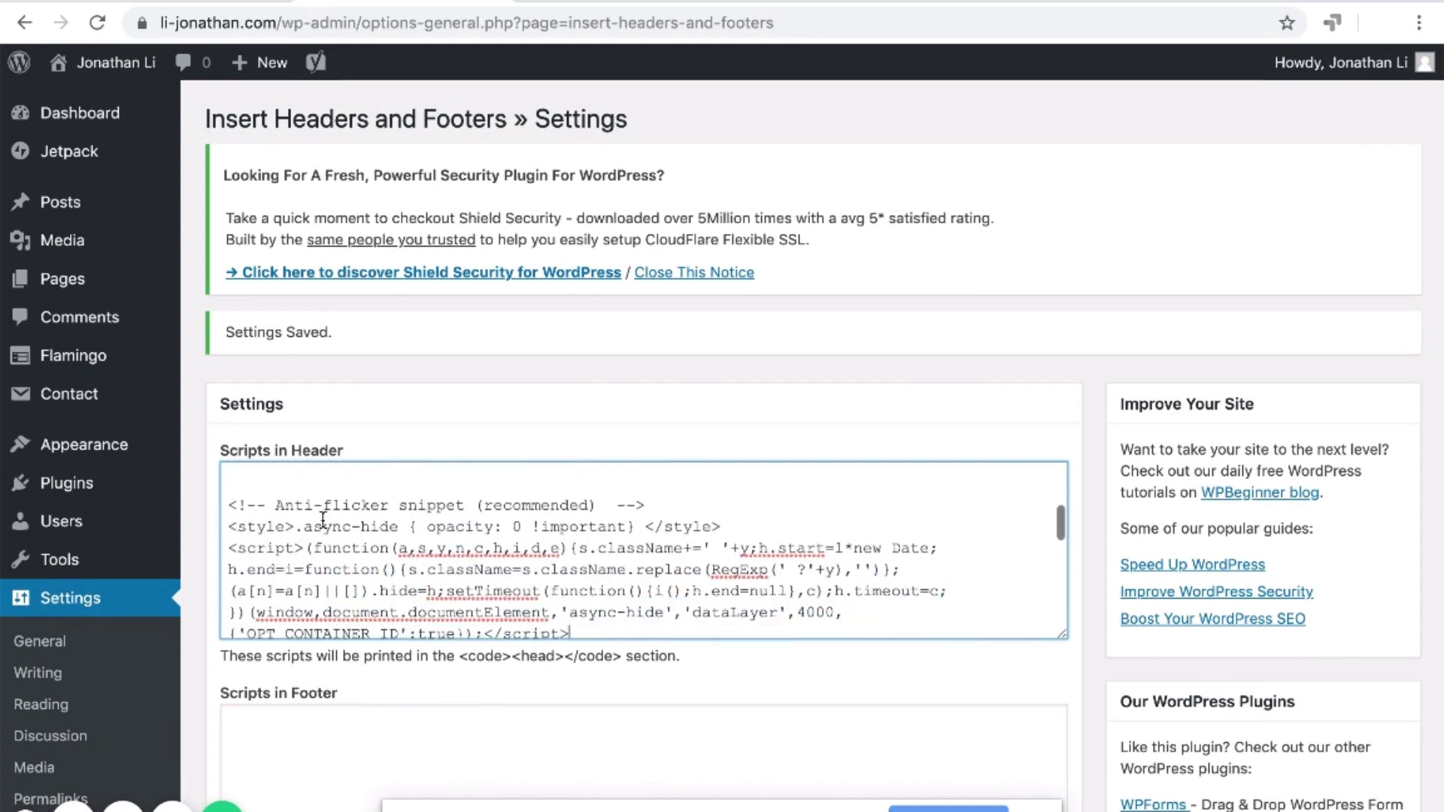
{"action": "scroll", "coordinate": [301, 521], "scroll_direction": "down", "scroll_amount": 4}
{"action": "scroll", "coordinate": [299, 521], "scroll_direction": "up", "scroll_amount": 2}
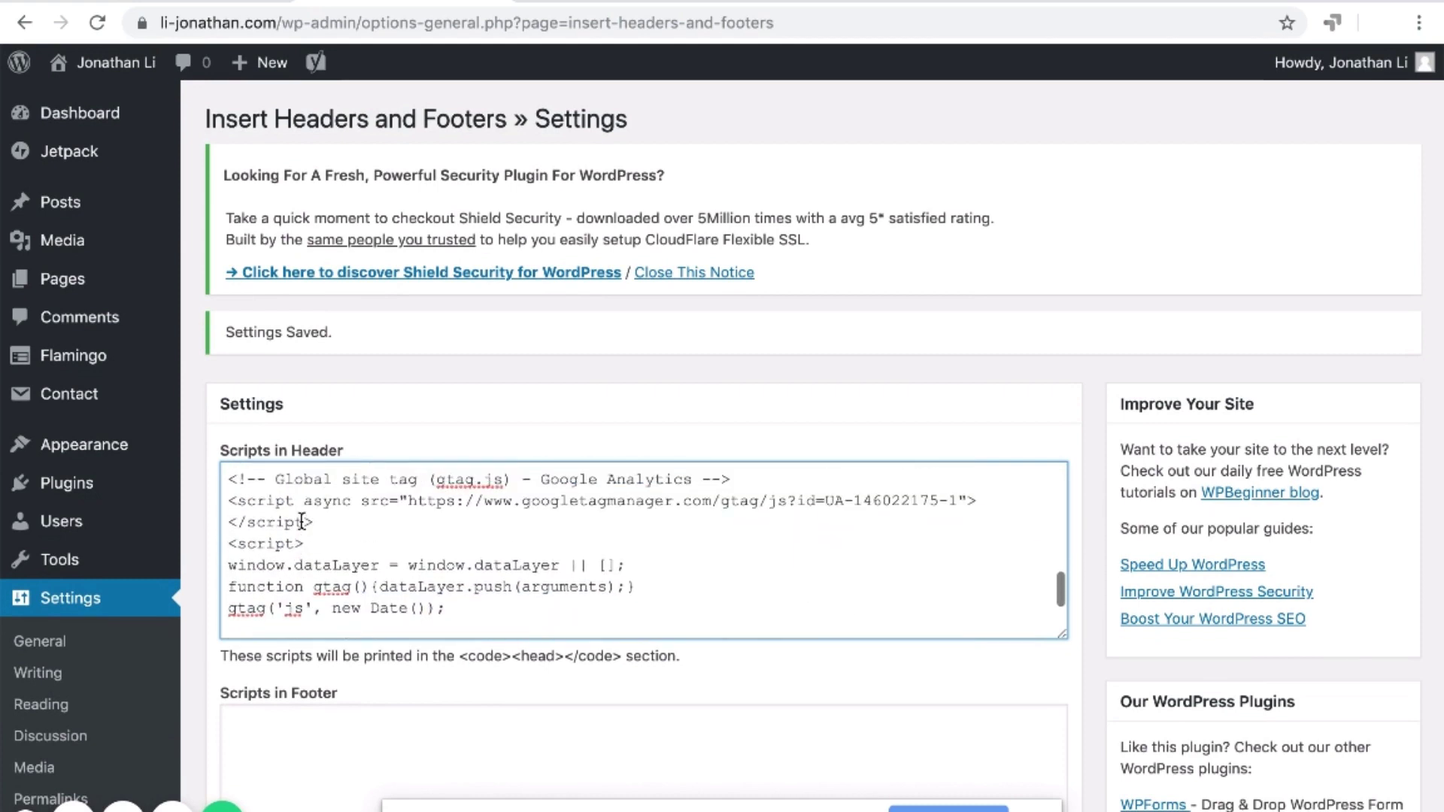
{"action": "left_click_drag", "start_coordinate": [233, 502], "coordinate": [467, 661]}
{"action": "scroll", "coordinate": [455, 516], "scroll_direction": "up", "scroll_amount": 1}
{"action": "key", "text": "BackSpace"}
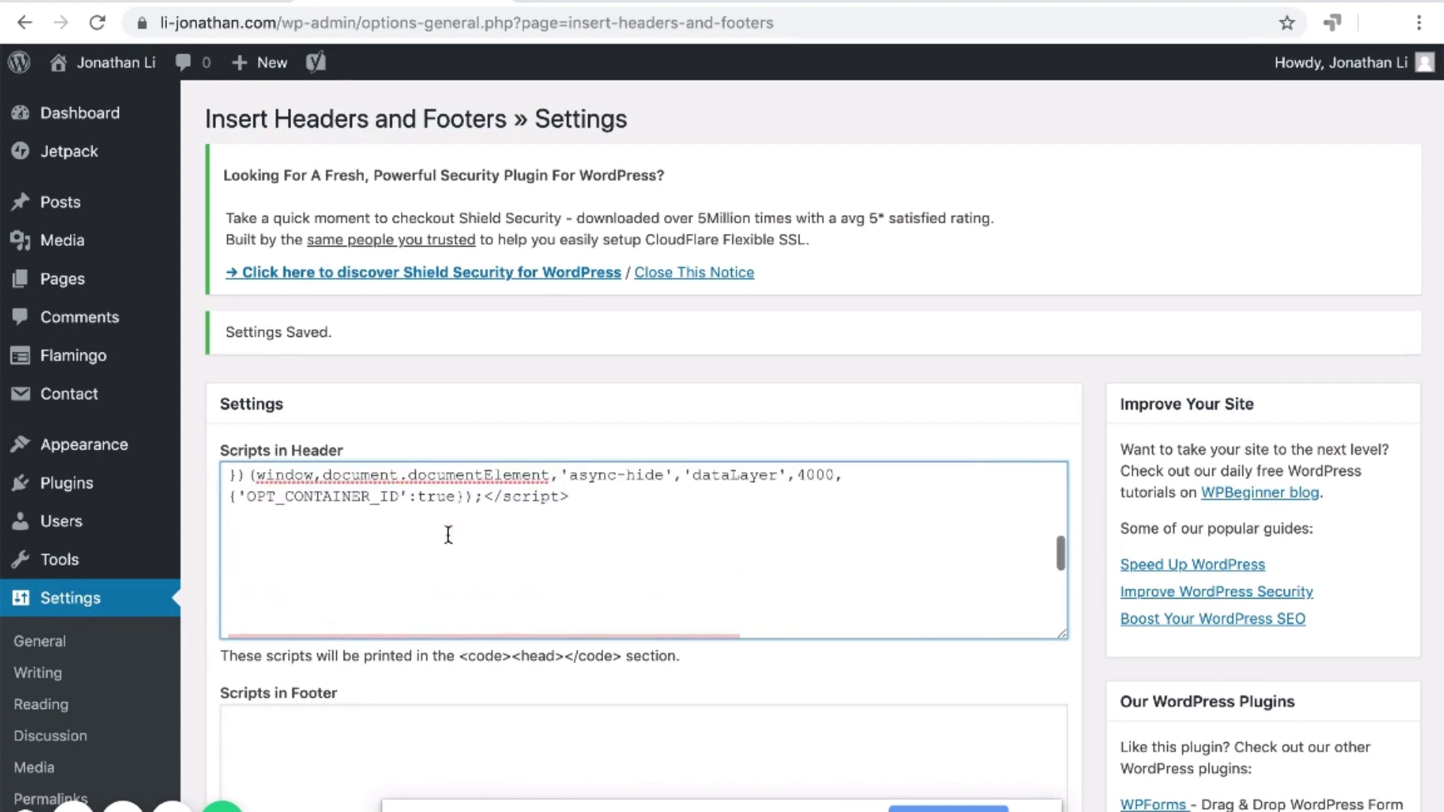
{"action": "scroll", "coordinate": [443, 526], "scroll_direction": "up", "scroll_amount": 2}
{"action": "scroll", "coordinate": [473, 556], "scroll_direction": "down", "scroll_amount": 1}
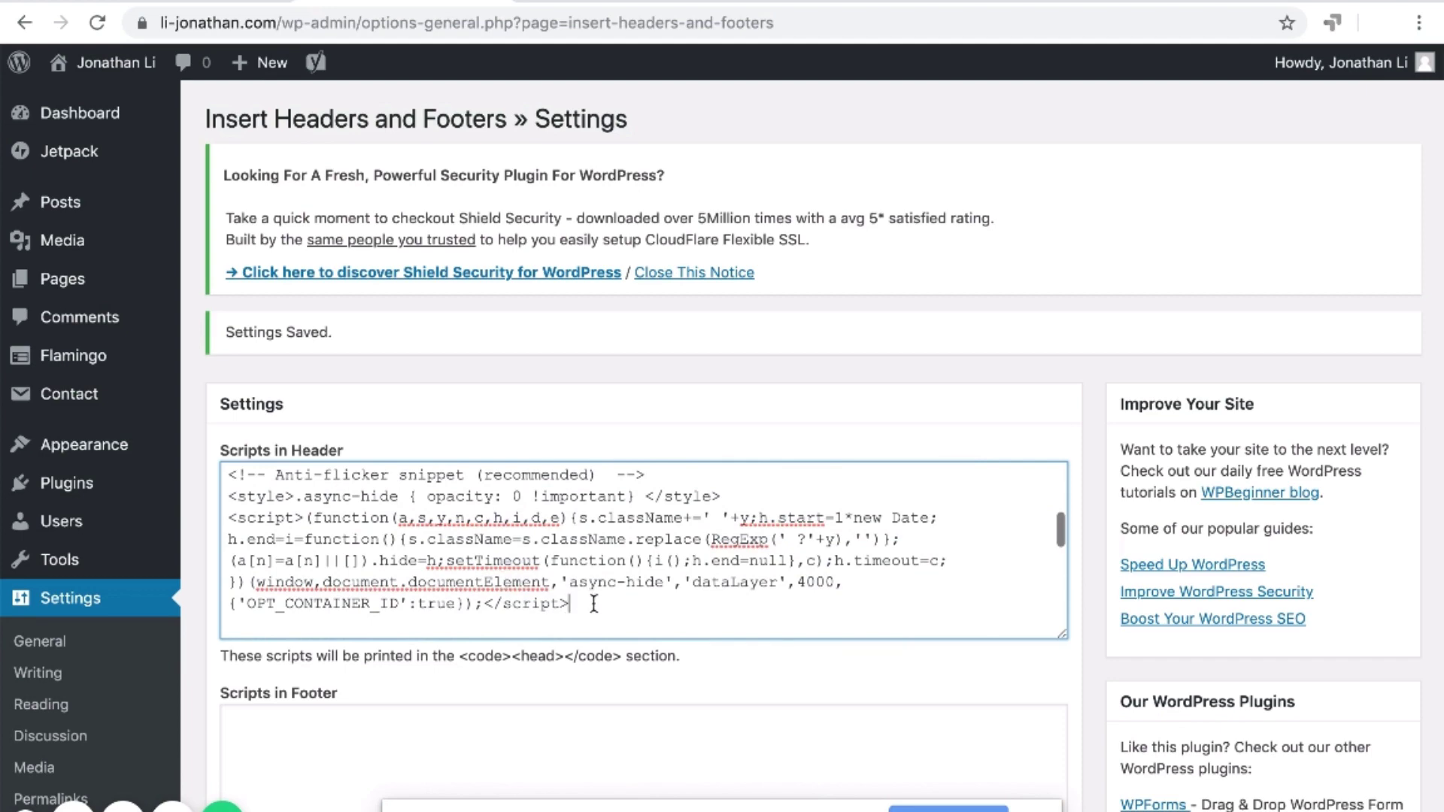
{"action": "left_click_drag", "start_coordinate": [593, 604], "coordinate": [248, 461]}
{"action": "left_click", "coordinate": [336, 591]}
{"action": "scroll", "coordinate": [336, 592], "scroll_direction": "down", "scroll_amount": 2}
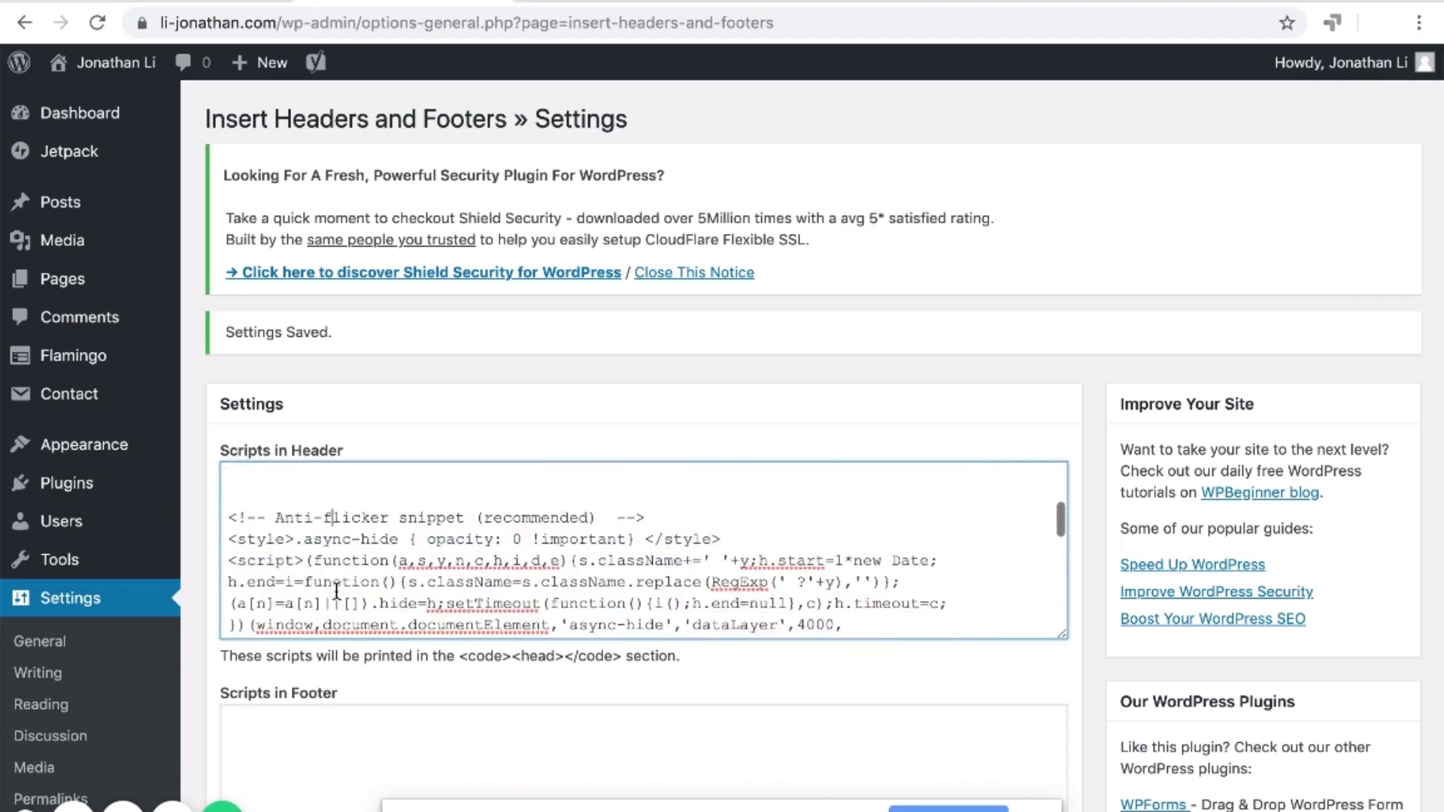
{"action": "scroll", "coordinate": [336, 591], "scroll_direction": "down", "scroll_amount": 1}
{"action": "left_click_drag", "start_coordinate": [617, 602], "coordinate": [230, 480]}
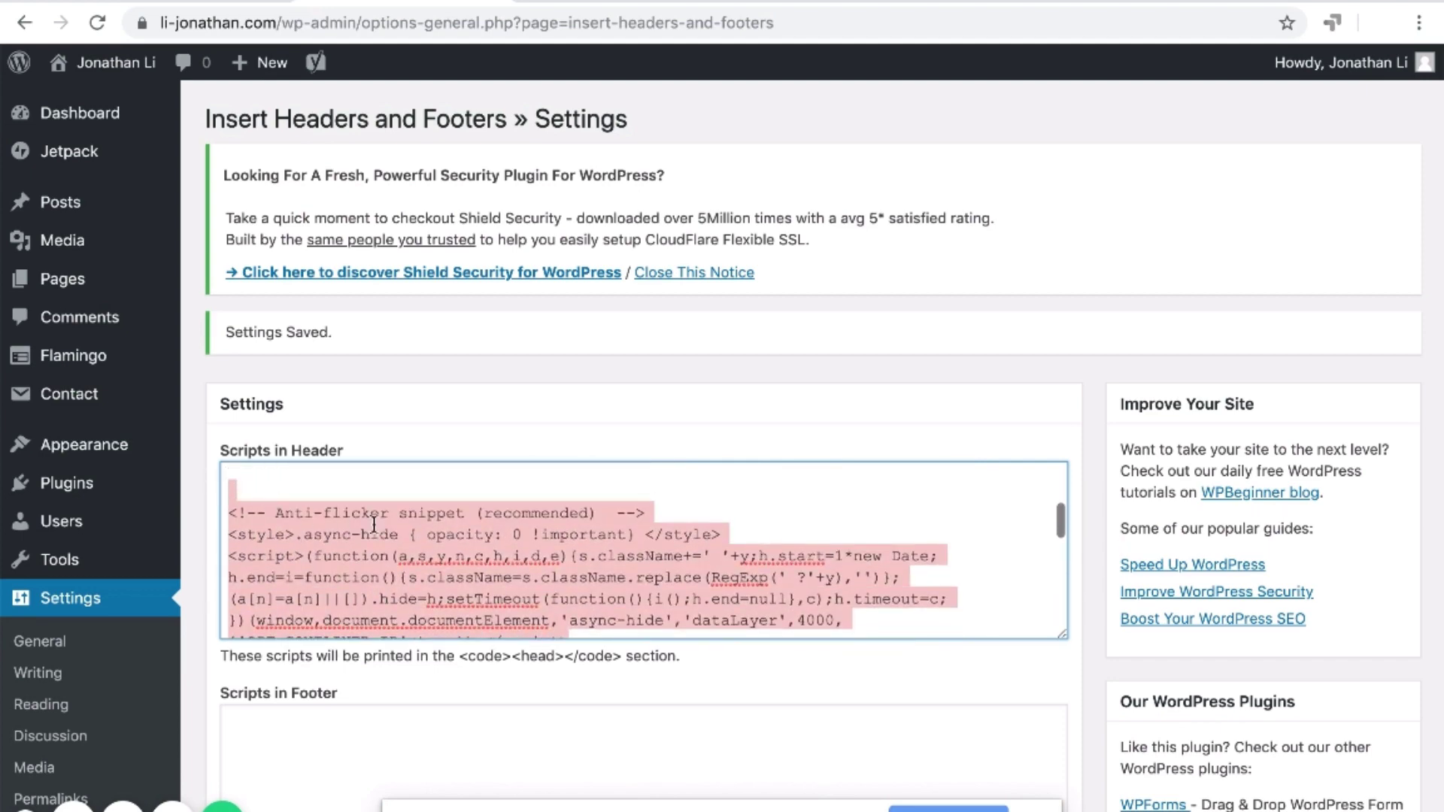
{"action": "left_click", "coordinate": [443, 528]}
{"action": "scroll", "coordinate": [413, 551], "scroll_direction": "down", "scroll_amount": 2}
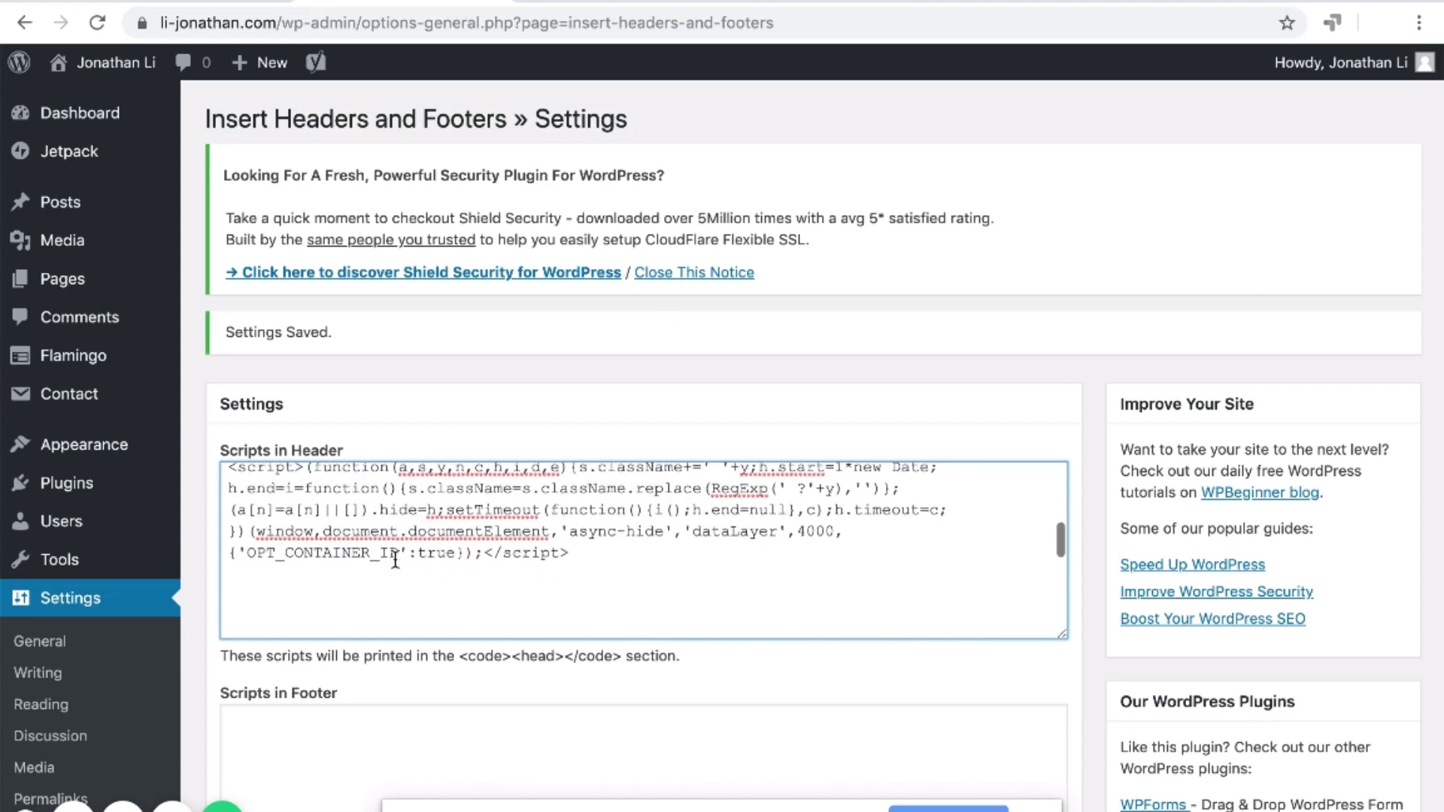
Replace OPT_CONTAINER_ID in the anti-flicker snippet with the optimize_id GTM-TR4XVDP copied from the Google Analytics tag
{"action": "left_click_drag", "start_coordinate": [397, 557], "coordinate": [248, 554]}
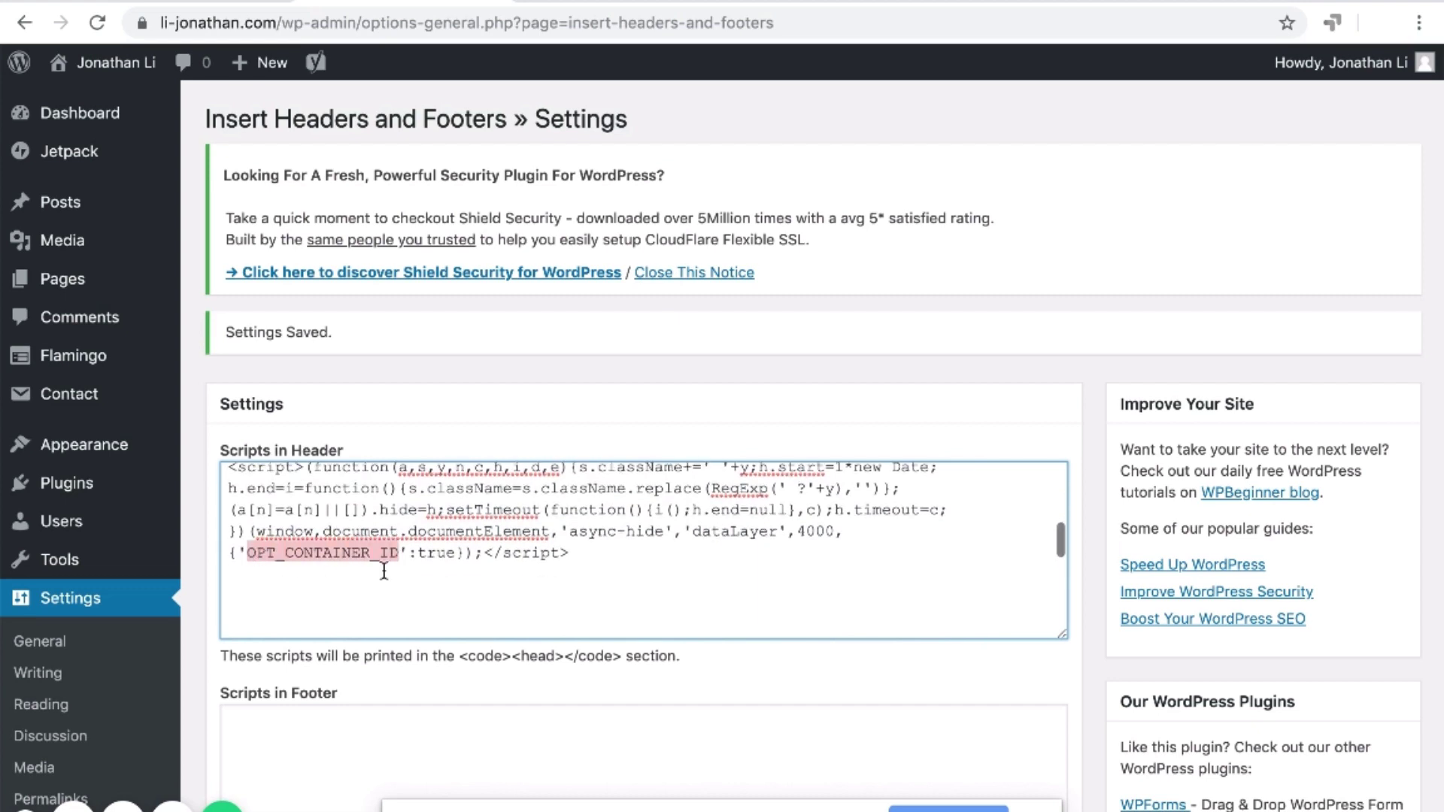
{"action": "scroll", "coordinate": [384, 570], "scroll_direction": "down", "scroll_amount": 1}
{"action": "scroll", "coordinate": [384, 570], "scroll_direction": "down", "scroll_amount": 5}
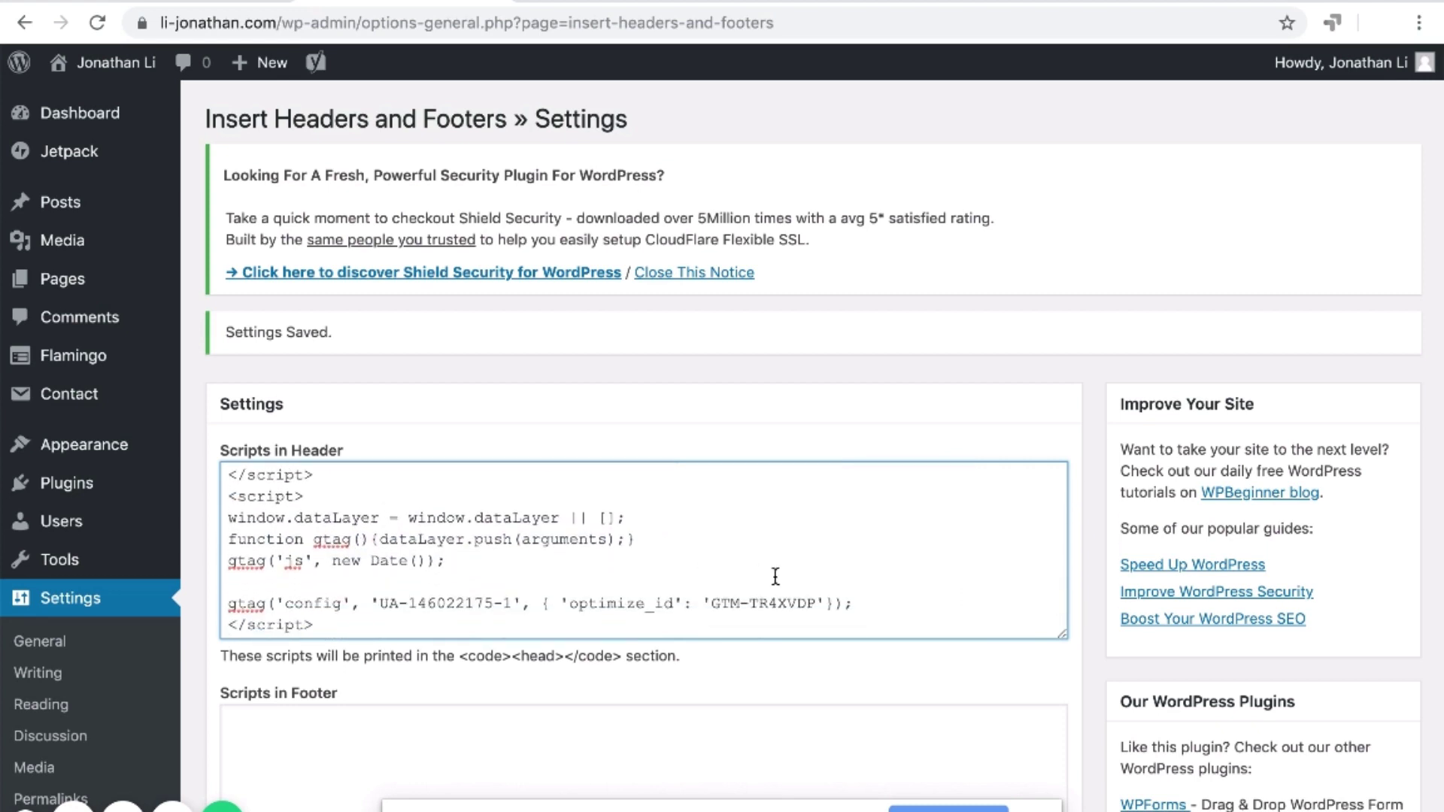
{"action": "left_click_drag", "start_coordinate": [714, 602], "coordinate": [818, 597]}
{"action": "key", "text": "ctrl+c"}
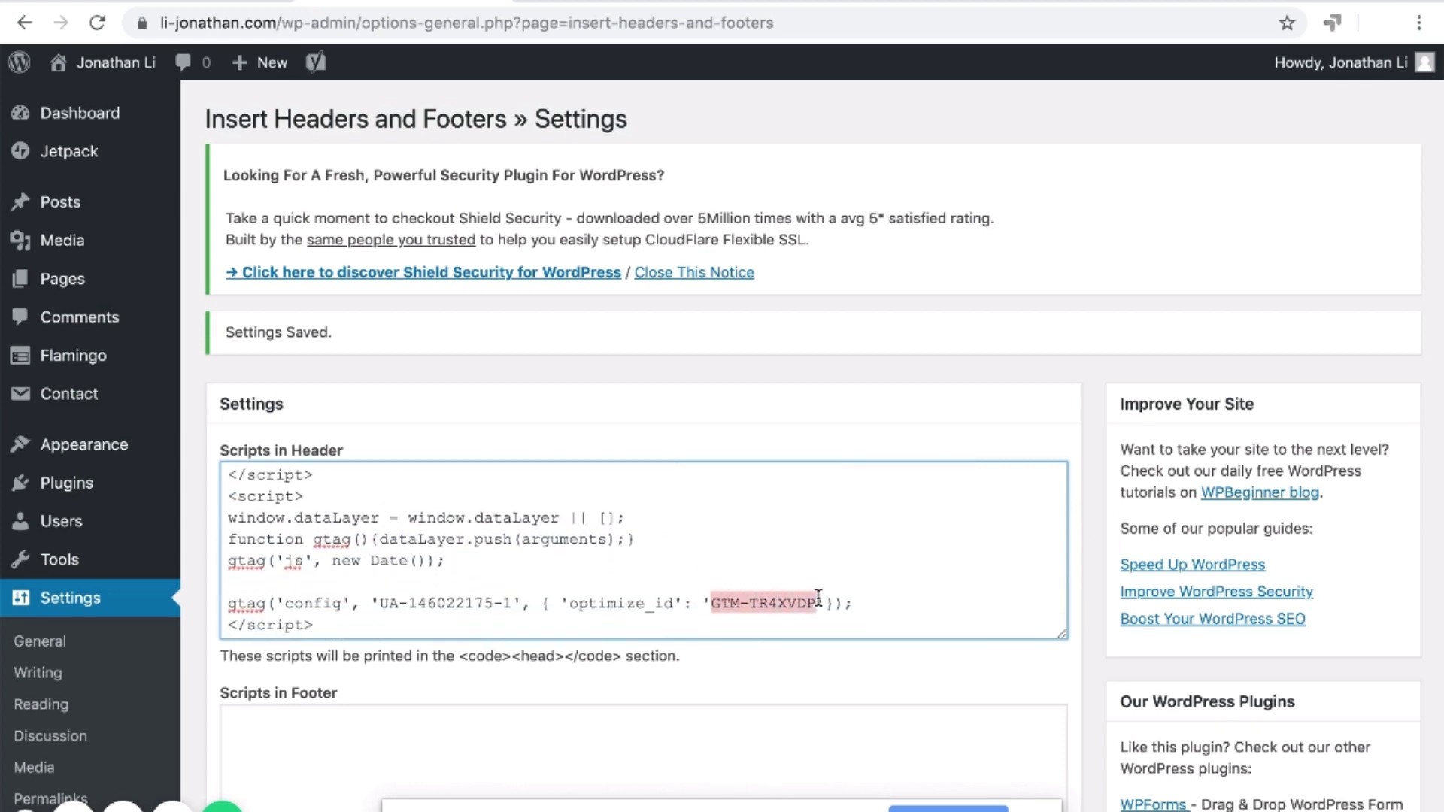
{"action": "scroll", "coordinate": [645, 569], "scroll_direction": "up", "scroll_amount": 1}
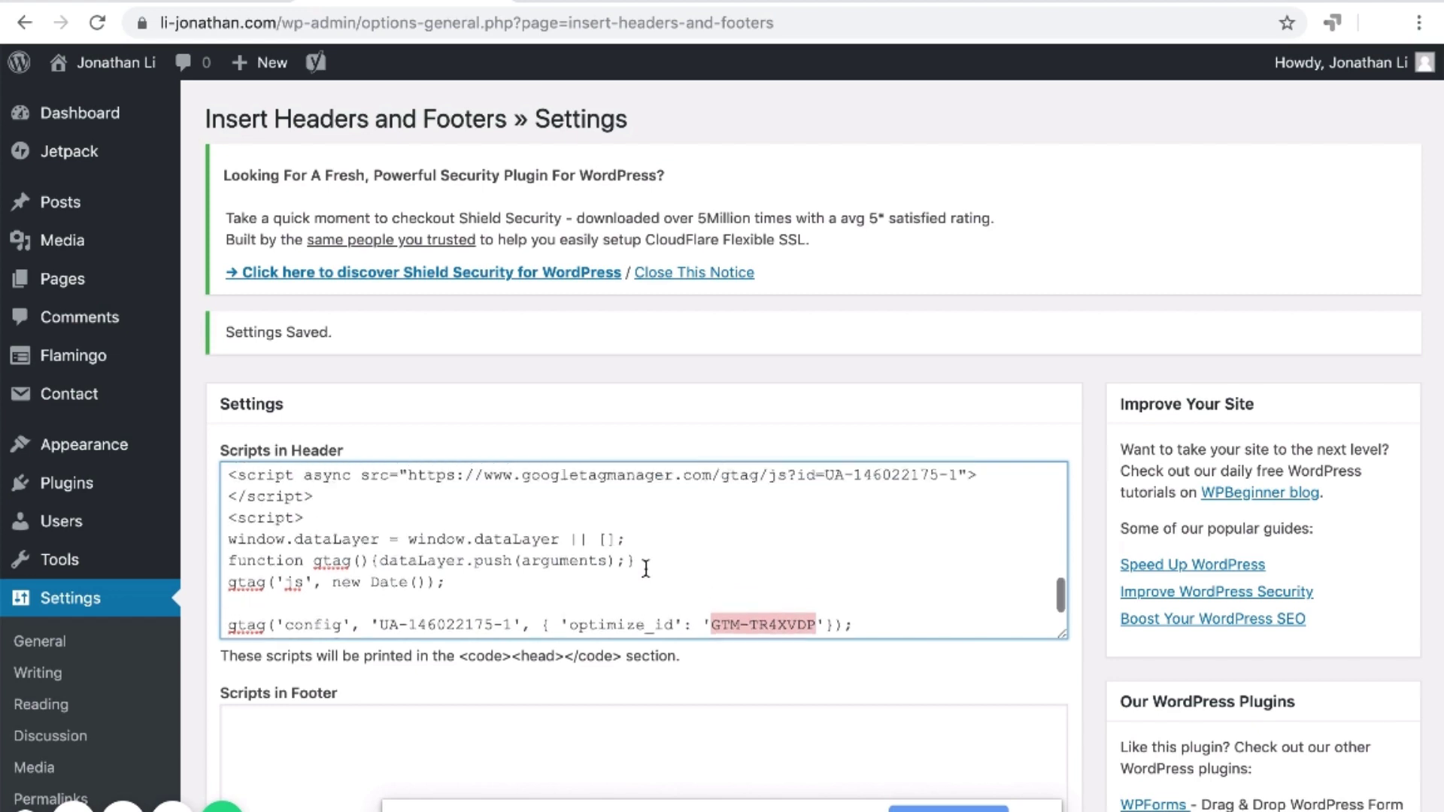
{"action": "scroll", "coordinate": [645, 569], "scroll_direction": "down", "scroll_amount": 1}
{"action": "scroll", "coordinate": [645, 569], "scroll_direction": "up", "scroll_amount": 5}
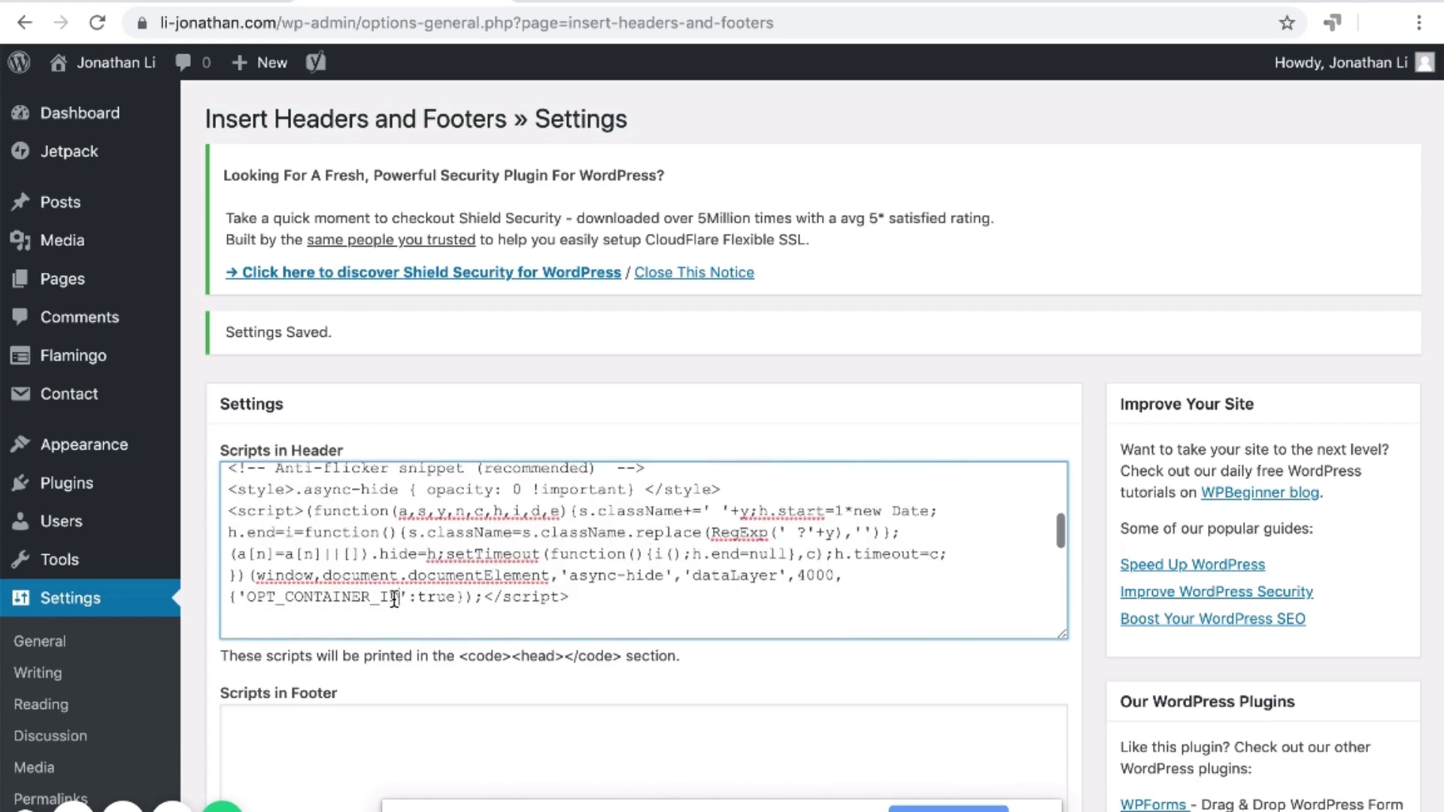
{"action": "left_click_drag", "start_coordinate": [394, 599], "coordinate": [251, 598]}
{"action": "key", "text": "ctrl+v"}
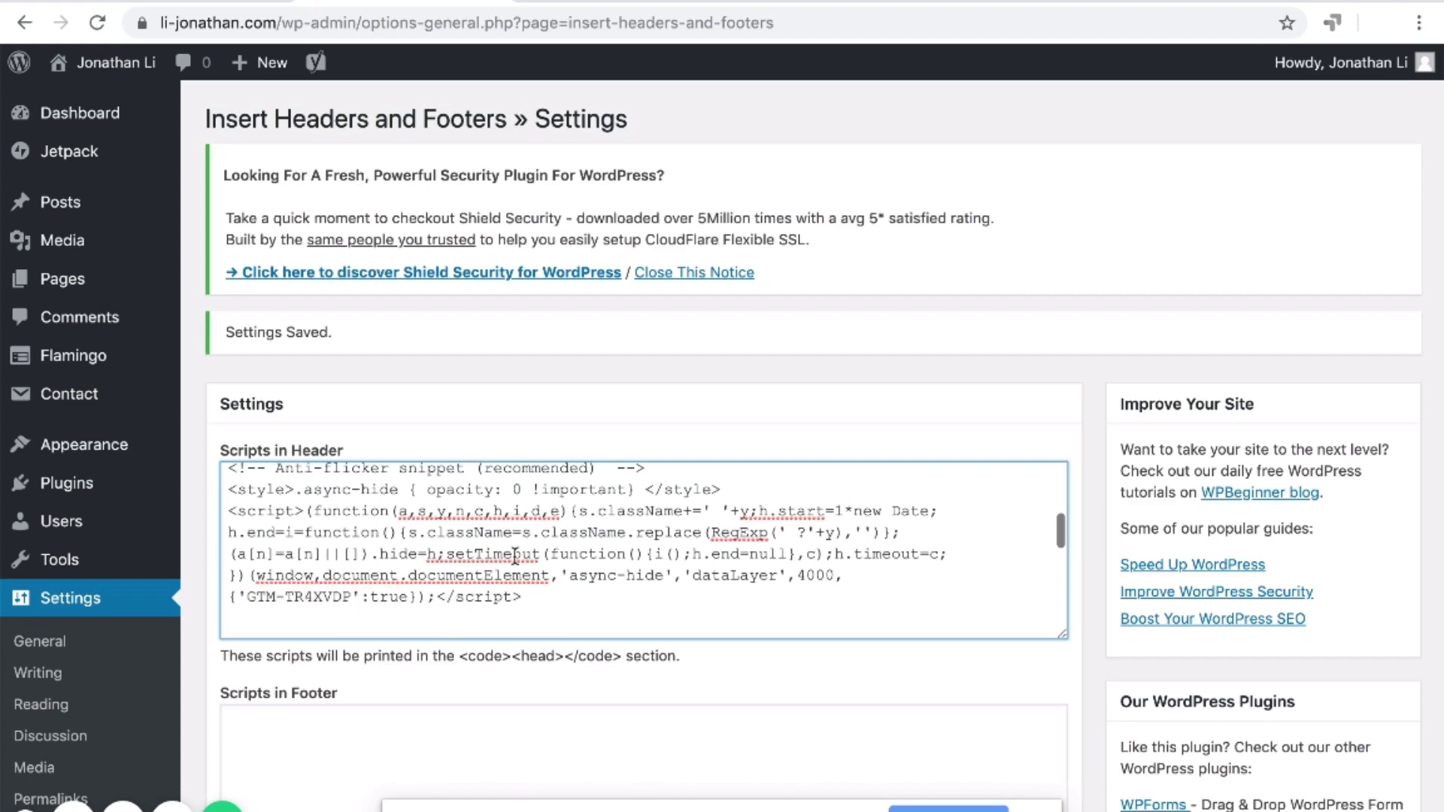
Save the Insert Headers and Footers settings with the updated header scripts
{"action": "scroll", "coordinate": [515, 555], "scroll_direction": "down", "scroll_amount": 10}
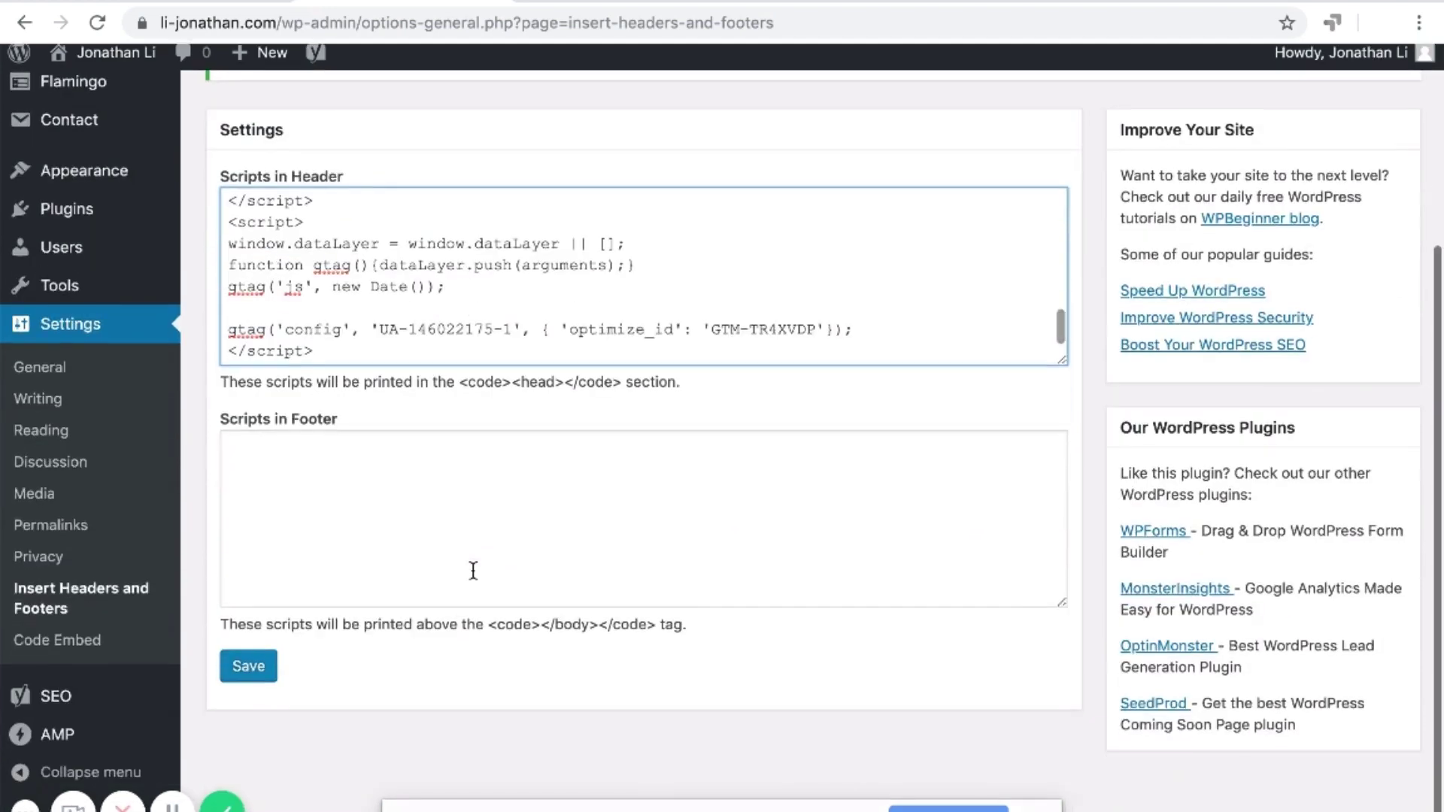
{"action": "left_click", "coordinate": [239, 671]}
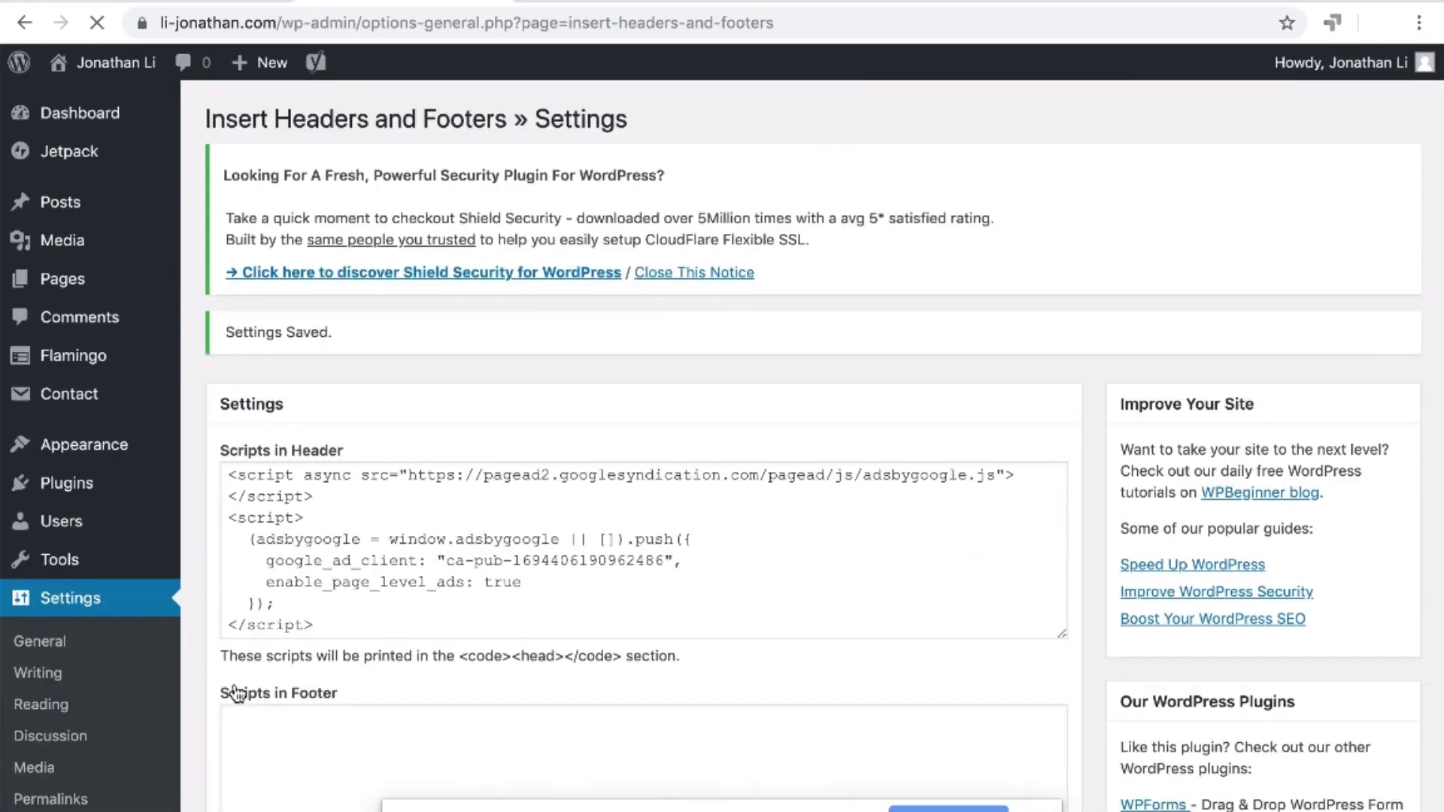
{"action": "scroll", "coordinate": [489, 496], "scroll_direction": "down", "scroll_amount": 5}
{"action": "scroll", "coordinate": [493, 503], "scroll_direction": "up", "scroll_amount": 5}
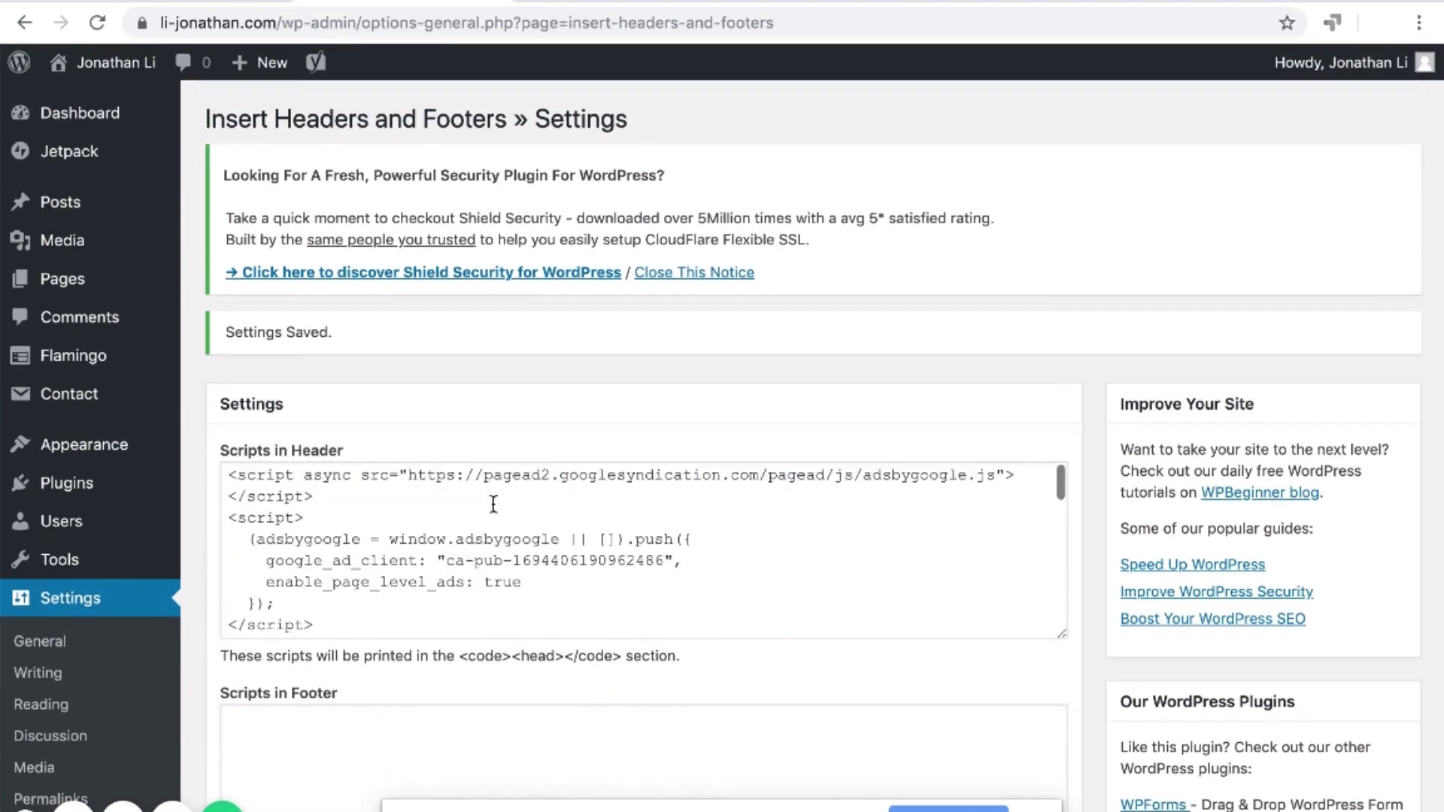
Return to the First Test details, rerun the Optimize installation diagnostics and read the new verification result
{"action": "left_click", "coordinate": [798, 4]}
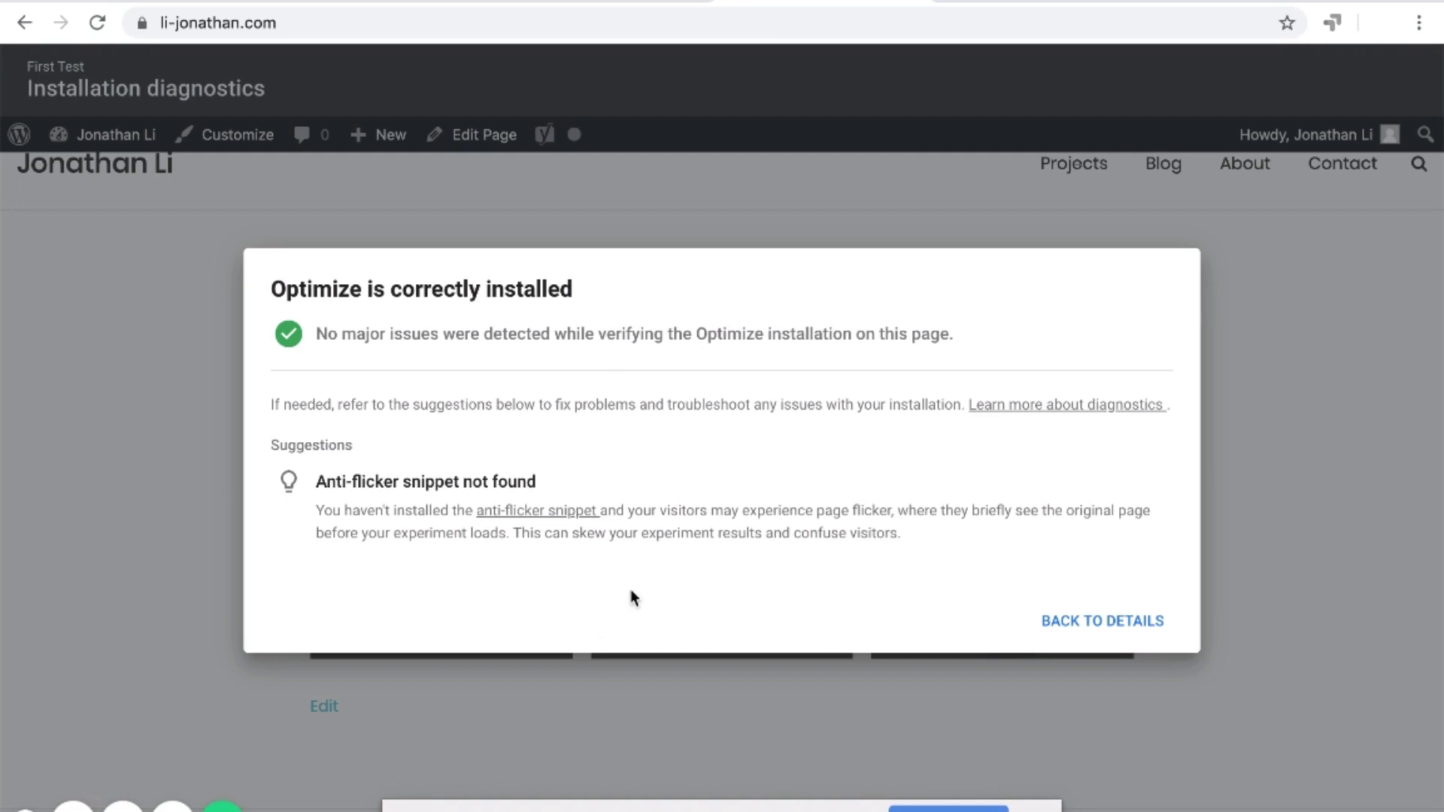
{"action": "left_click", "coordinate": [1081, 624]}
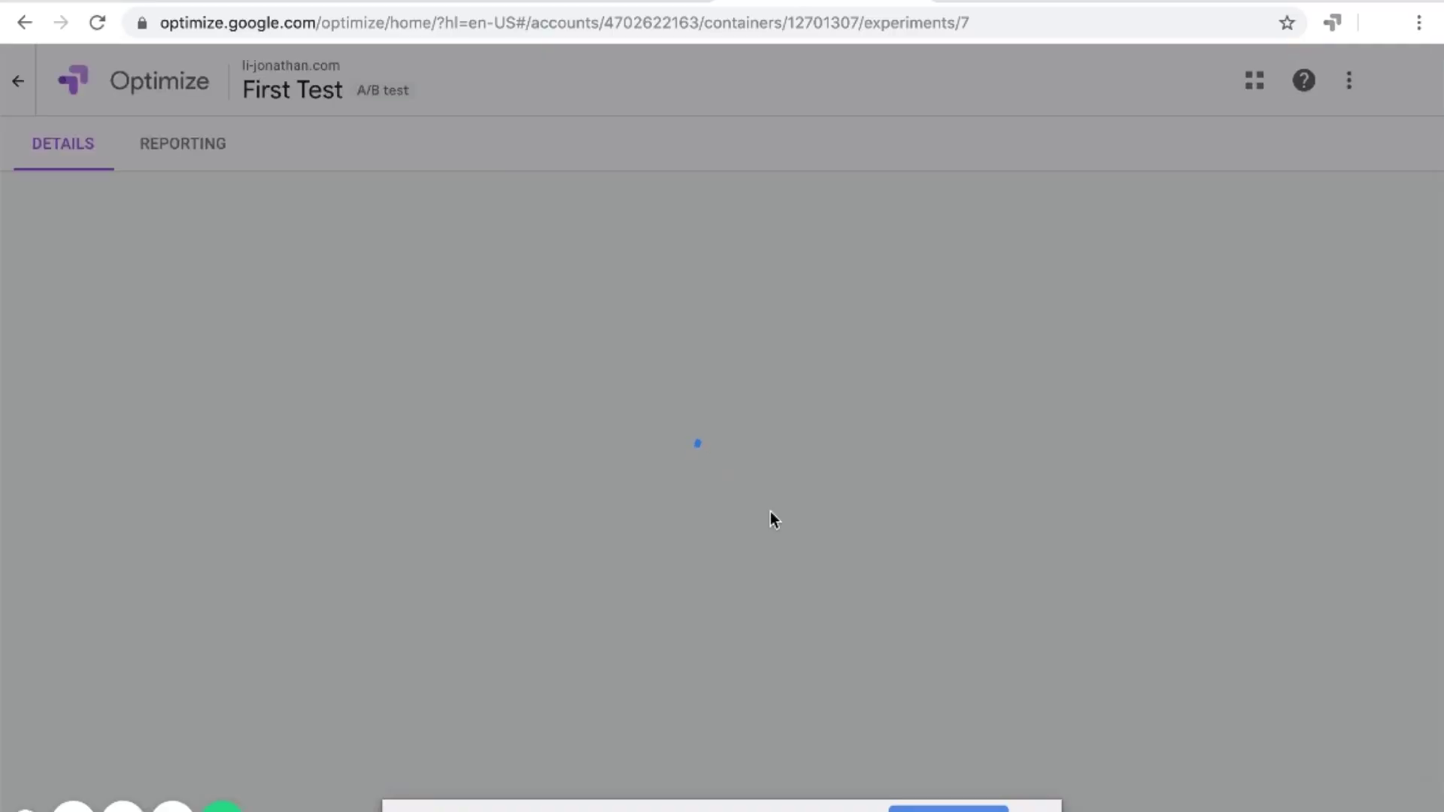
{"action": "scroll", "coordinate": [765, 516], "scroll_direction": "down", "scroll_amount": 10}
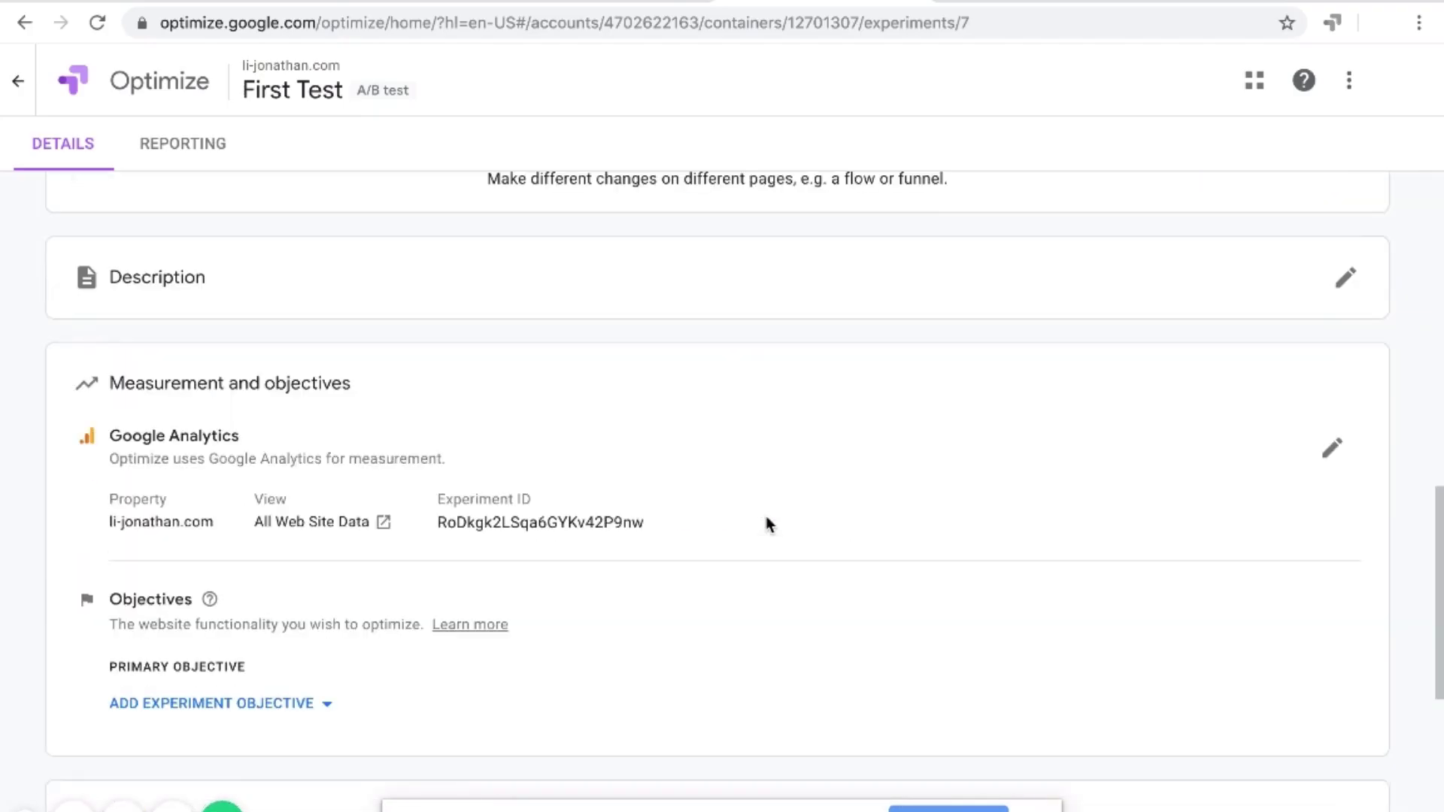
{"action": "scroll", "coordinate": [765, 517], "scroll_direction": "down", "scroll_amount": 6}
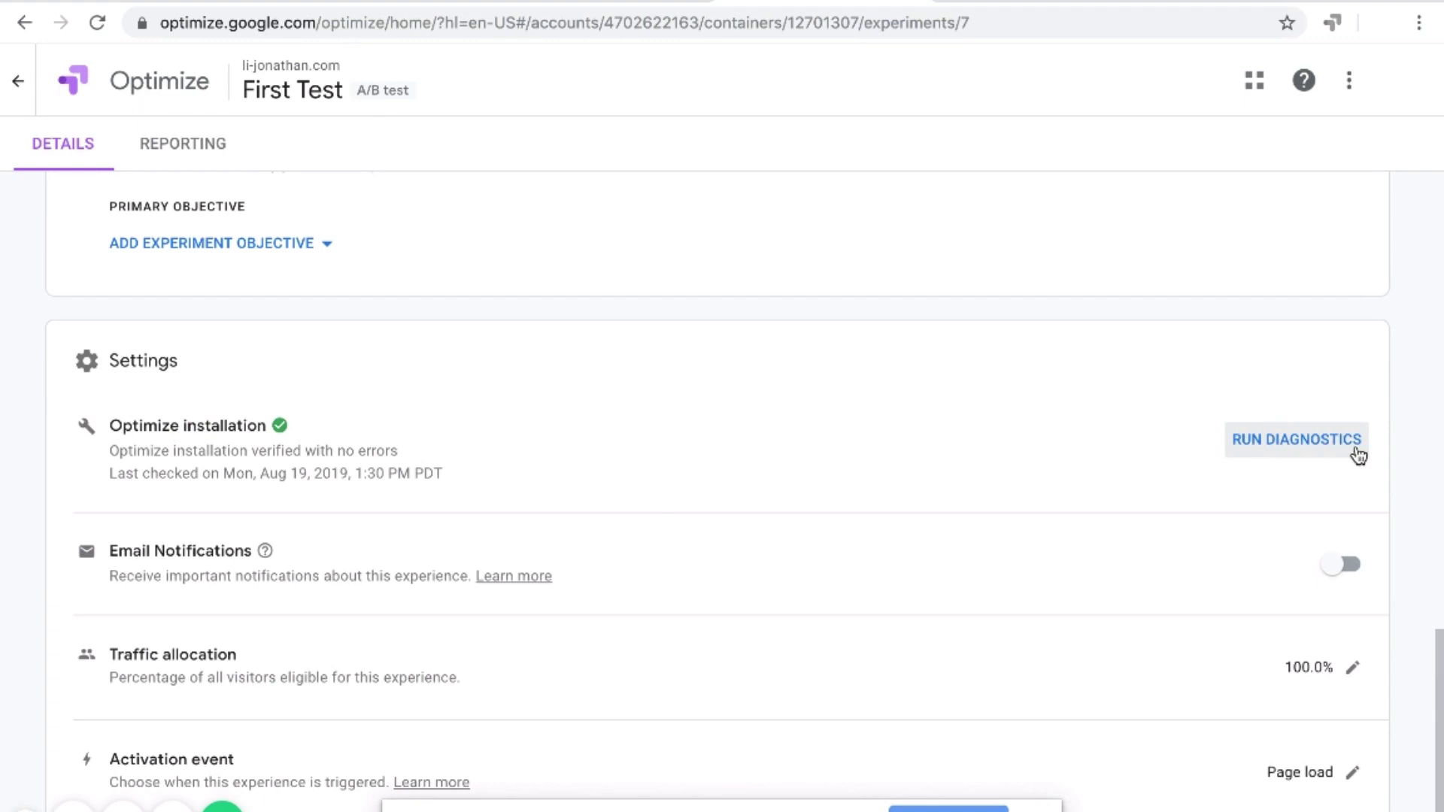
{"action": "left_click", "coordinate": [1271, 443]}
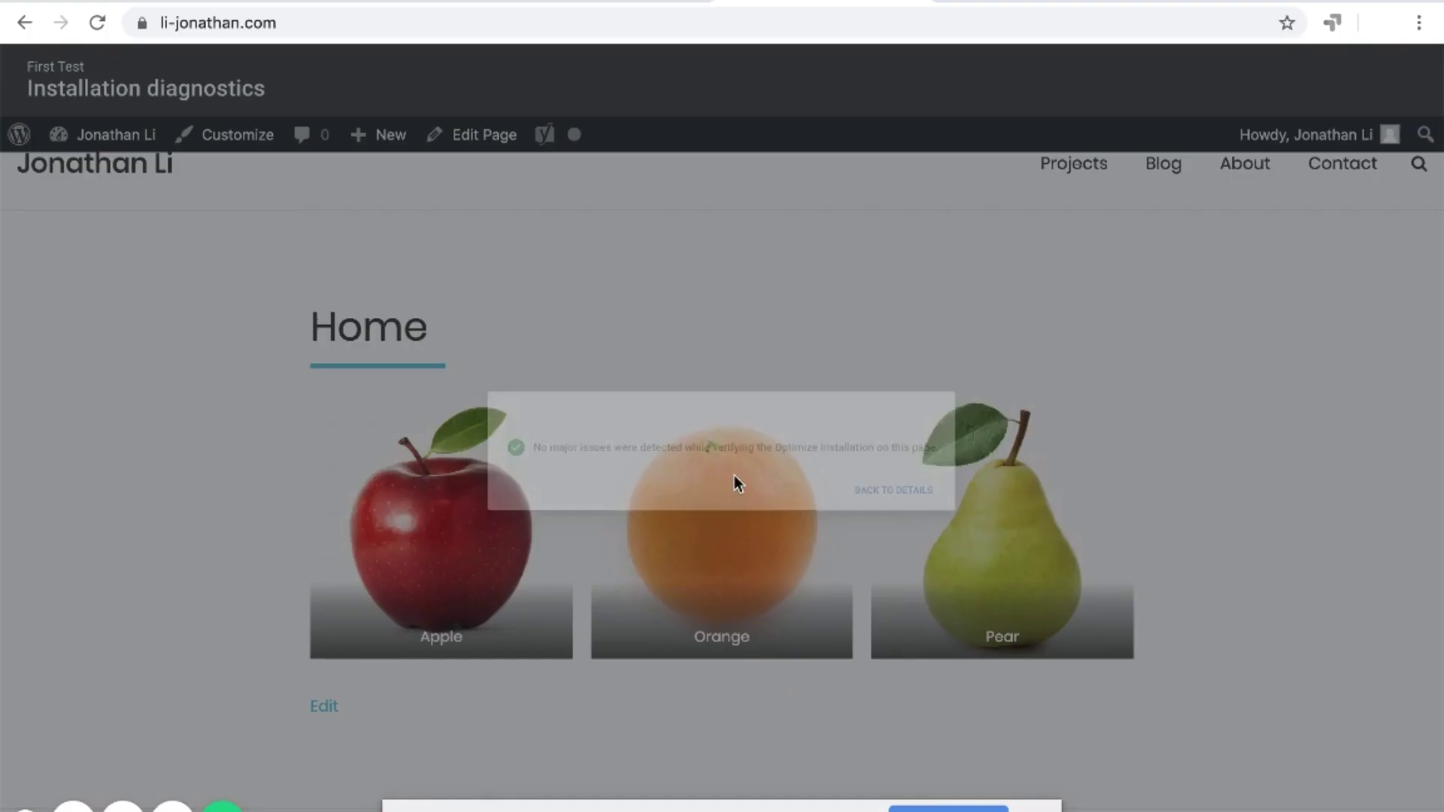
{"action": "left_click_drag", "start_coordinate": [399, 408], "coordinate": [684, 400]}
{"action": "left_click", "coordinate": [704, 409]}
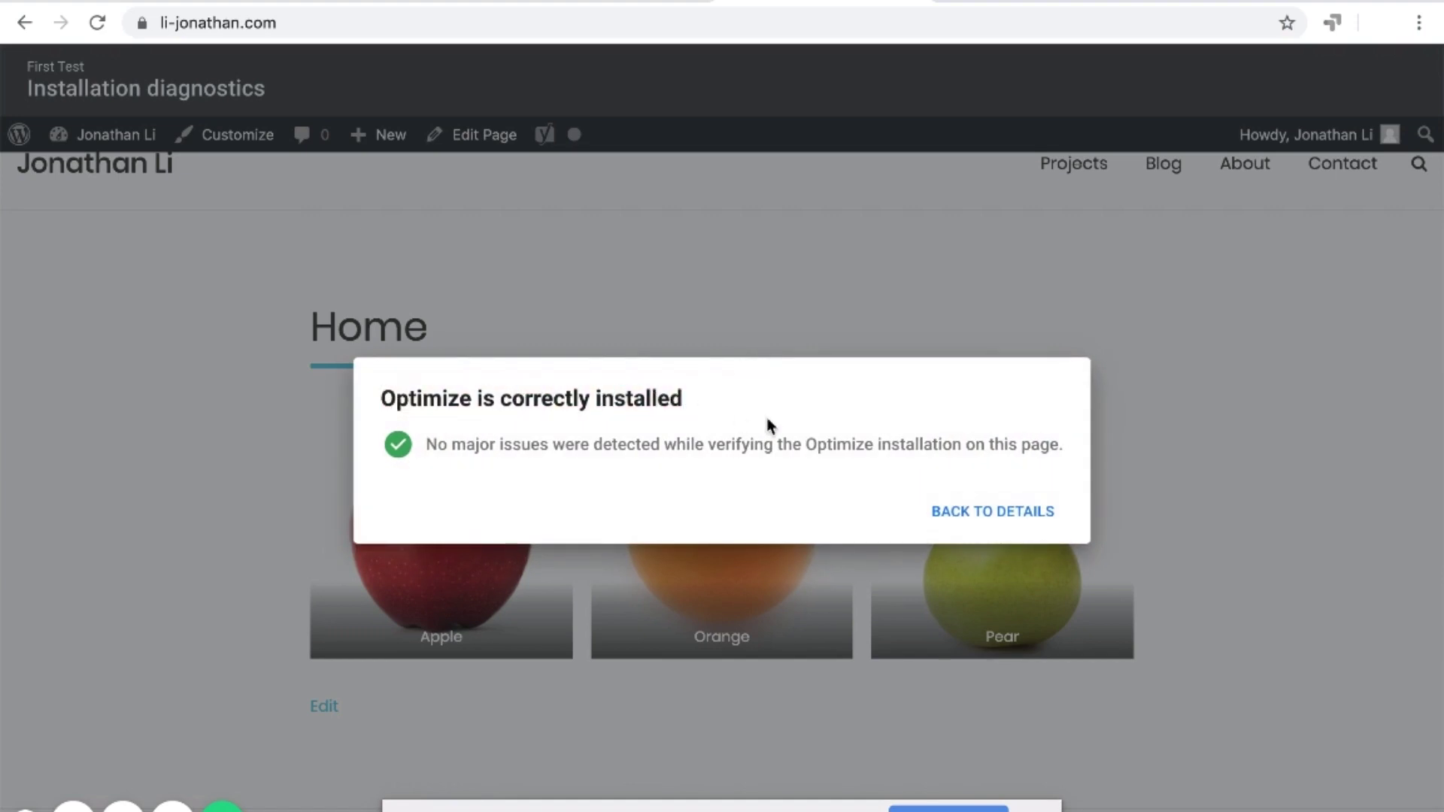
{"action": "left_click_drag", "start_coordinate": [464, 443], "coordinate": [736, 451]}
{"action": "left_click", "coordinate": [742, 449]}
Go back from the diagnostics report to the First Test details and review its targeting, measurement and objectives sections
{"action": "left_click", "coordinate": [966, 512]}
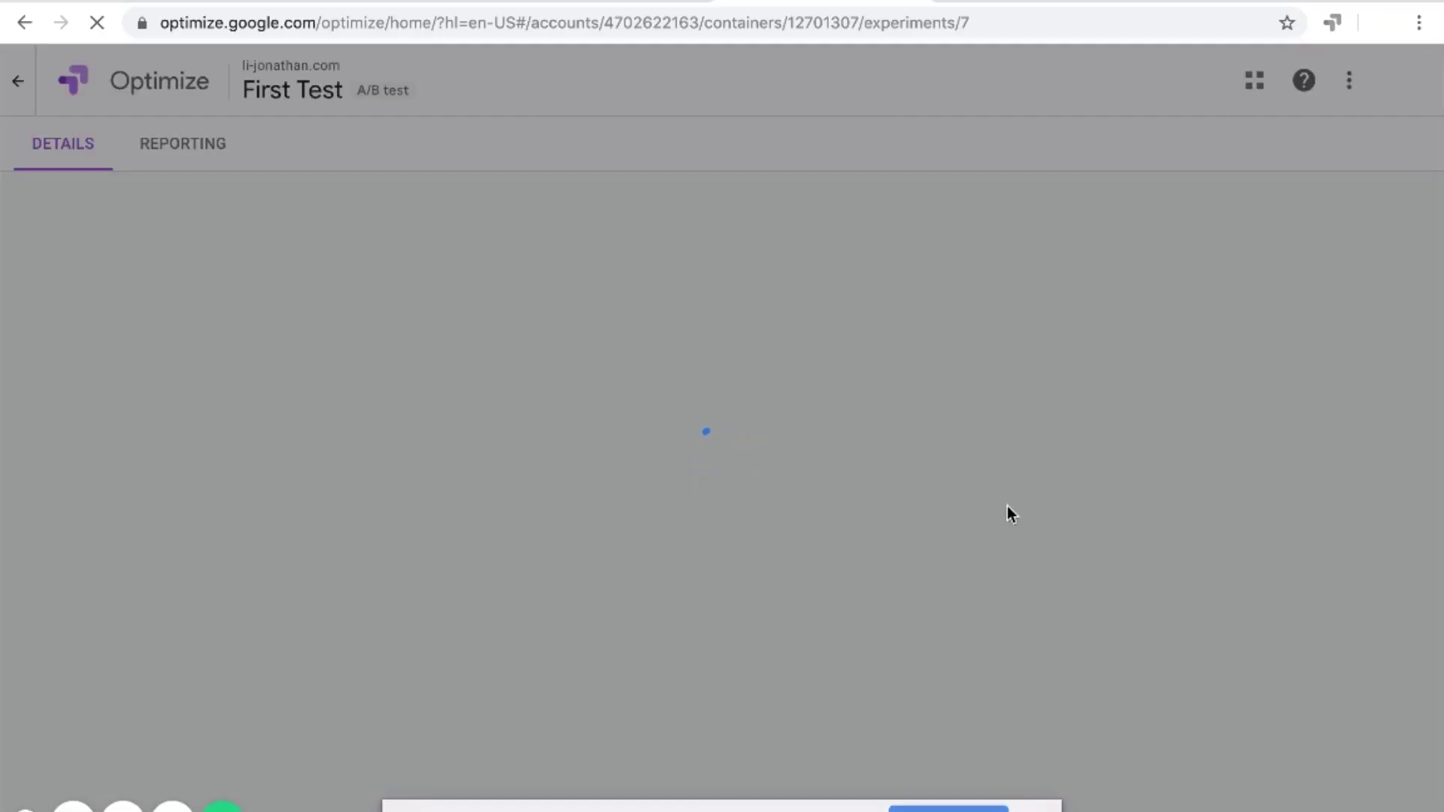
{"action": "scroll", "coordinate": [982, 426], "scroll_direction": "down", "scroll_amount": 5}
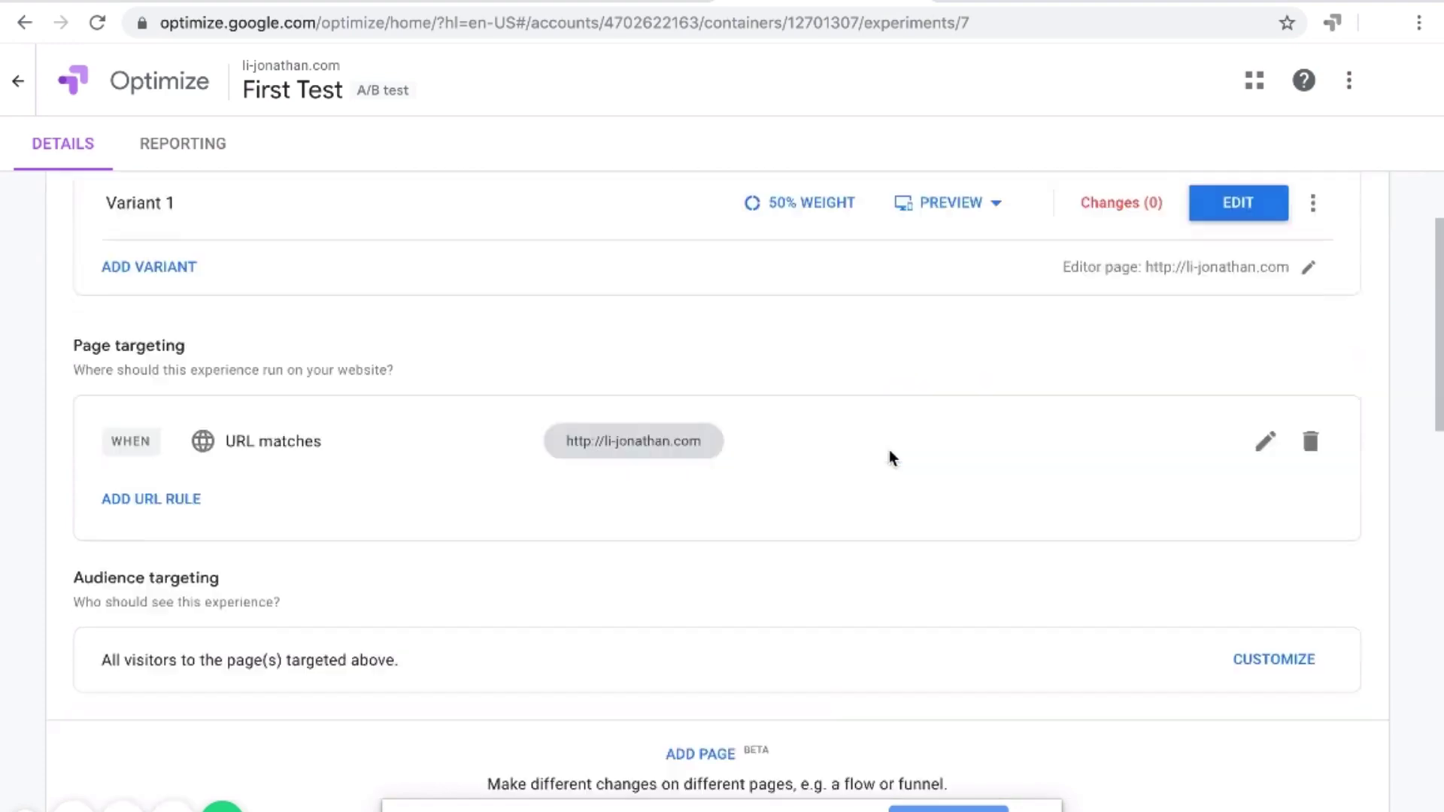
{"action": "scroll", "coordinate": [889, 453], "scroll_direction": "down", "scroll_amount": 10}
{"action": "scroll", "coordinate": [890, 453], "scroll_direction": "up", "scroll_amount": 5}
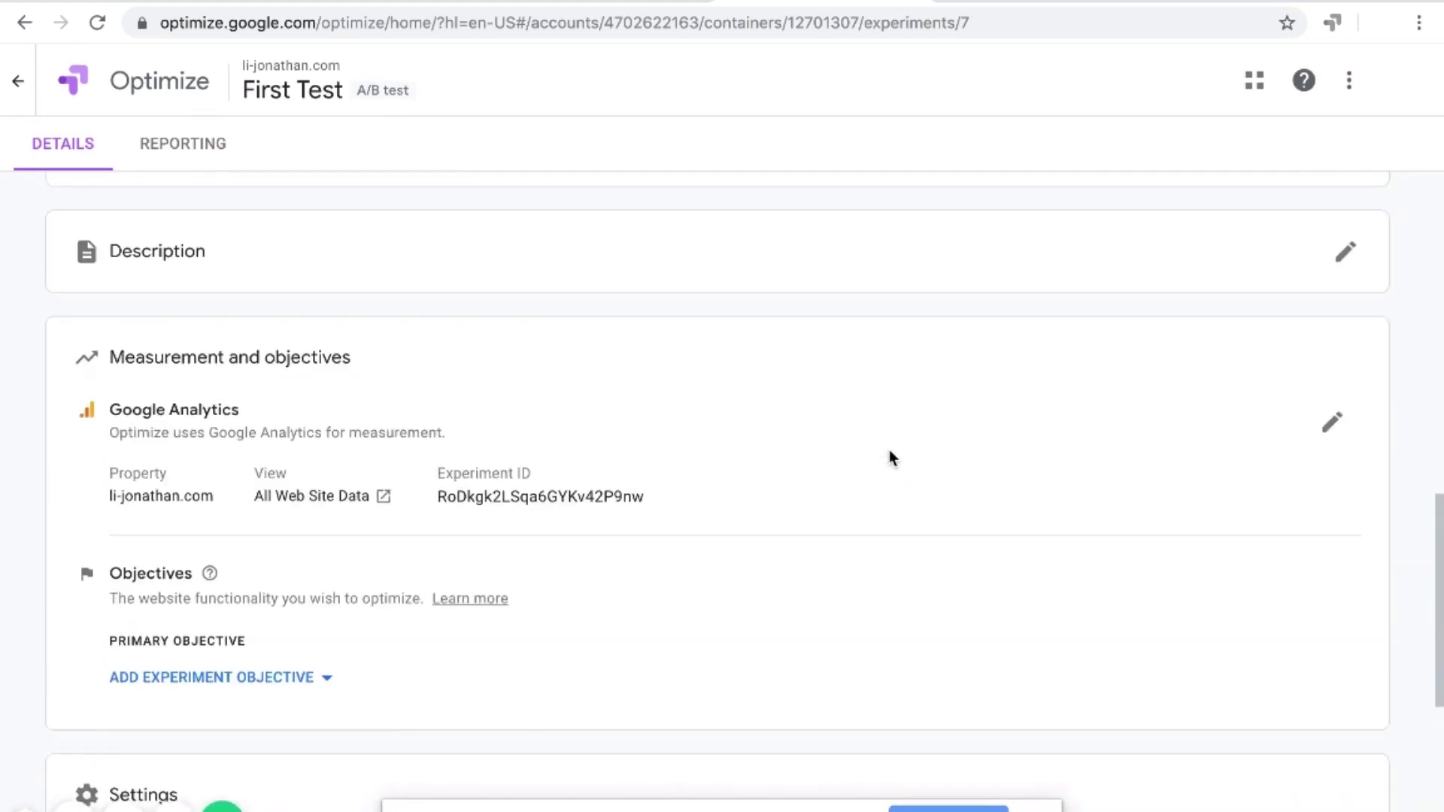
Add Bounces from the list of objectives as the primary objective of First Test
{"action": "scroll", "coordinate": [890, 452], "scroll_direction": "up", "scroll_amount": 7}
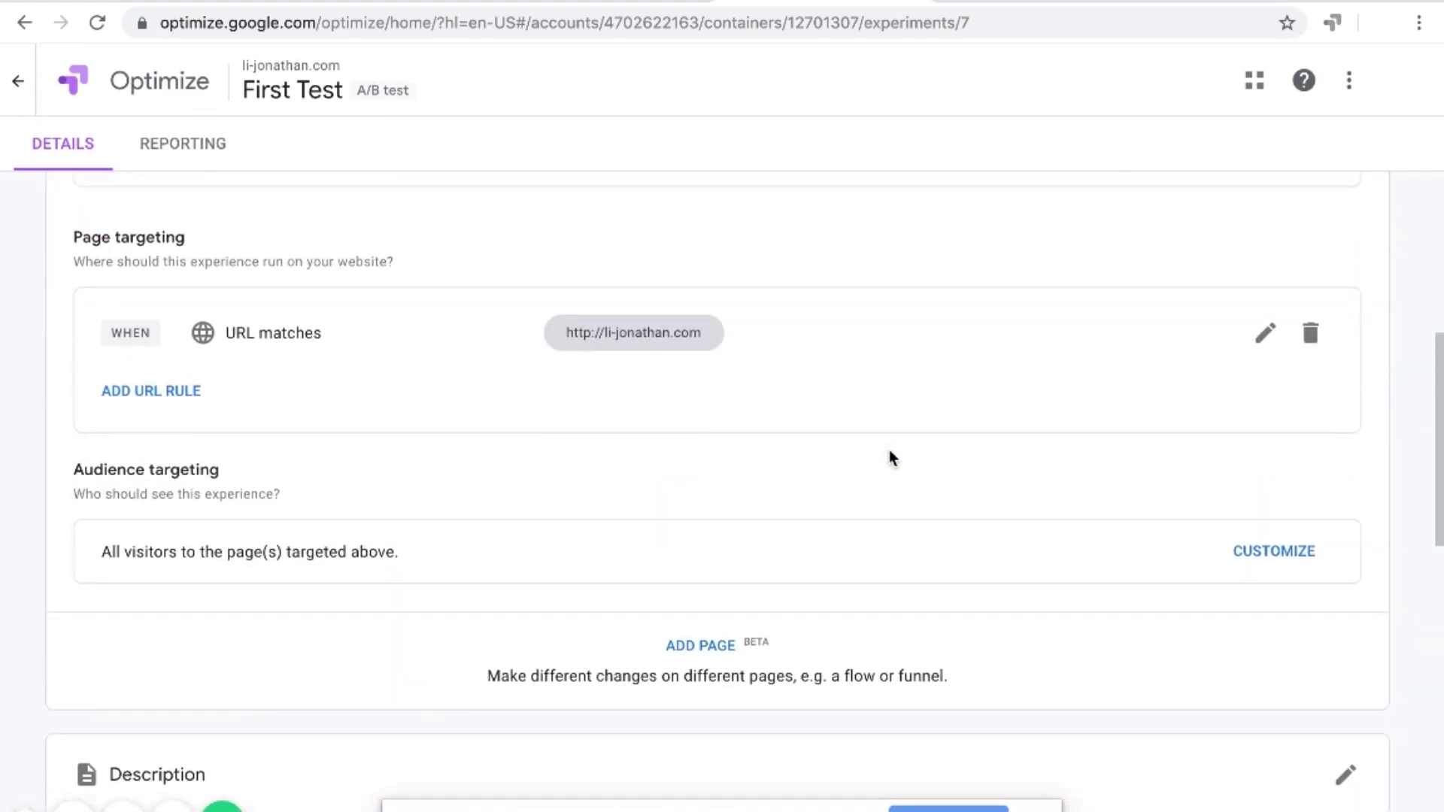
{"action": "scroll", "coordinate": [890, 459], "scroll_direction": "up", "scroll_amount": 7}
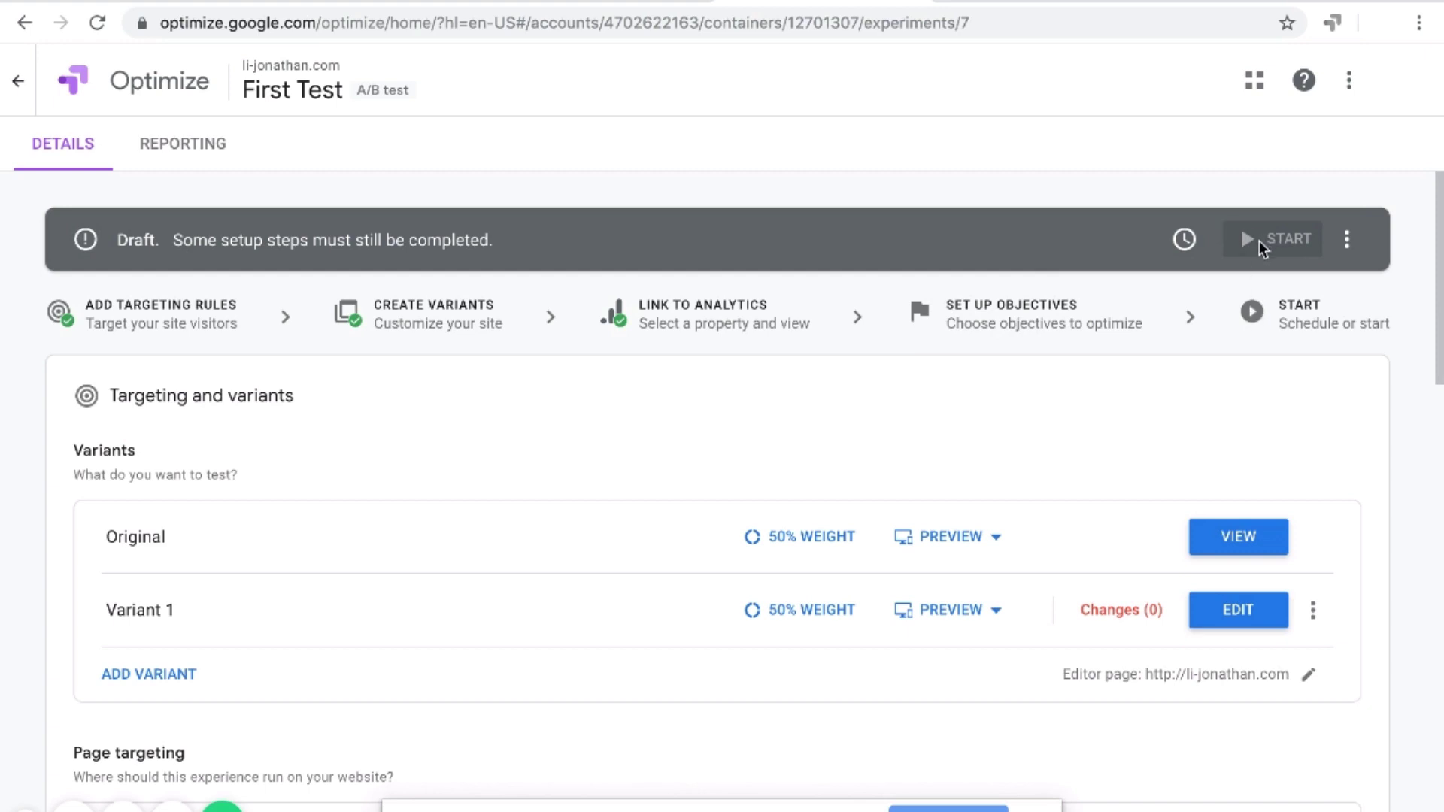
{"action": "left_click", "coordinate": [980, 322]}
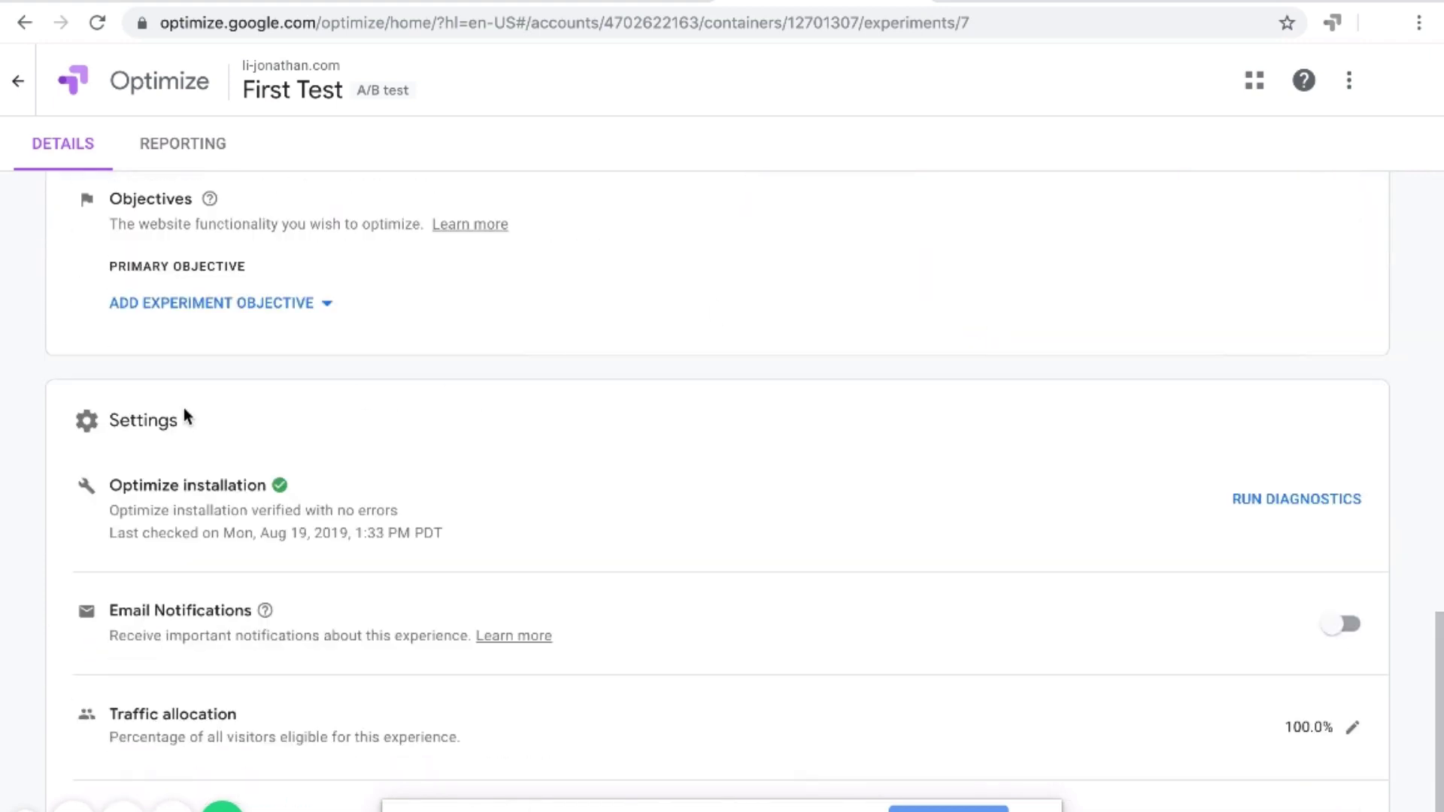
{"action": "scroll", "coordinate": [184, 408], "scroll_direction": "up", "scroll_amount": 2}
{"action": "mouse_move", "coordinate": [207, 358]}
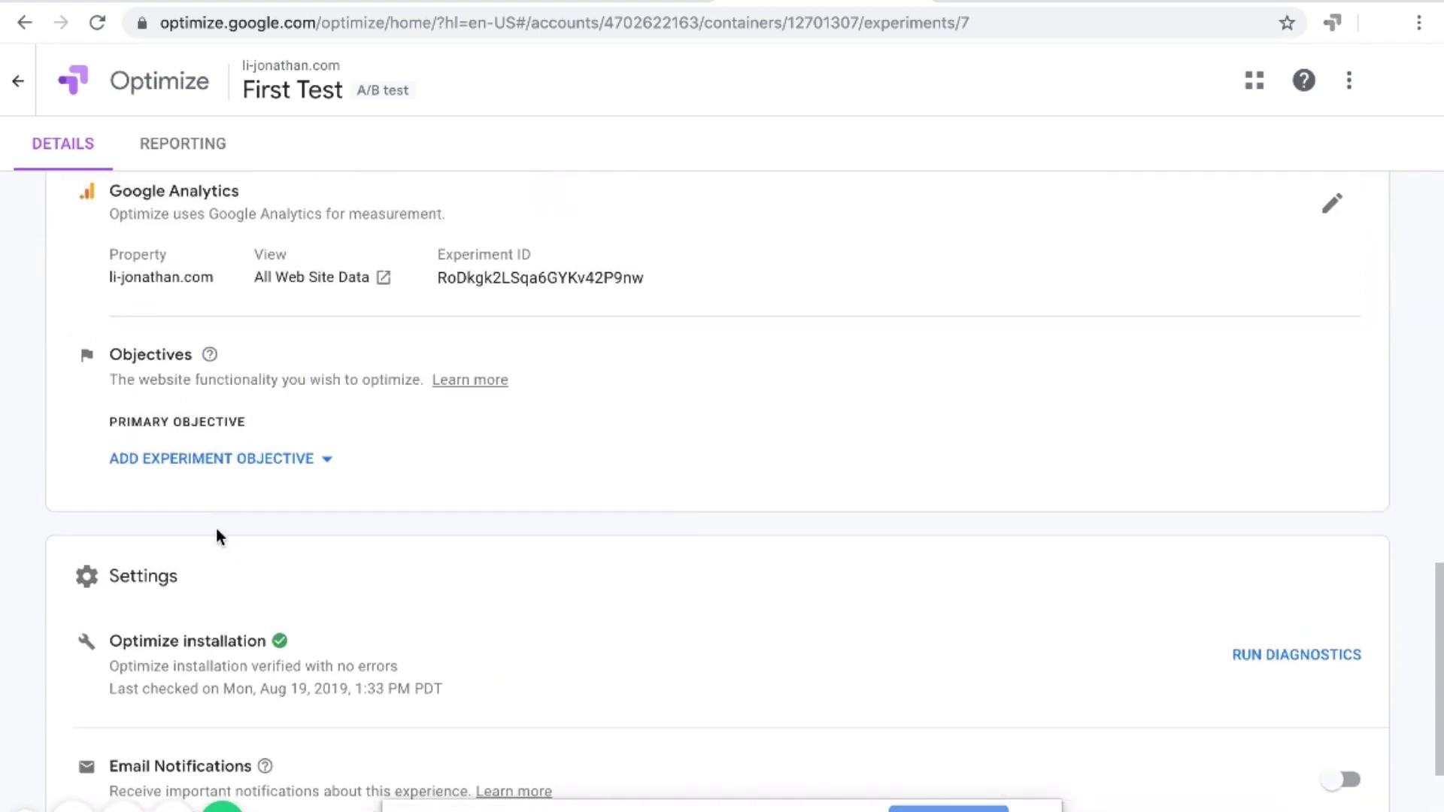
{"action": "left_click", "coordinate": [269, 466]}
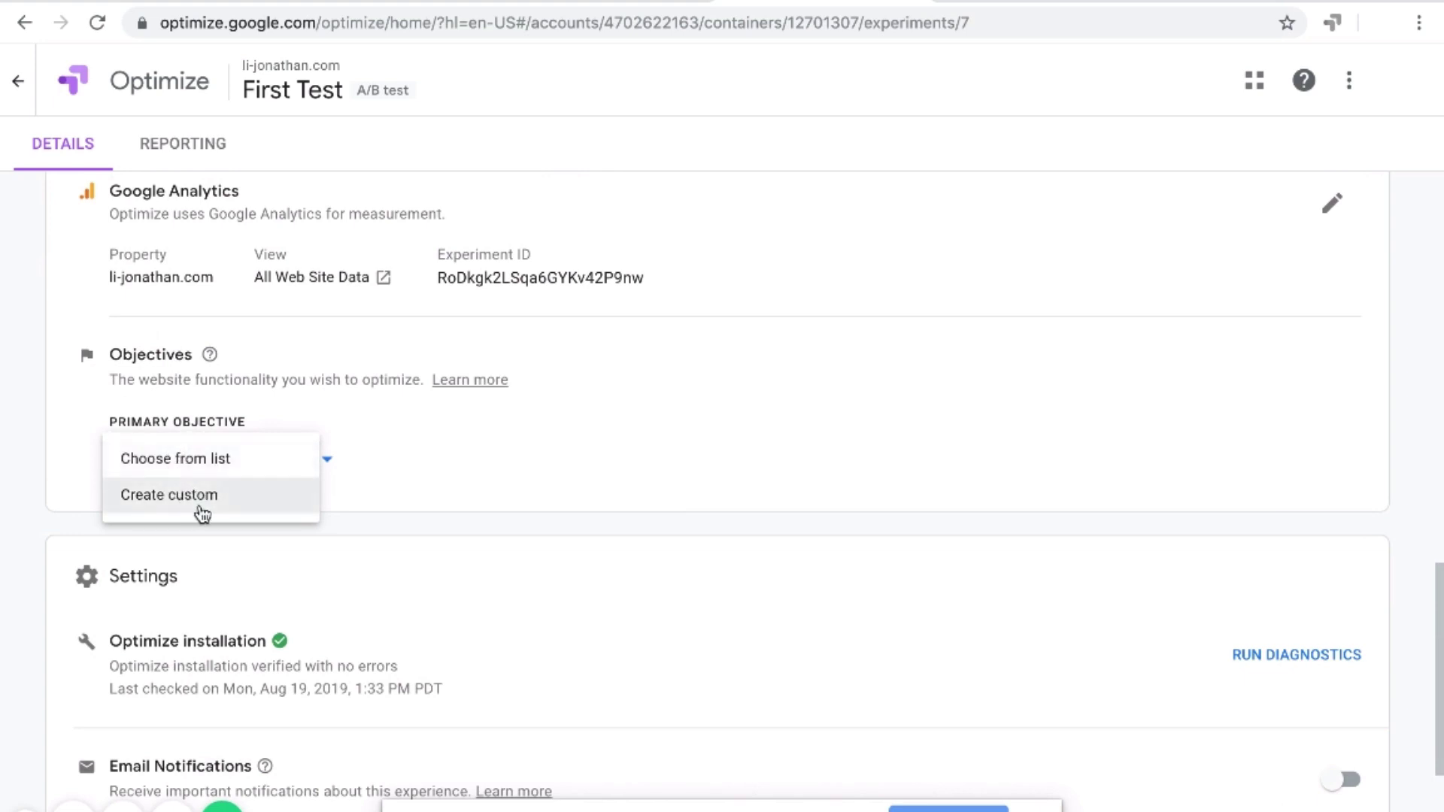
{"action": "left_click", "coordinate": [194, 458]}
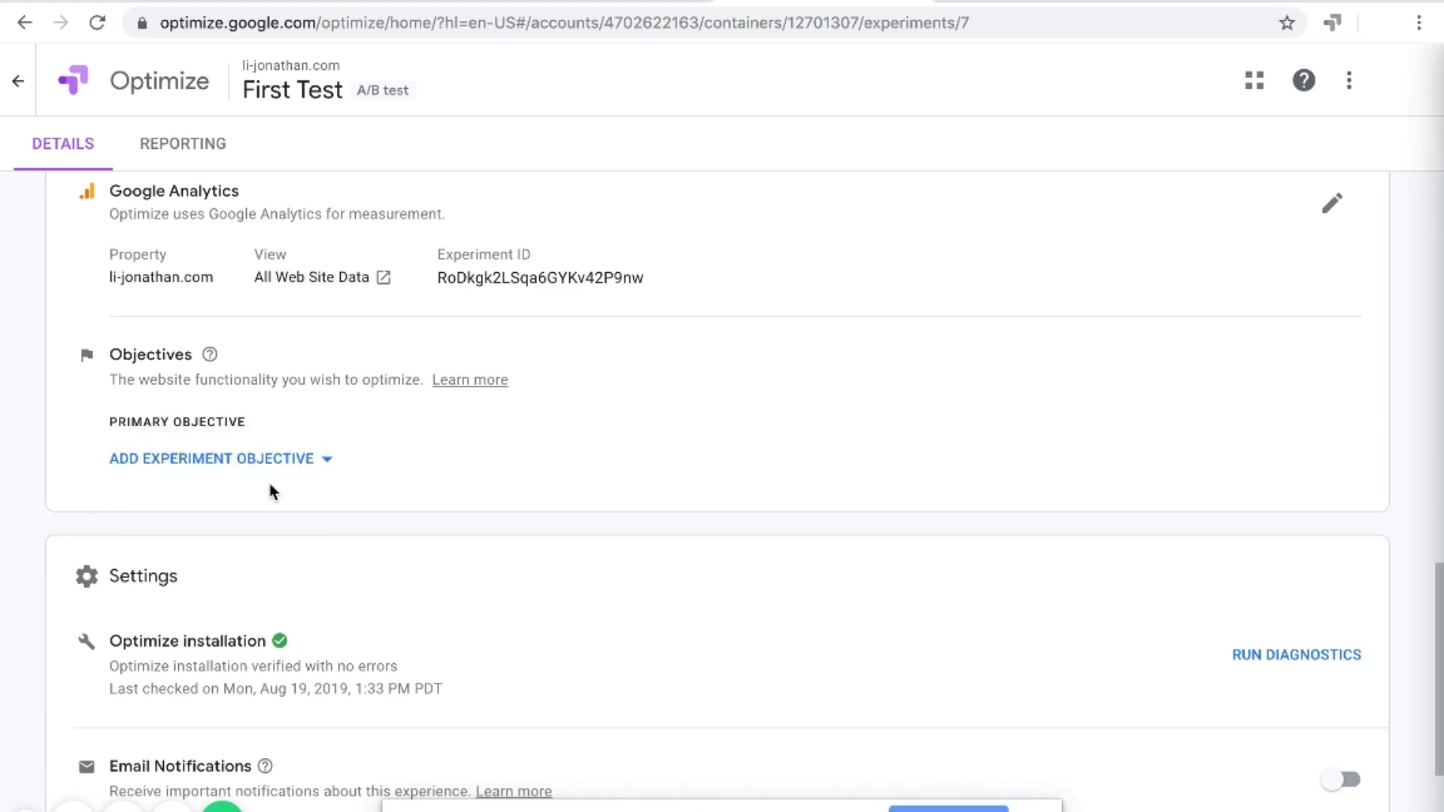
{"action": "left_click", "coordinate": [271, 200]}
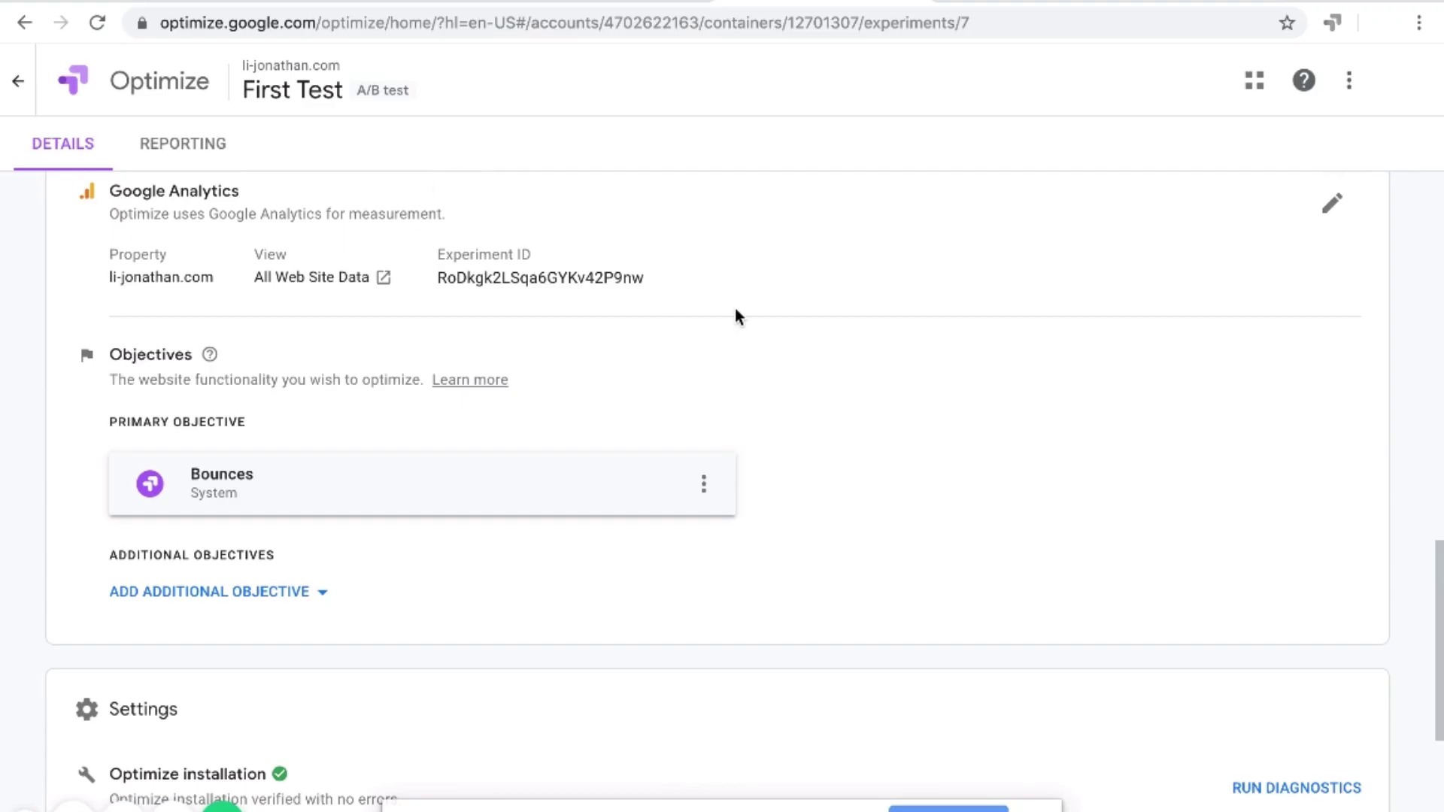
Open Variant 1 of First Test for editing in the visual page editor
{"action": "scroll", "coordinate": [735, 316], "scroll_direction": "up", "scroll_amount": 10}
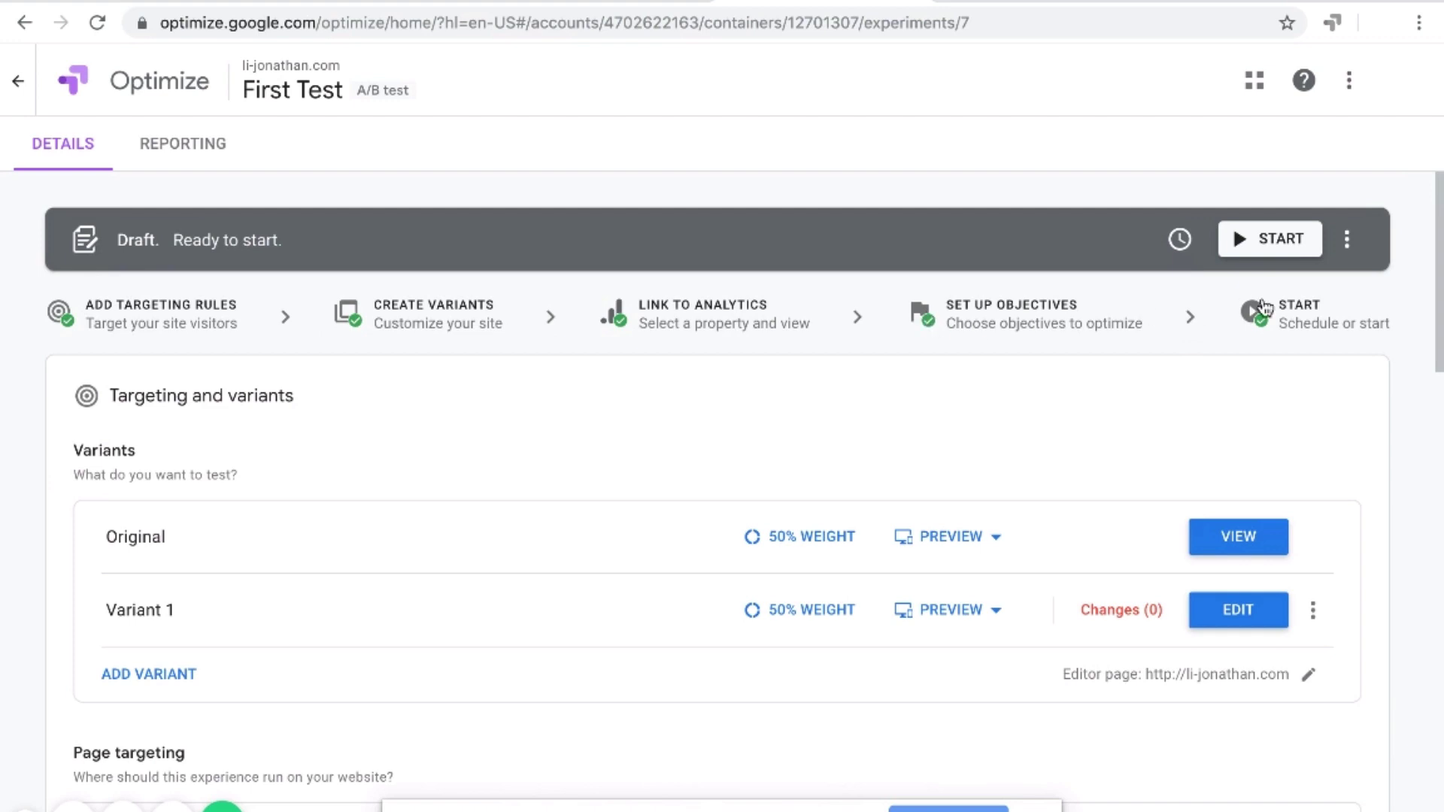
{"action": "scroll", "coordinate": [583, 491], "scroll_direction": "down", "scroll_amount": 1}
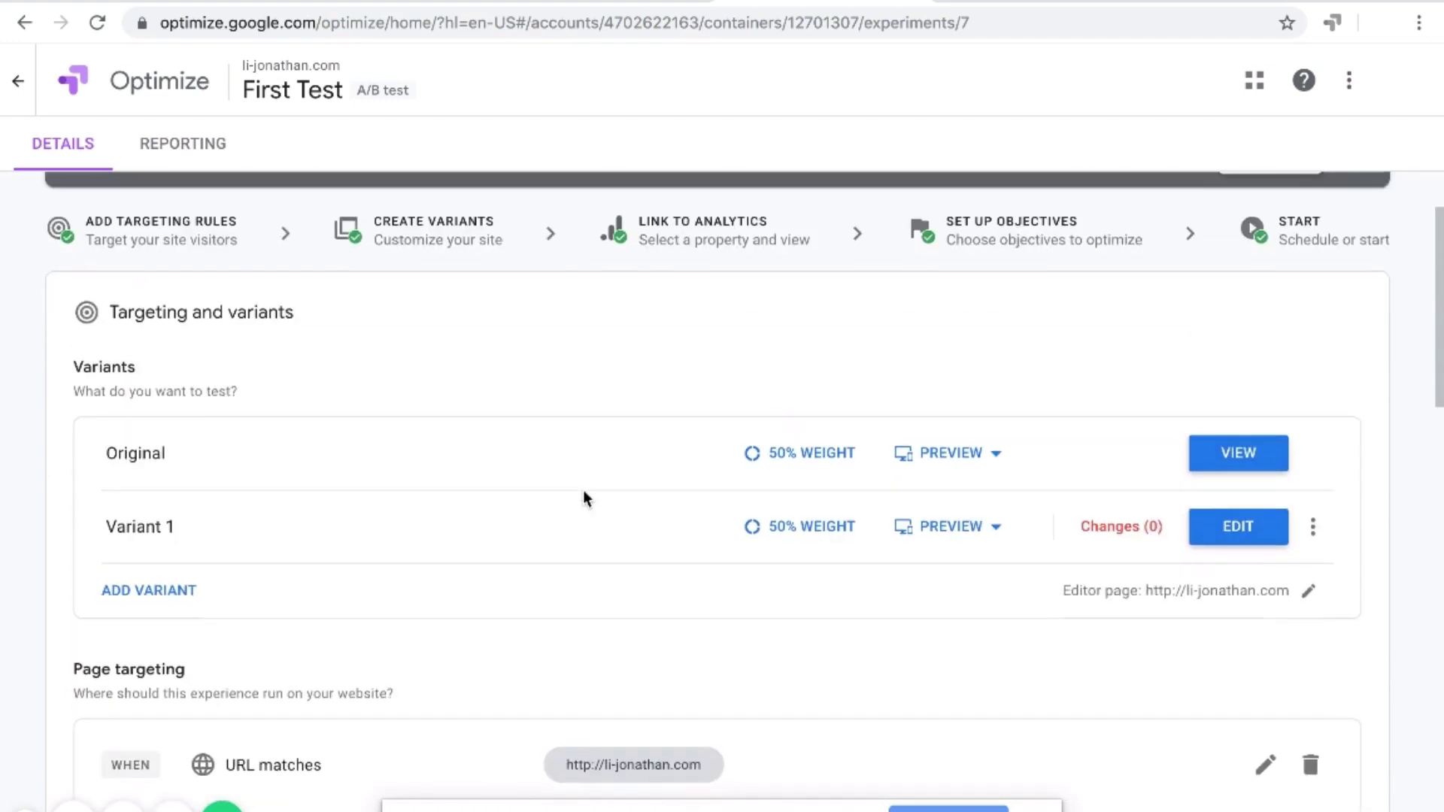
{"action": "scroll", "coordinate": [584, 492], "scroll_direction": "up", "scroll_amount": 1}
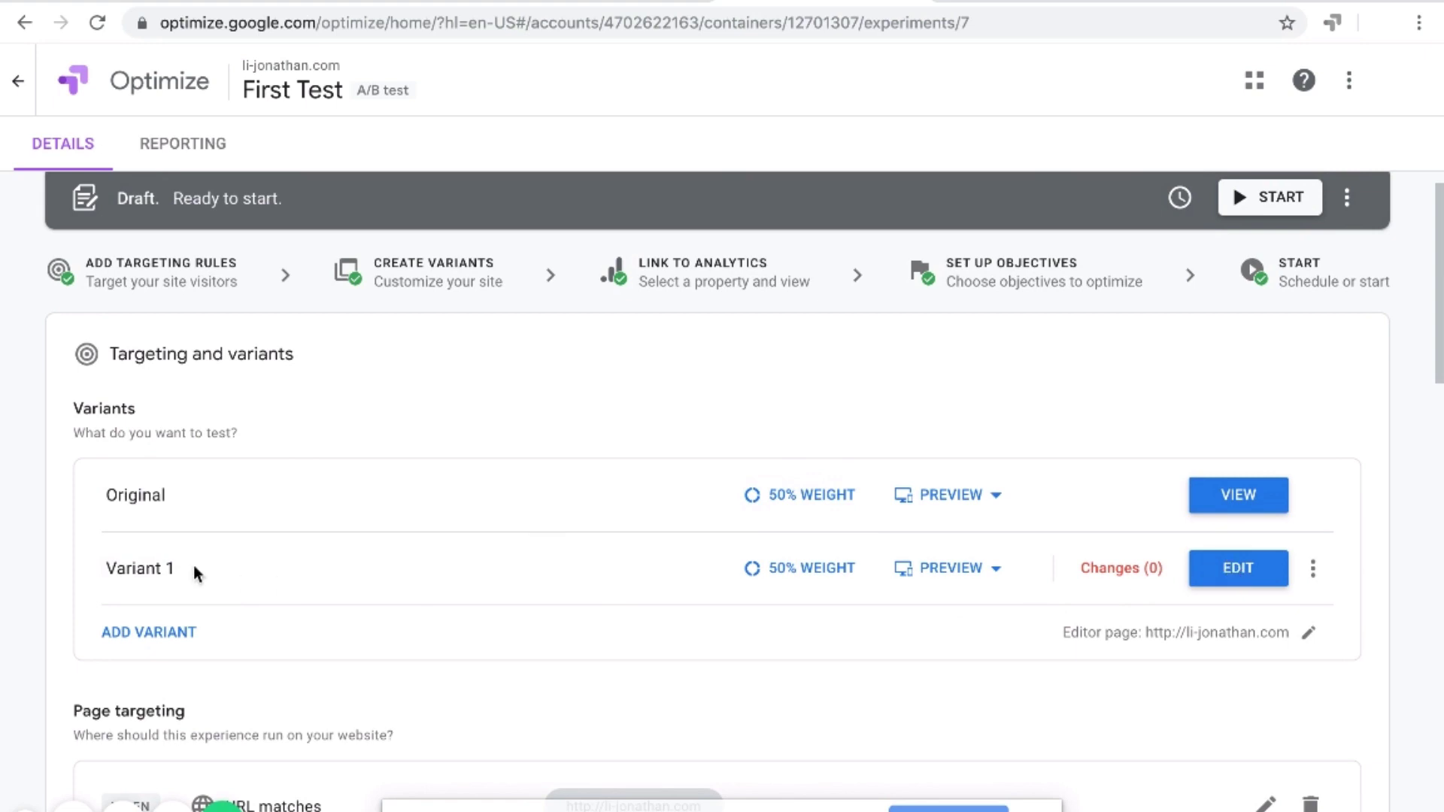
{"action": "left_click", "coordinate": [1240, 569]}
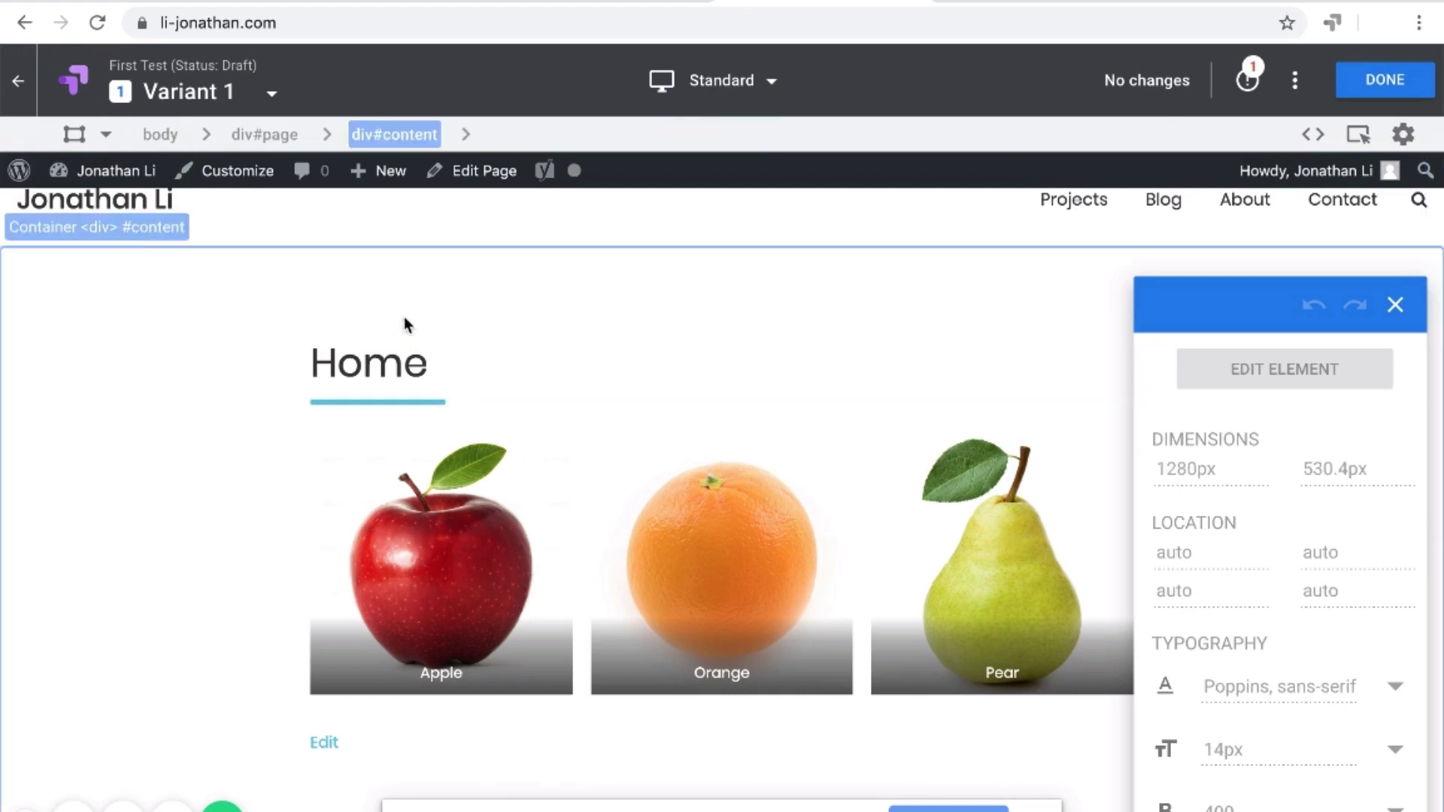
Edit the HTML of the Home heading so its text reads Homey, and apply the replacement
{"action": "left_click", "coordinate": [422, 365]}
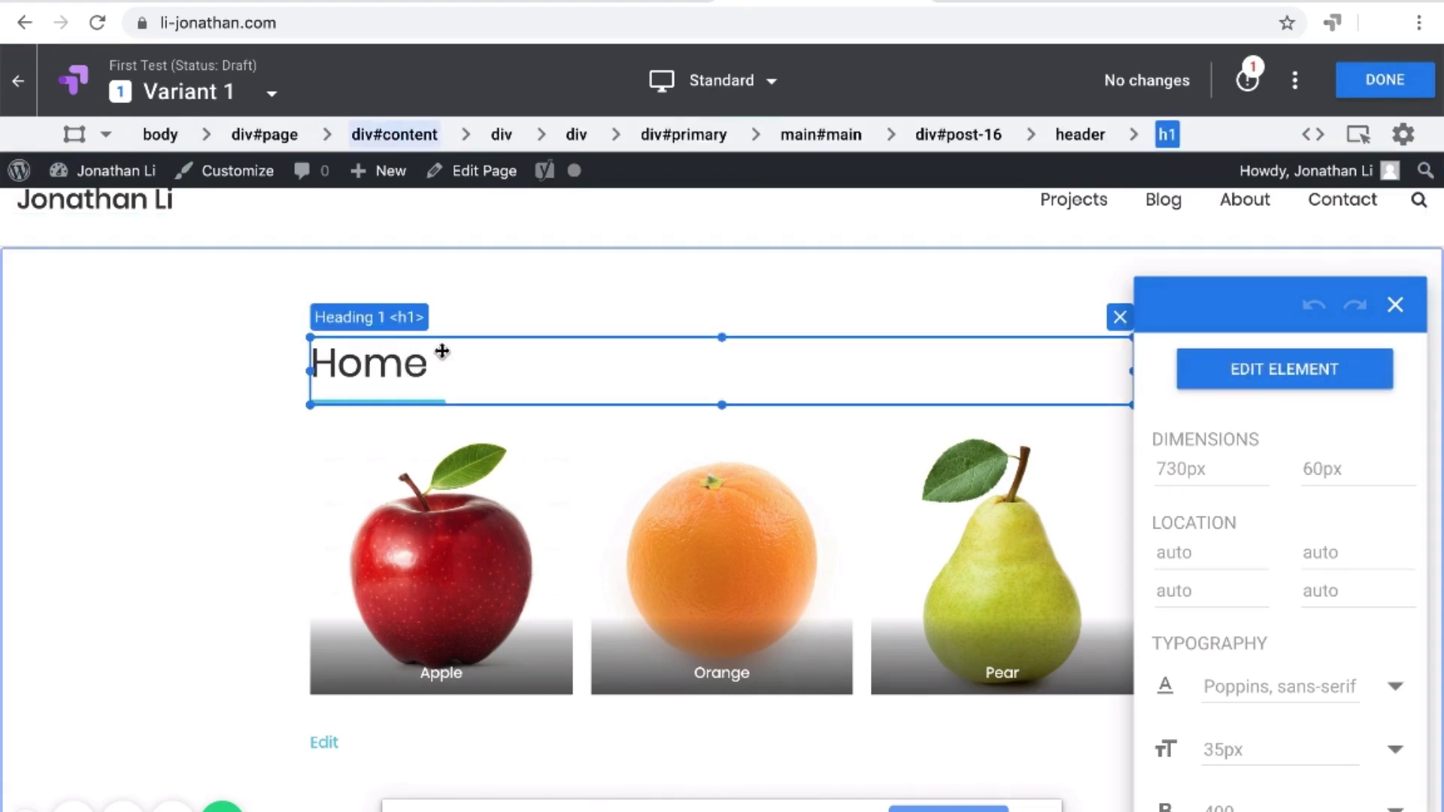
{"action": "left_click", "coordinate": [1289, 382]}
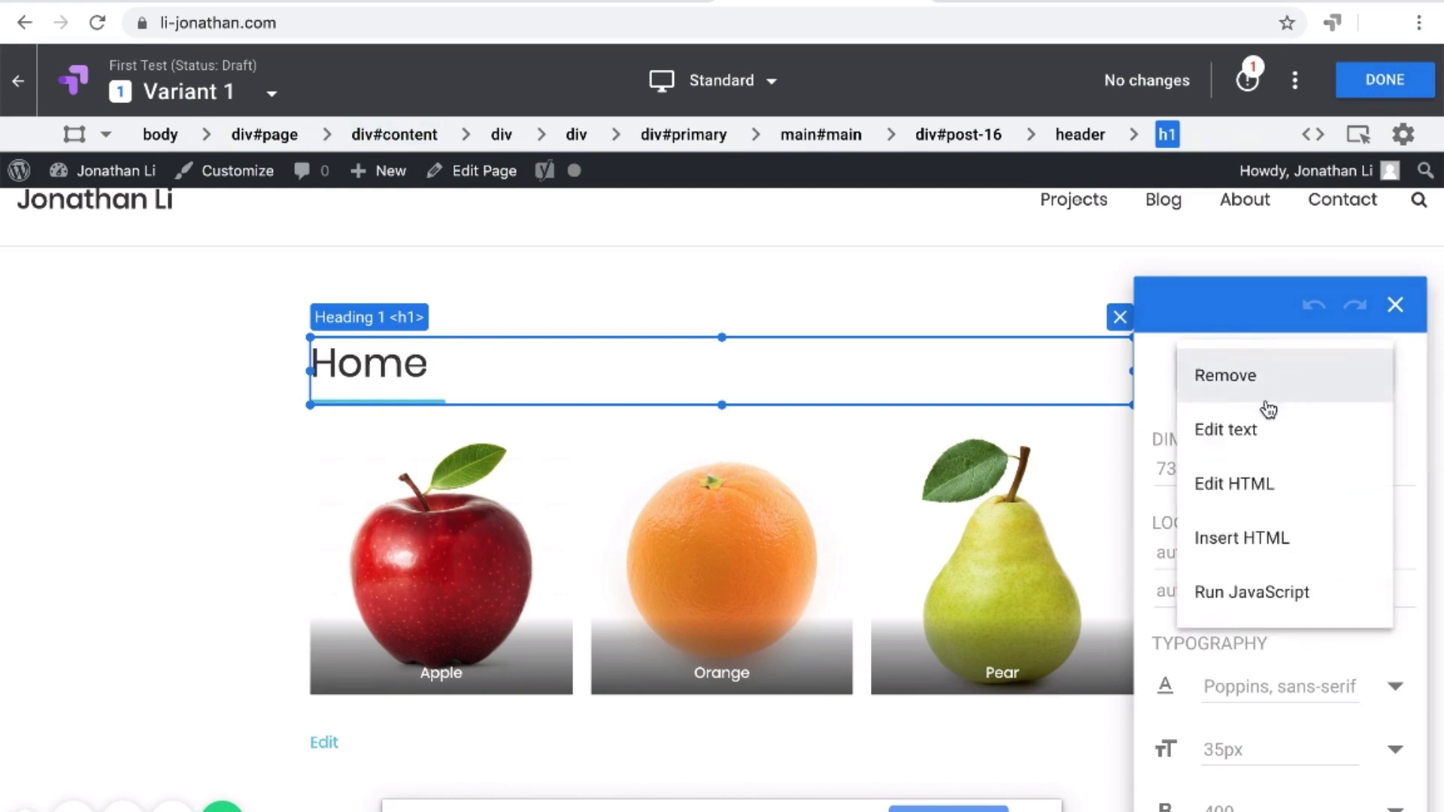
{"action": "left_click", "coordinate": [1233, 484]}
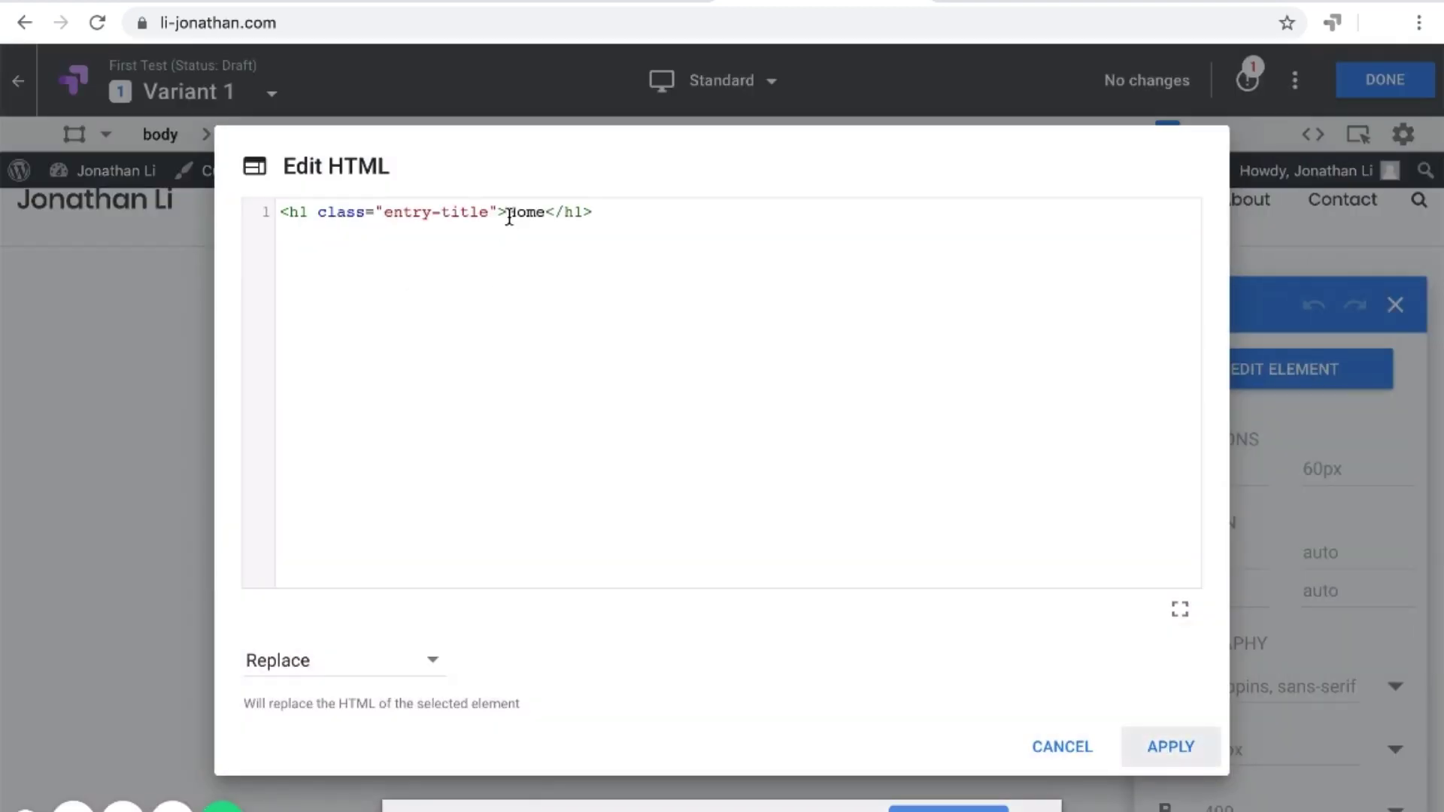
{"action": "left_click", "coordinate": [547, 216]}
{"action": "type", "text": "y"}
{"action": "left_click", "coordinate": [1165, 748]}
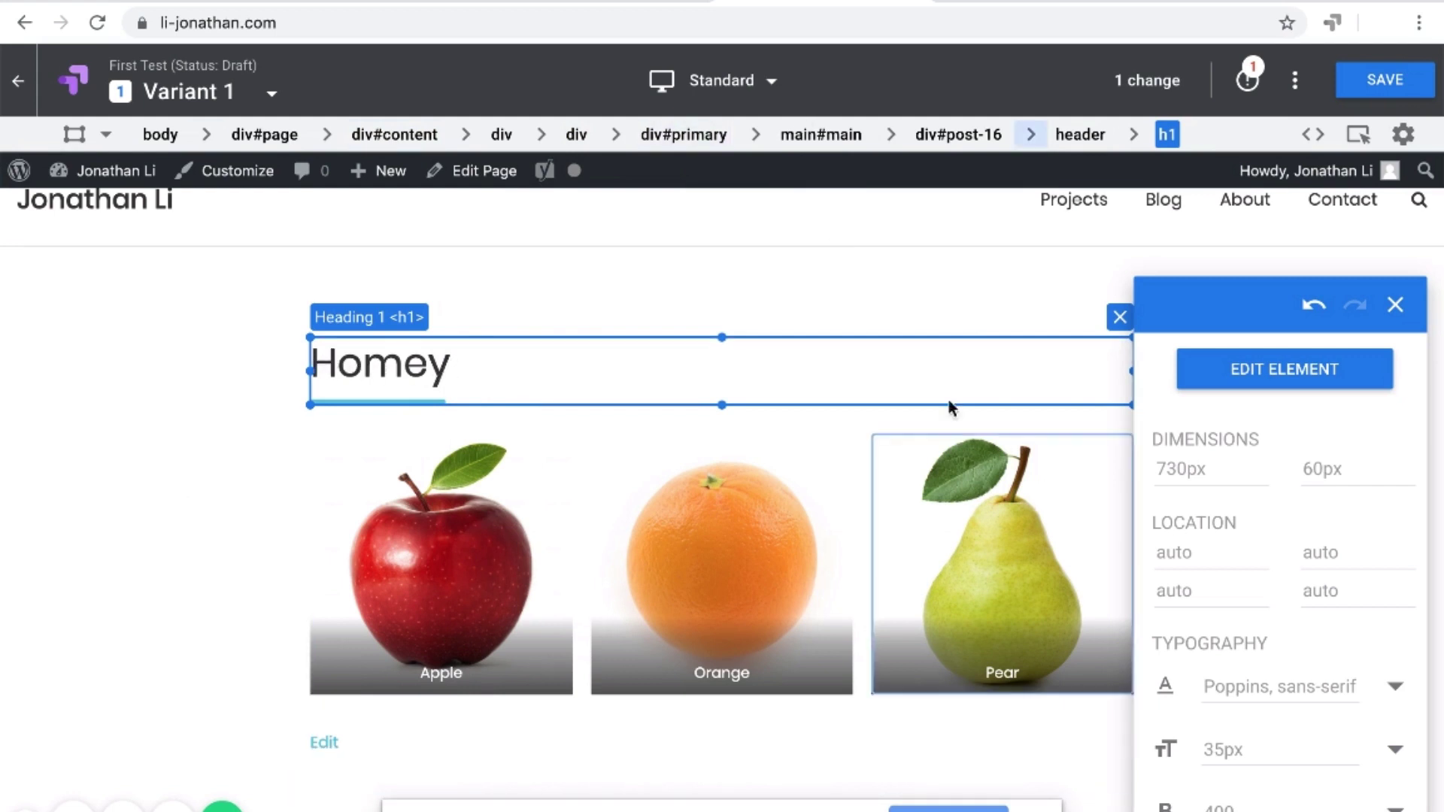
Remove the Homey heading from the variant page and save the variant's changes
{"action": "left_click", "coordinate": [1221, 387]}
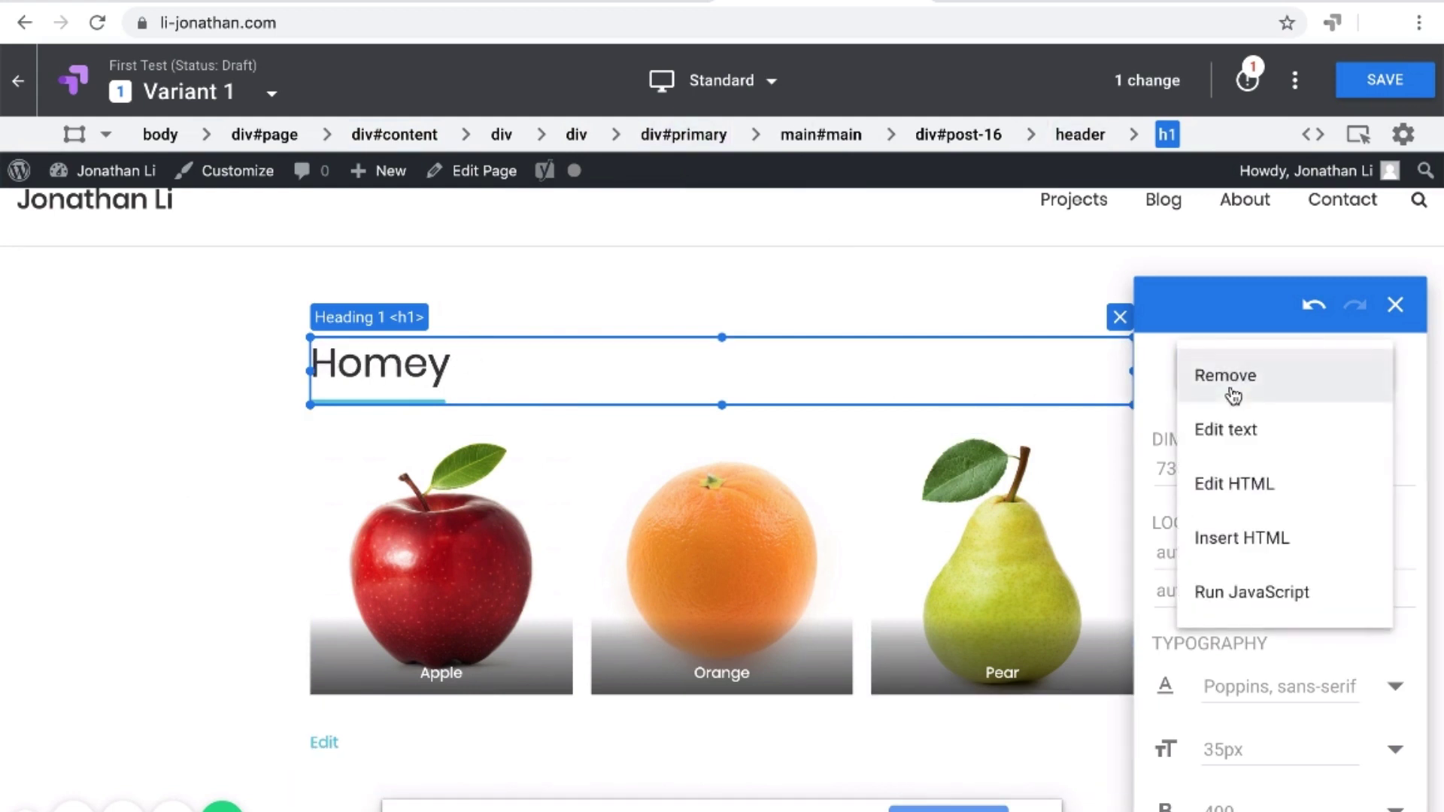
{"action": "left_click", "coordinate": [1268, 401]}
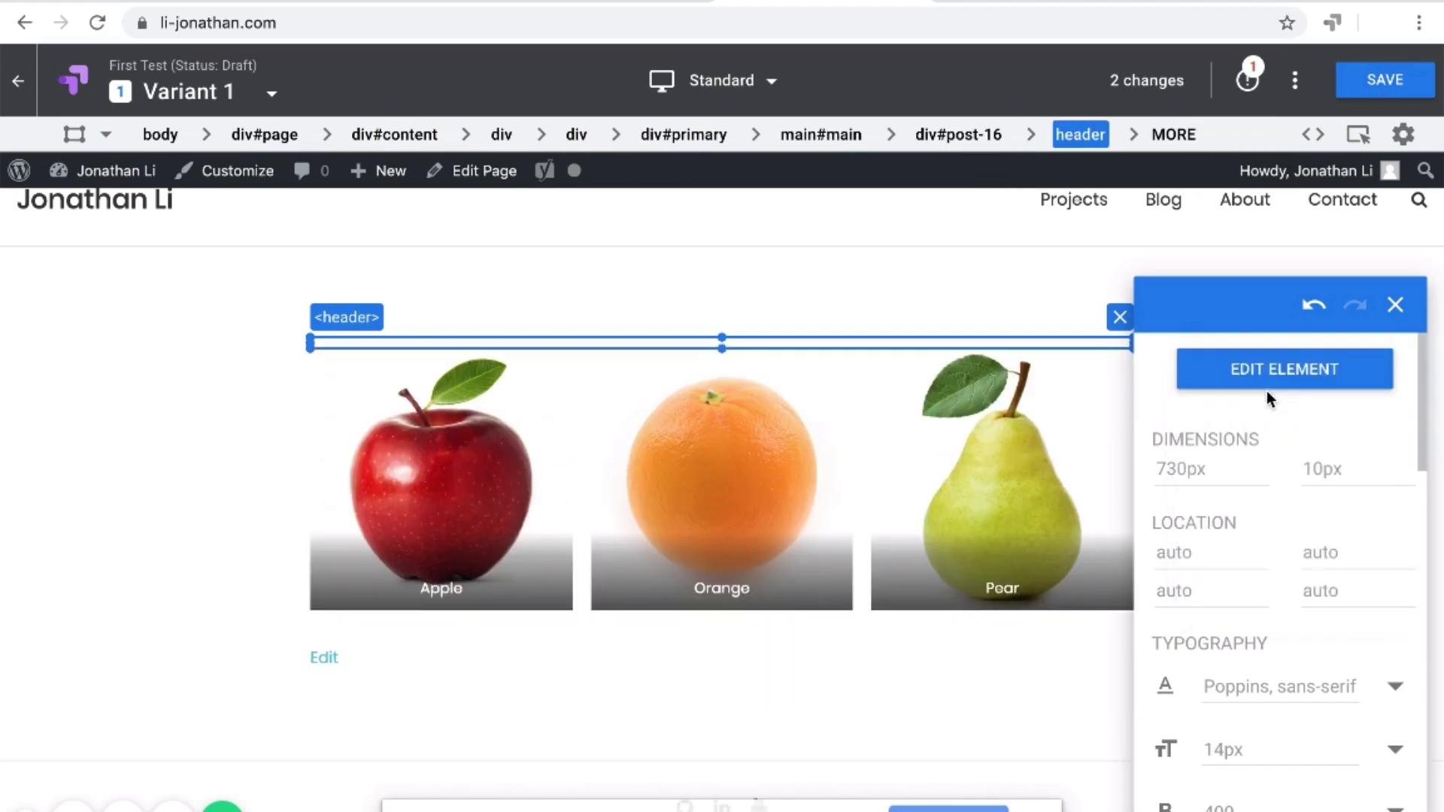
{"action": "left_click", "coordinate": [1406, 76]}
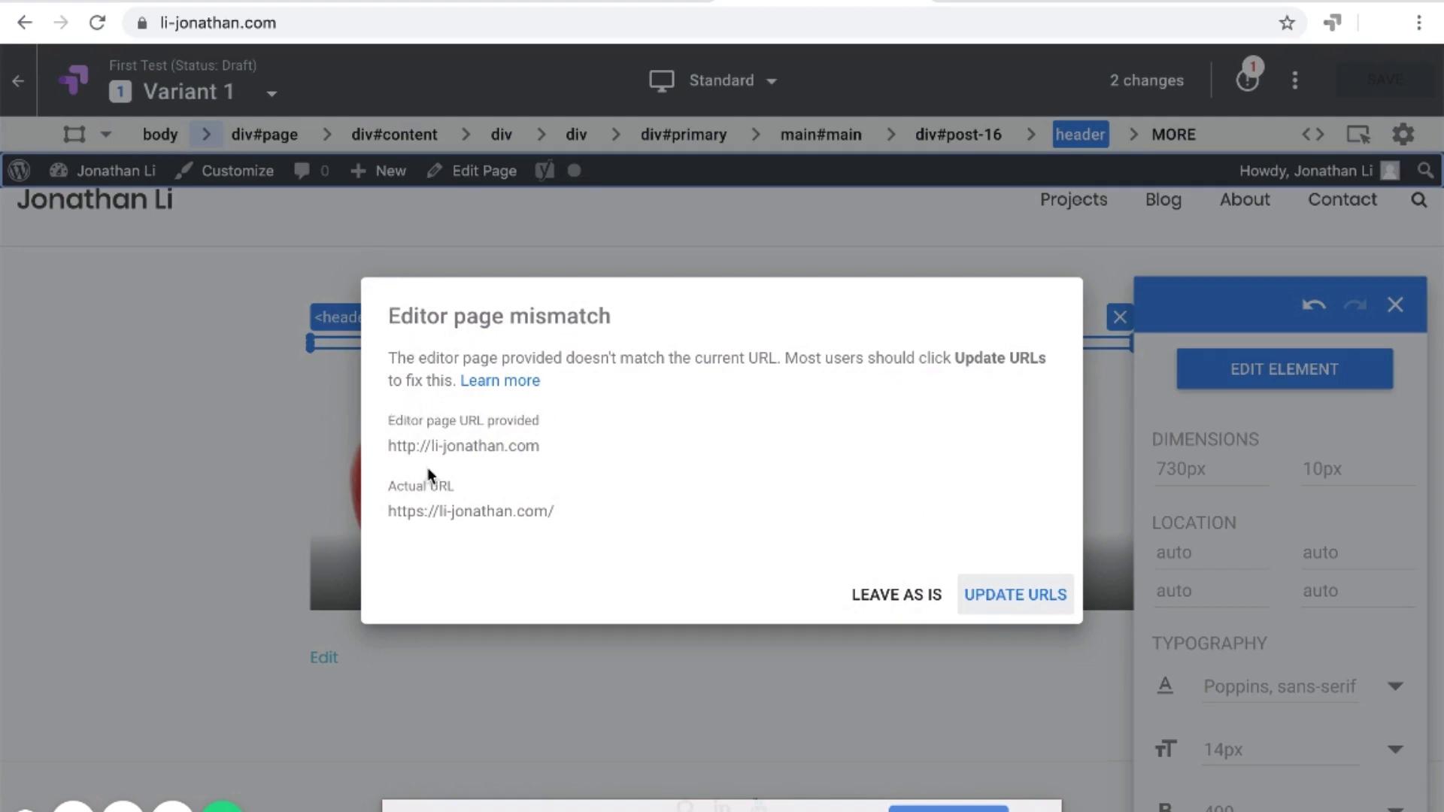
Compare the provided and actual editor page URLs, update them to the site's https address, and finish editing the variant
{"action": "left_click_drag", "start_coordinate": [397, 421], "coordinate": [475, 420]}
{"action": "left_click", "coordinate": [494, 421]}
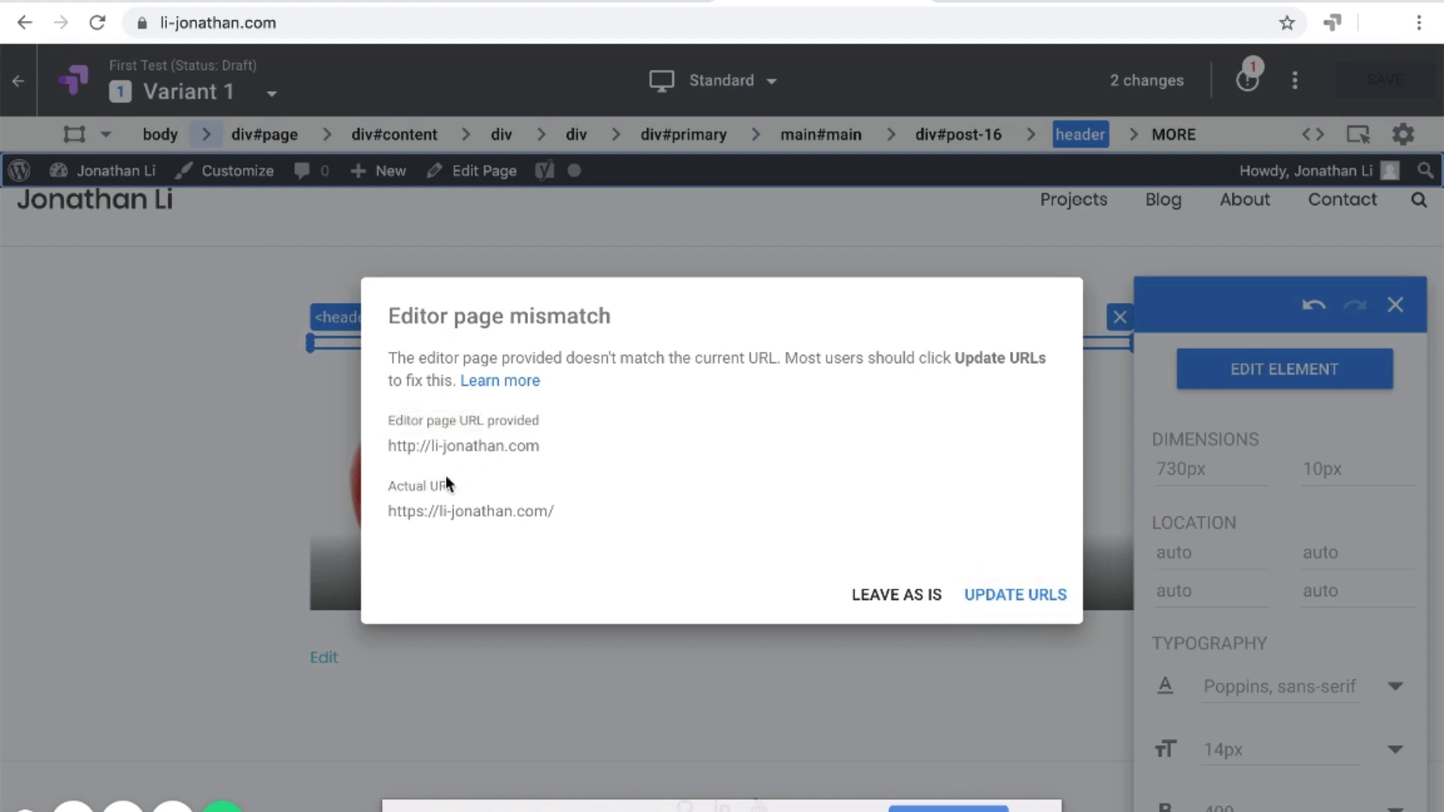
{"action": "left_click_drag", "start_coordinate": [396, 481], "coordinate": [388, 447]}
{"action": "left_click", "coordinate": [451, 482]}
{"action": "left_click", "coordinate": [402, 447]}
{"action": "left_click", "coordinate": [412, 447]}
{"action": "left_click_drag", "start_coordinate": [428, 516], "coordinate": [381, 516]}
{"action": "left_click", "coordinate": [461, 511]}
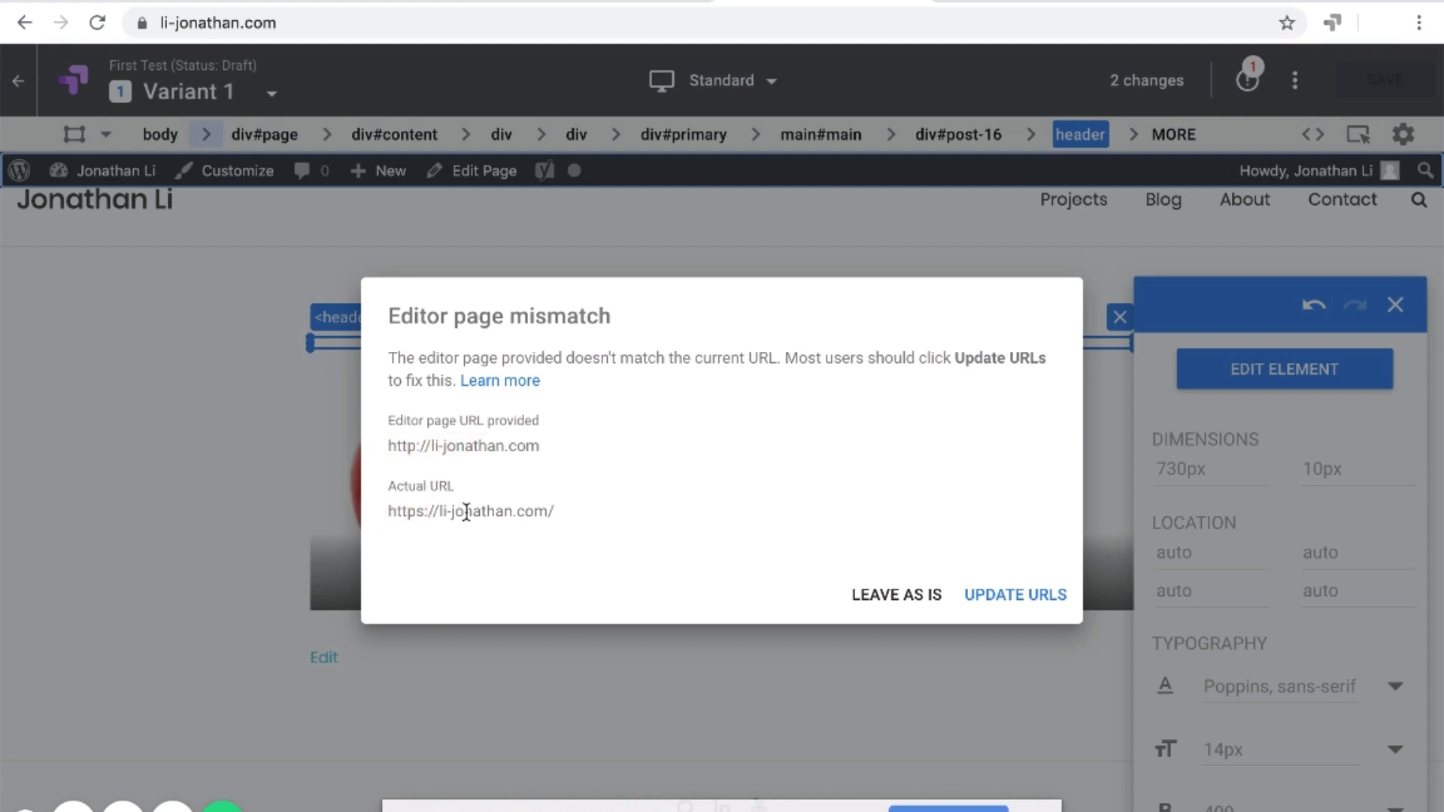
{"action": "left_click", "coordinate": [1035, 600]}
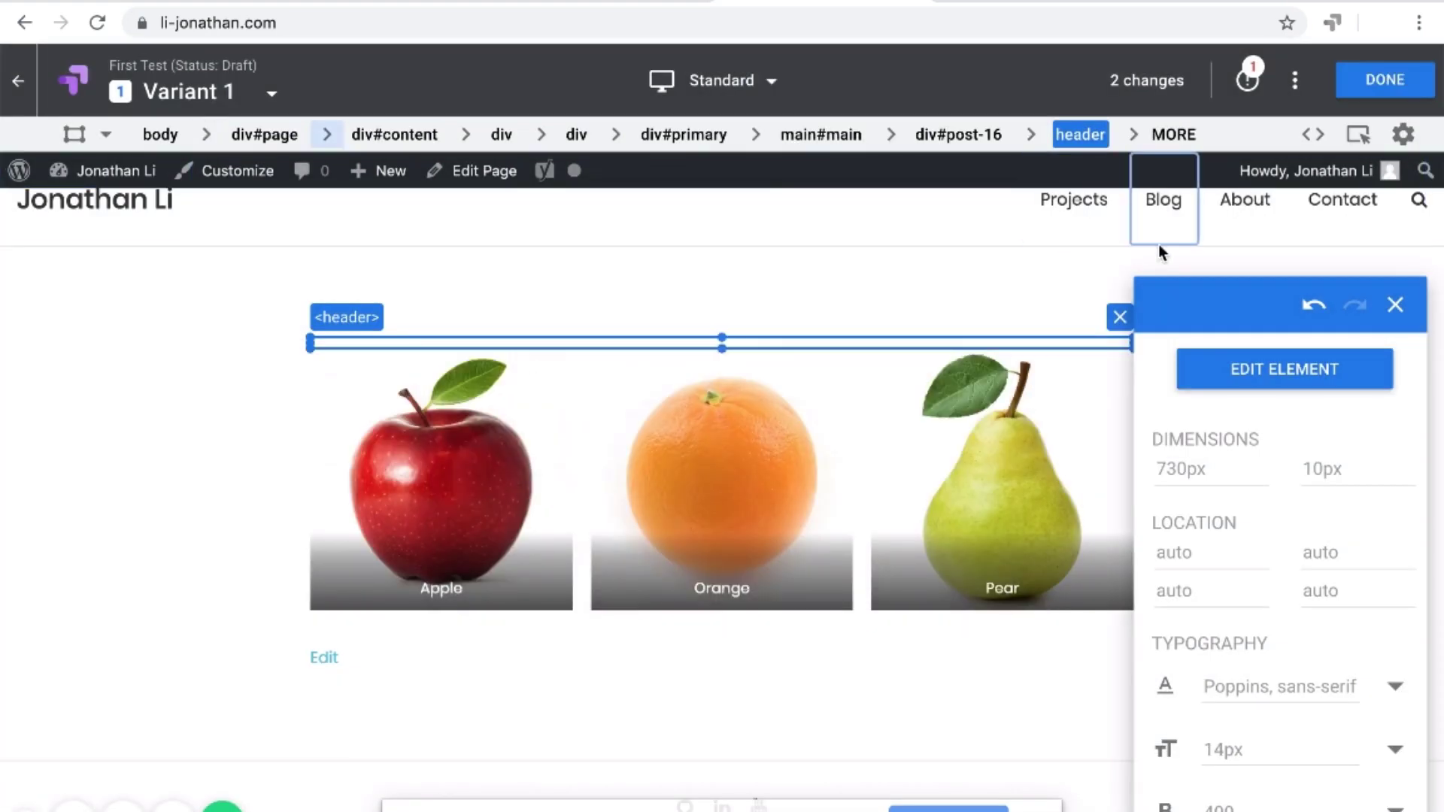
{"action": "left_click", "coordinate": [1372, 90]}
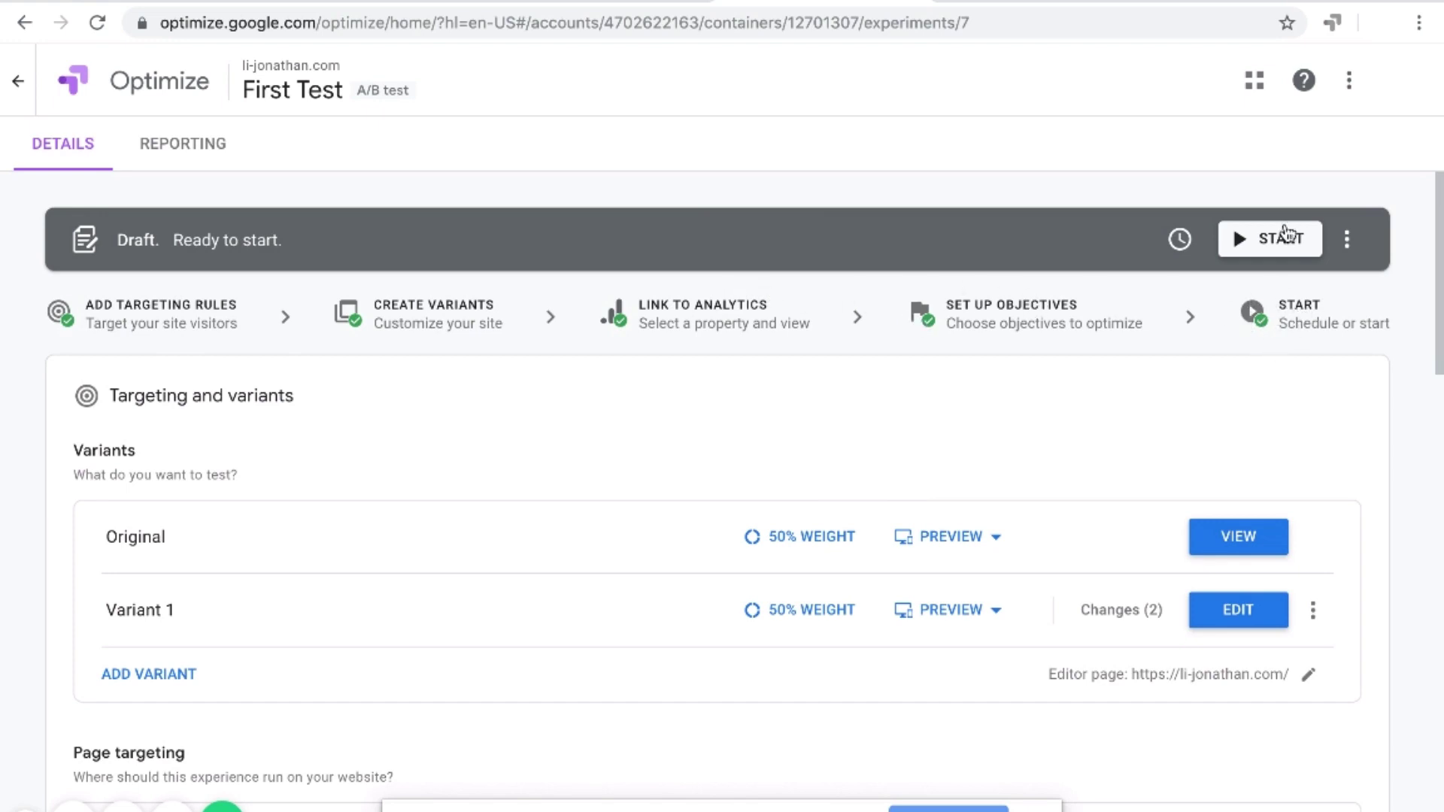
Open the start confirmation for First Test, read its notes about going live and the Optimize installation, and cancel it
{"action": "left_click", "coordinate": [1271, 251]}
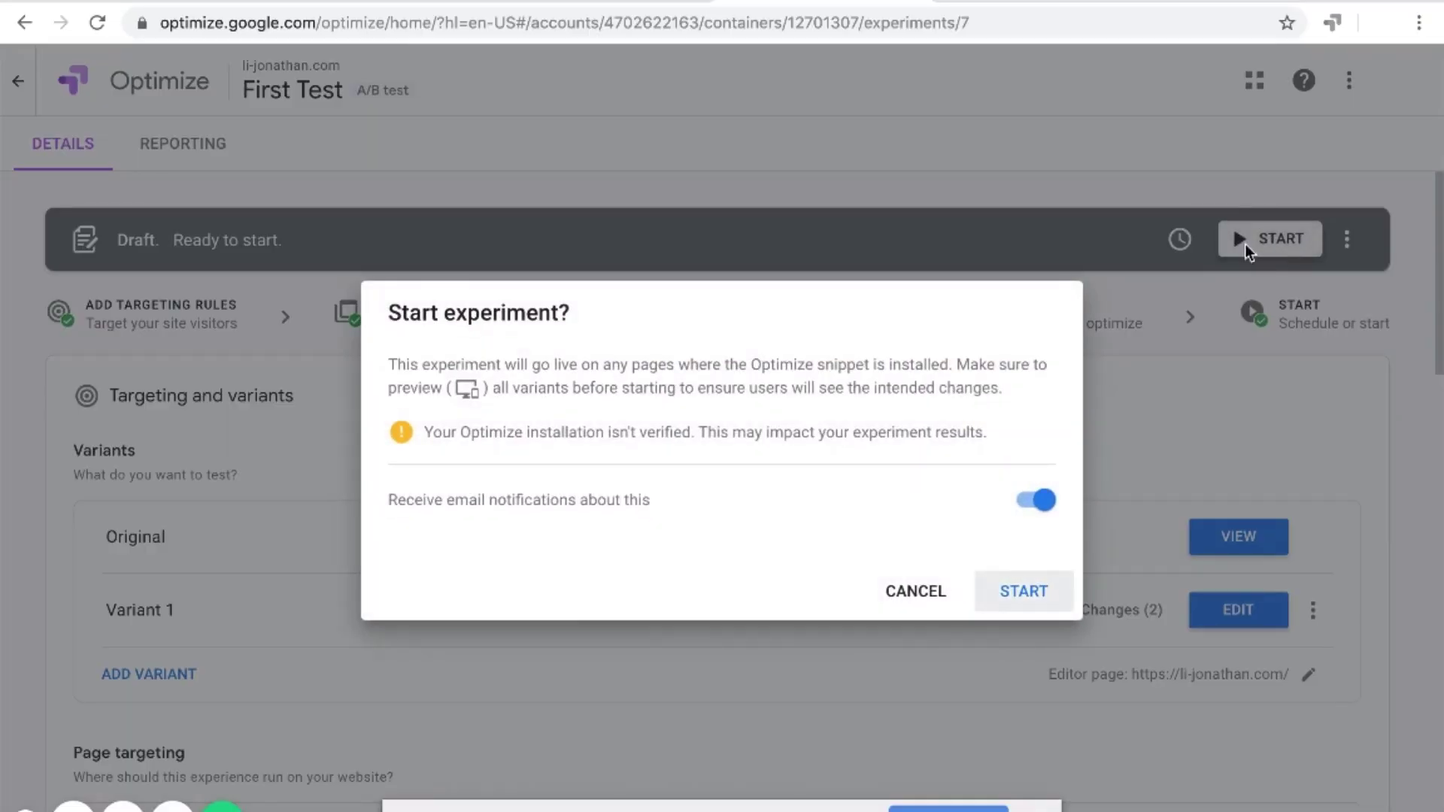
{"action": "left_click_drag", "start_coordinate": [538, 431], "coordinate": [742, 430]}
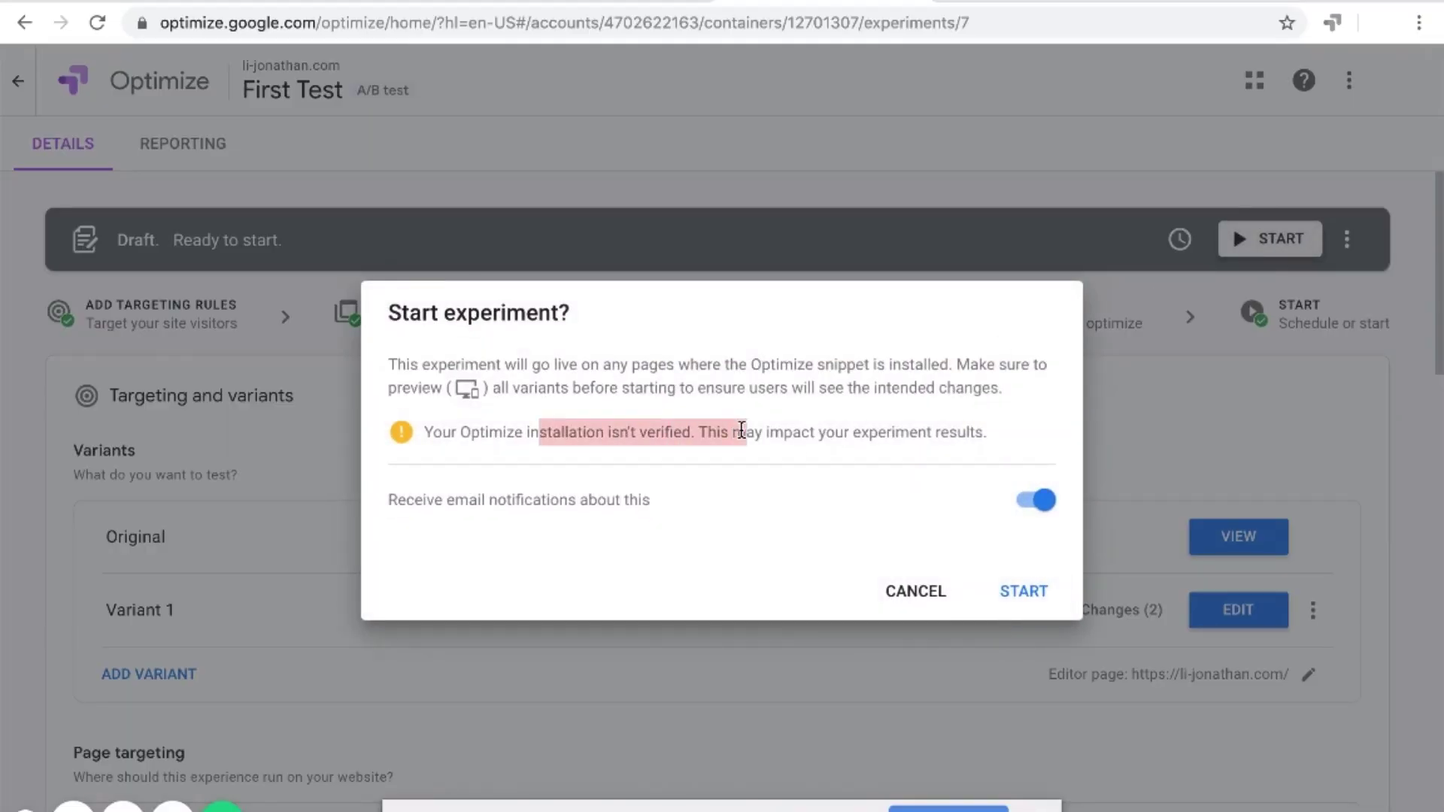
{"action": "left_click_drag", "start_coordinate": [489, 364], "coordinate": [646, 368]}
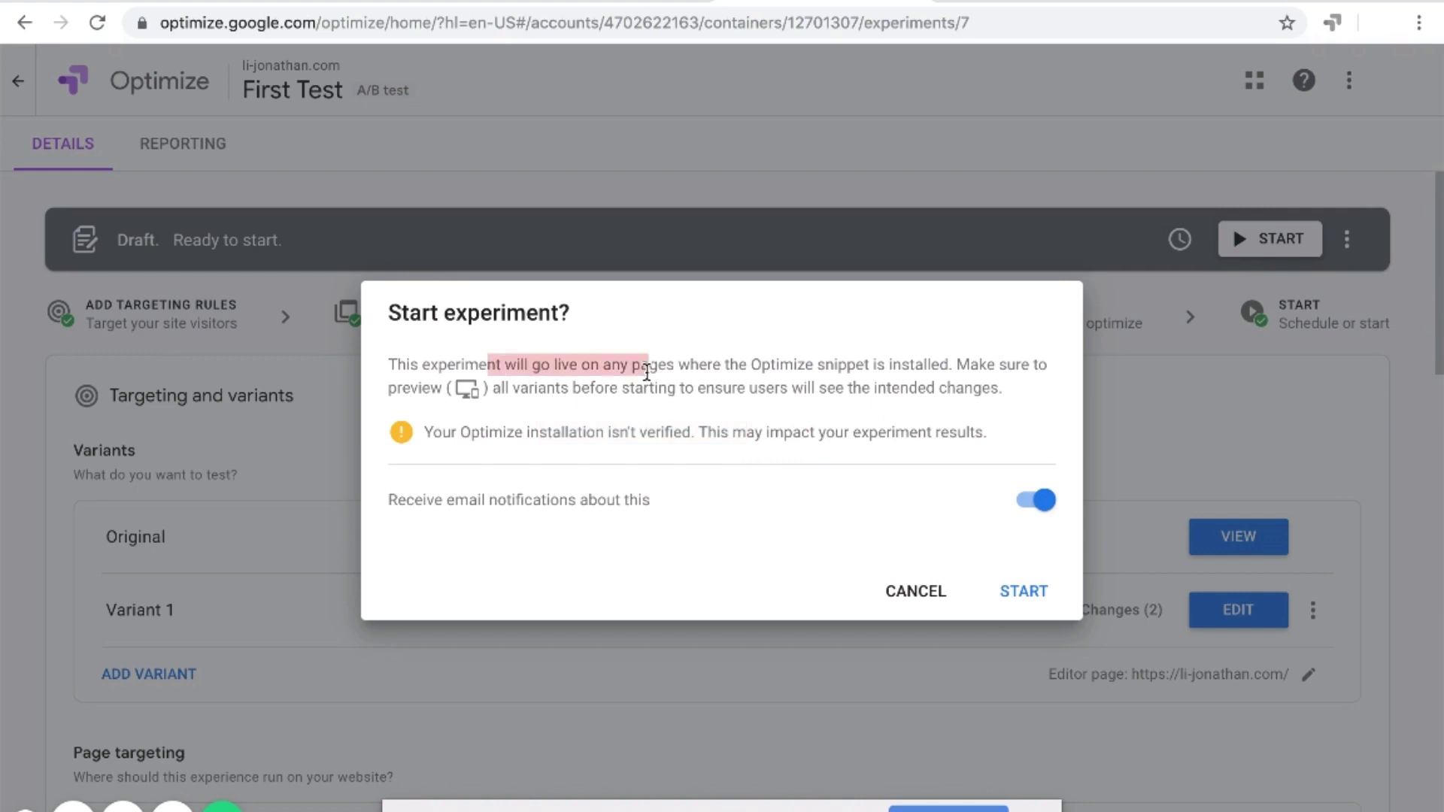
{"action": "left_click", "coordinate": [689, 454]}
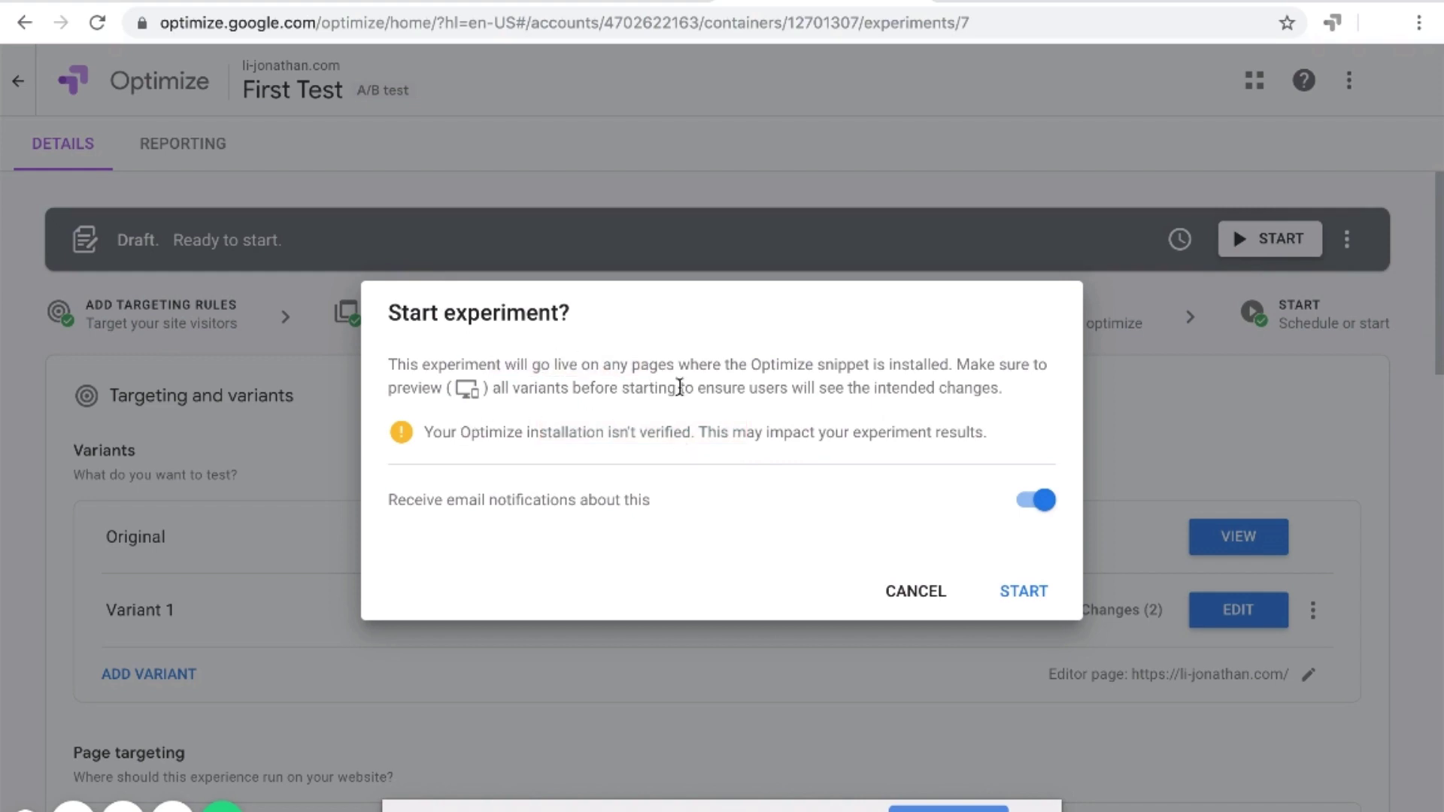
{"action": "left_click_drag", "start_coordinate": [460, 432], "coordinate": [623, 432]}
{"action": "left_click", "coordinate": [745, 435]}
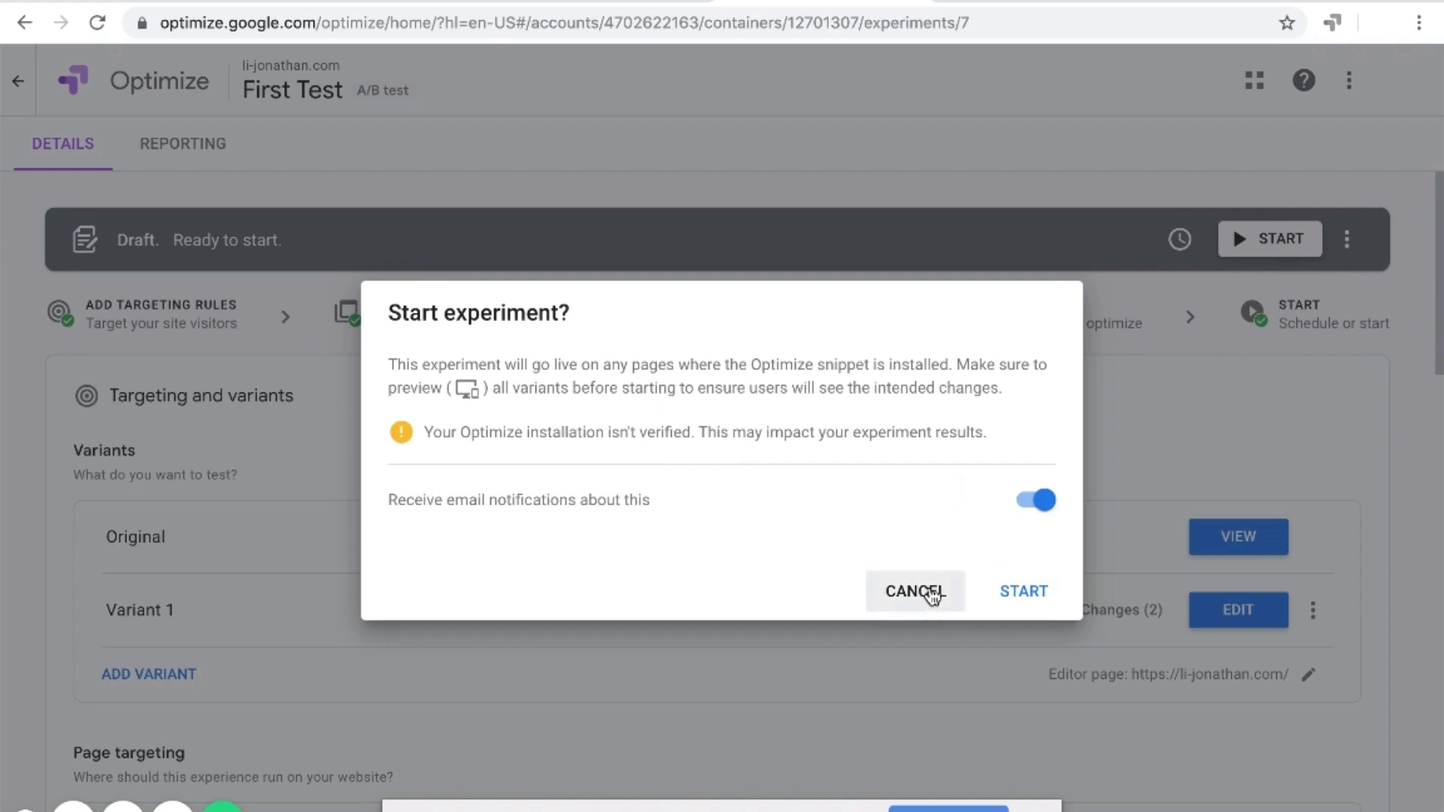
{"action": "left_click", "coordinate": [933, 594]}
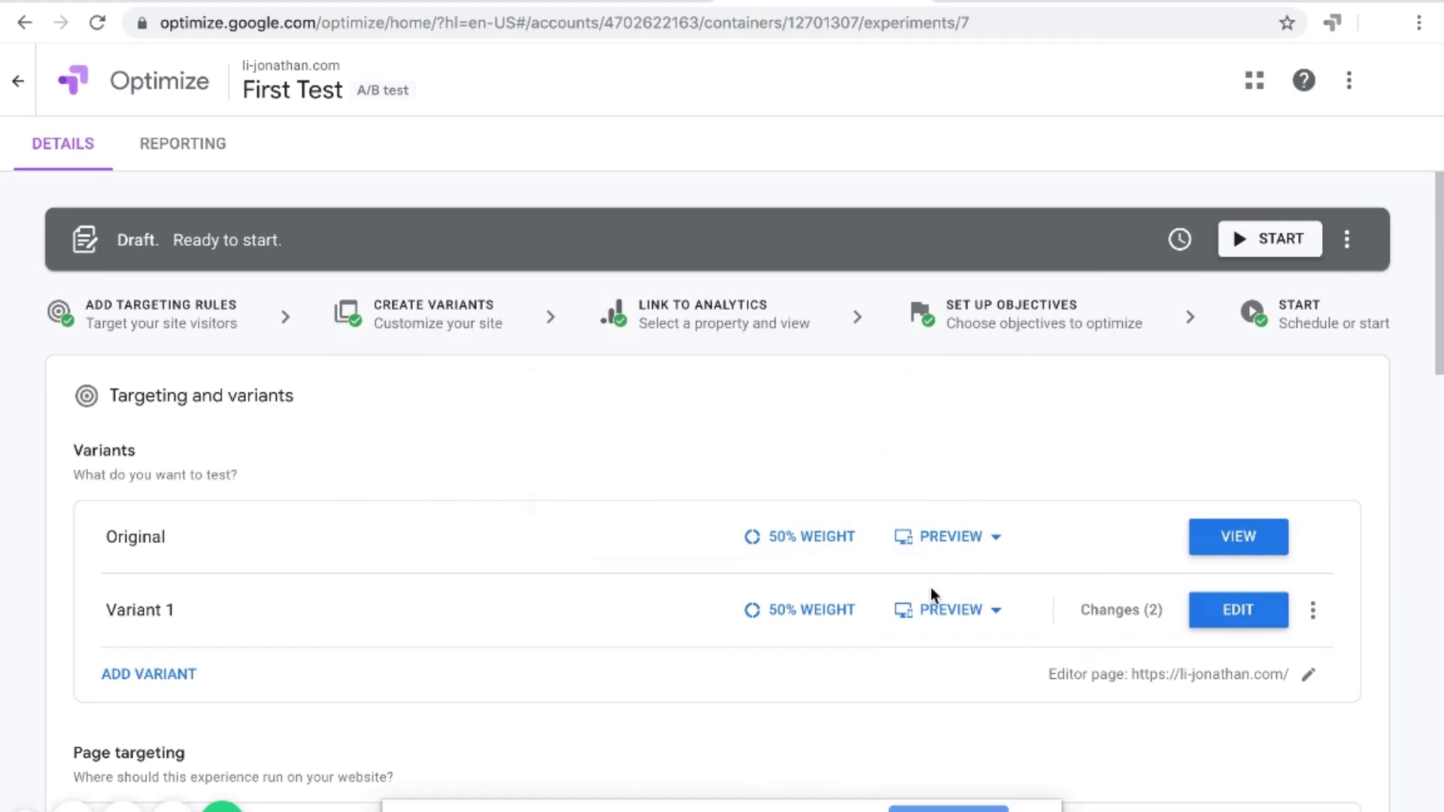
Review First Test's installation status and settings, experience options, page targeting and objectives
{"action": "scroll", "coordinate": [931, 590], "scroll_direction": "down", "scroll_amount": 6}
{"action": "scroll", "coordinate": [931, 595], "scroll_direction": "down", "scroll_amount": 15}
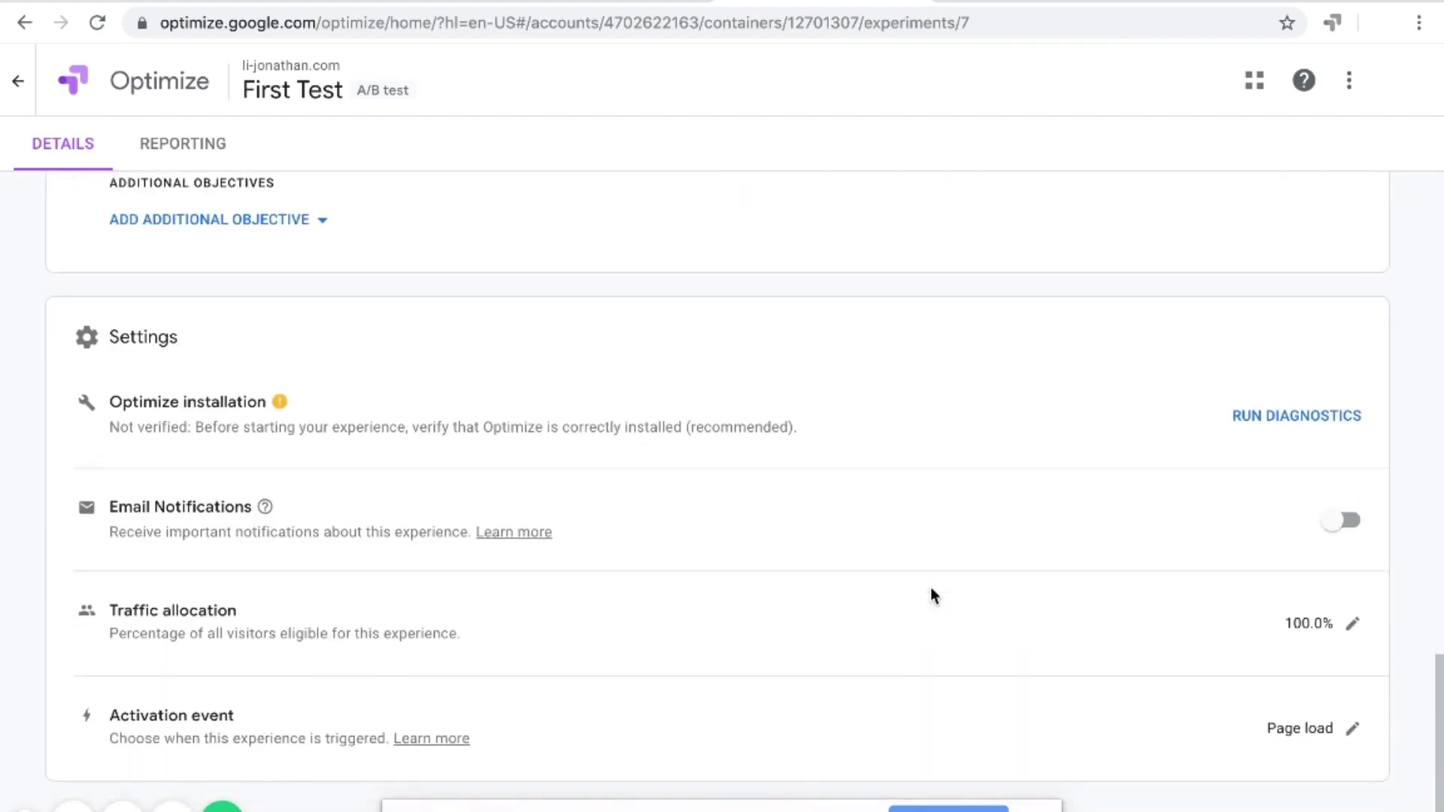
{"action": "scroll", "coordinate": [931, 596], "scroll_direction": "up", "scroll_amount": 20}
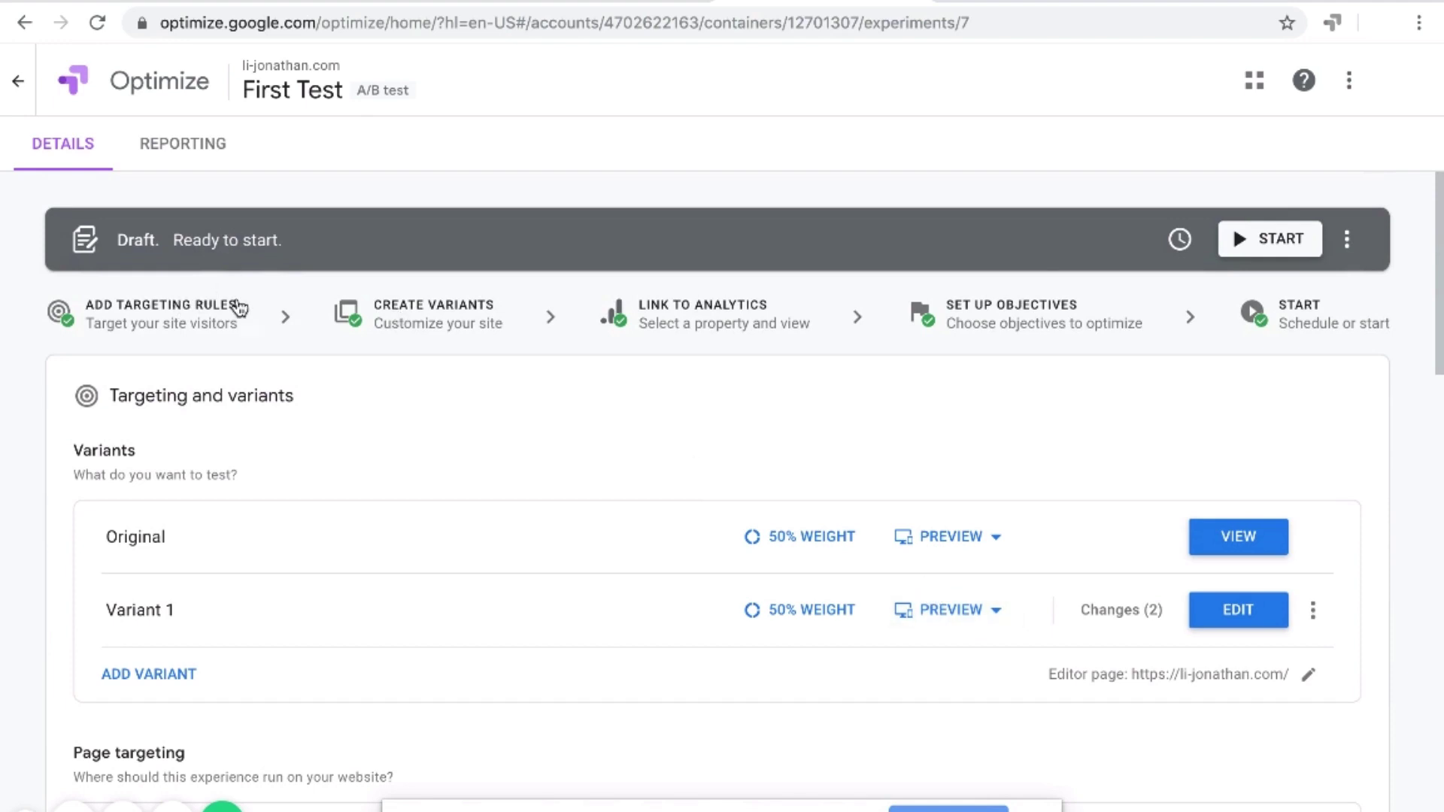
{"action": "left_click", "coordinate": [1352, 238]}
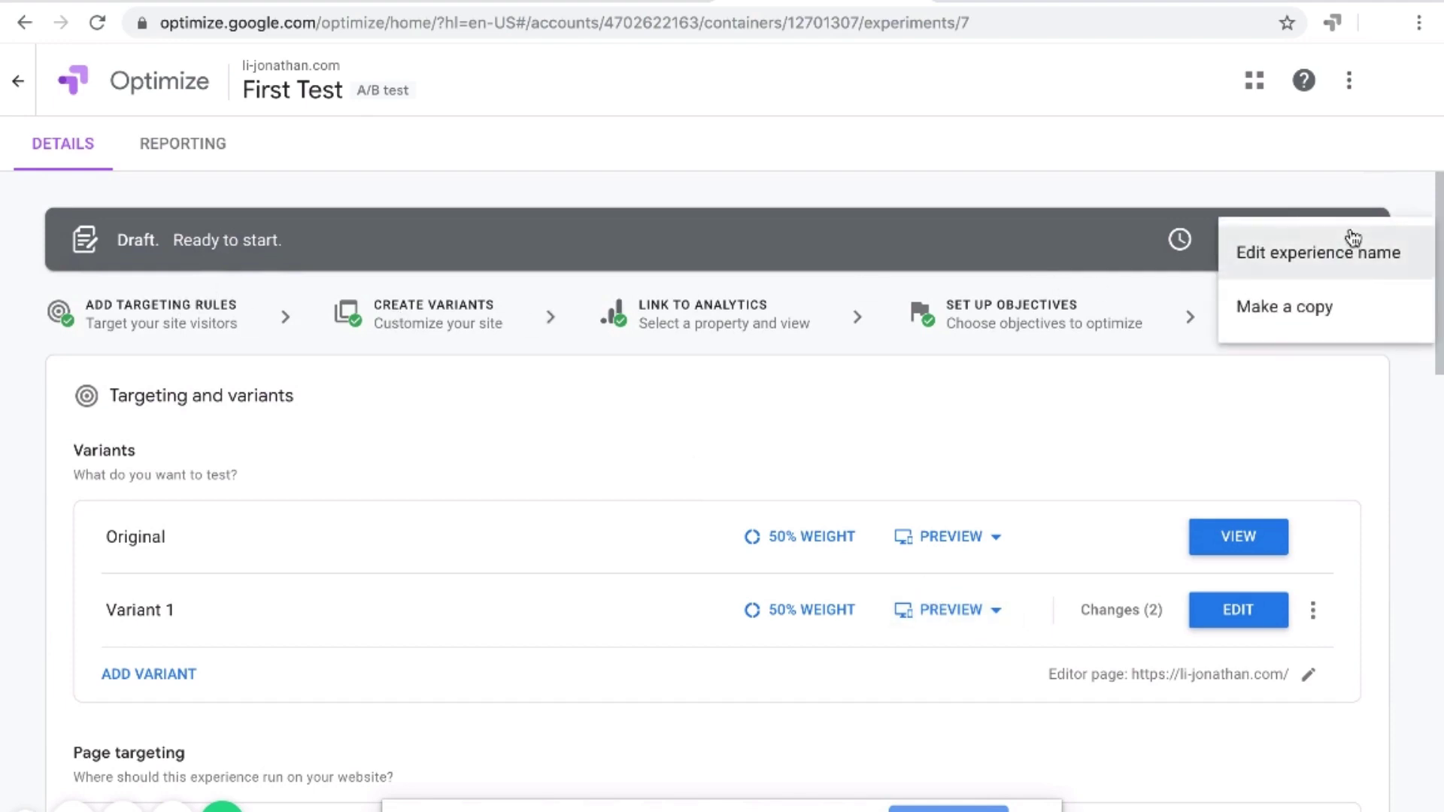
{"action": "left_click", "coordinate": [1203, 430]}
{"action": "scroll", "coordinate": [1218, 467], "scroll_direction": "down", "scroll_amount": 7}
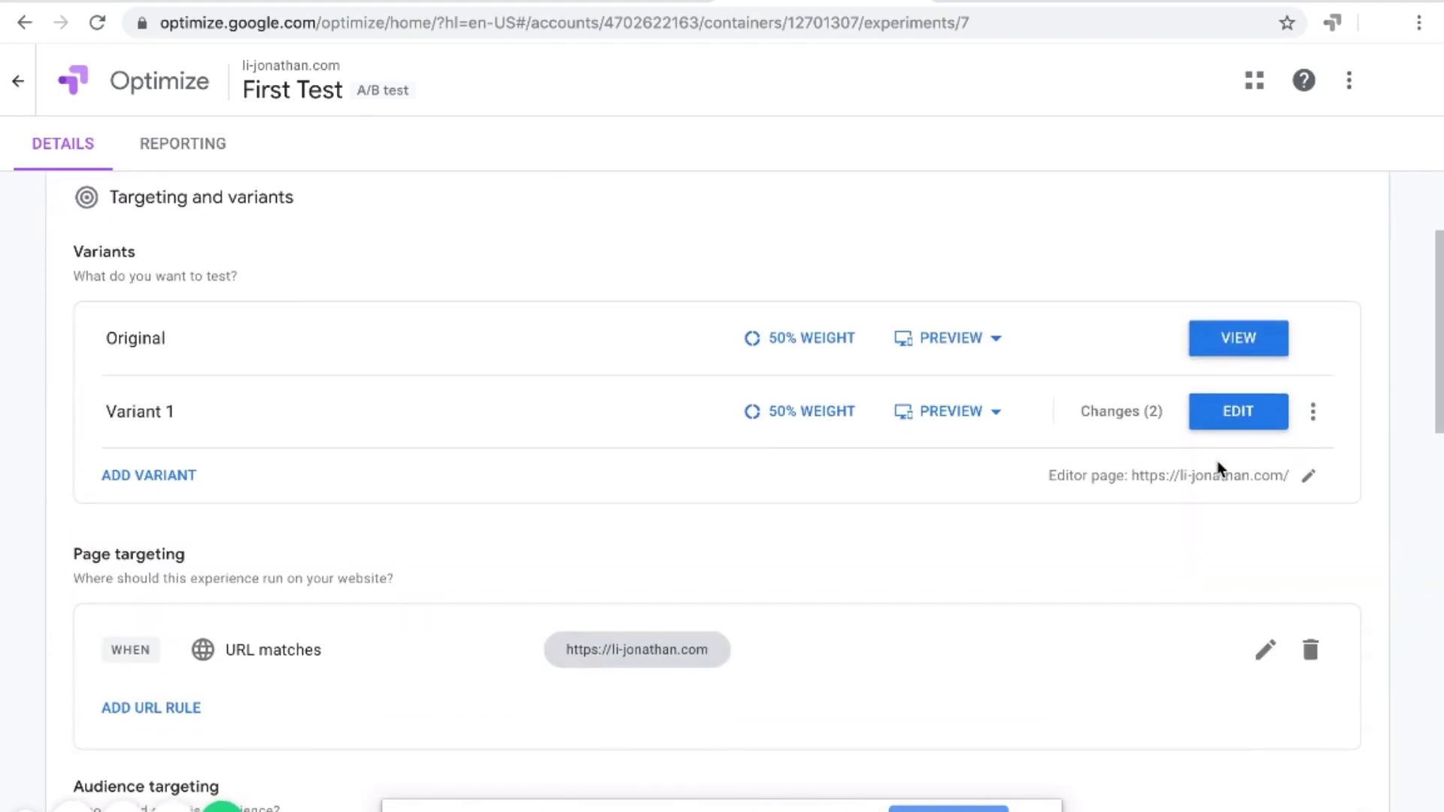
{"action": "scroll", "coordinate": [1219, 470], "scroll_direction": "down", "scroll_amount": 12}
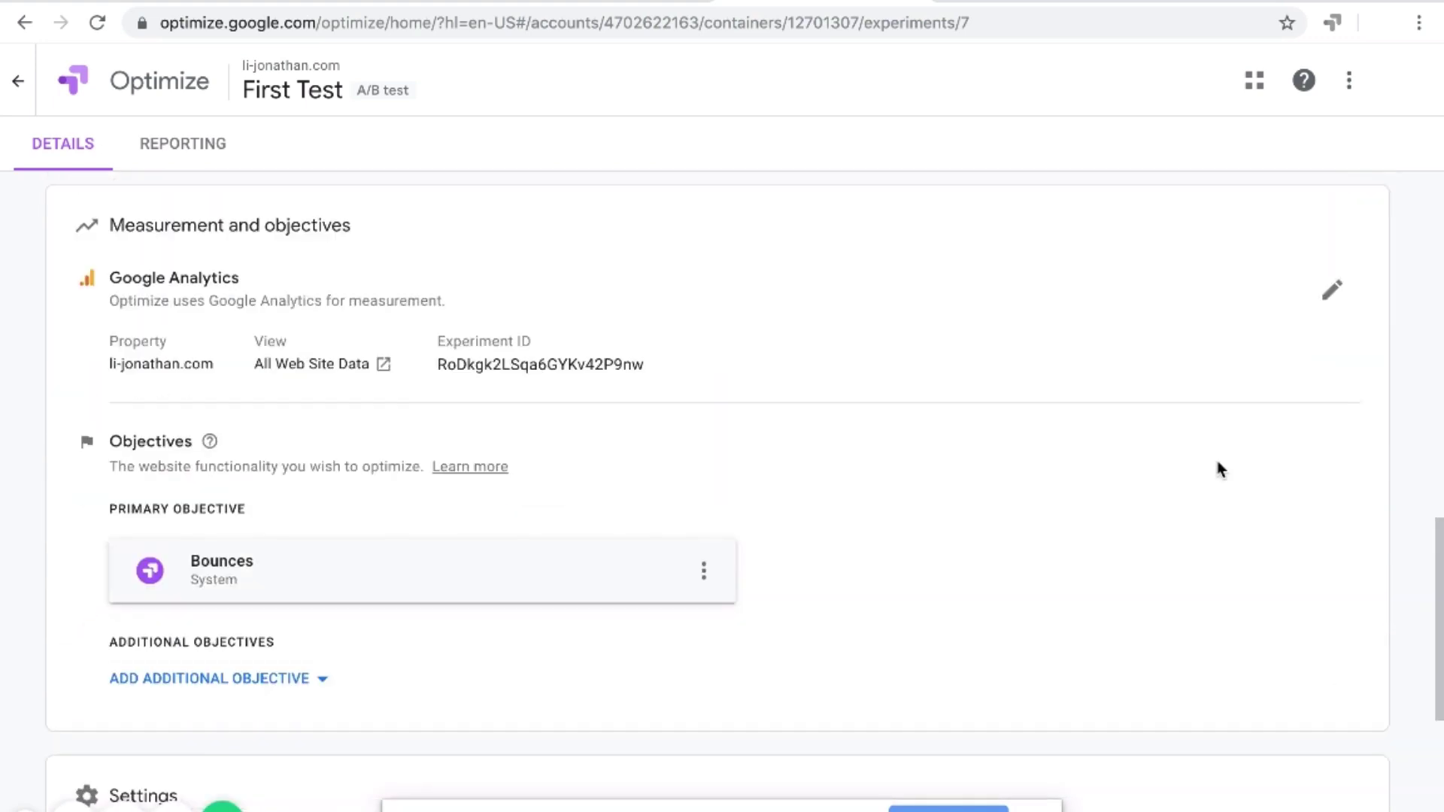
{"action": "scroll", "coordinate": [1219, 469], "scroll_direction": "down", "scroll_amount": 2}
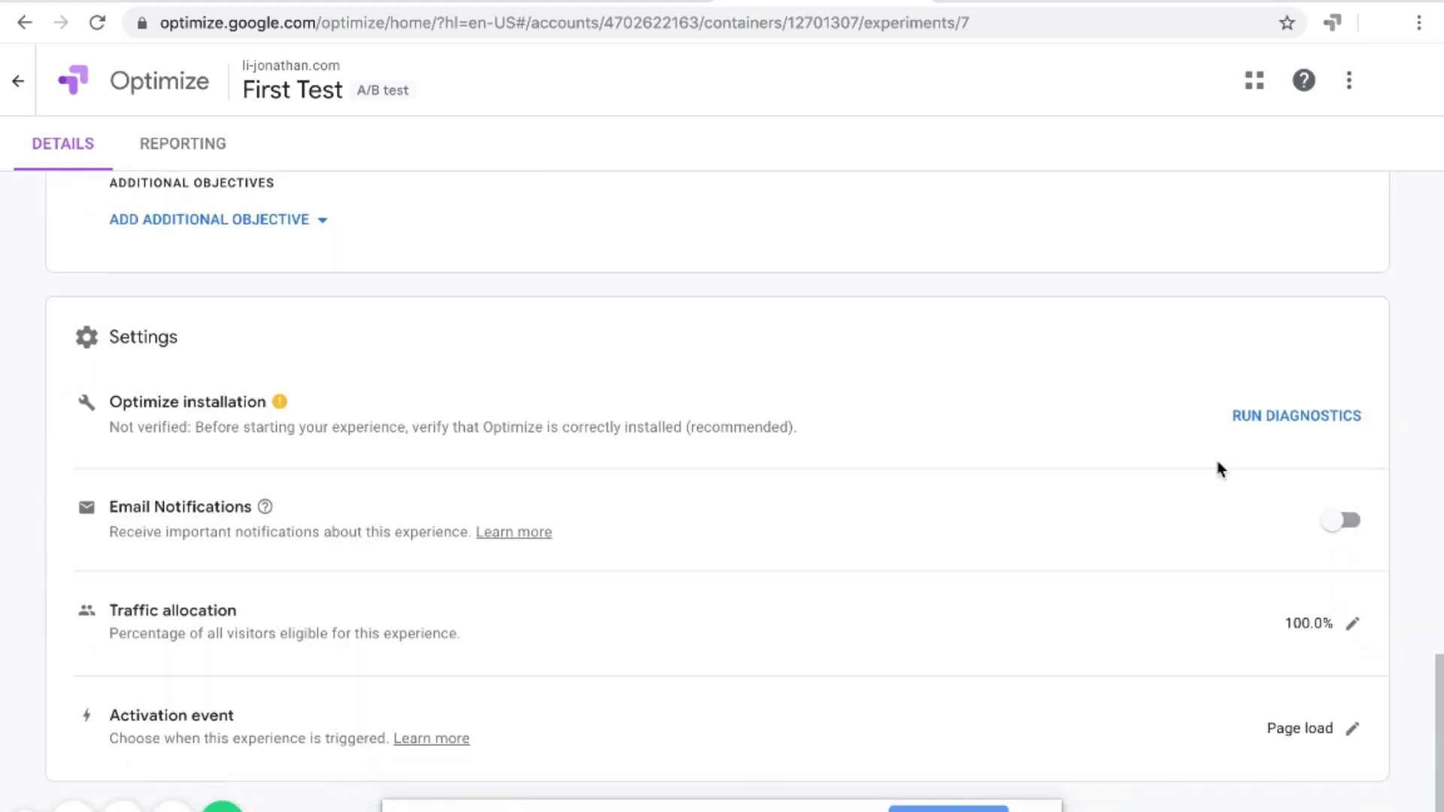
{"action": "scroll", "coordinate": [1219, 469], "scroll_direction": "up", "scroll_amount": 20}
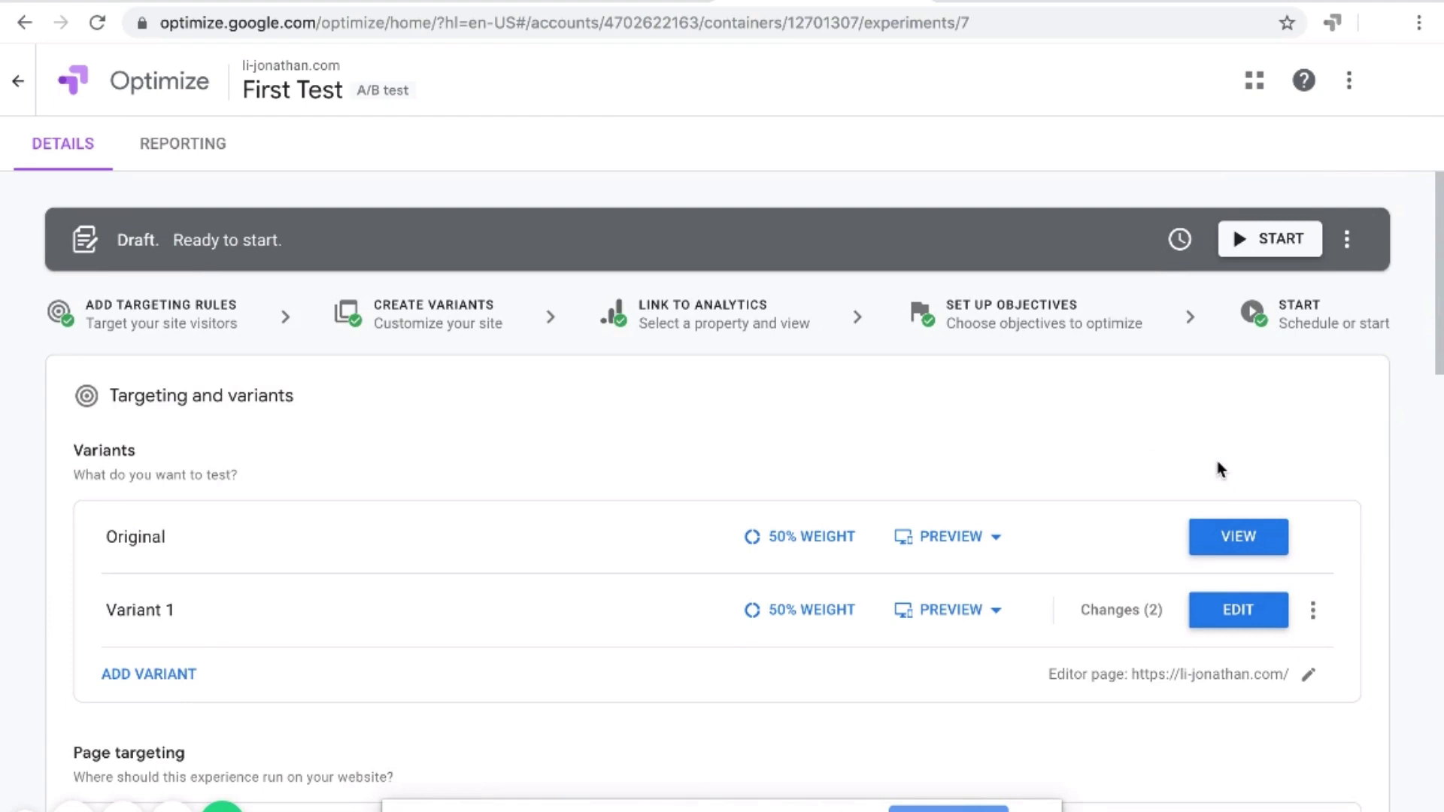
Open First Test's schedule settings and set the start date to Aug 20, 2019
{"action": "scroll", "coordinate": [1205, 415], "scroll_direction": "down", "scroll_amount": 4}
{"action": "scroll", "coordinate": [1206, 415], "scroll_direction": "down", "scroll_amount": 8}
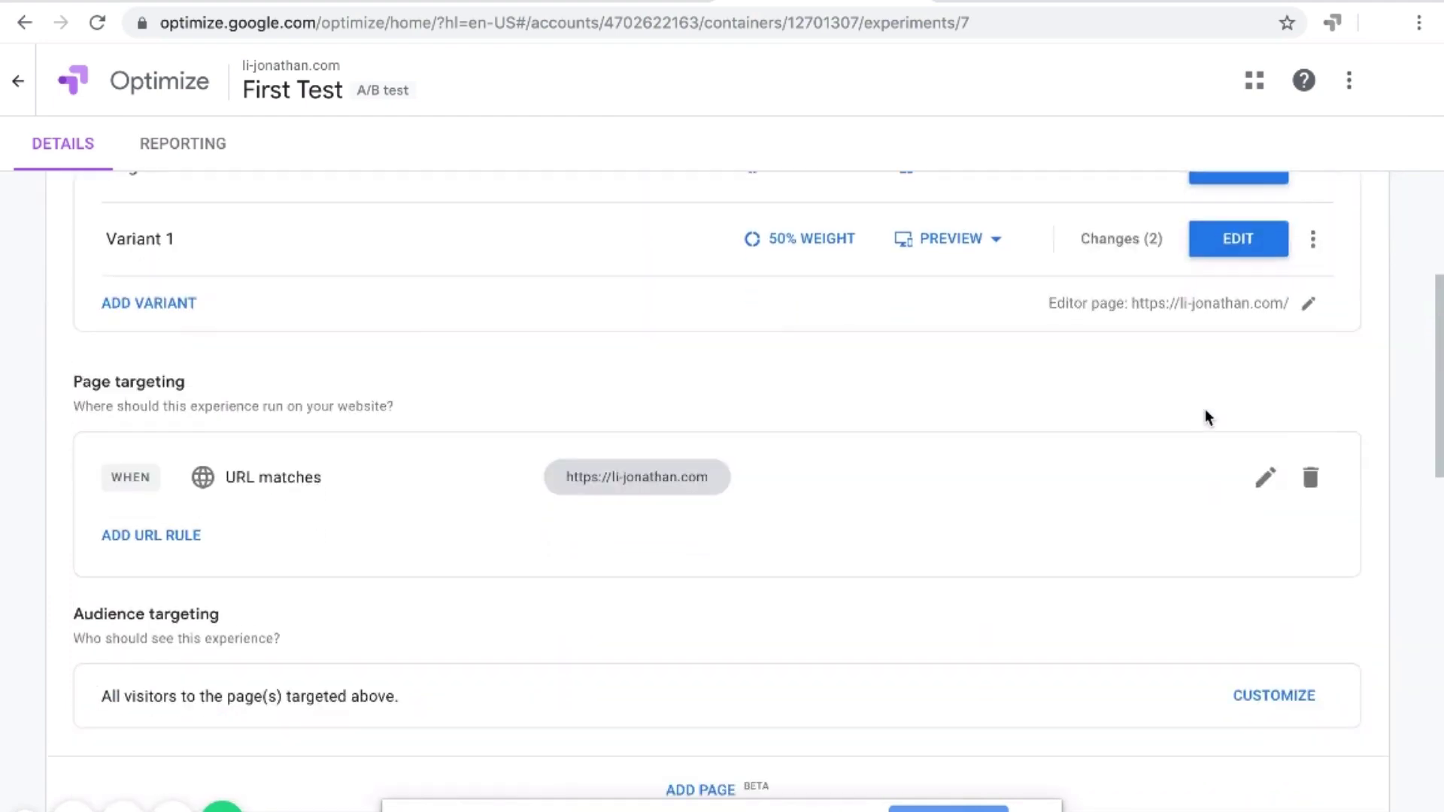
{"action": "scroll", "coordinate": [1205, 416], "scroll_direction": "up", "scroll_amount": 12}
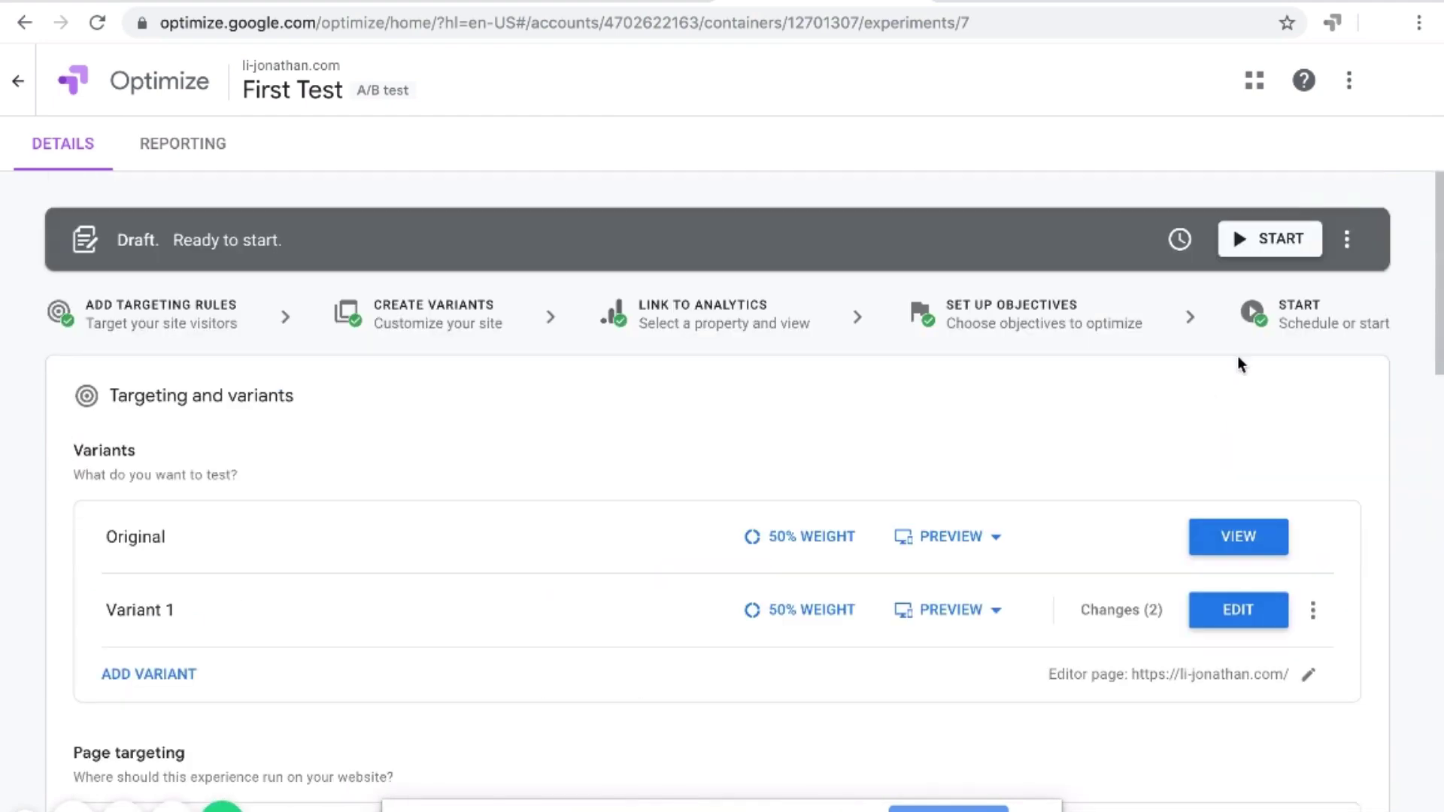
{"action": "left_click", "coordinate": [1178, 240]}
{"action": "left_click", "coordinate": [748, 80]}
{"action": "left_click", "coordinate": [1179, 241]}
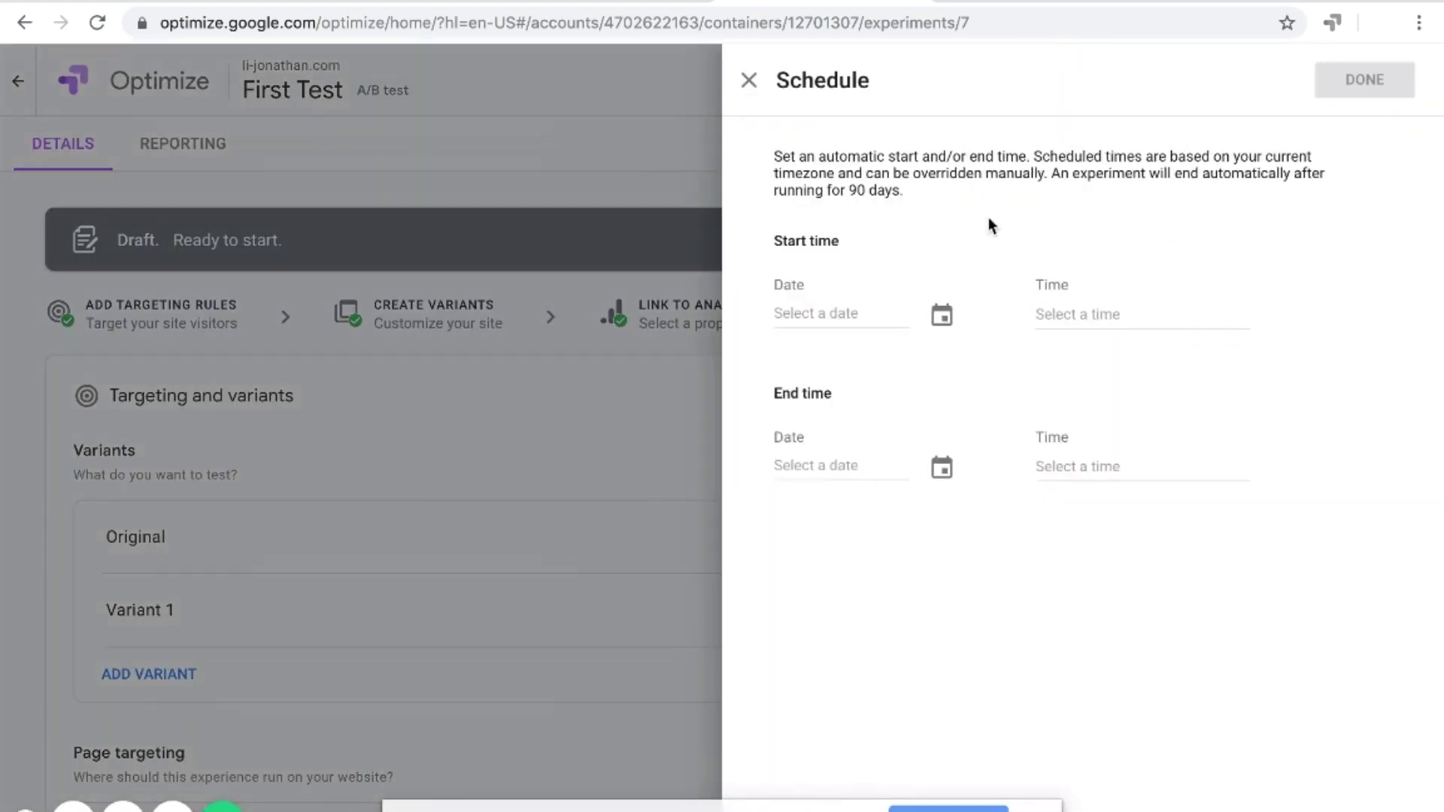
{"action": "left_click", "coordinate": [830, 314]}
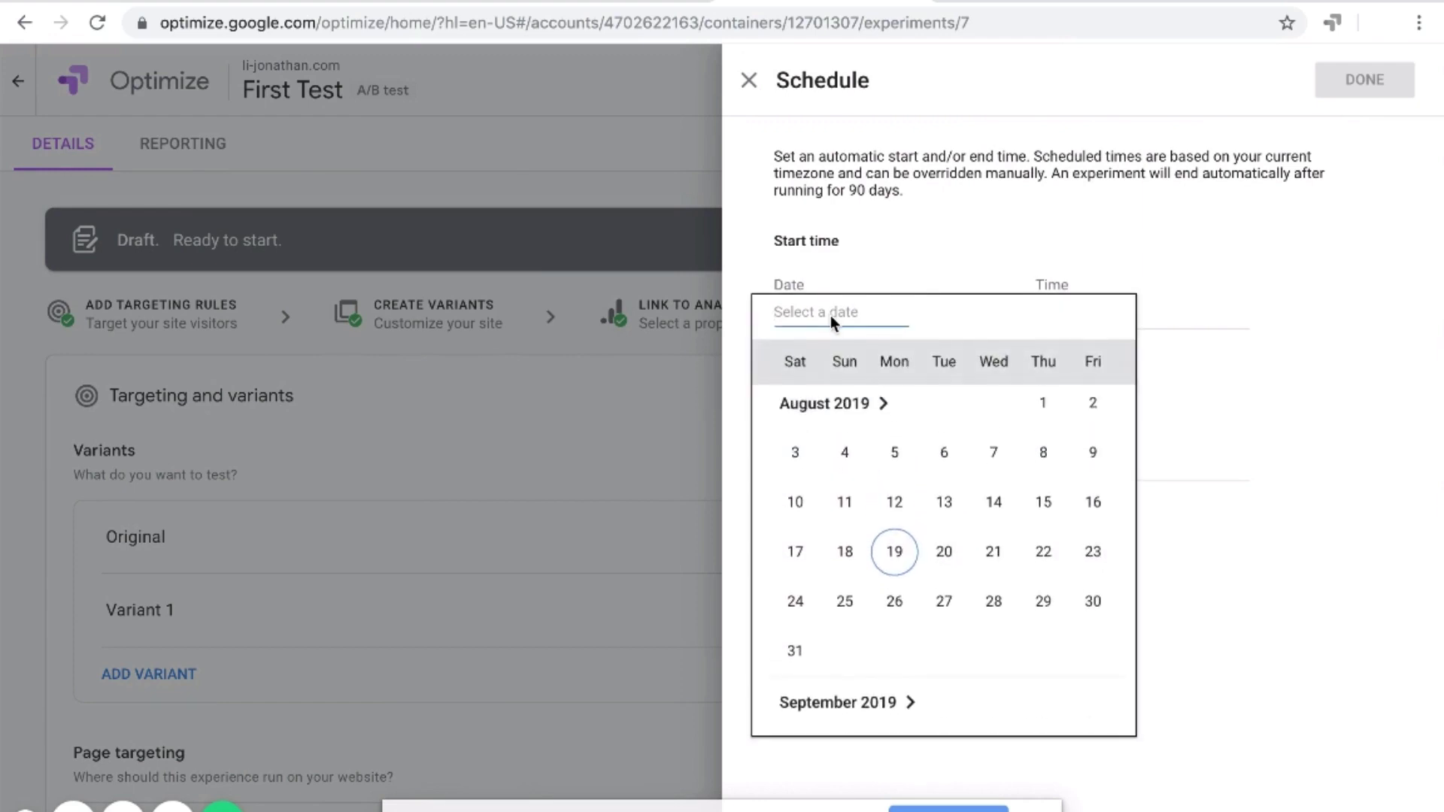
{"action": "left_click", "coordinate": [944, 566]}
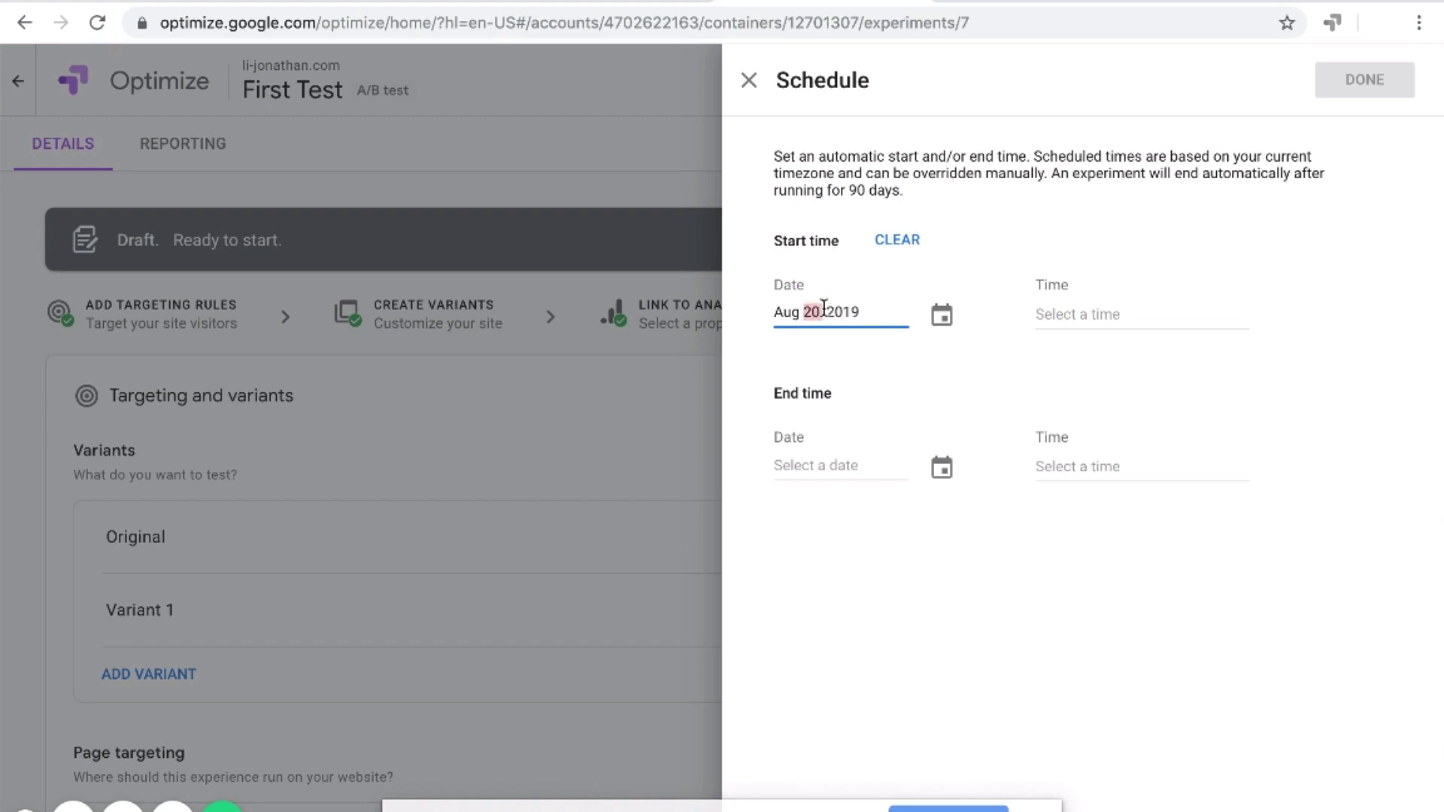
Set the experiment's scheduled end date to Sep 3, 2019
{"action": "left_click", "coordinate": [941, 466]}
{"action": "scroll", "coordinate": [1010, 560], "scroll_direction": "down", "scroll_amount": 2}
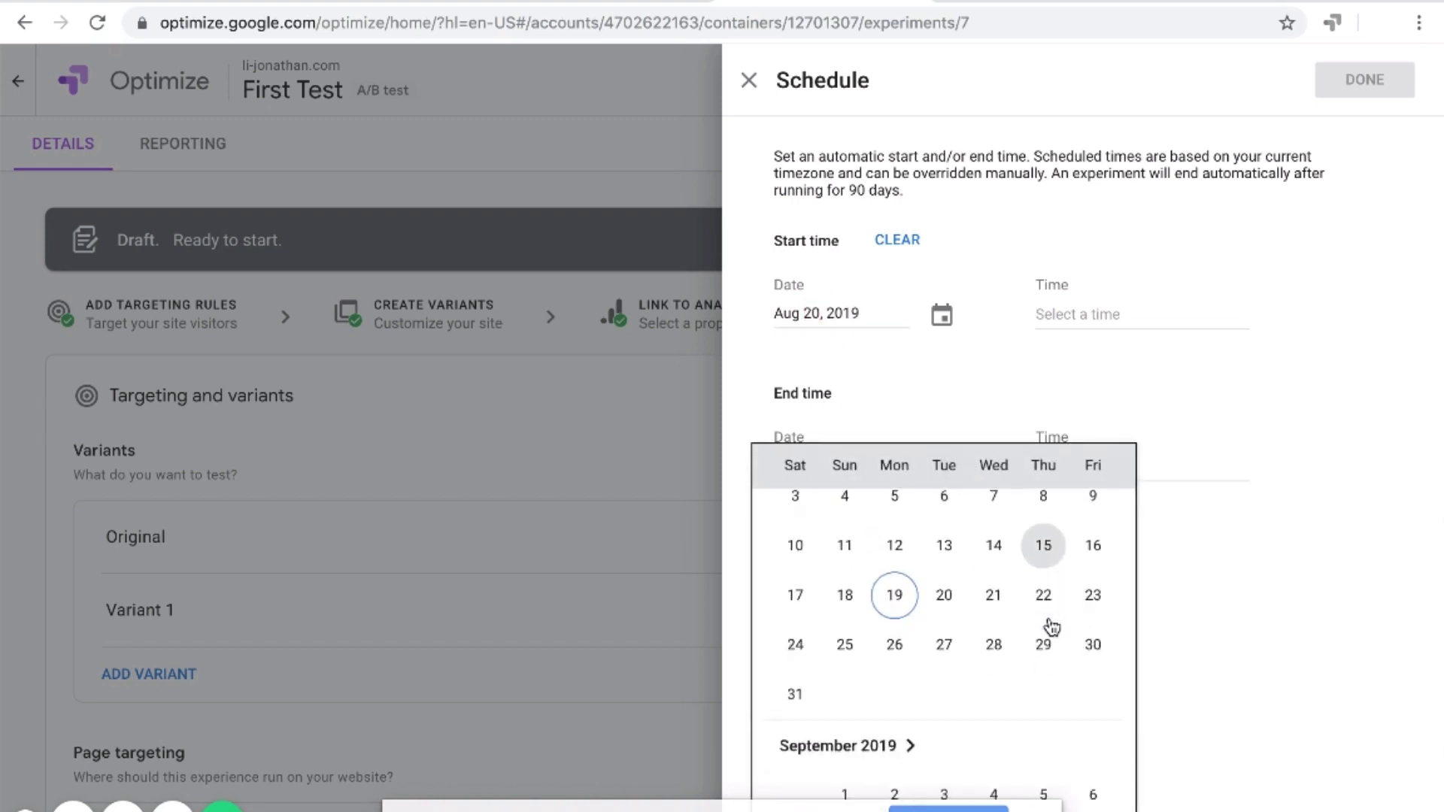
{"action": "left_click", "coordinate": [944, 699]}
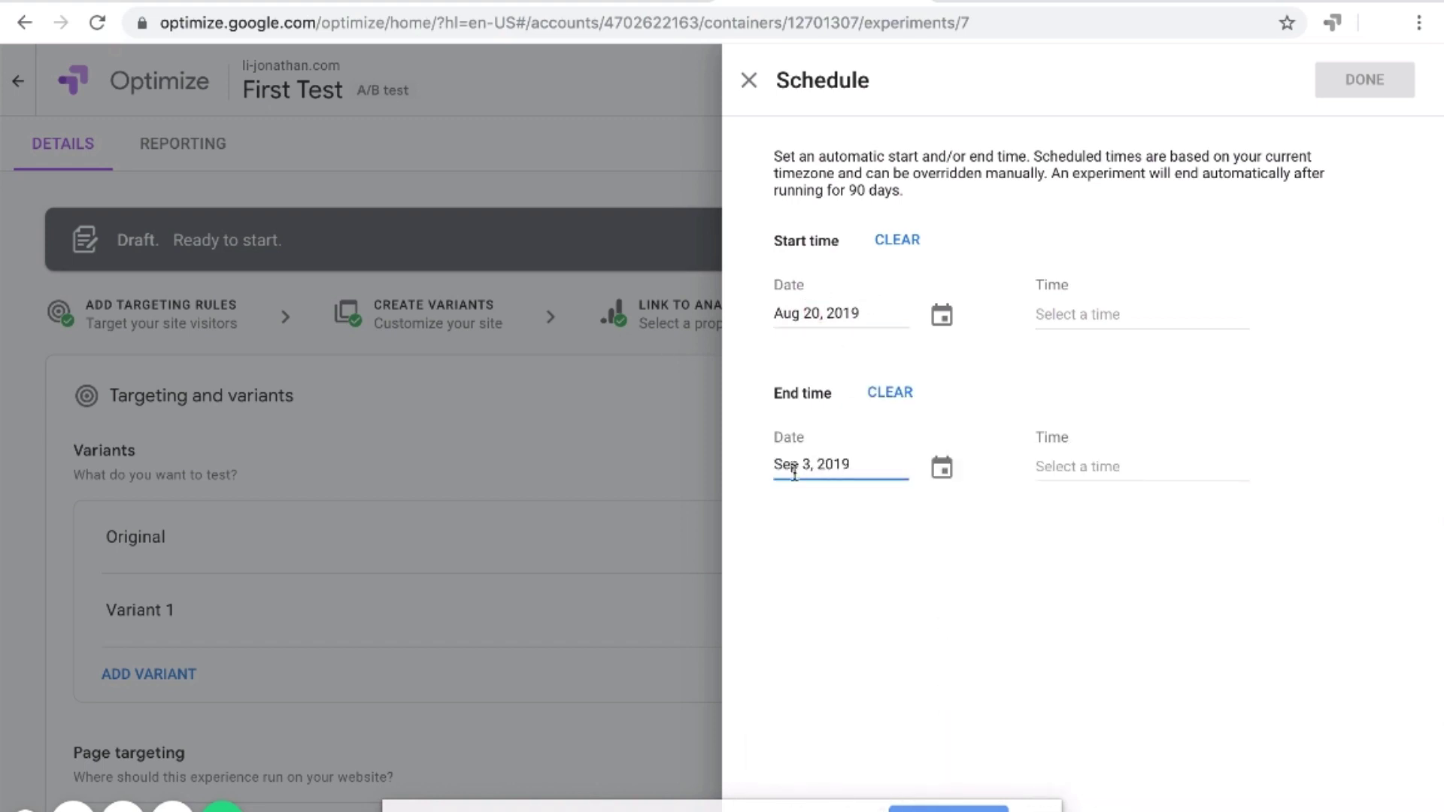
{"action": "left_click", "coordinate": [941, 466]}
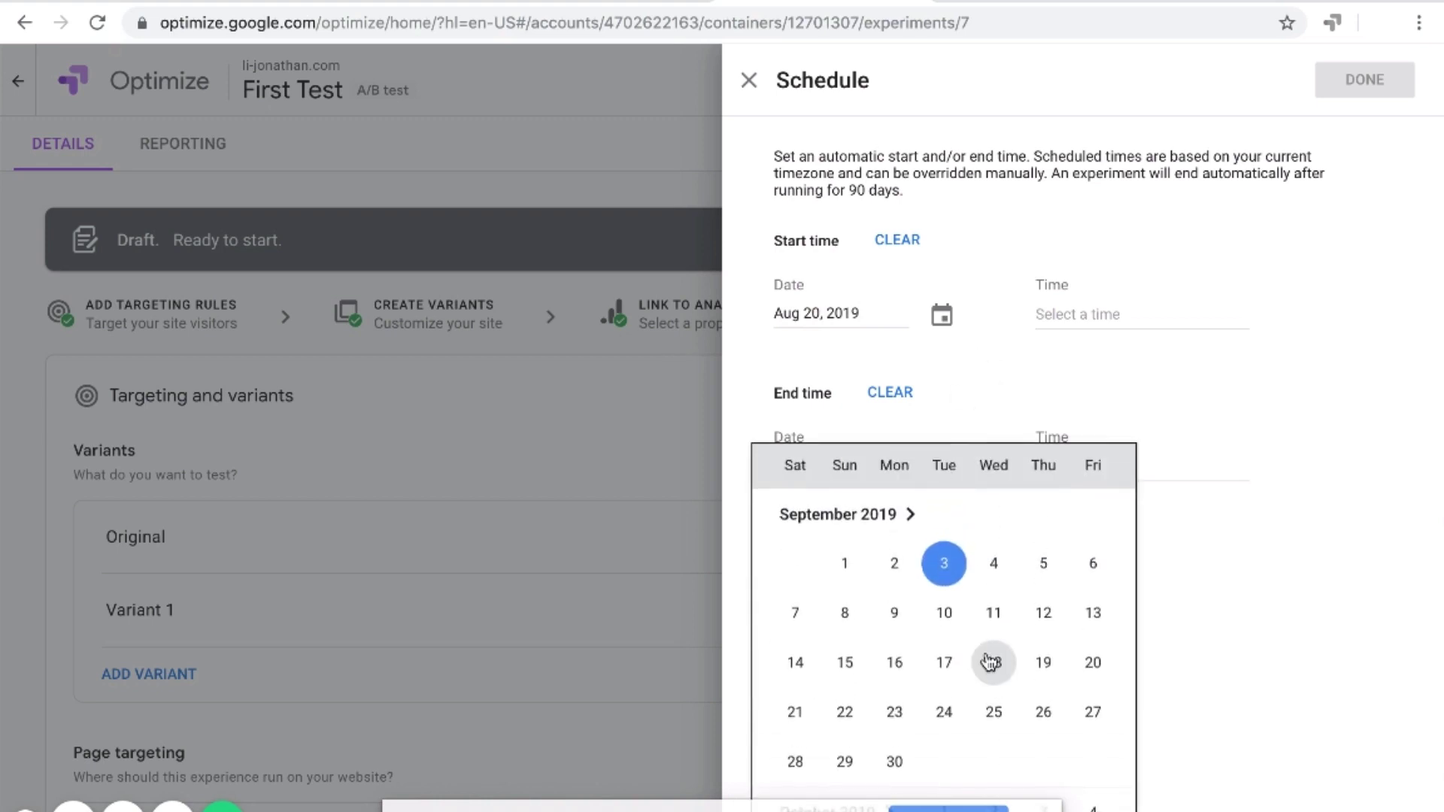
{"action": "scroll", "coordinate": [987, 659], "scroll_direction": "up", "scroll_amount": 3}
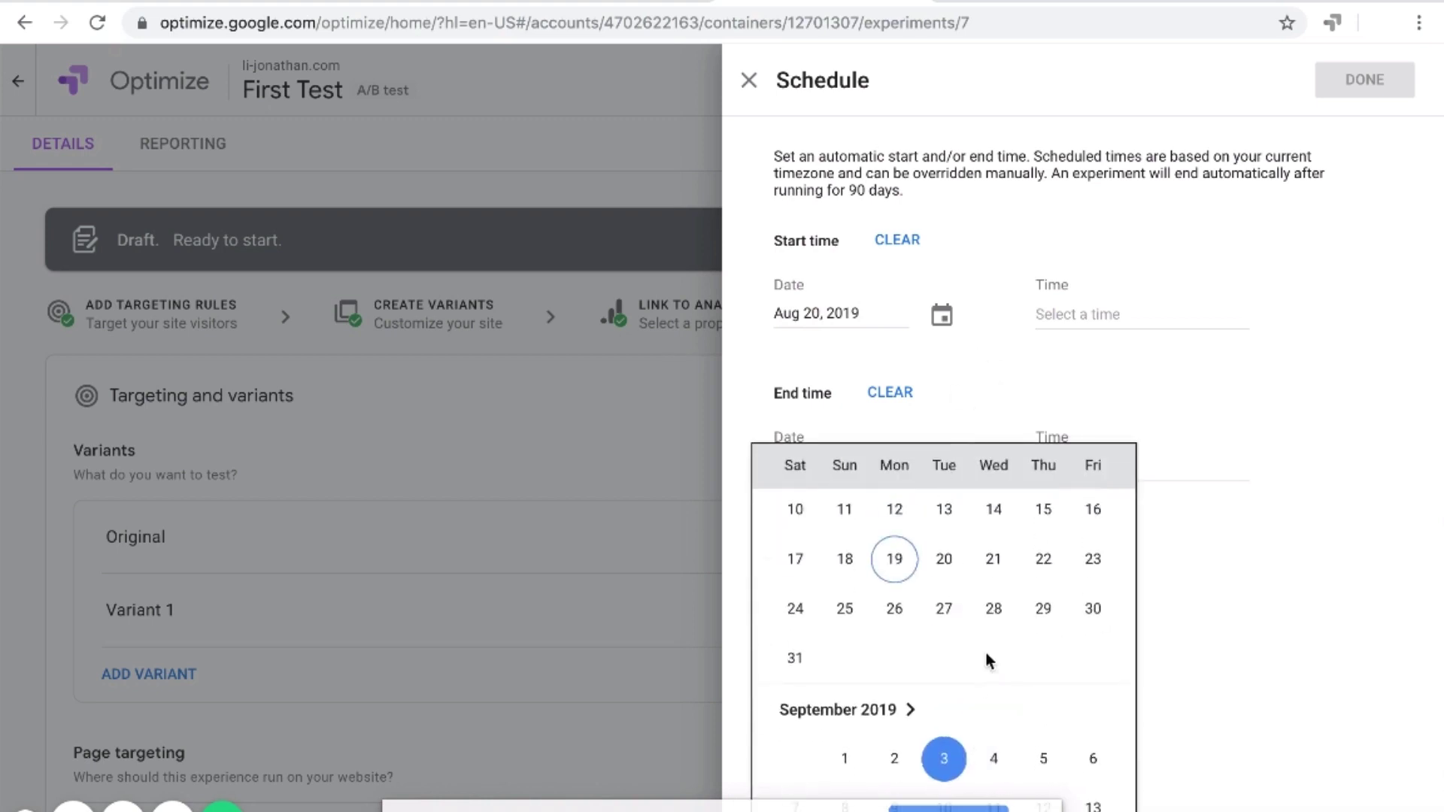
{"action": "left_click", "coordinate": [1128, 379]}
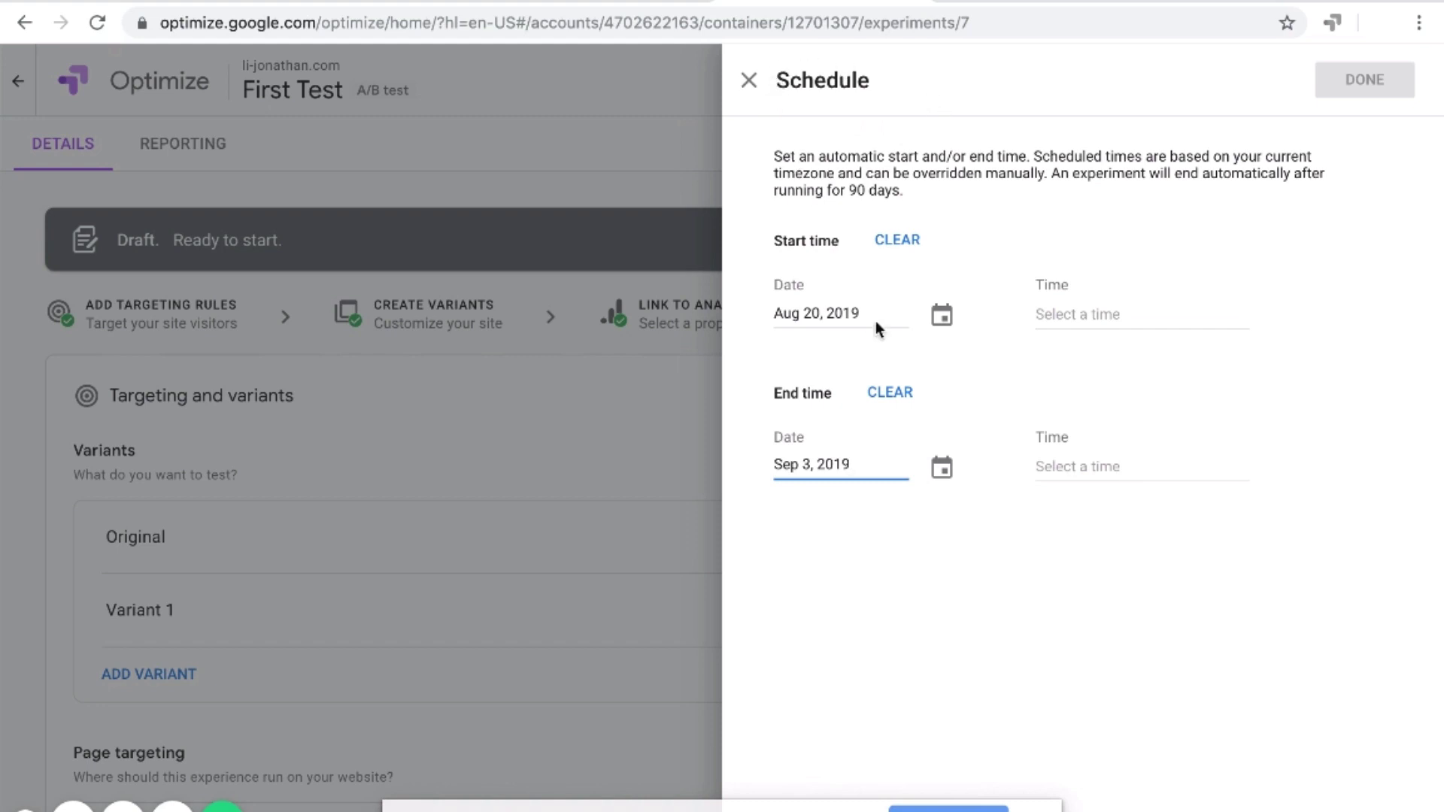
Set the schedule's start time to 9:00 AM
{"action": "left_click", "coordinate": [1111, 325]}
{"action": "type", "text": "1"}
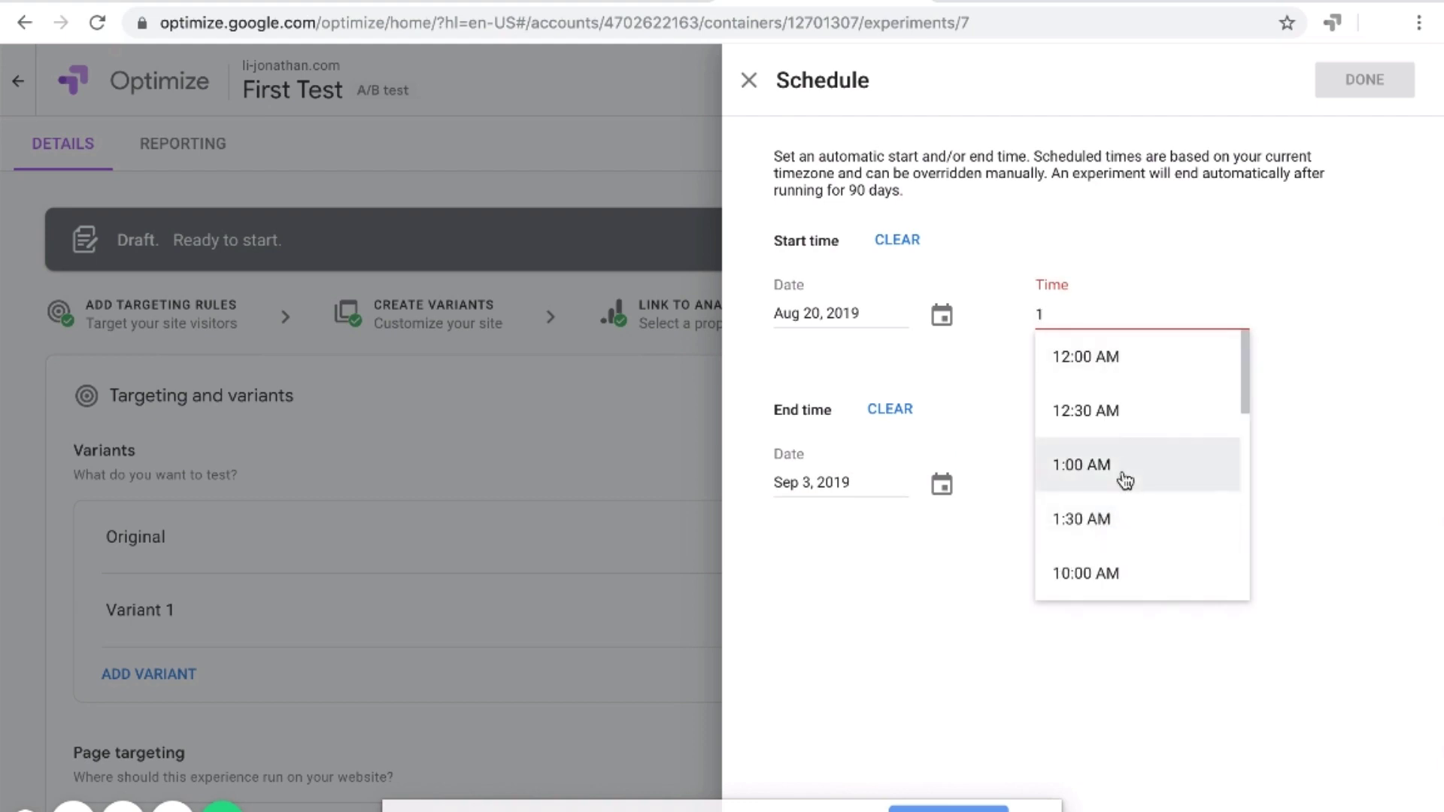
{"action": "key", "text": "BackSpace"}
{"action": "type", "text": "9am"}
{"action": "key", "text": "BackSpace"}
{"action": "key", "text": "BackSpace"}
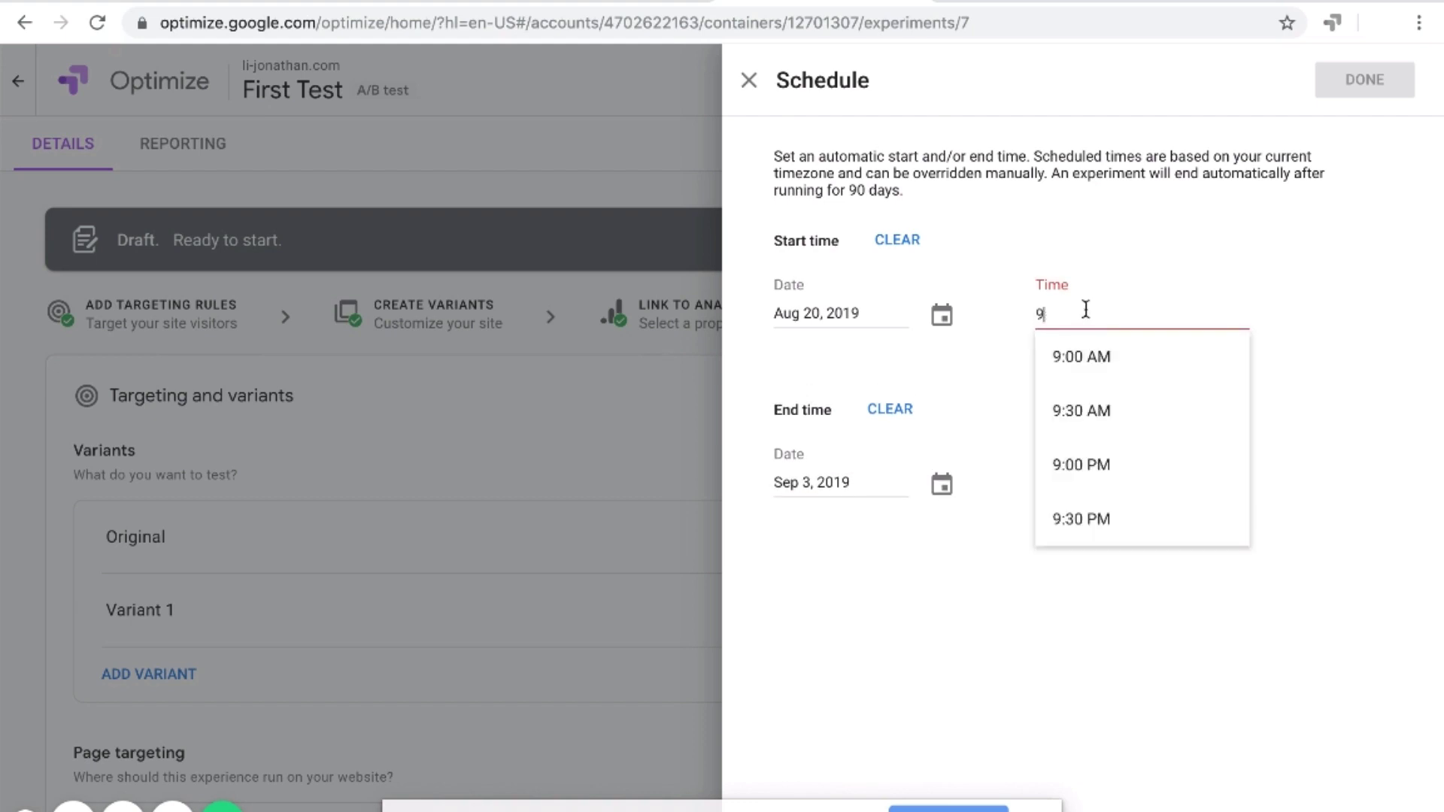
{"action": "left_click", "coordinate": [1086, 355]}
Set the schedule's end time to 9 AM, save the schedule and dismiss the notice about confirming it
{"action": "left_click", "coordinate": [1082, 452]}
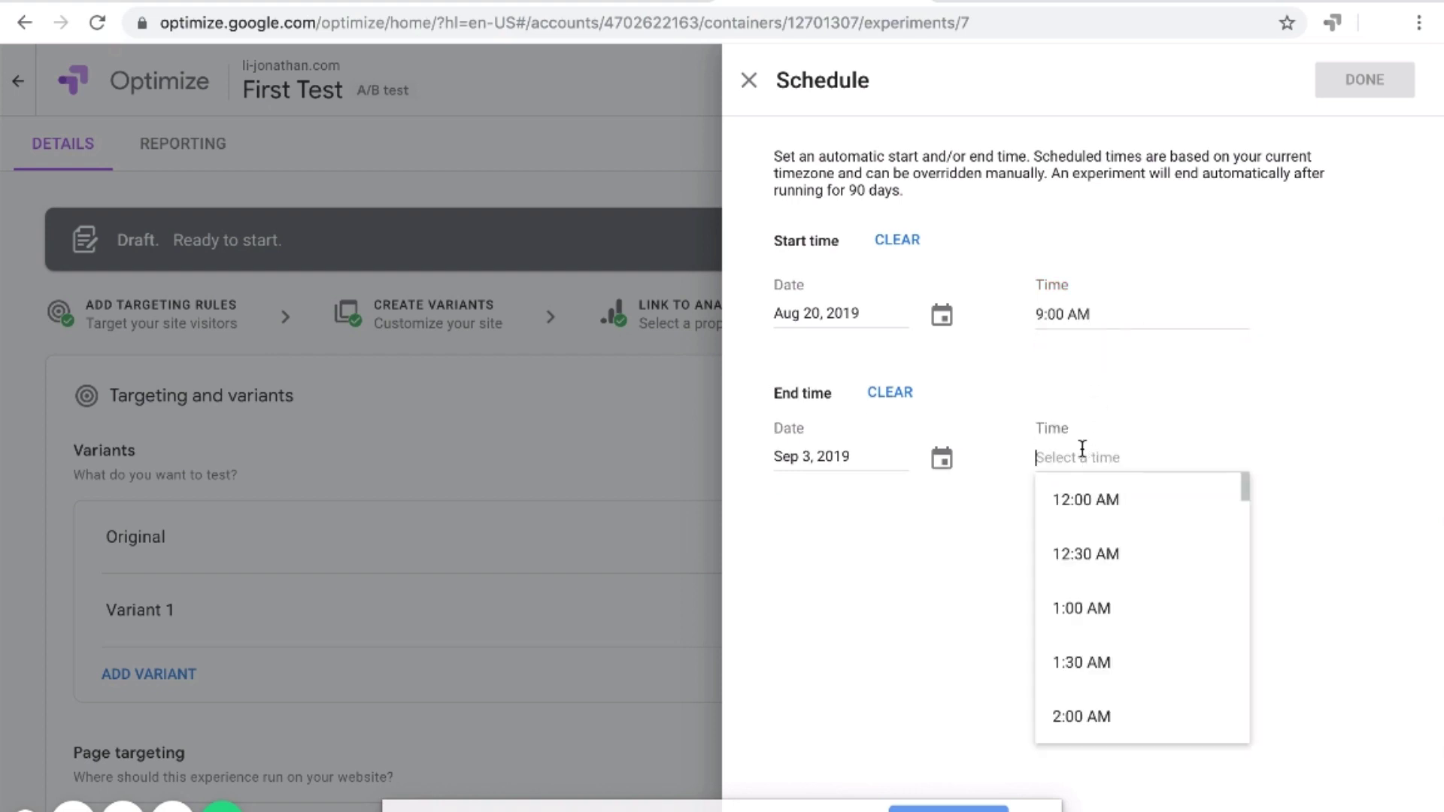
{"action": "type", "text": "9am"}
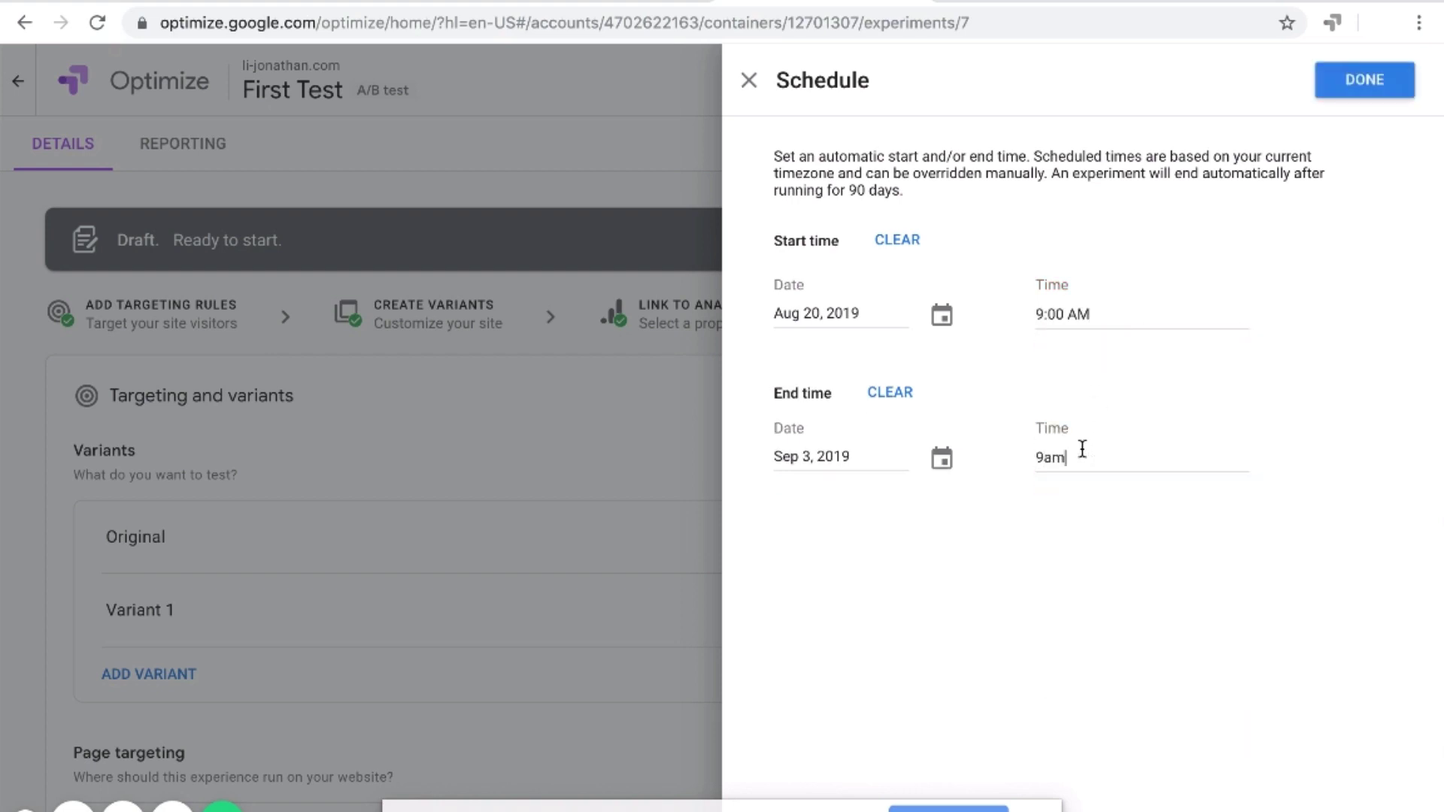
{"action": "left_click", "coordinate": [1348, 89]}
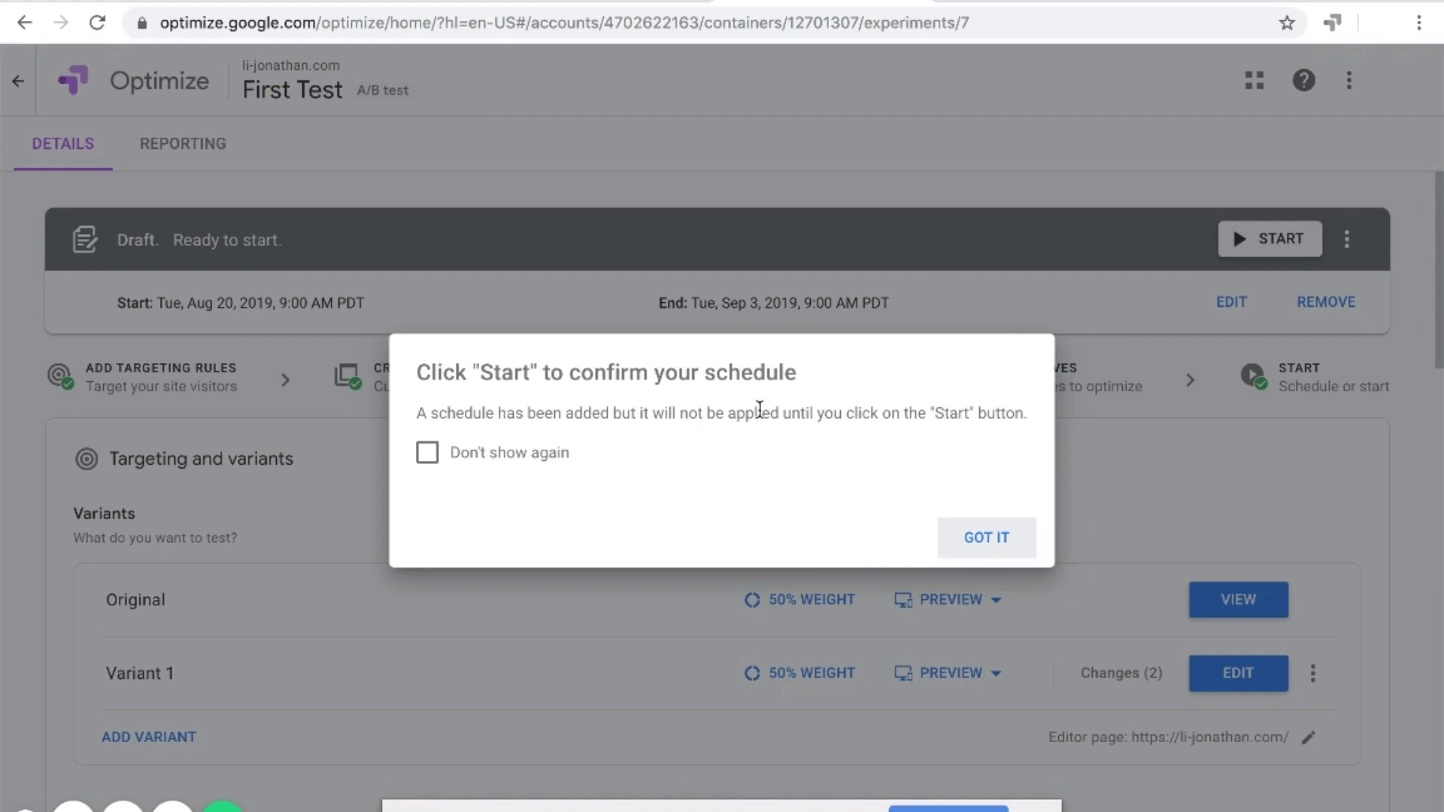
{"action": "left_click", "coordinate": [965, 537]}
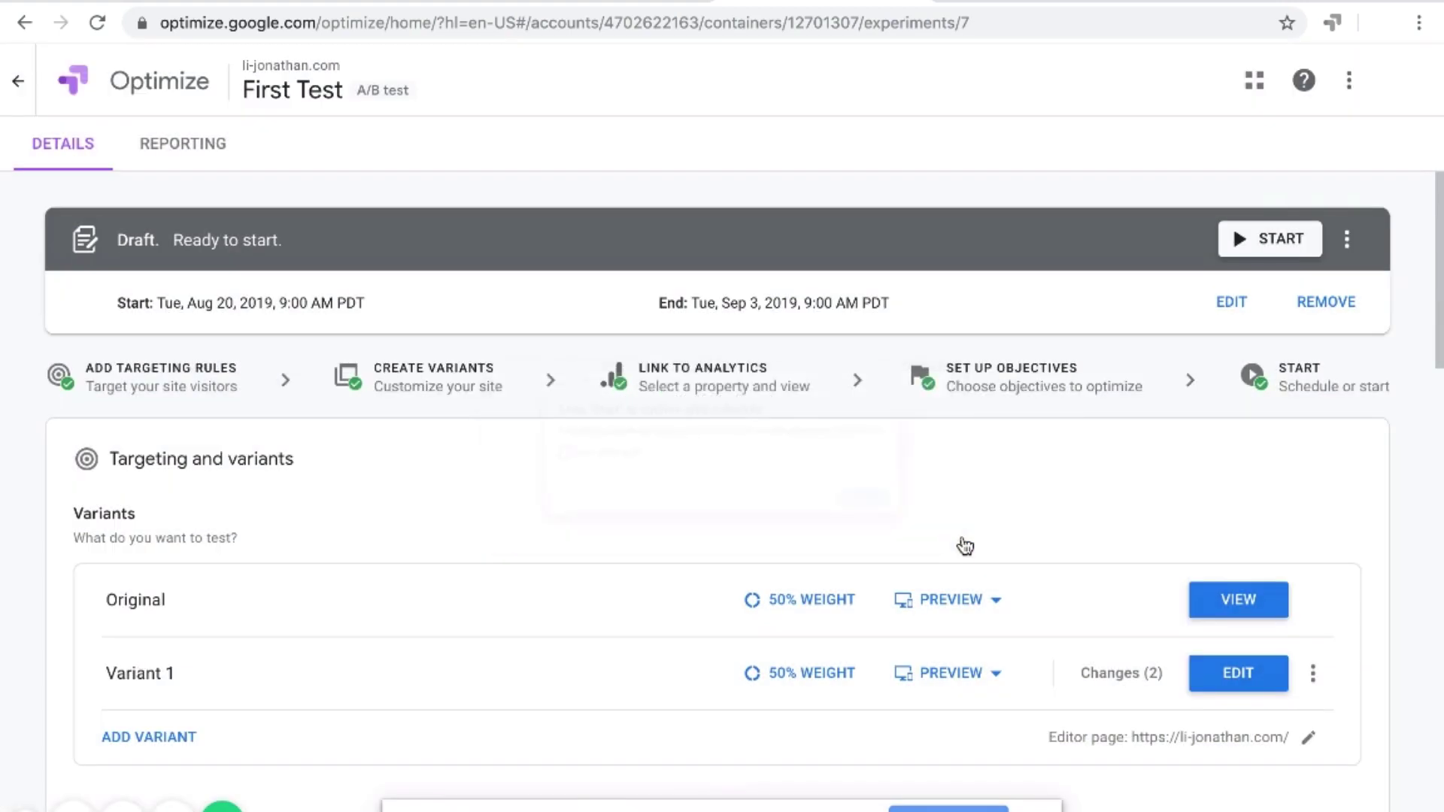
Read and cancel the scheduled start confirmation, run the Optimize installation diagnostics for First Test and return to its details
{"action": "left_click", "coordinate": [1247, 246]}
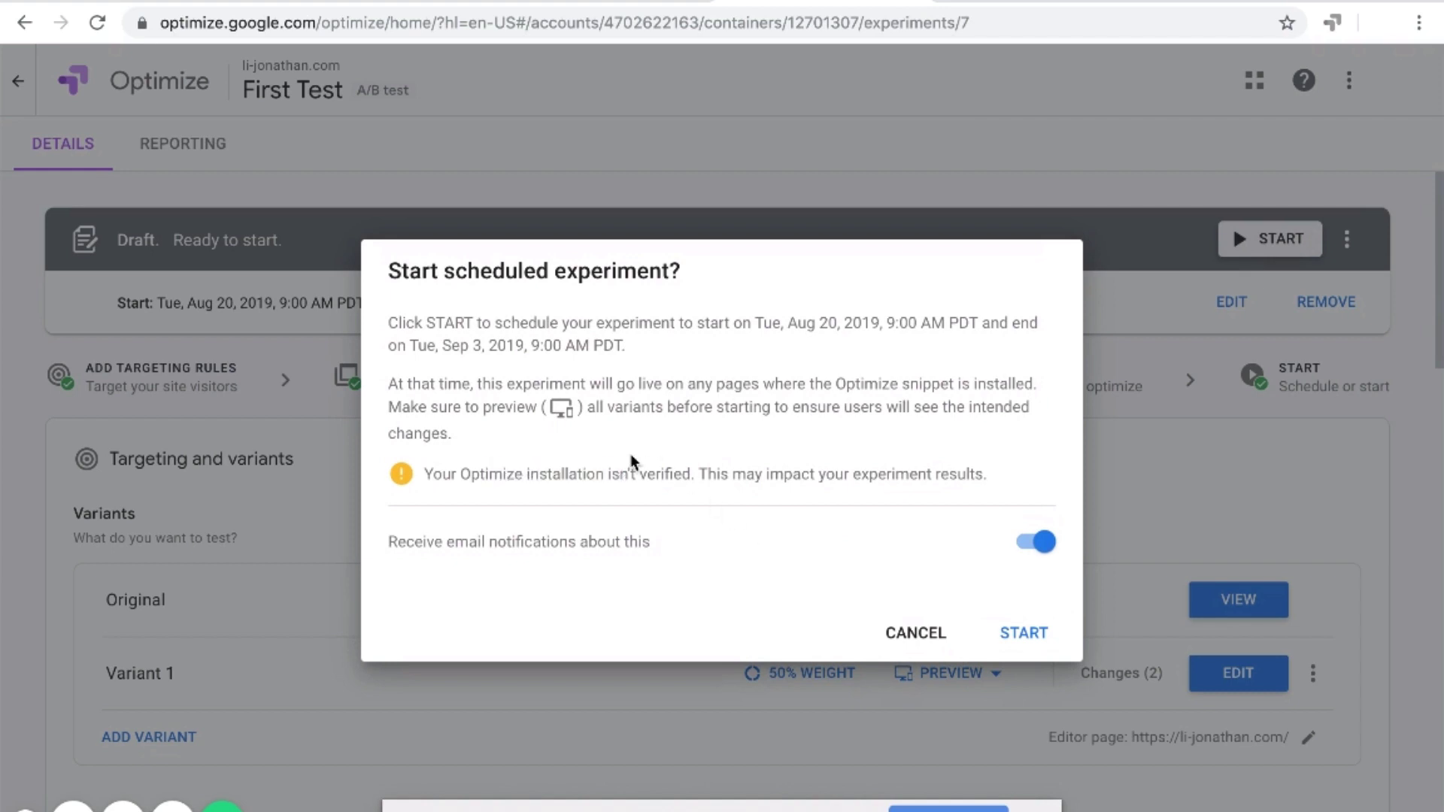
{"action": "left_click", "coordinate": [894, 633]}
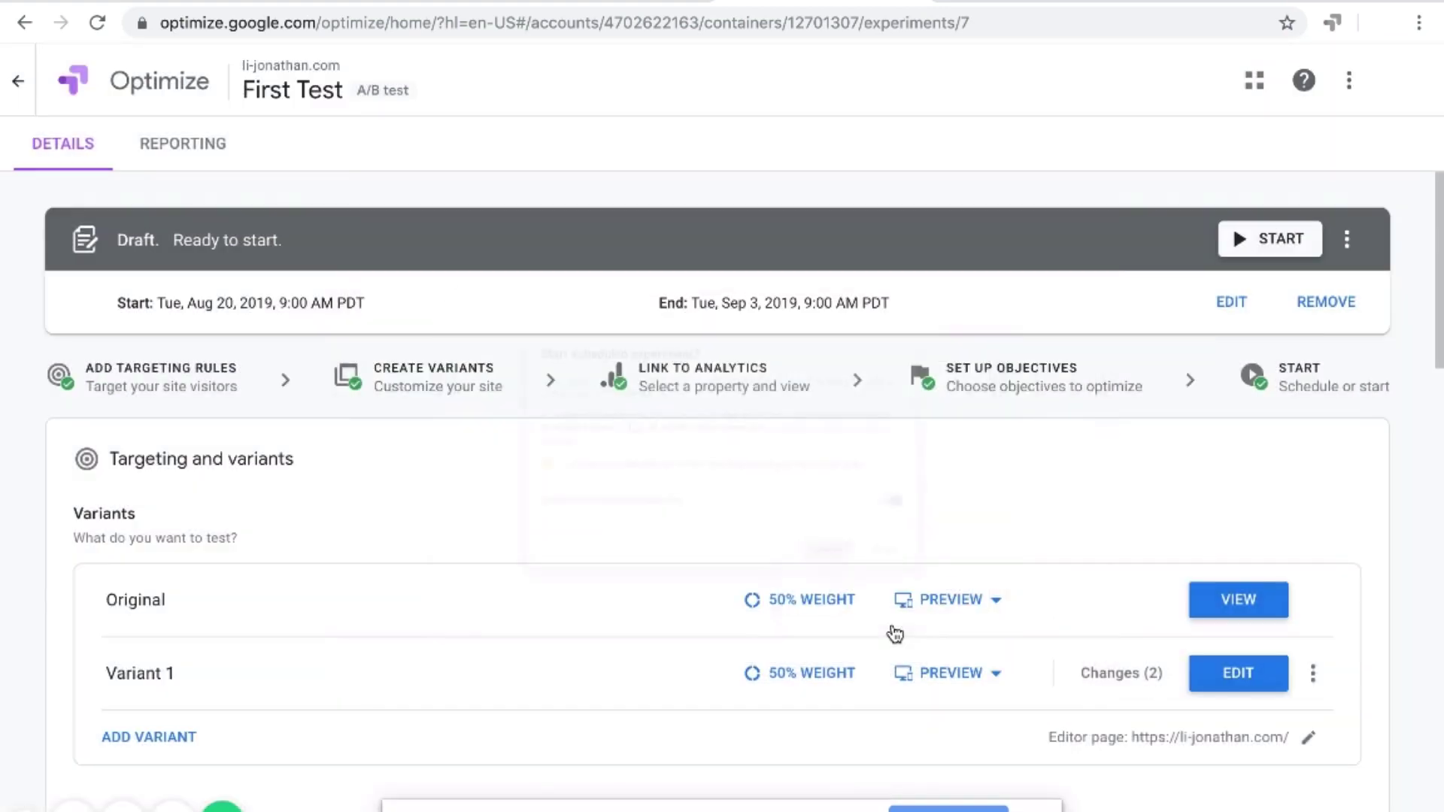
{"action": "scroll", "coordinate": [632, 664], "scroll_direction": "down", "scroll_amount": 10}
{"action": "scroll", "coordinate": [634, 665], "scroll_direction": "down", "scroll_amount": 3}
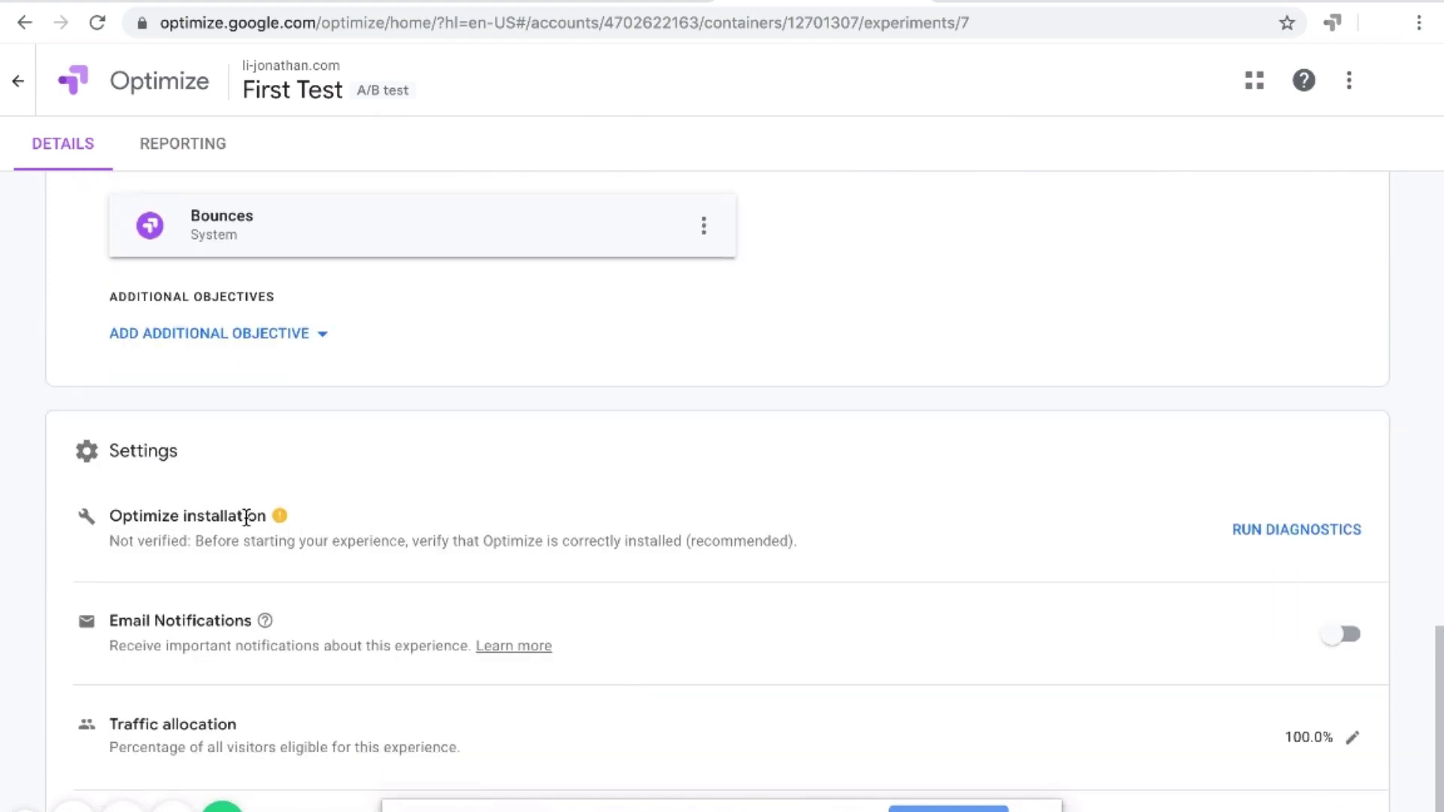
{"action": "scroll", "coordinate": [267, 535], "scroll_direction": "down", "scroll_amount": 1}
{"action": "left_click_drag", "start_coordinate": [175, 481], "coordinate": [257, 480]}
{"action": "left_click", "coordinate": [1254, 497]}
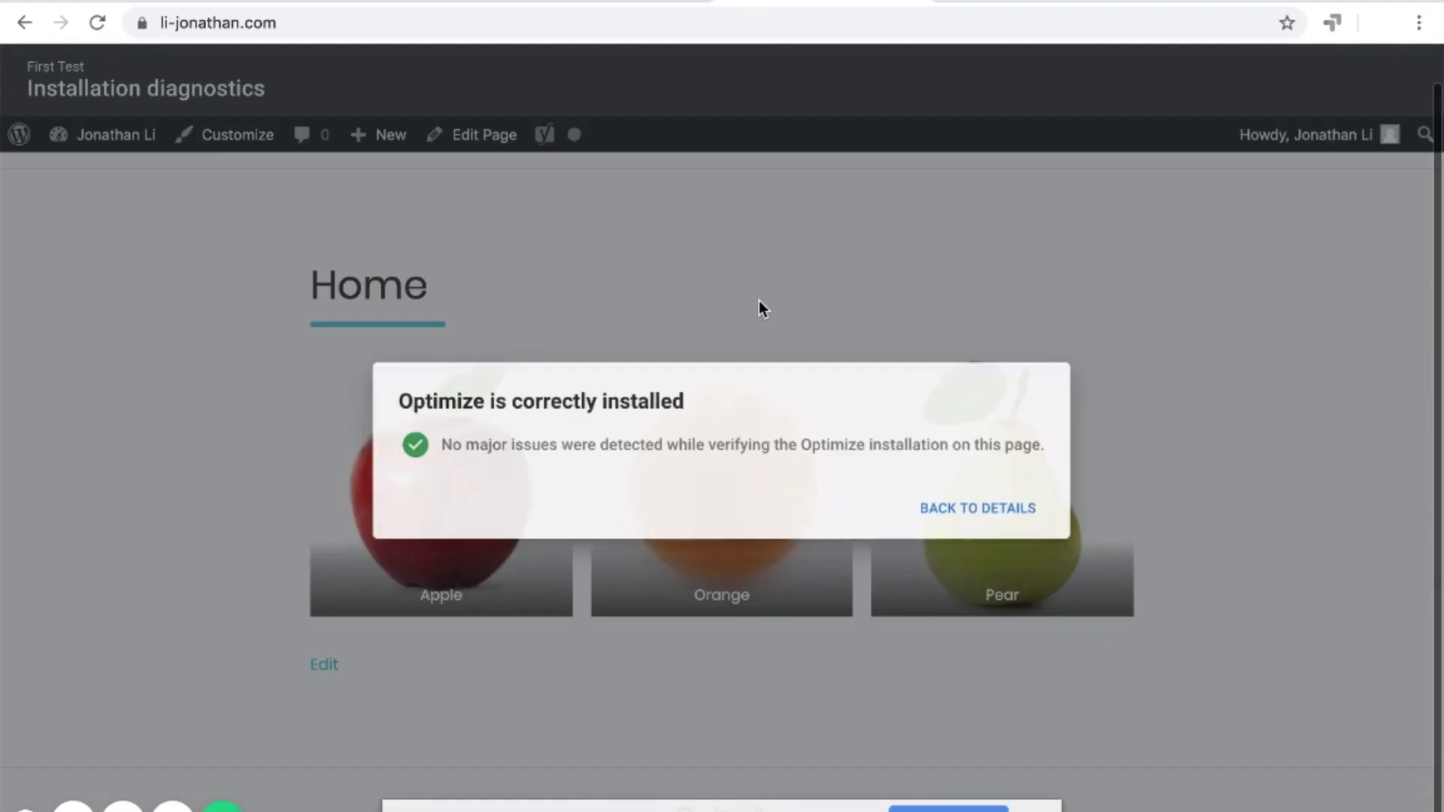
{"action": "left_click", "coordinate": [972, 511]}
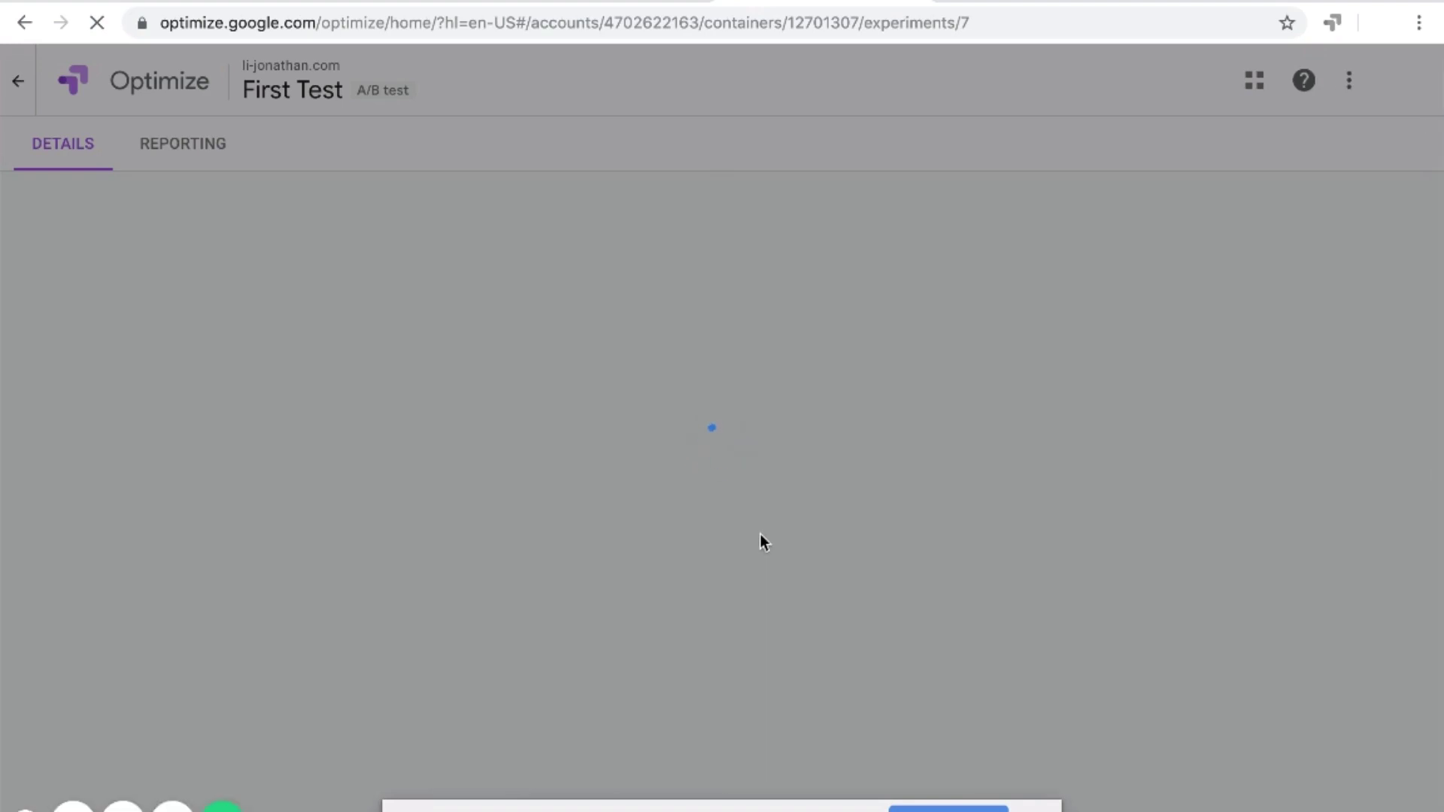
Check the Optimize installation status in First Test's settings and review the schedule on its details page
{"action": "scroll", "coordinate": [643, 618], "scroll_direction": "down", "scroll_amount": 10}
{"action": "scroll", "coordinate": [643, 617], "scroll_direction": "down", "scroll_amount": 3}
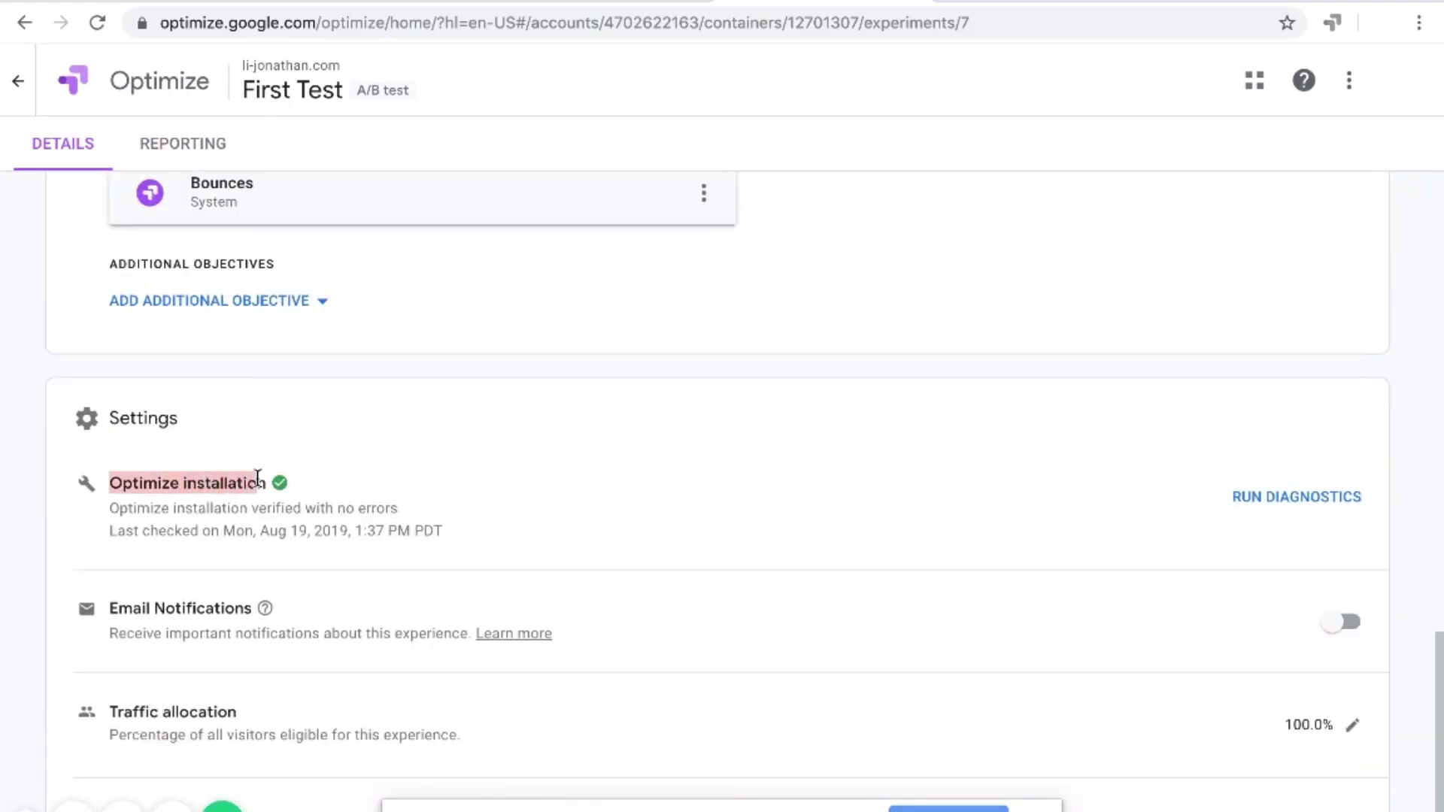
{"action": "scroll", "coordinate": [399, 474], "scroll_direction": "up", "scroll_amount": 10}
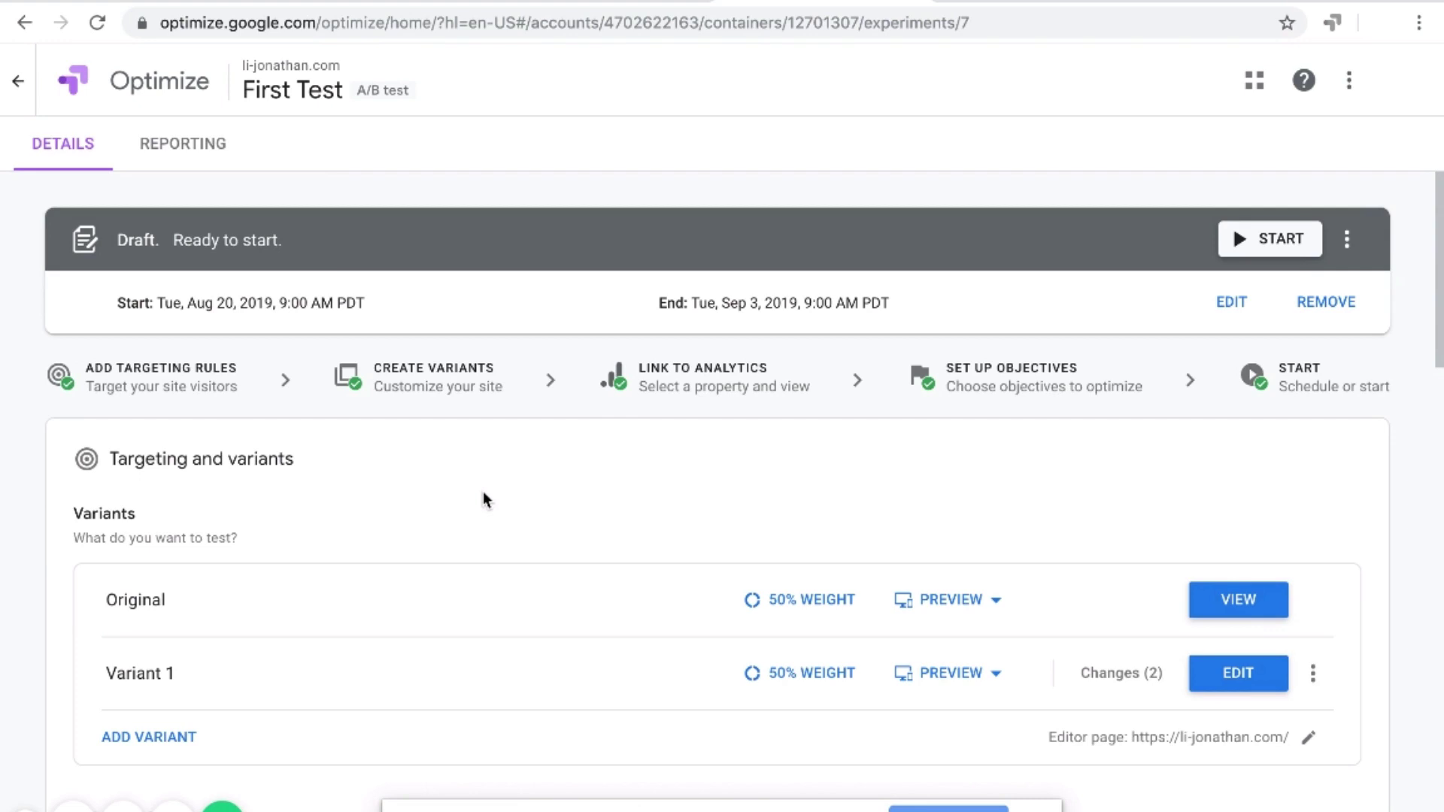
{"action": "scroll", "coordinate": [484, 497], "scroll_direction": "down", "scroll_amount": 15}
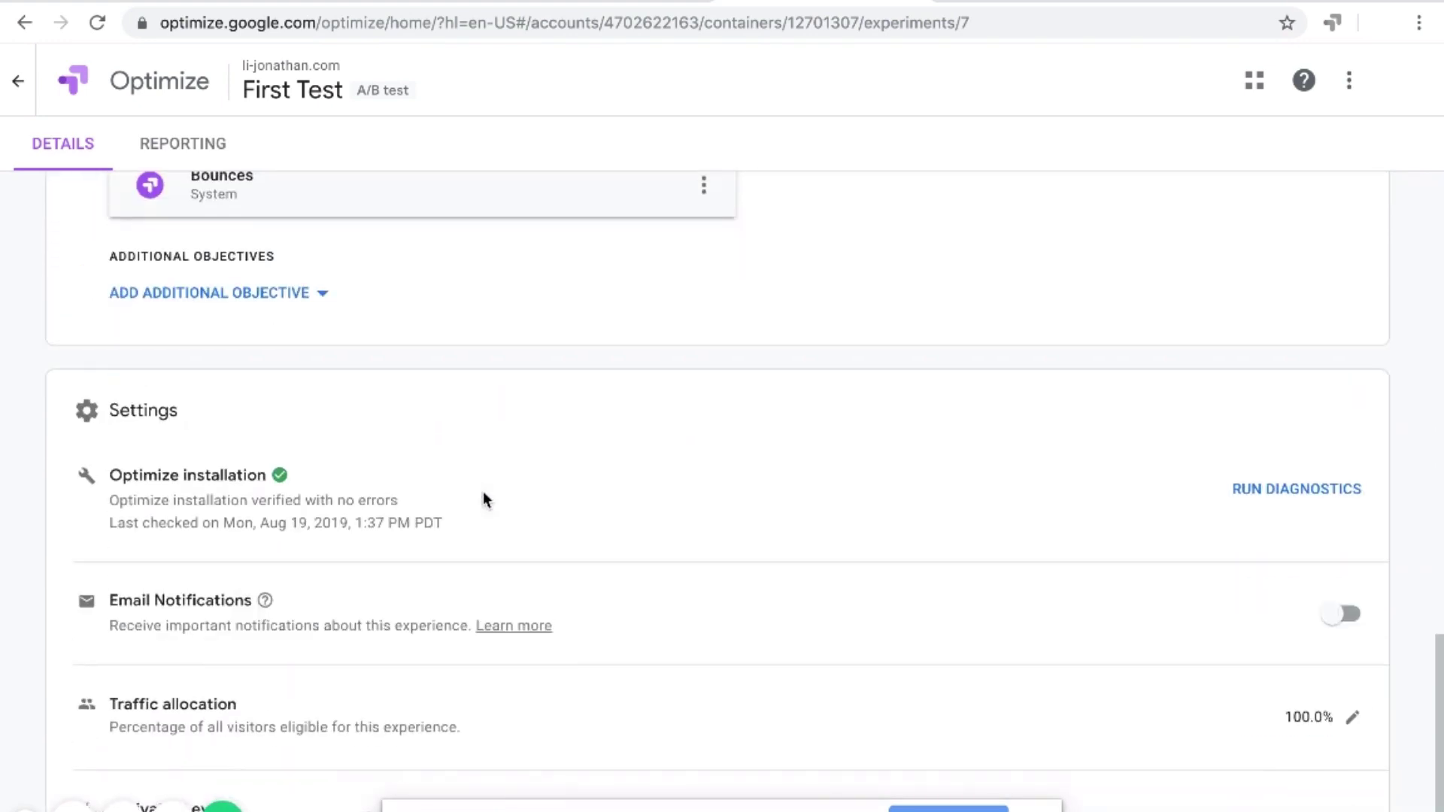
{"action": "scroll", "coordinate": [483, 497], "scroll_direction": "down", "scroll_amount": 1}
{"action": "left_click_drag", "start_coordinate": [117, 389], "coordinate": [277, 382]}
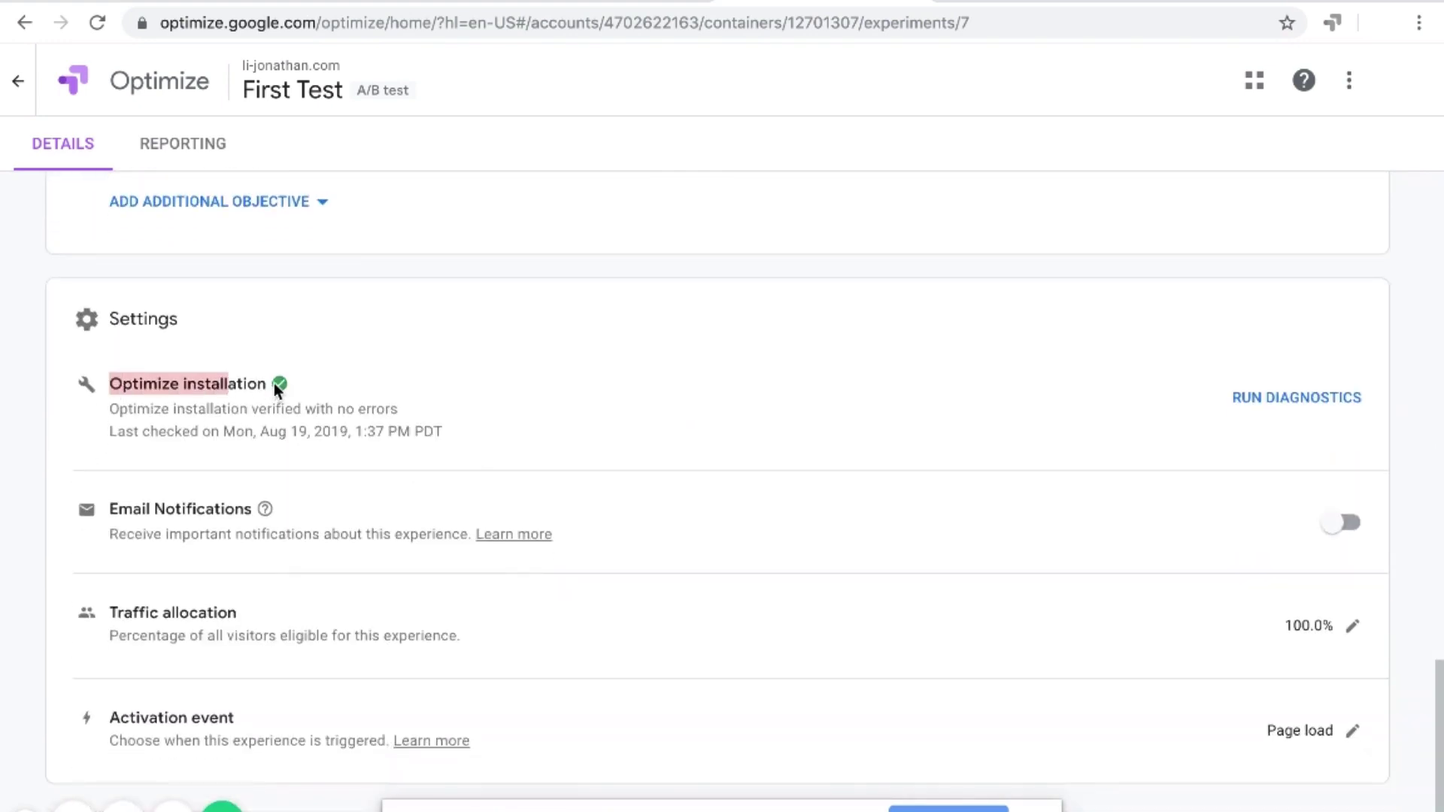
{"action": "left_click", "coordinate": [280, 385]}
{"action": "scroll", "coordinate": [563, 421], "scroll_direction": "up", "scroll_amount": 10}
{"action": "scroll", "coordinate": [563, 421], "scroll_direction": "up", "scroll_amount": 5}
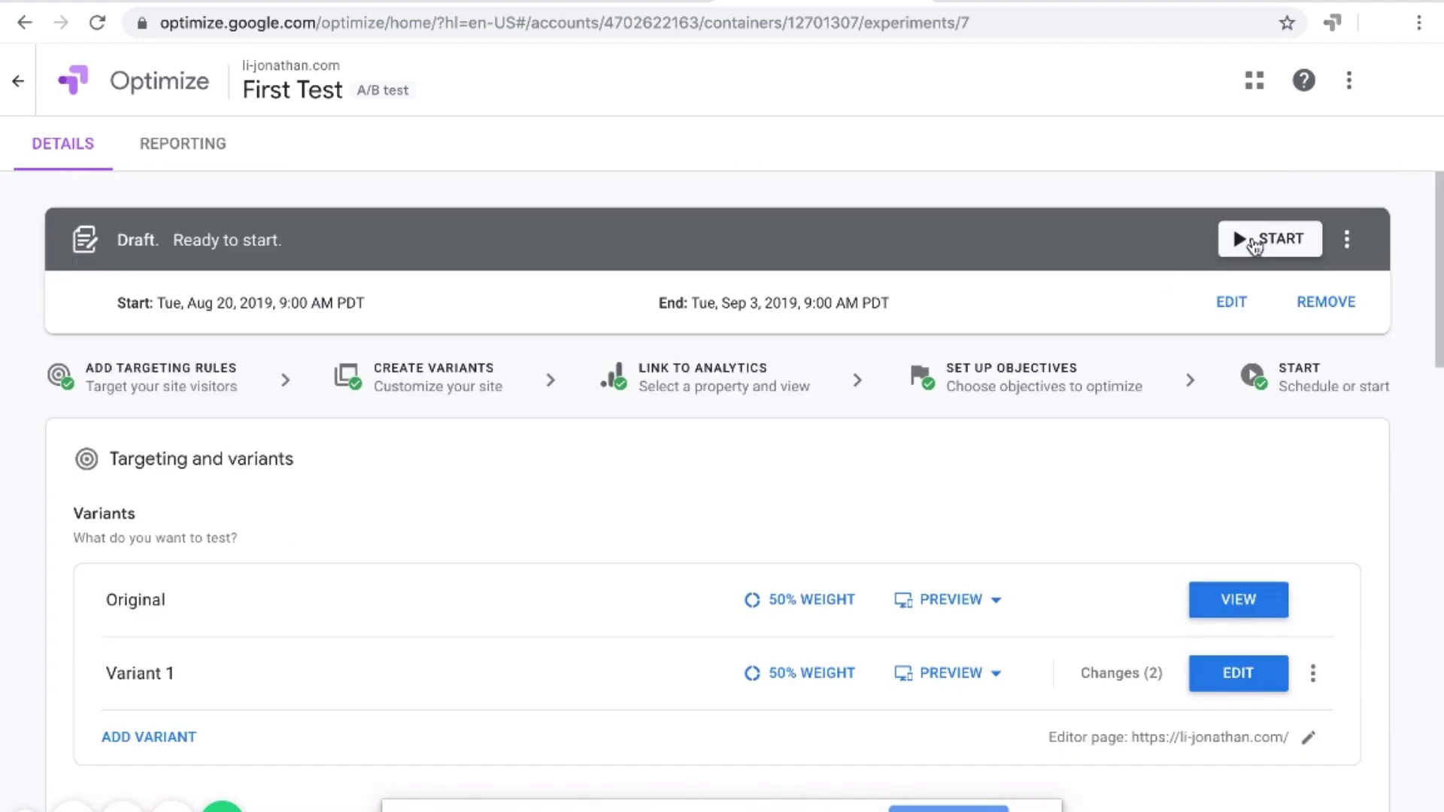
Start the scheduled First Test experiment with email notifications kept on, and check its scheduled status
{"action": "left_click", "coordinate": [1253, 247]}
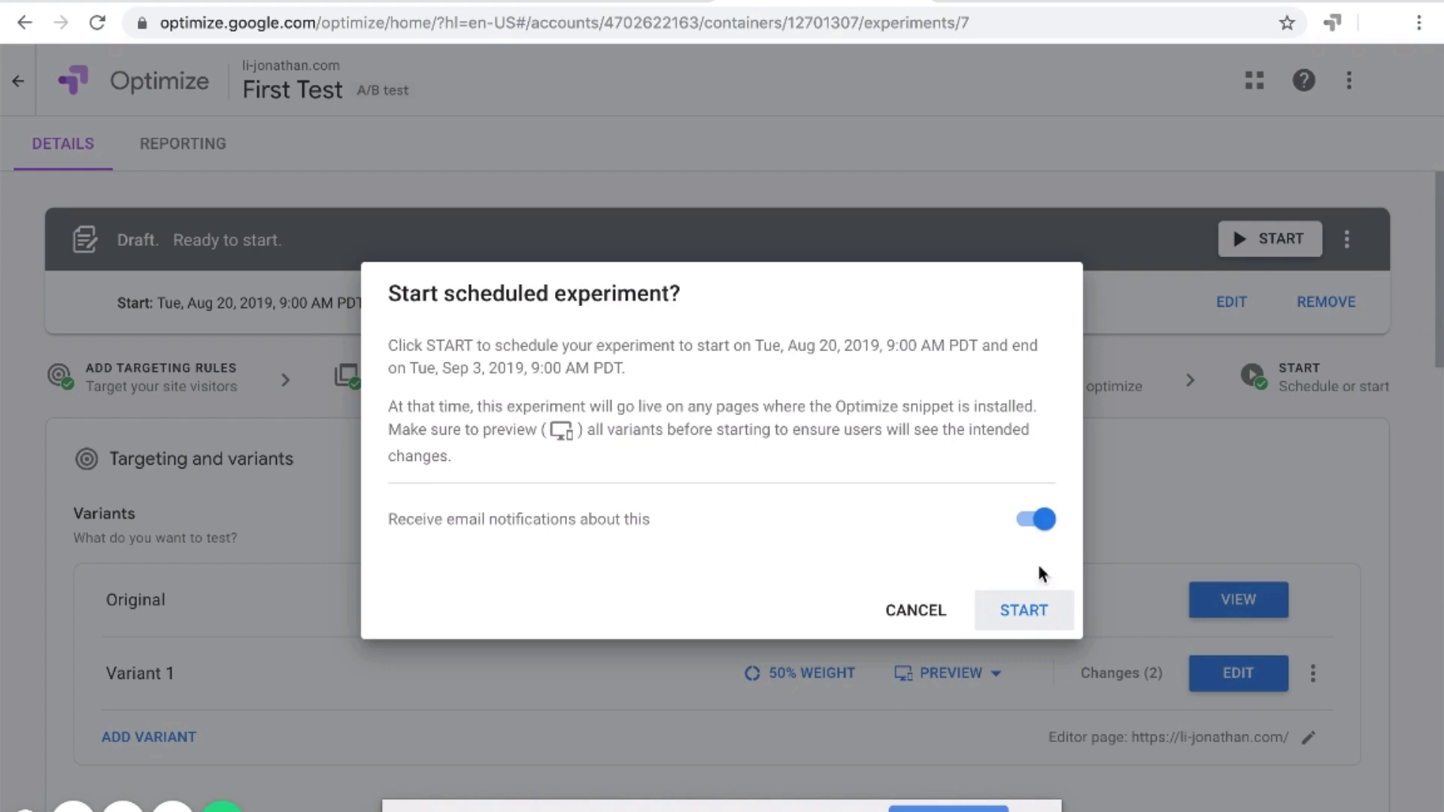
{"action": "left_click", "coordinate": [1032, 519]}
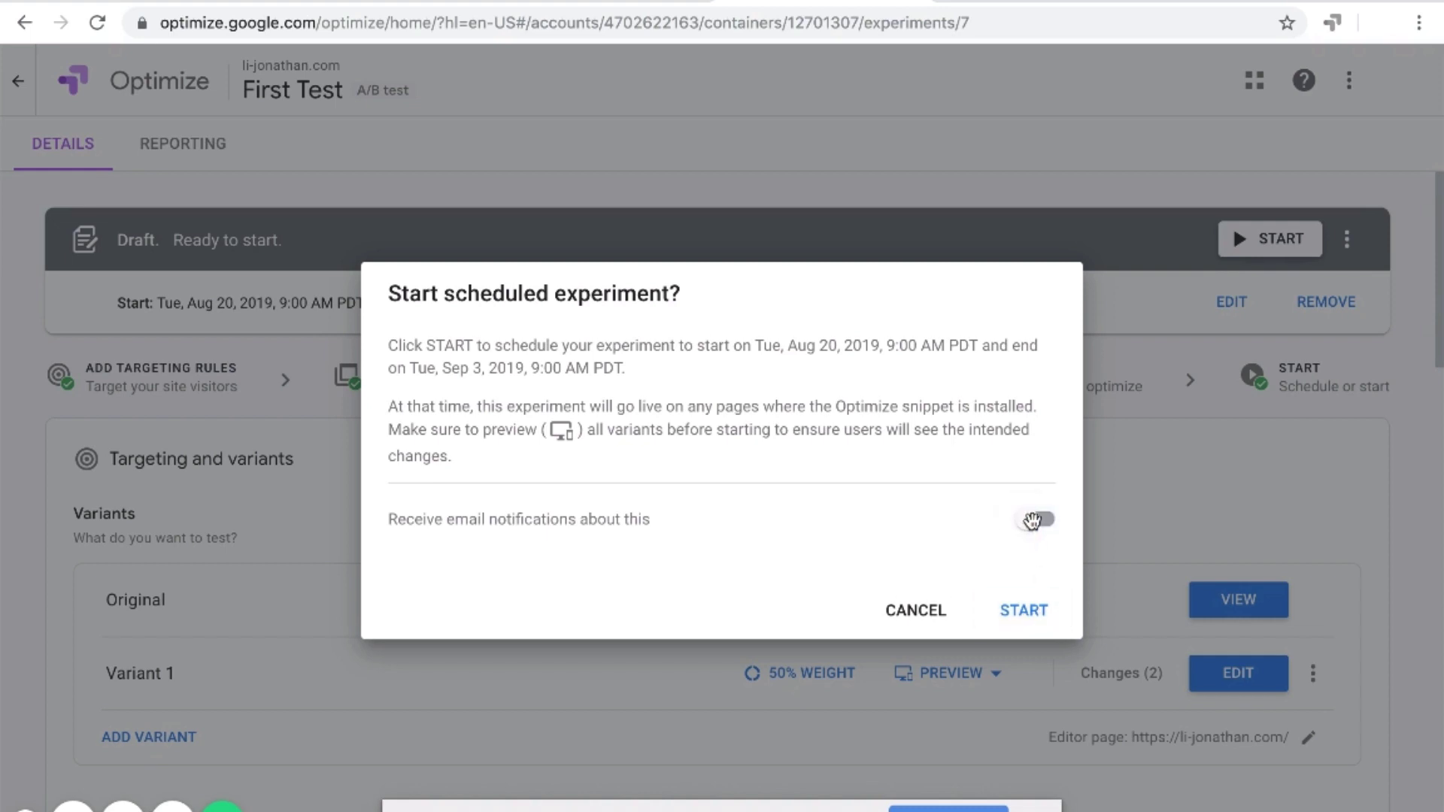
{"action": "left_click", "coordinate": [1035, 518]}
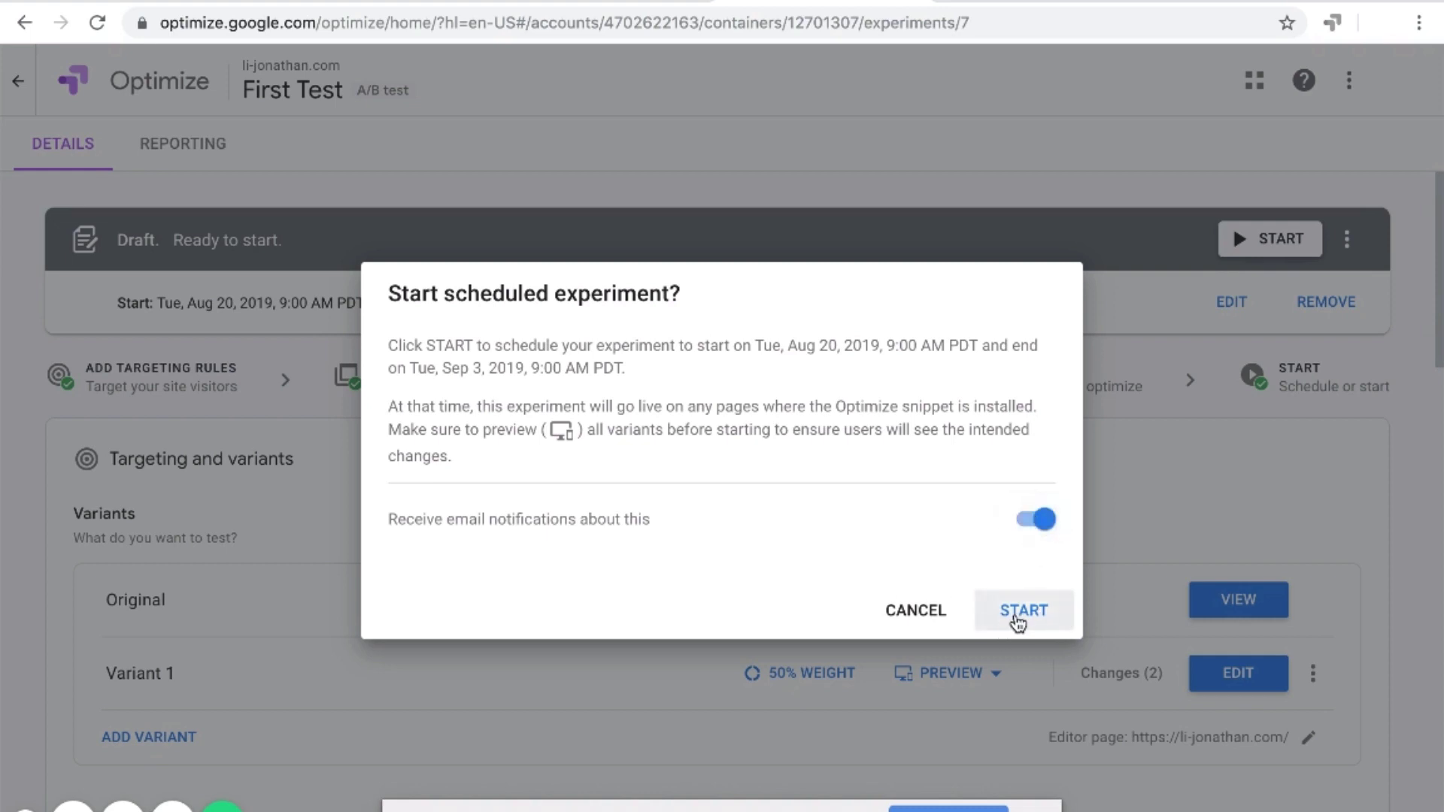
{"action": "left_click", "coordinate": [1017, 618]}
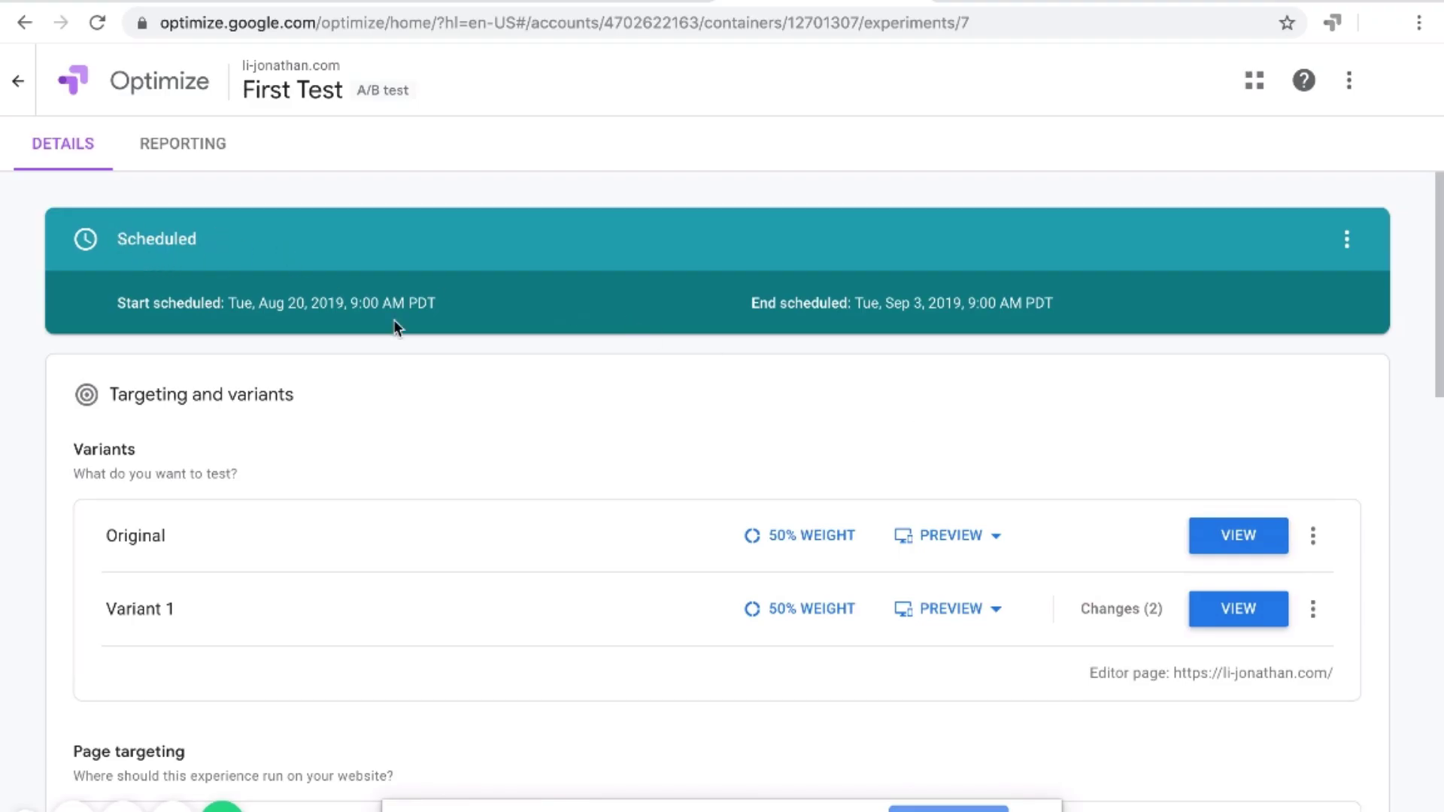
{"action": "left_click_drag", "start_coordinate": [128, 239], "coordinate": [173, 237]}
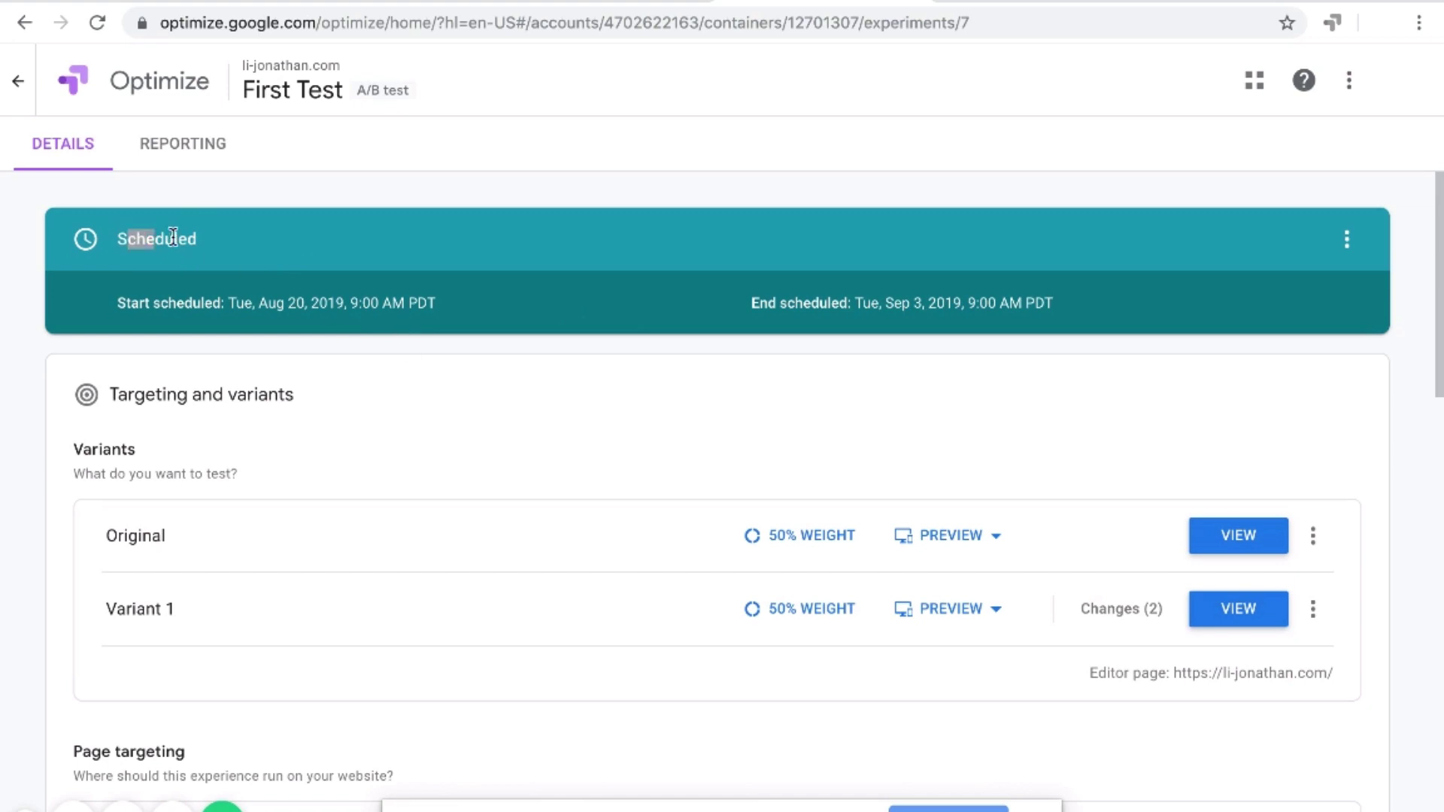
{"action": "left_click", "coordinate": [426, 281]}
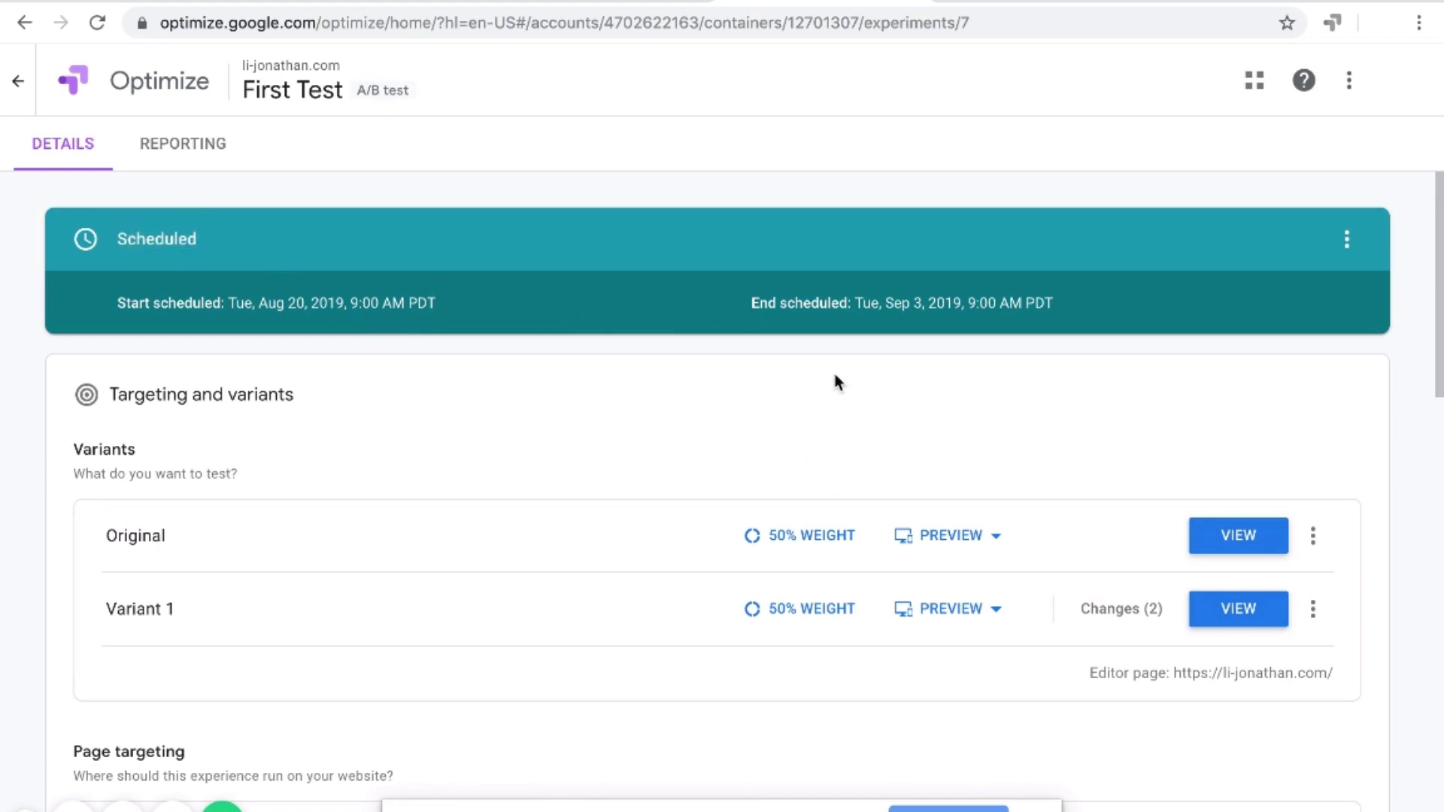
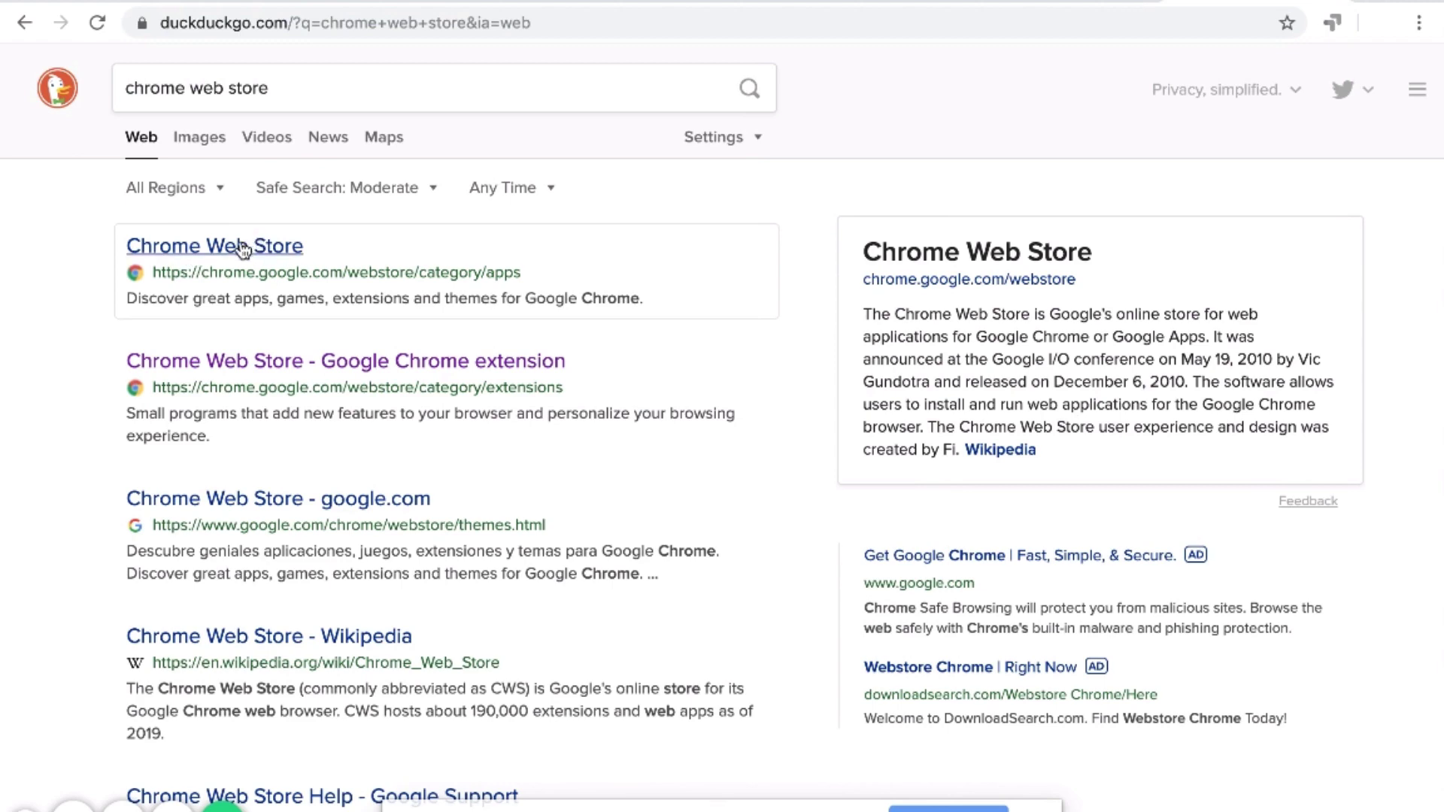
Search the Chrome Web Store for "google tag assistant" and add Tag Assistant (by Google) to Chrome
{"action": "left_click", "coordinate": [298, 242]}
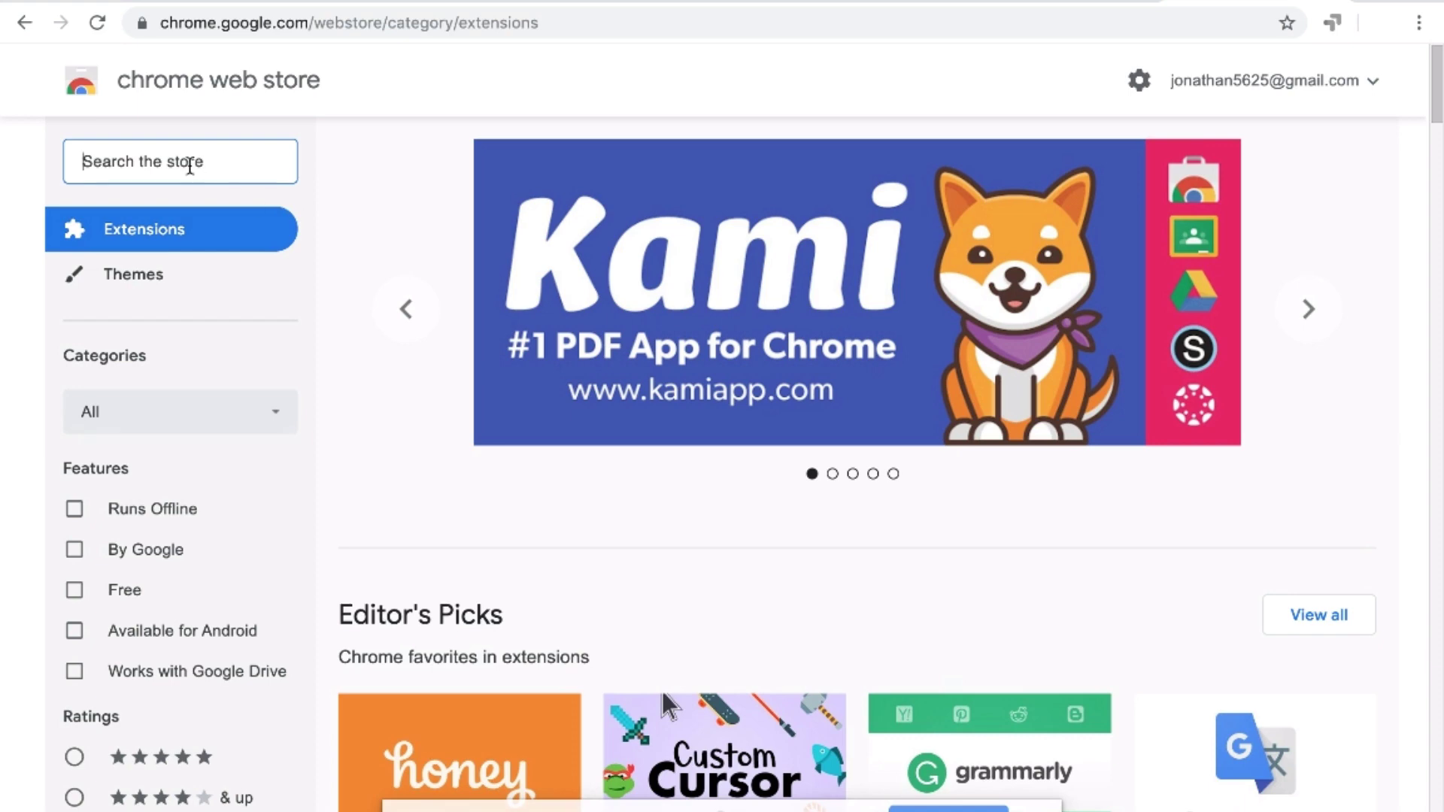
{"action": "type", "text": "goog"}
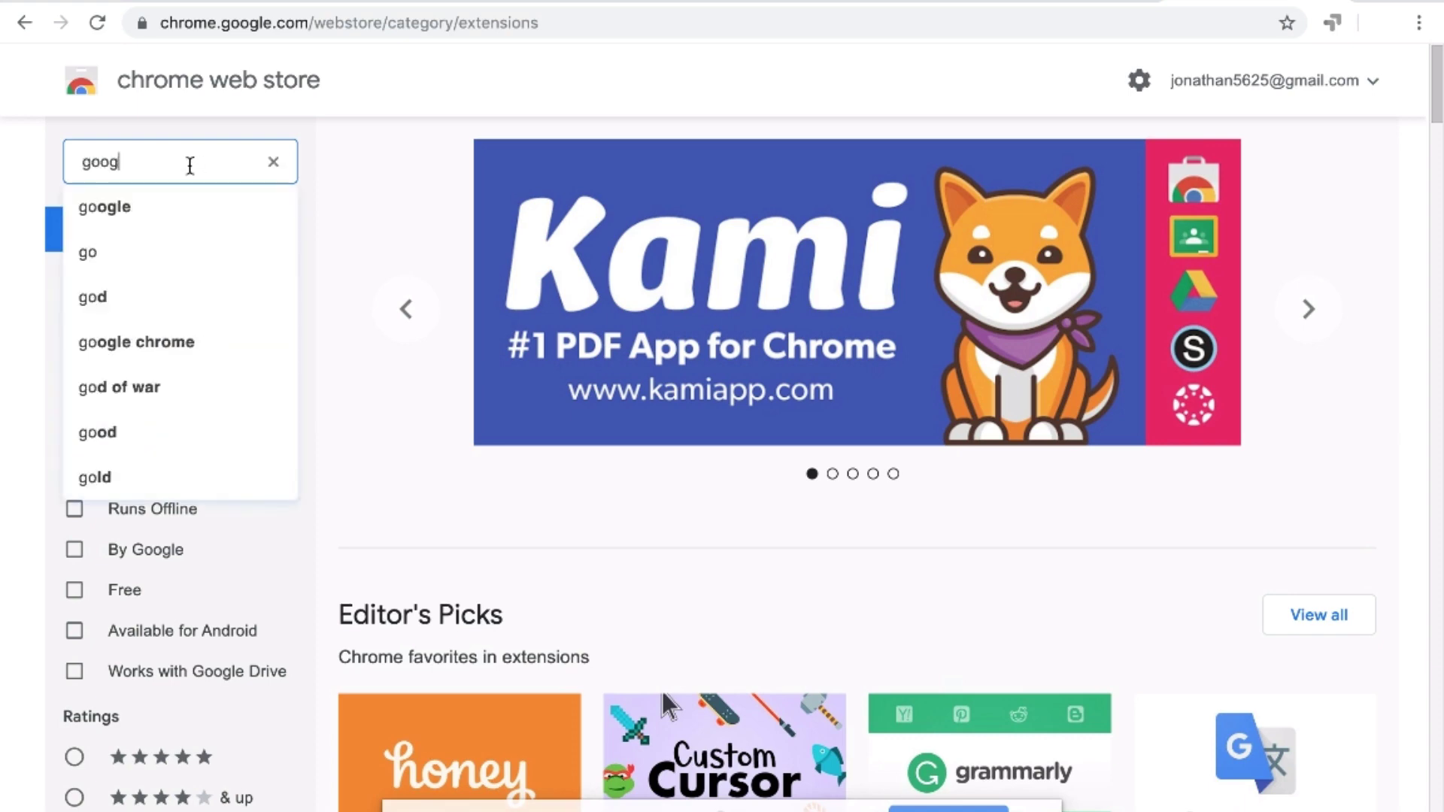
{"action": "type", "text": "le tag assistant"}
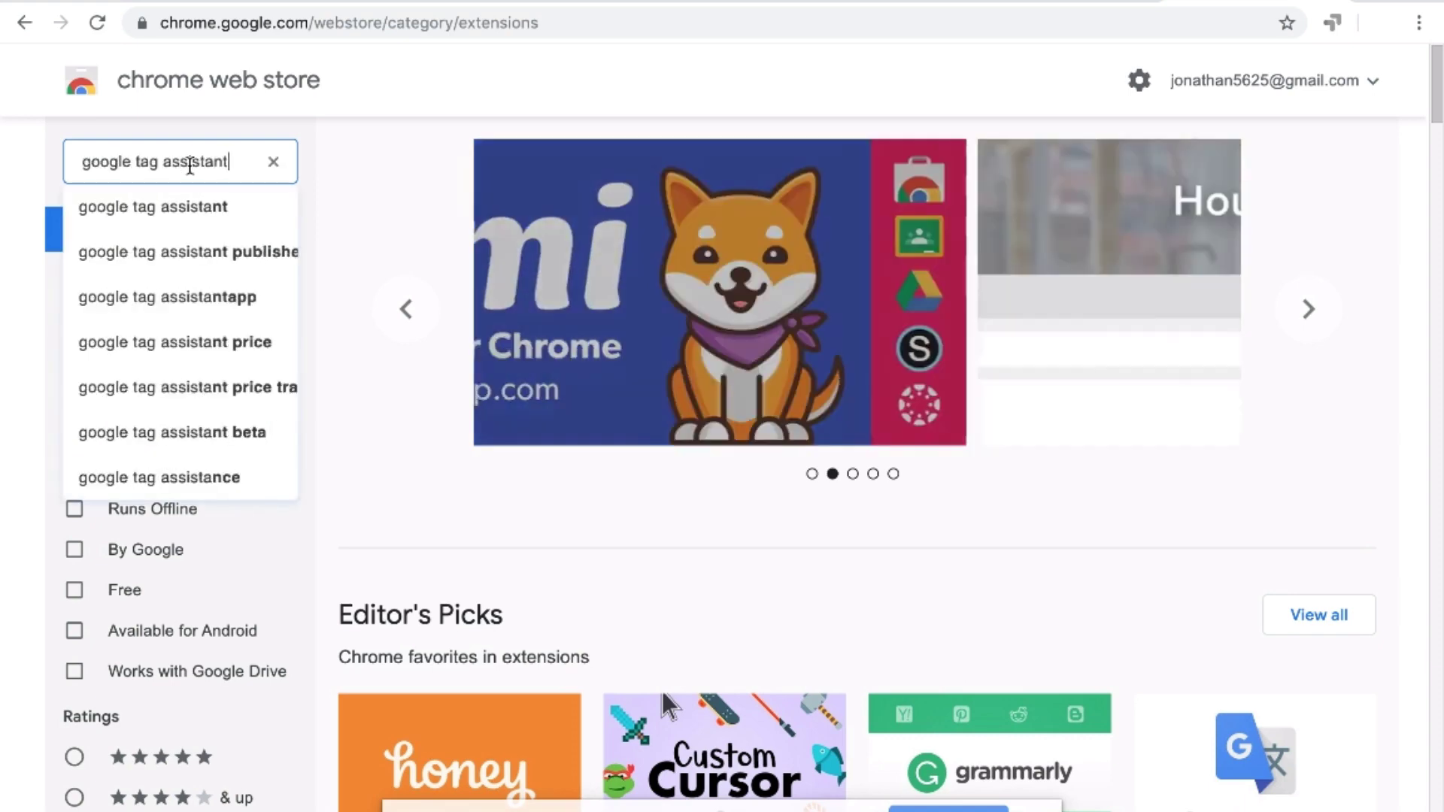
{"action": "key", "text": "Return"}
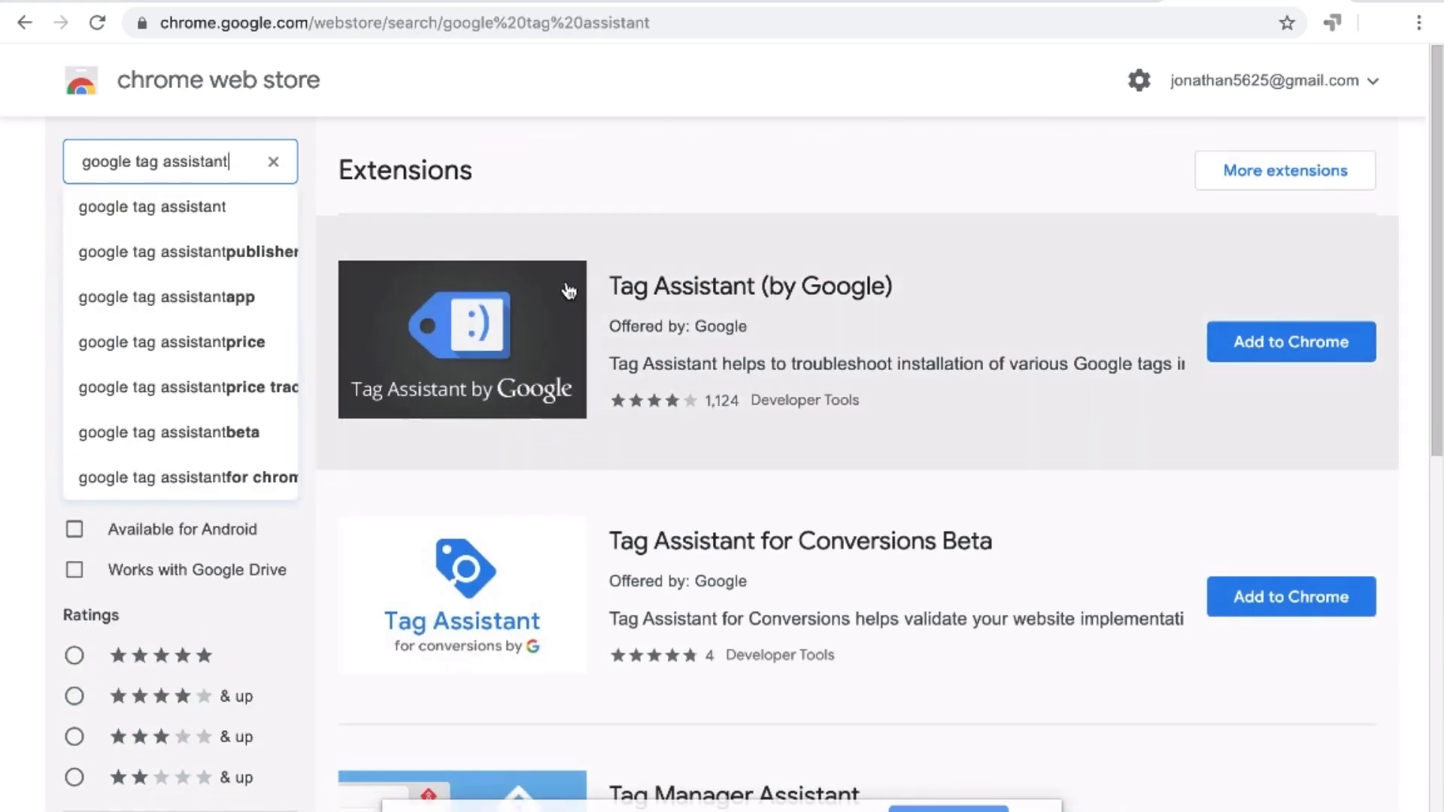
{"action": "left_click", "coordinate": [1263, 345]}
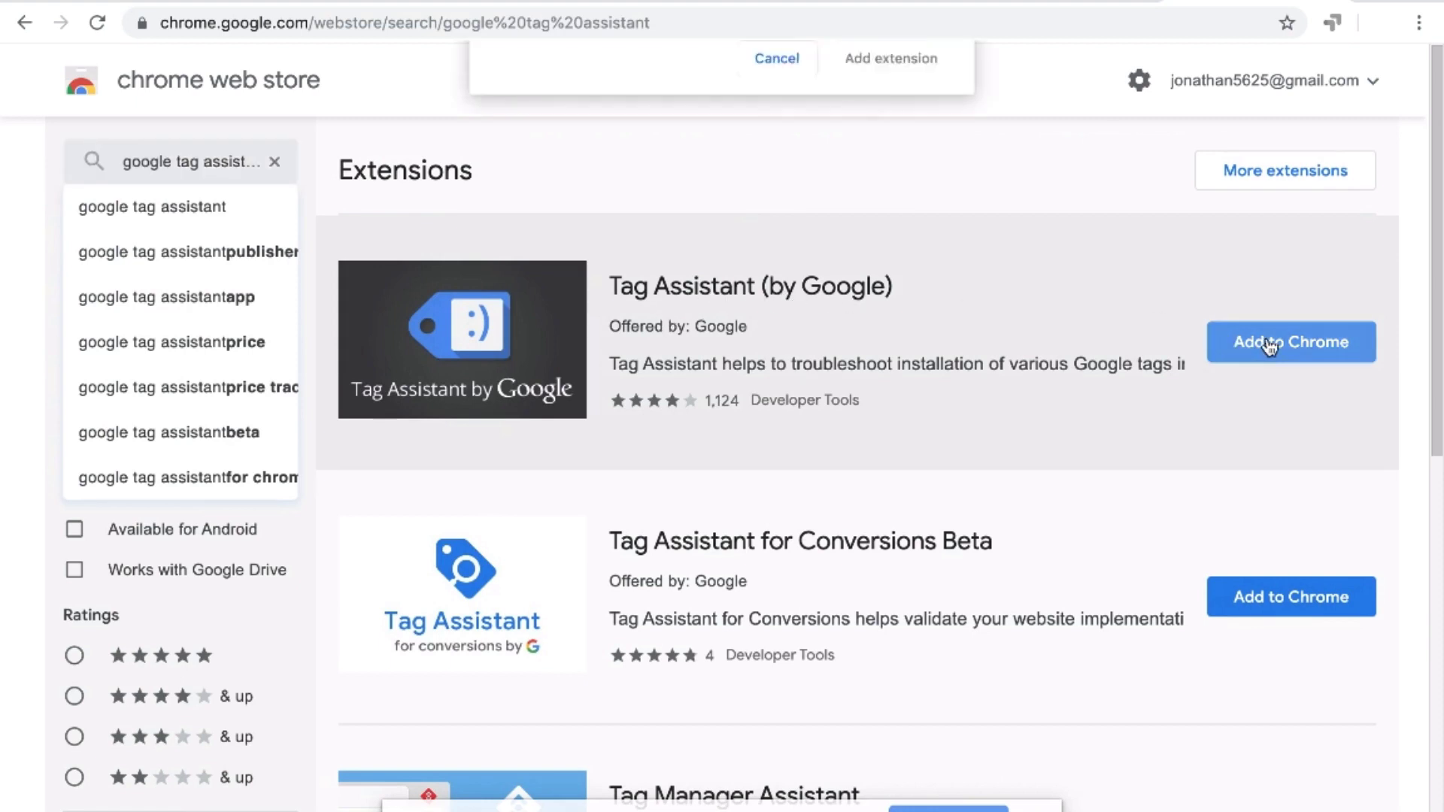
{"action": "left_click", "coordinate": [877, 204]}
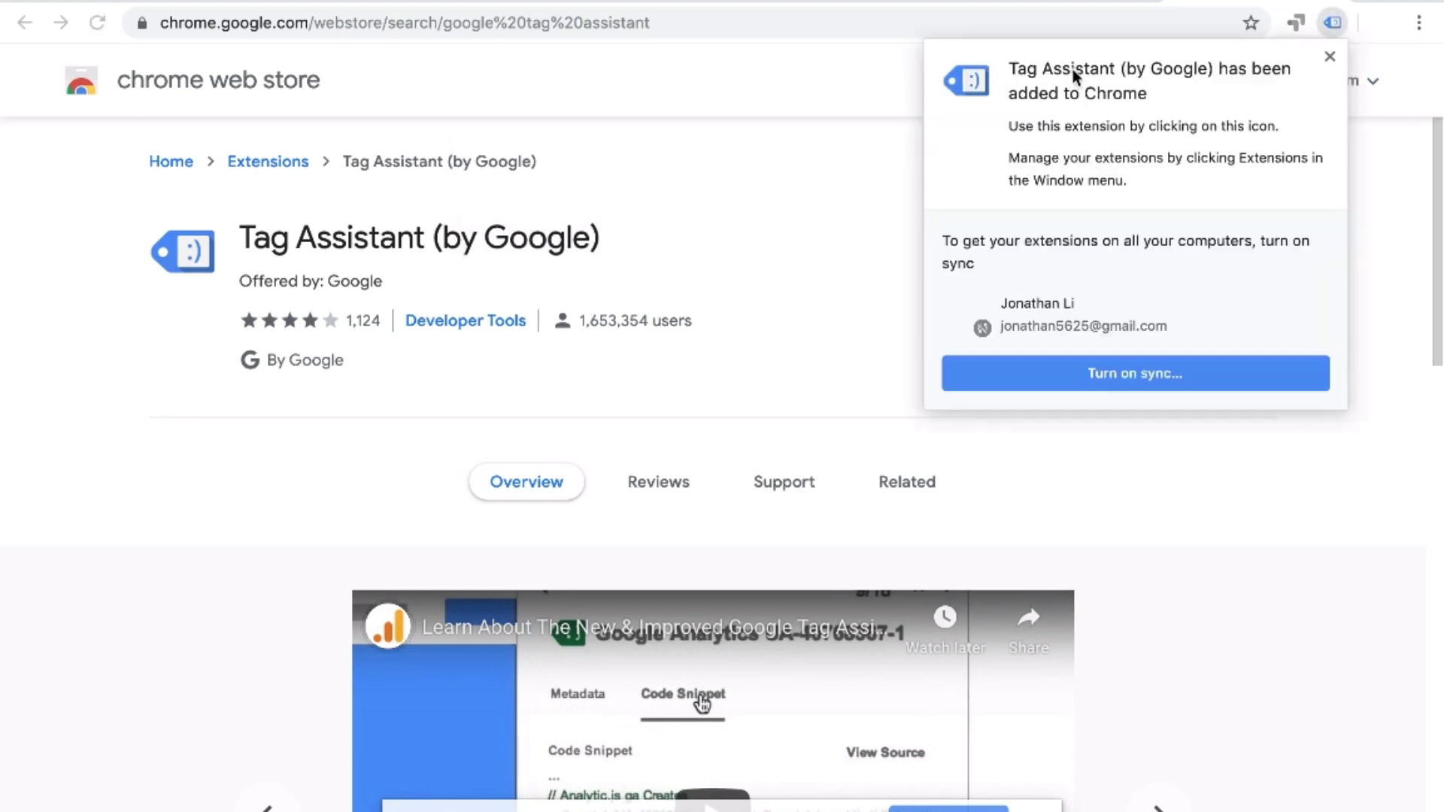
Open Tag Assistant on the website's home page and accept the default selection of tags to check
{"action": "left_click", "coordinate": [1063, 3]}
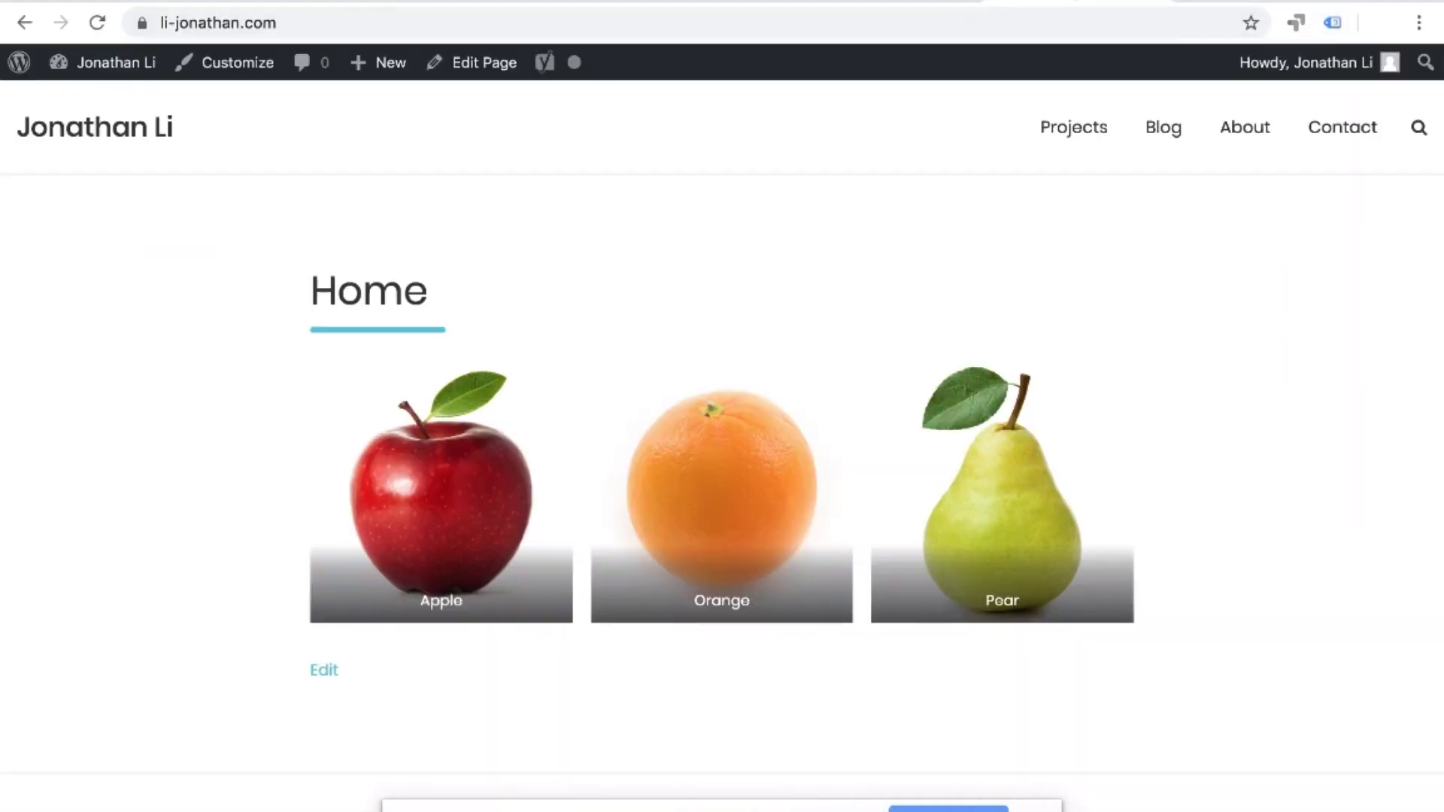
{"action": "left_click", "coordinate": [1331, 23]}
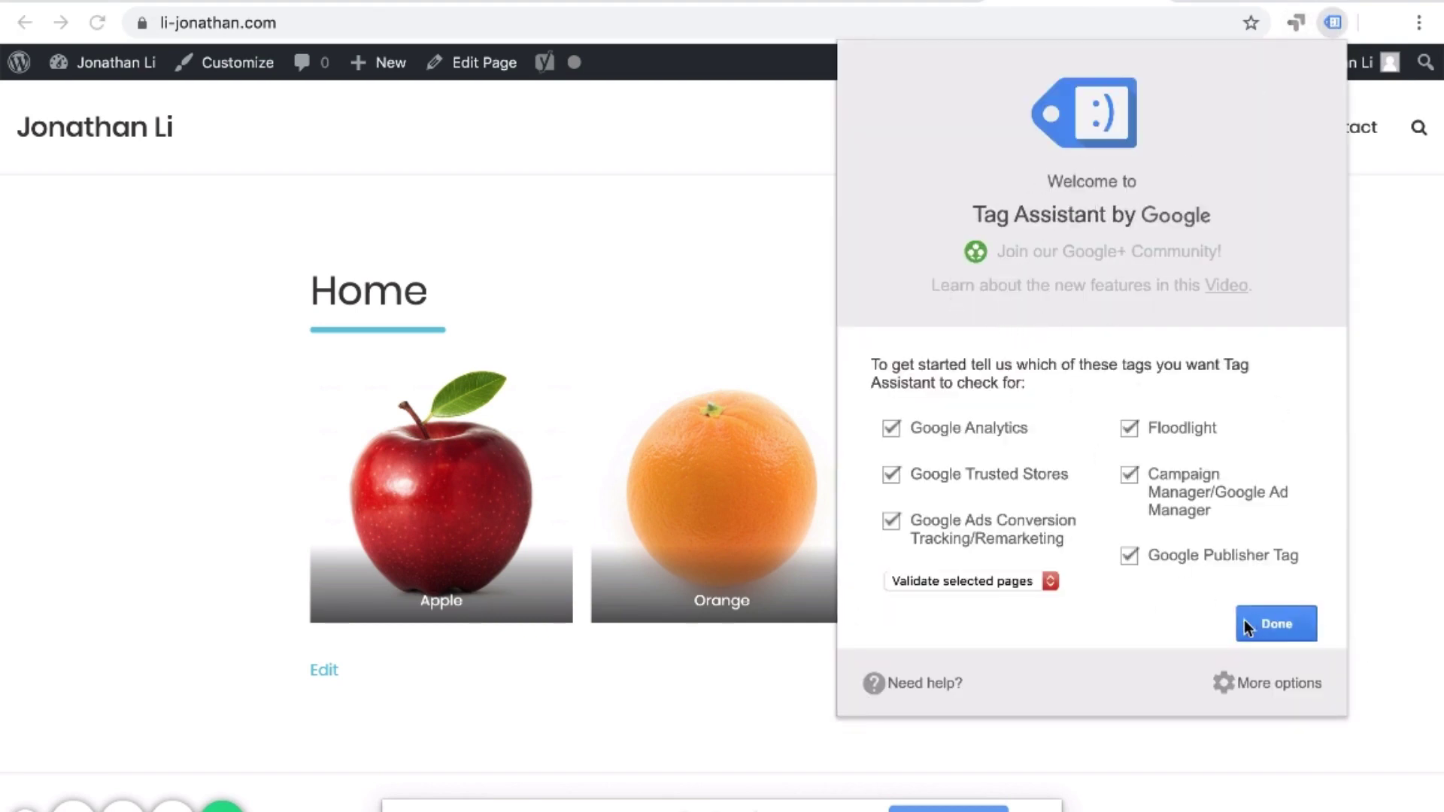
{"action": "left_click", "coordinate": [1300, 639]}
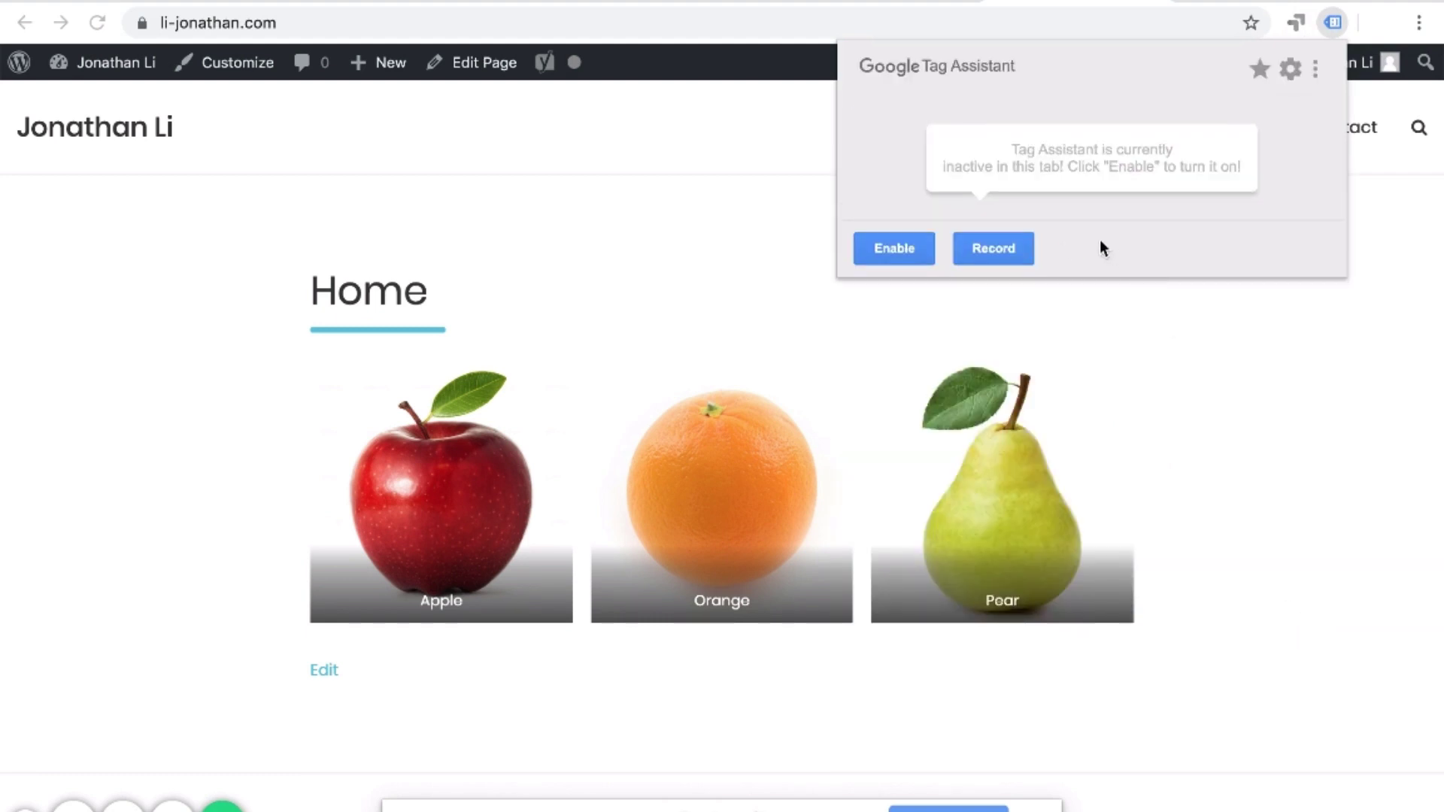
Start a Tag Assistant recording on the home page and check its analysis report
{"action": "left_click", "coordinate": [973, 239]}
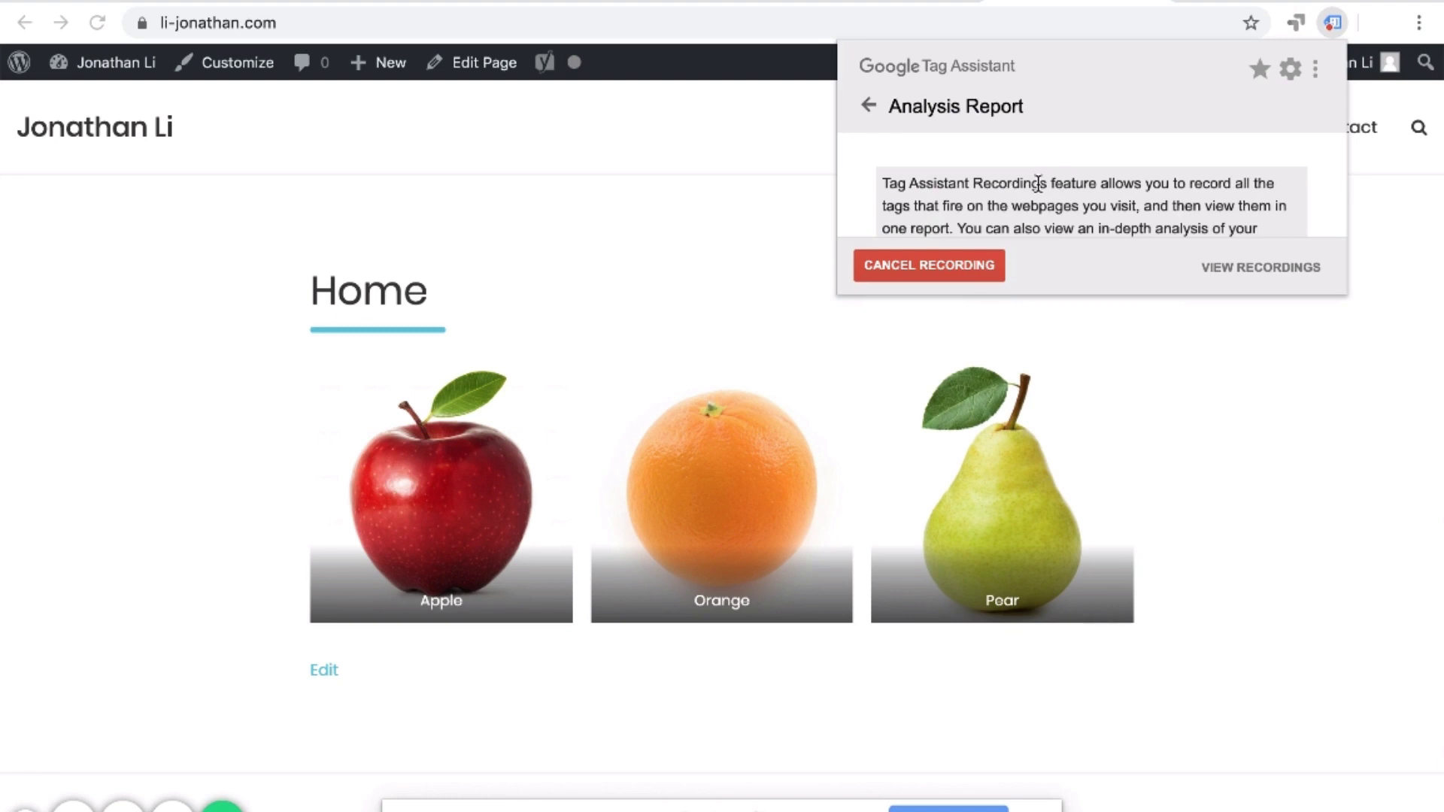
{"action": "left_click", "coordinate": [1251, 268]}
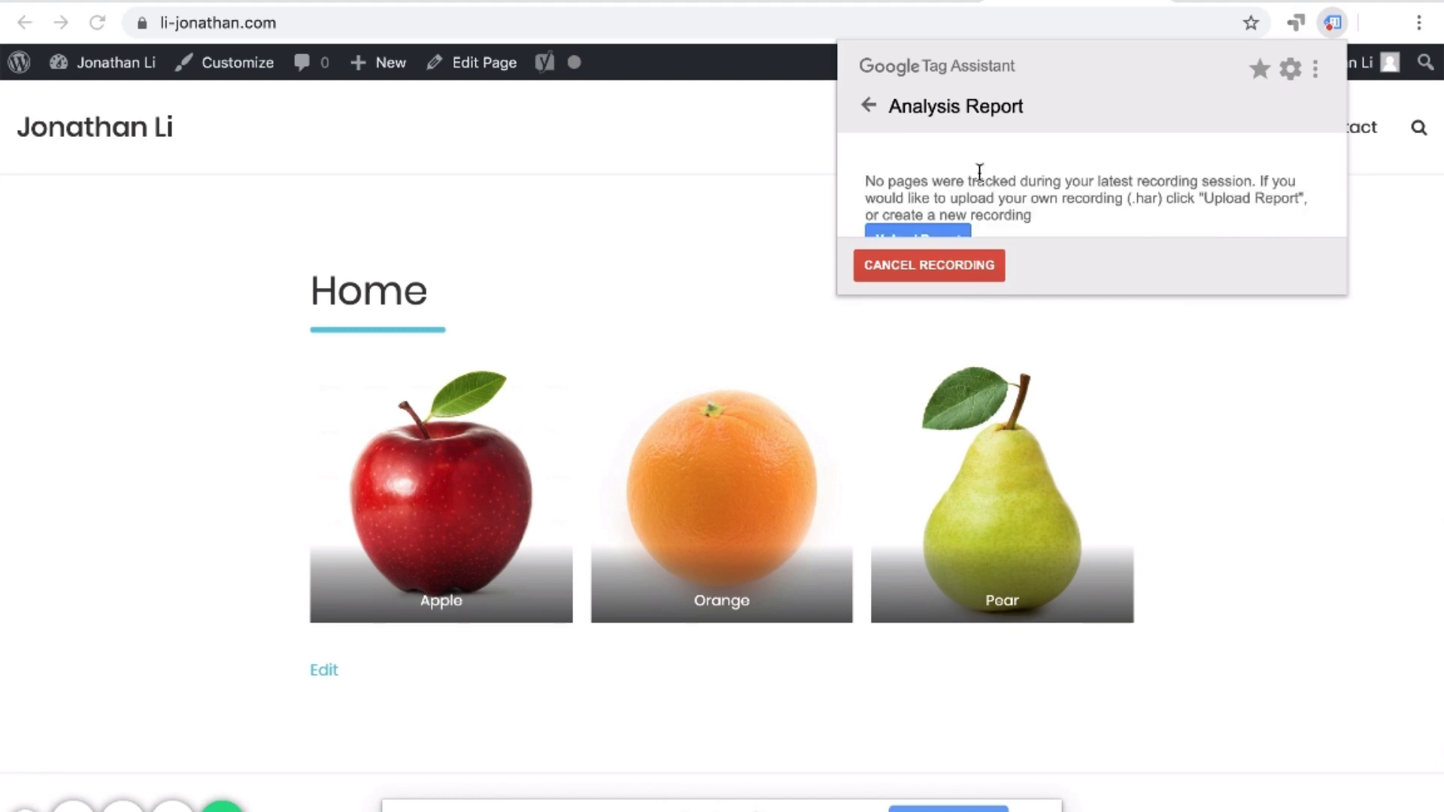
{"action": "left_click", "coordinate": [949, 230]}
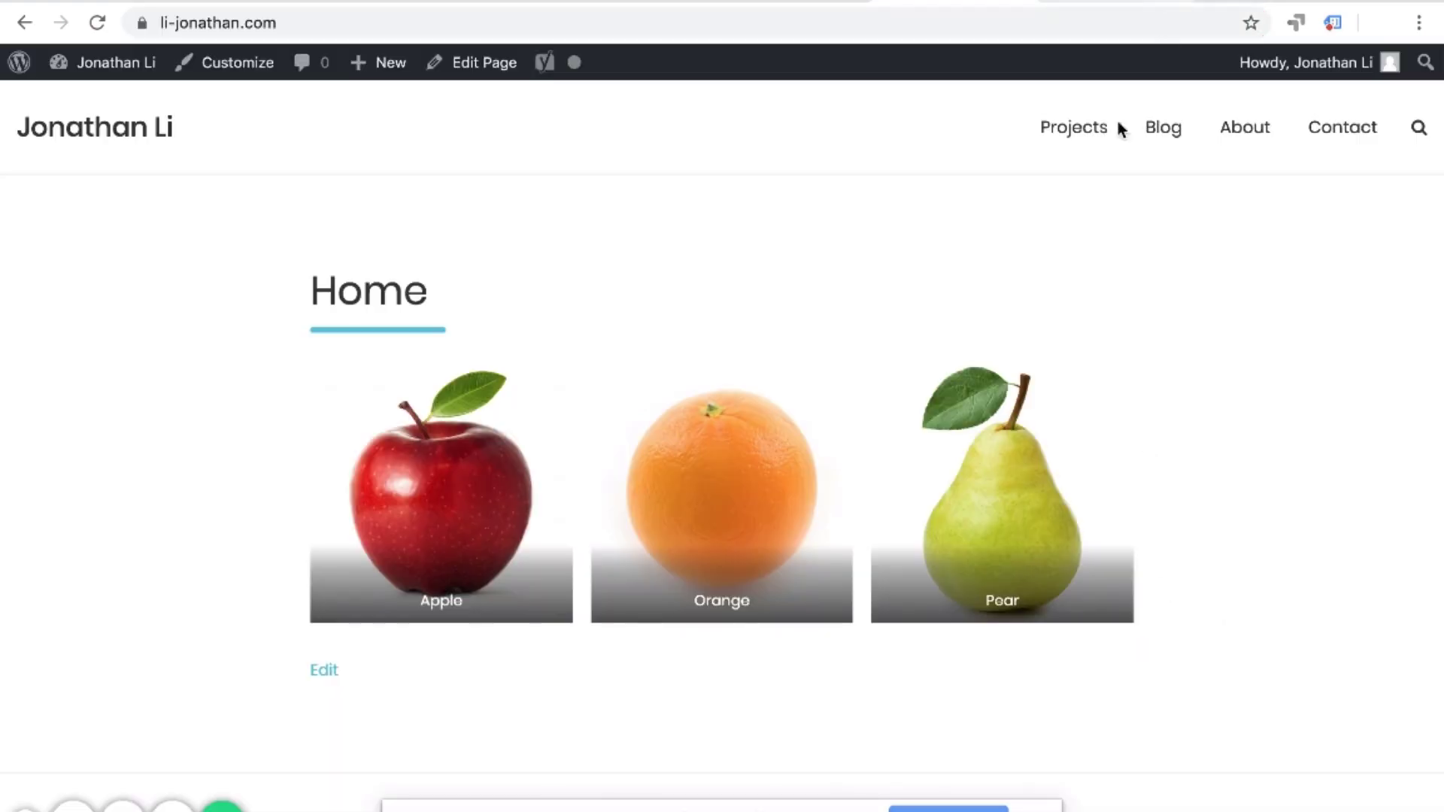
Add the website's domain to Tag Assistant's favorites, check the recordings report and cancel the recording
{"action": "left_click", "coordinate": [1331, 22]}
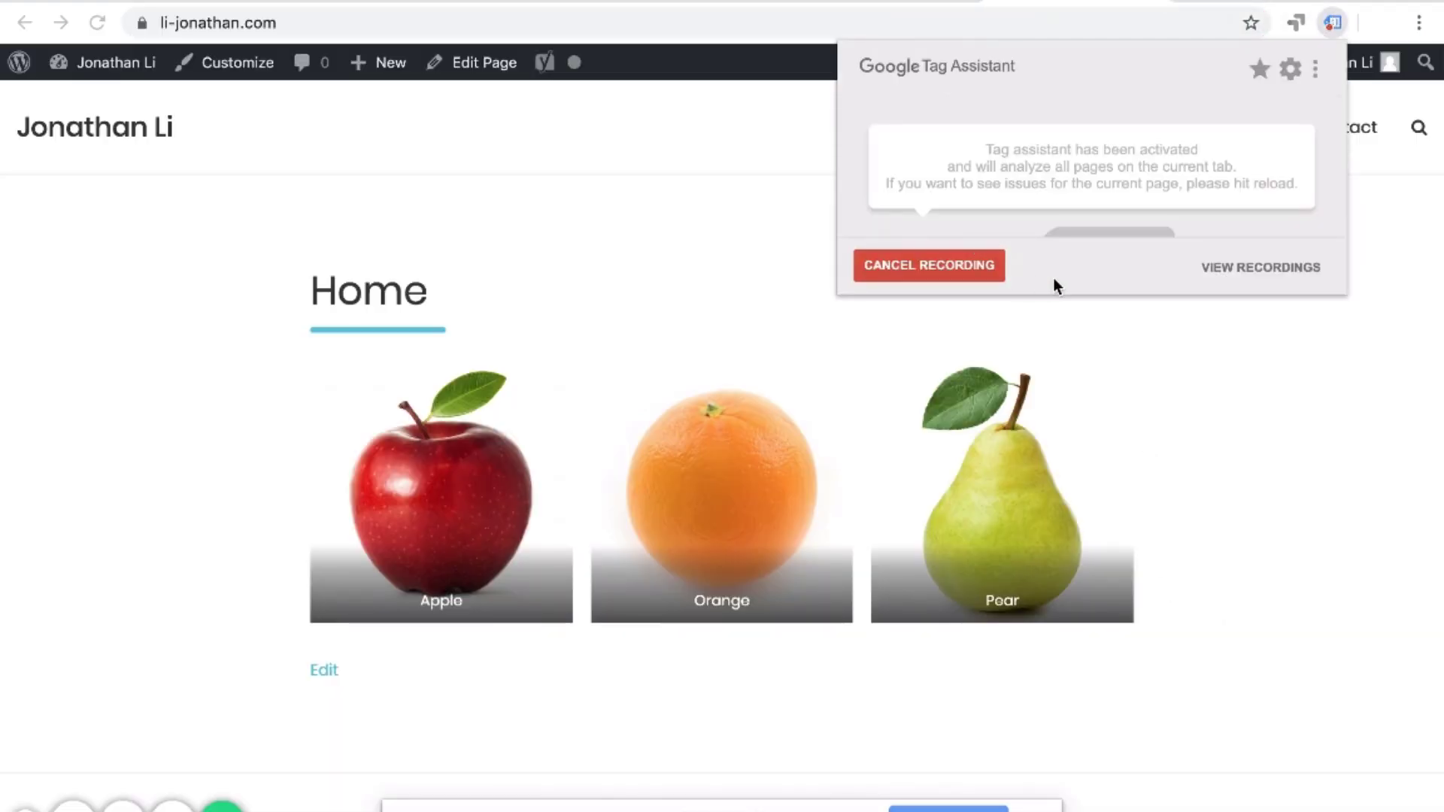
{"action": "left_click", "coordinate": [1261, 71]}
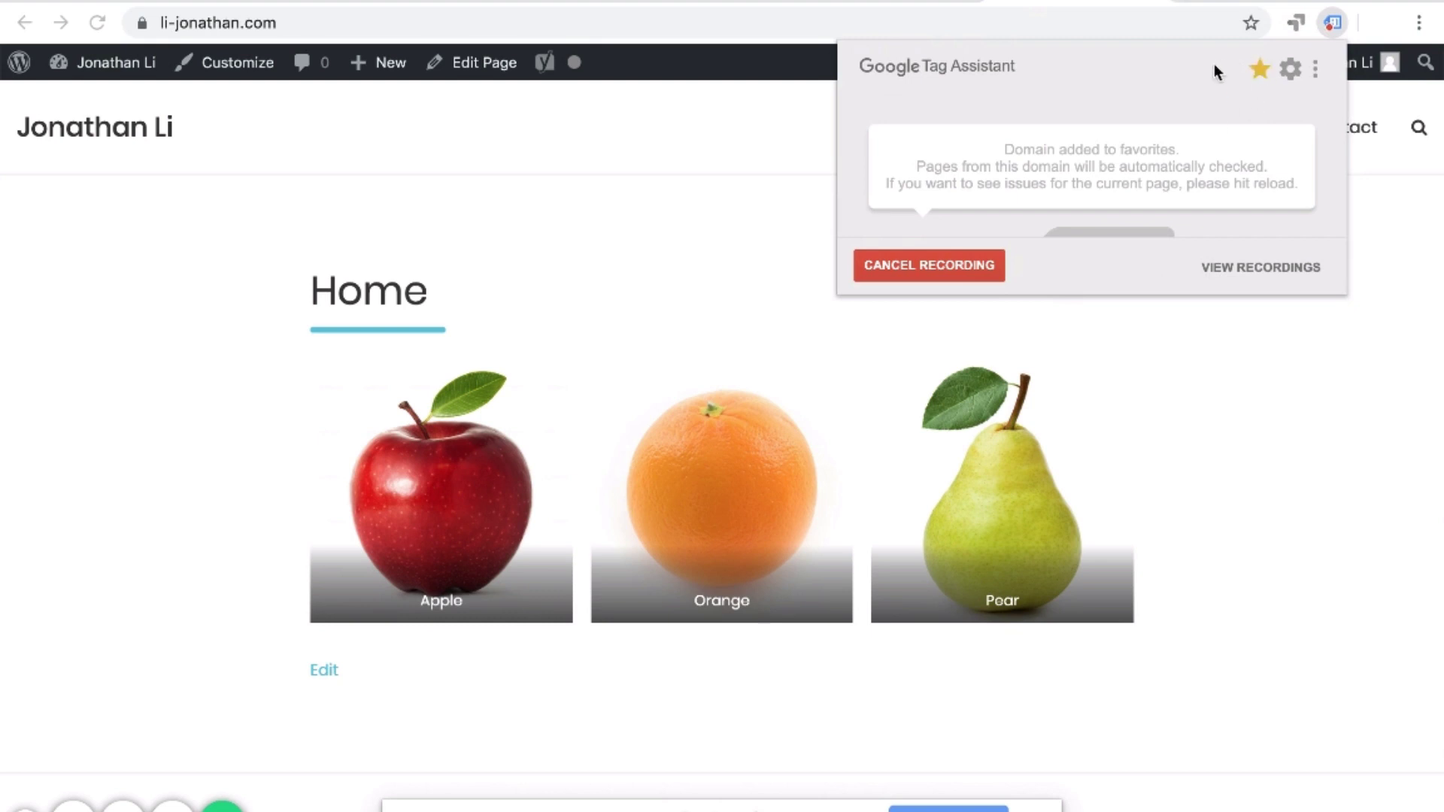
{"action": "left_click", "coordinate": [1242, 271]}
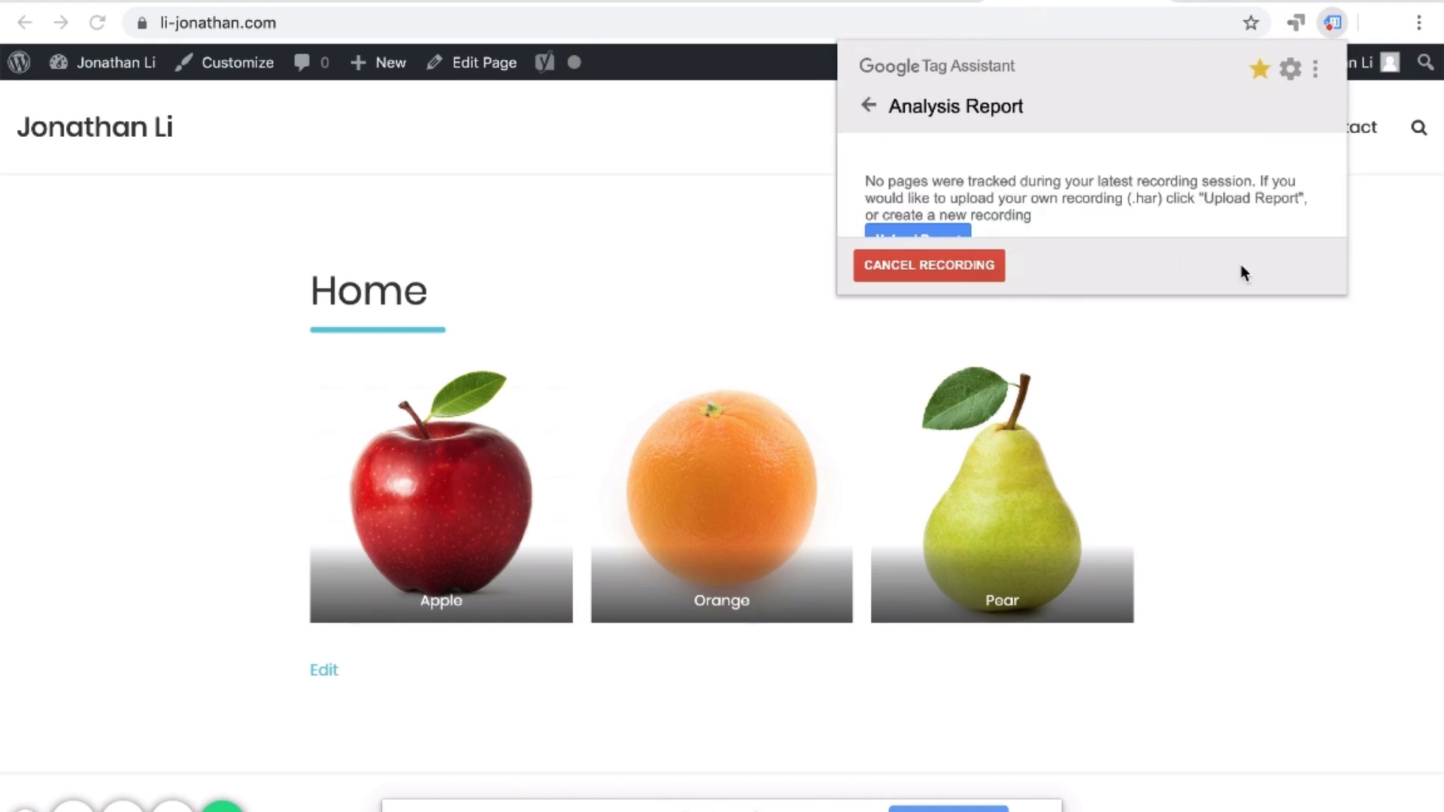
{"action": "left_click", "coordinate": [956, 263]}
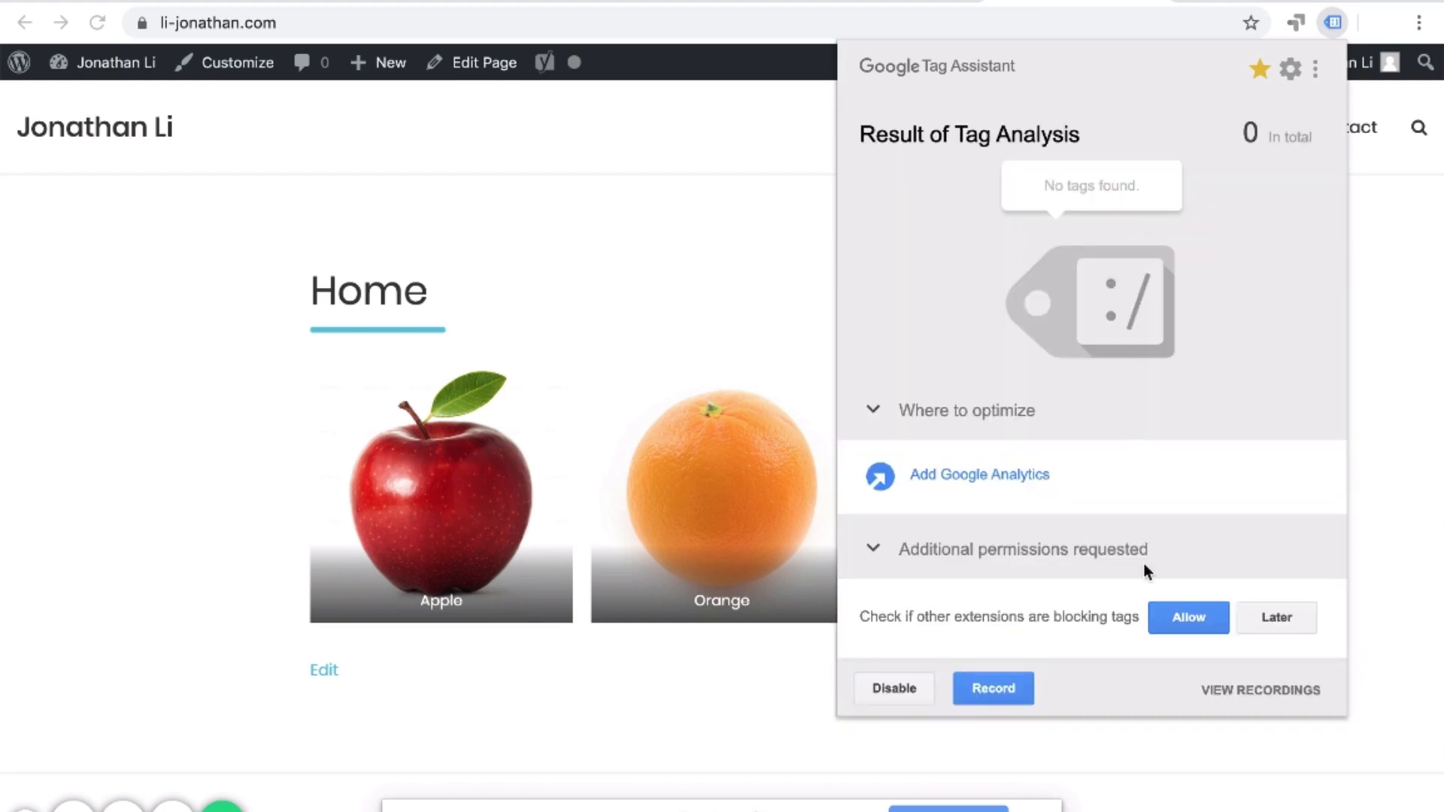
Examine the "Where to optimize" section of the tag analysis result by collapsing and expanding it
{"action": "left_click", "coordinate": [870, 418]}
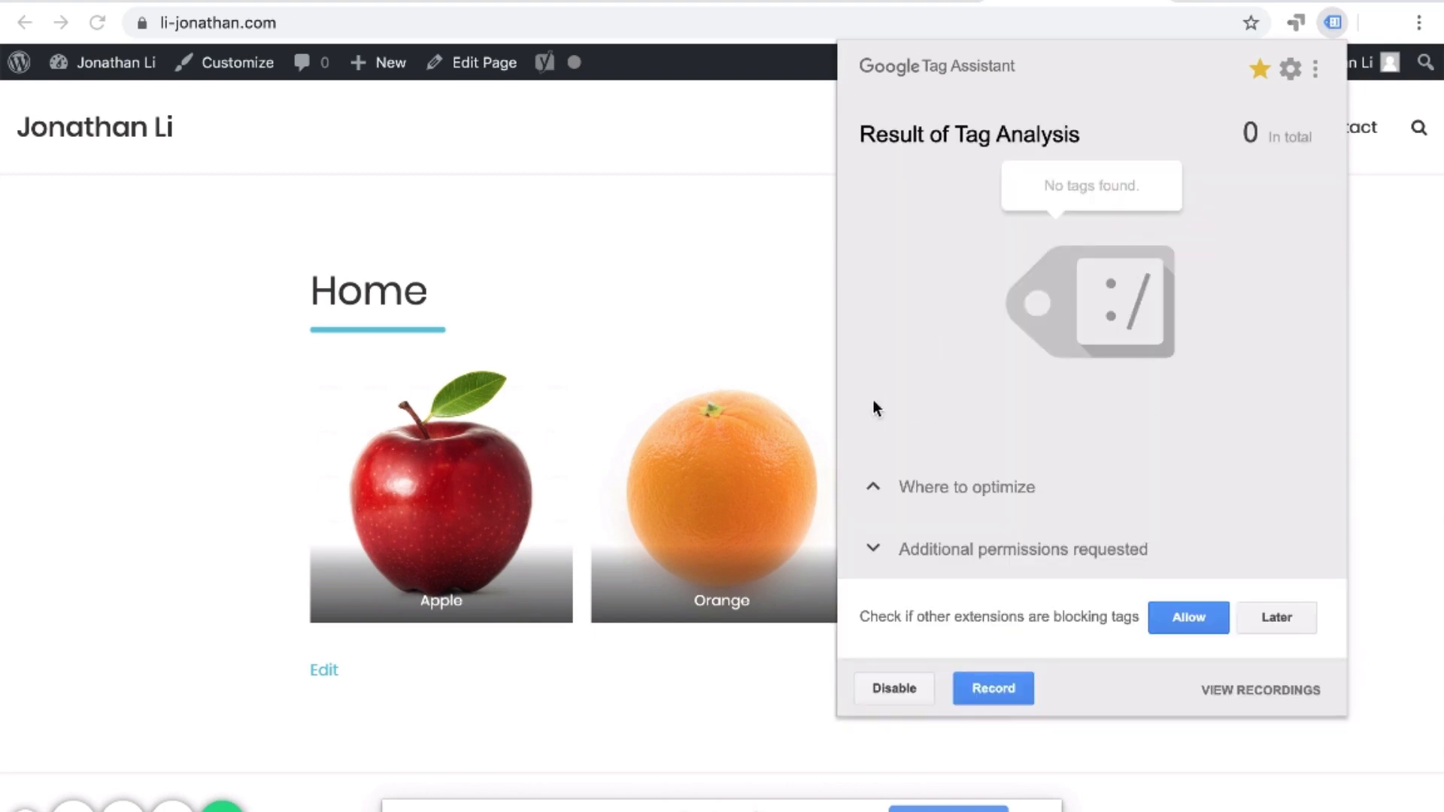
{"action": "left_click", "coordinate": [873, 489]}
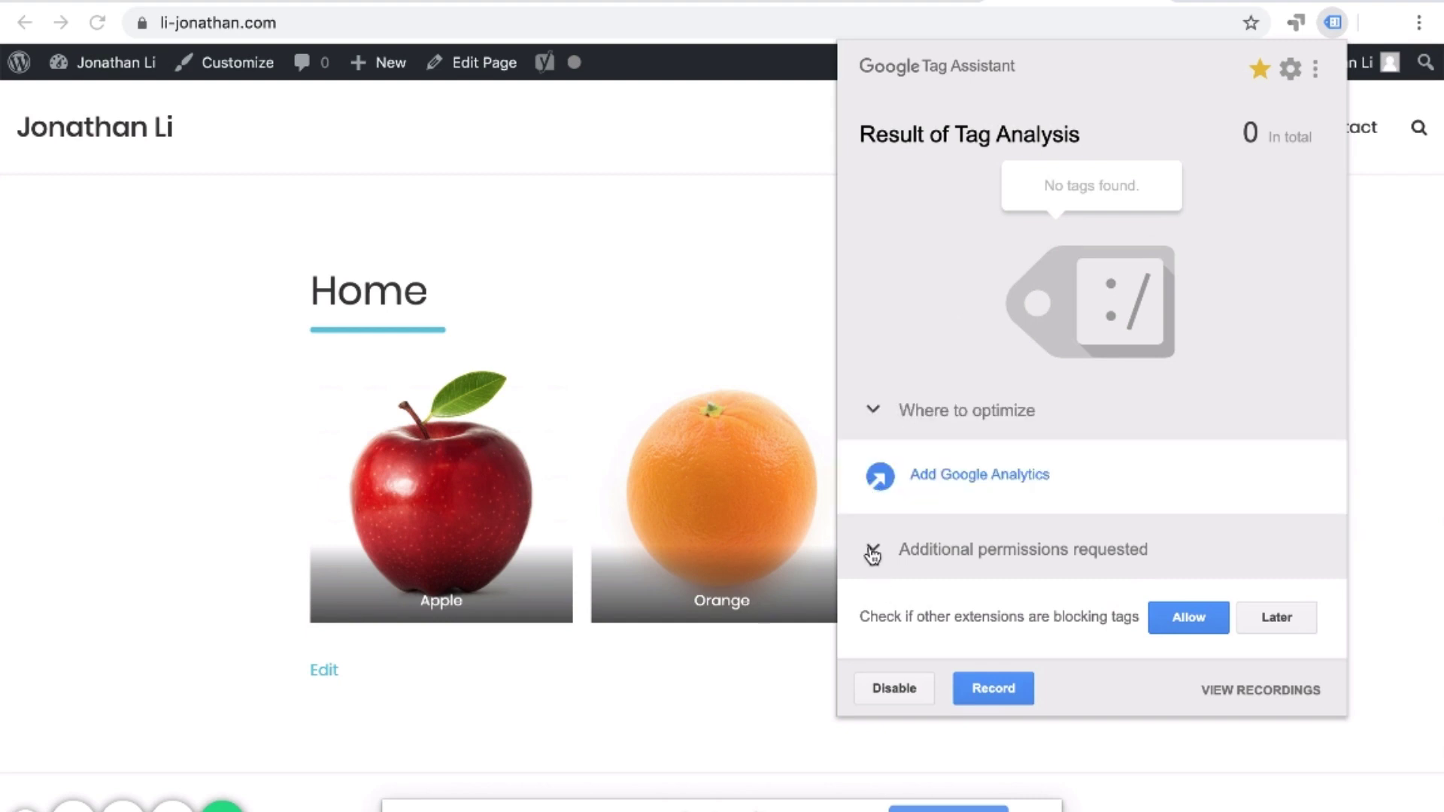
{"action": "left_click", "coordinate": [860, 406]}
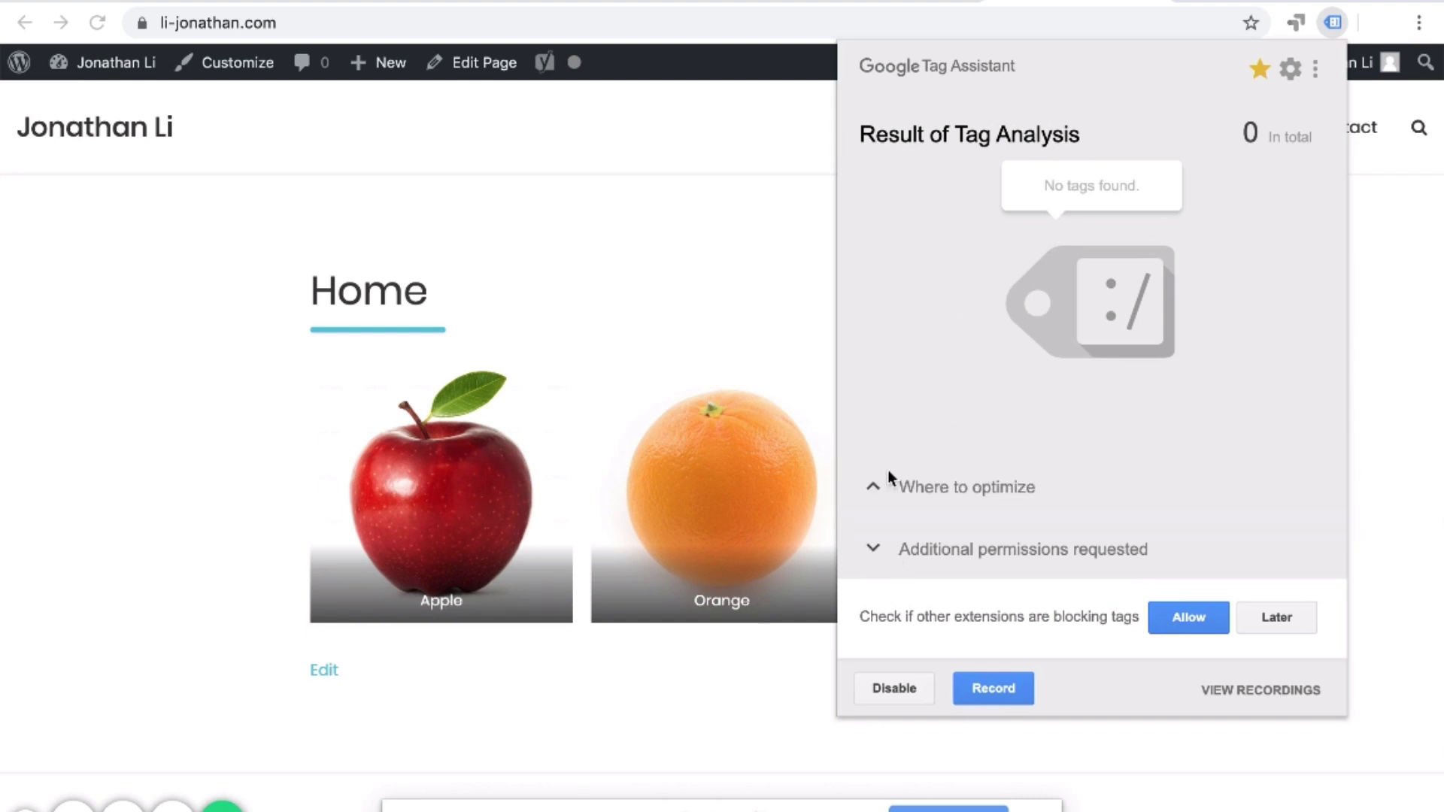
{"action": "left_click", "coordinate": [868, 489]}
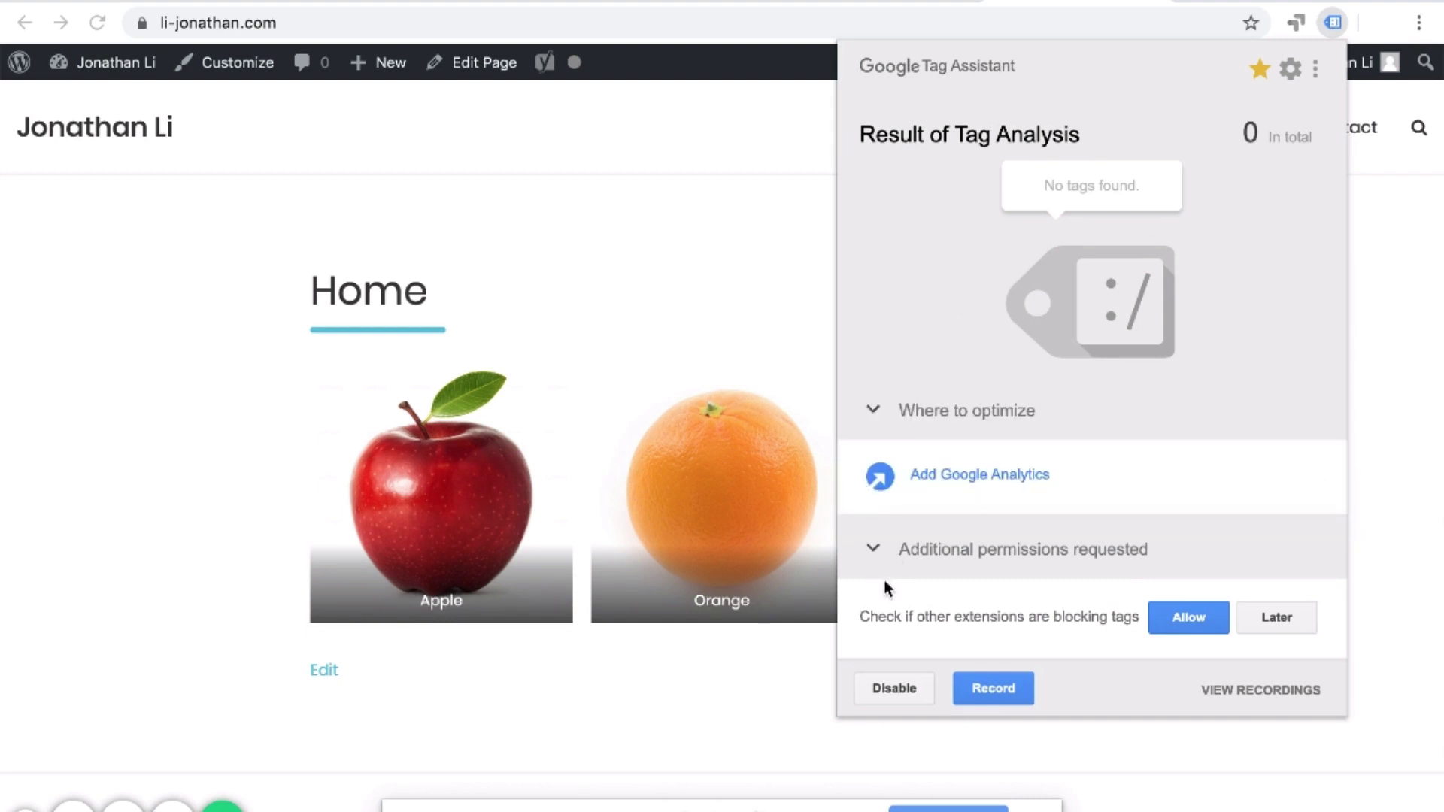
Restart the Tag Assistant recording, check its analysis report and return to the tag analysis result
{"action": "left_click", "coordinate": [994, 690]}
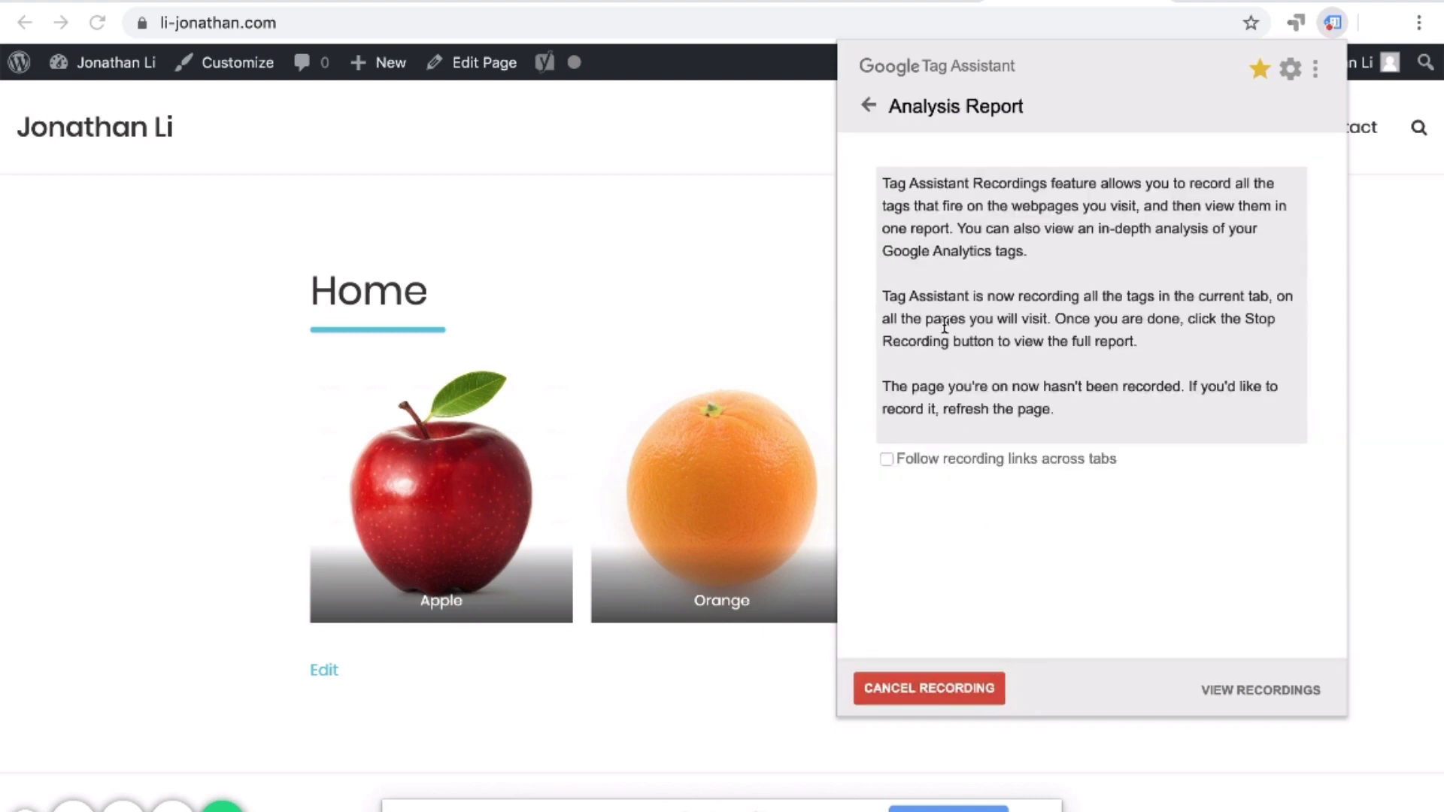
{"action": "left_click", "coordinate": [999, 691]}
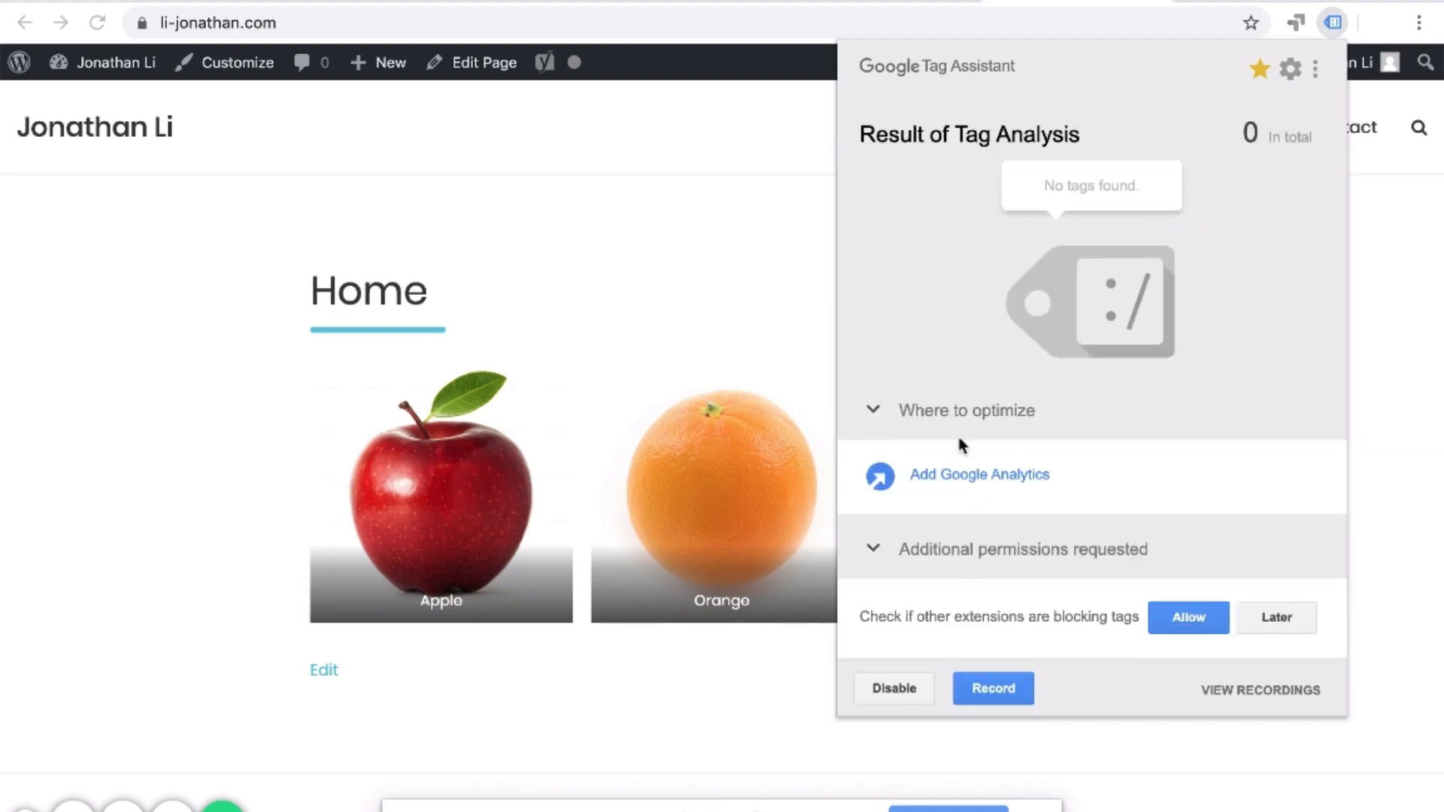
{"action": "left_click", "coordinate": [1010, 701]}
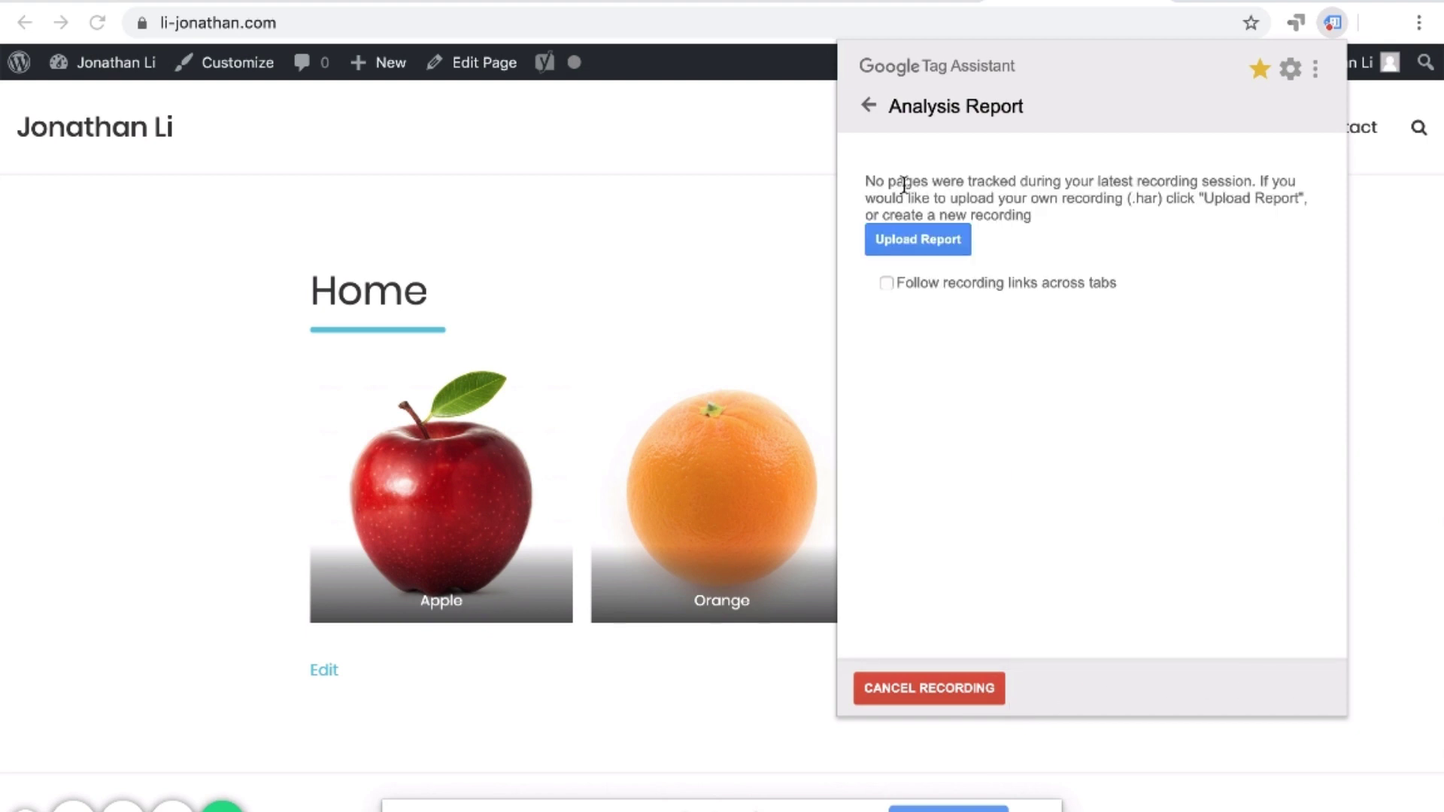
{"action": "left_click", "coordinate": [872, 108]}
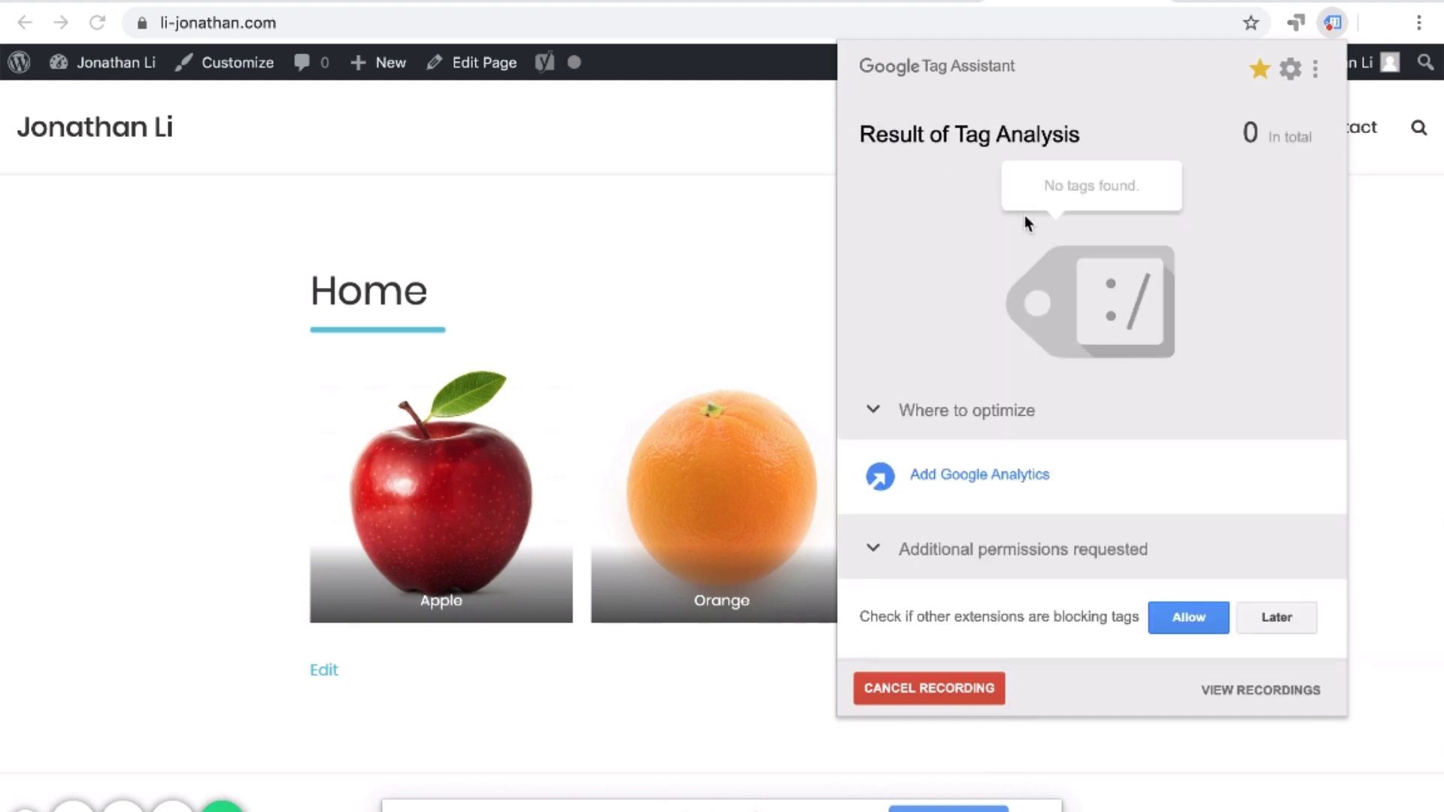
Review the favorites list and other settings on Tag Assistant's options page, then close the page
{"action": "left_click", "coordinate": [1314, 69]}
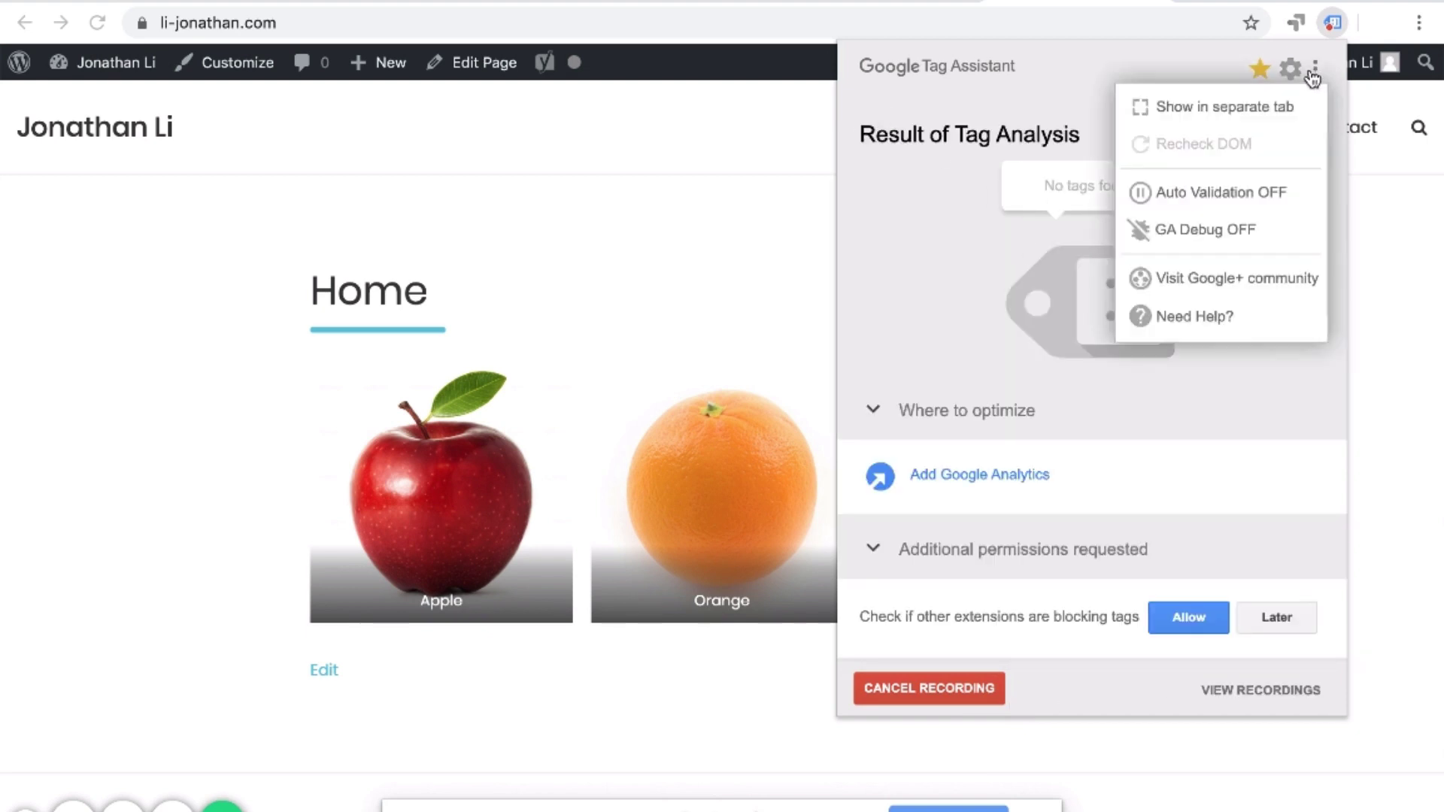
{"action": "left_click", "coordinate": [1289, 69]}
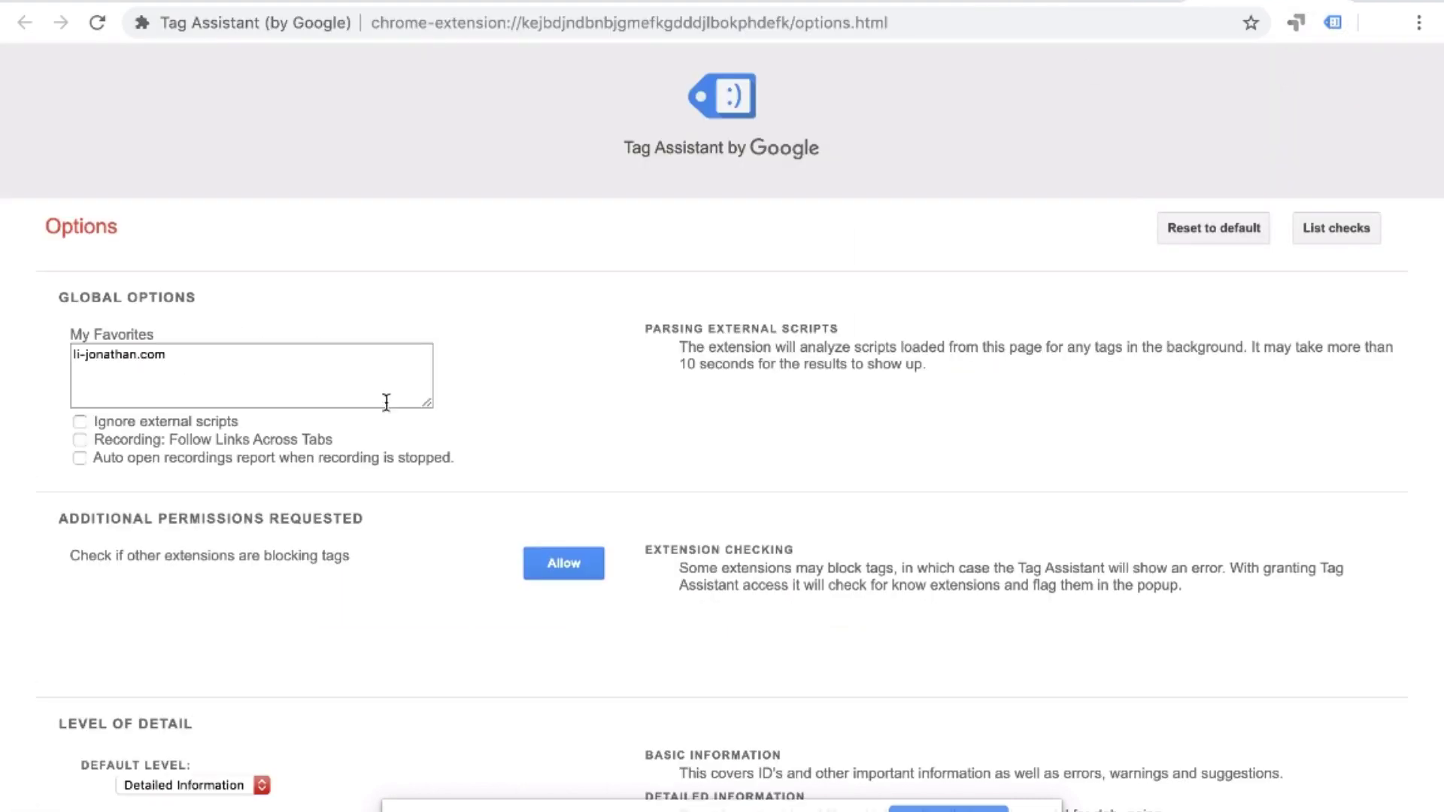
{"action": "left_click", "coordinate": [232, 348]}
{"action": "key", "text": "super+a"}
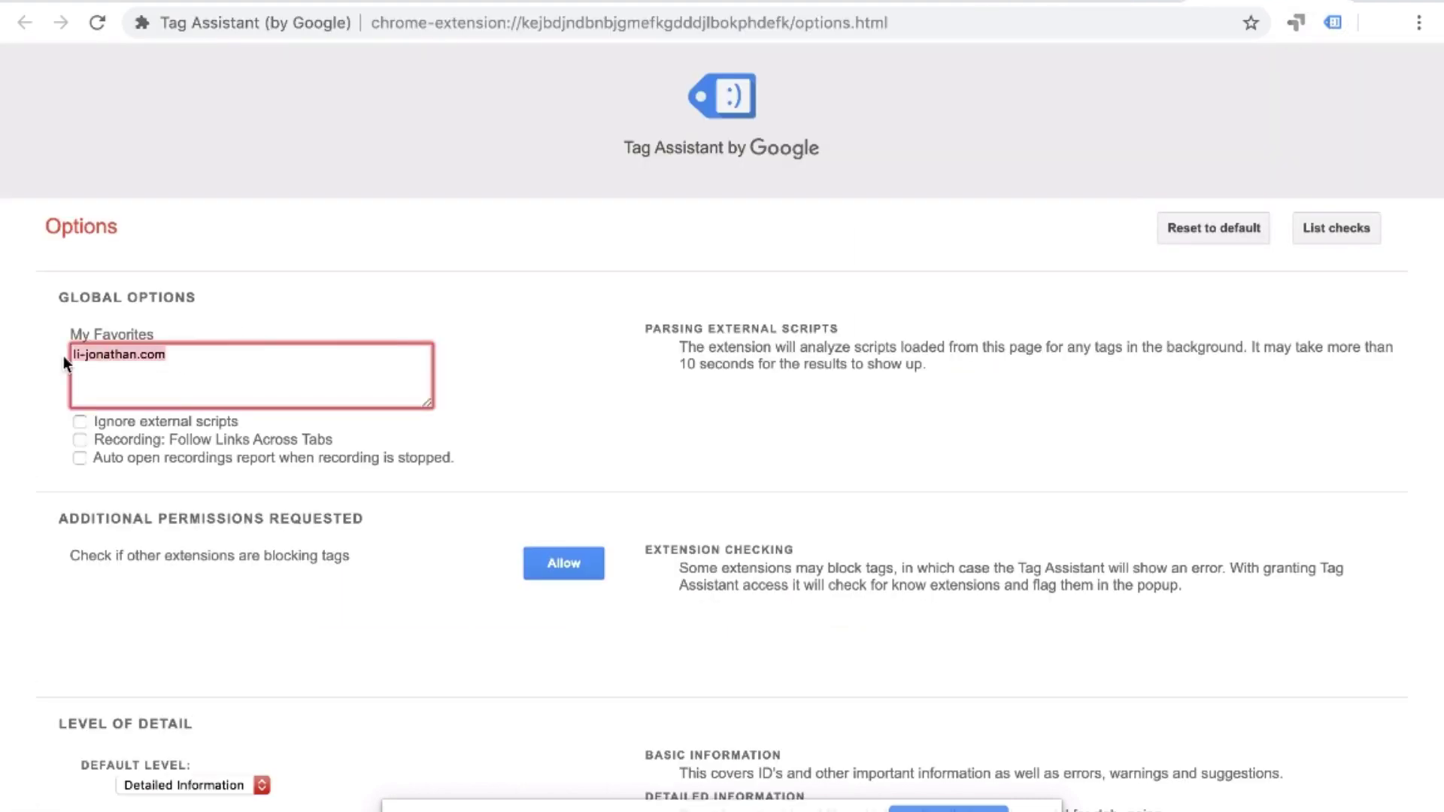
{"action": "left_click", "coordinate": [229, 365]}
{"action": "scroll", "coordinate": [480, 433], "scroll_direction": "down", "scroll_amount": 2}
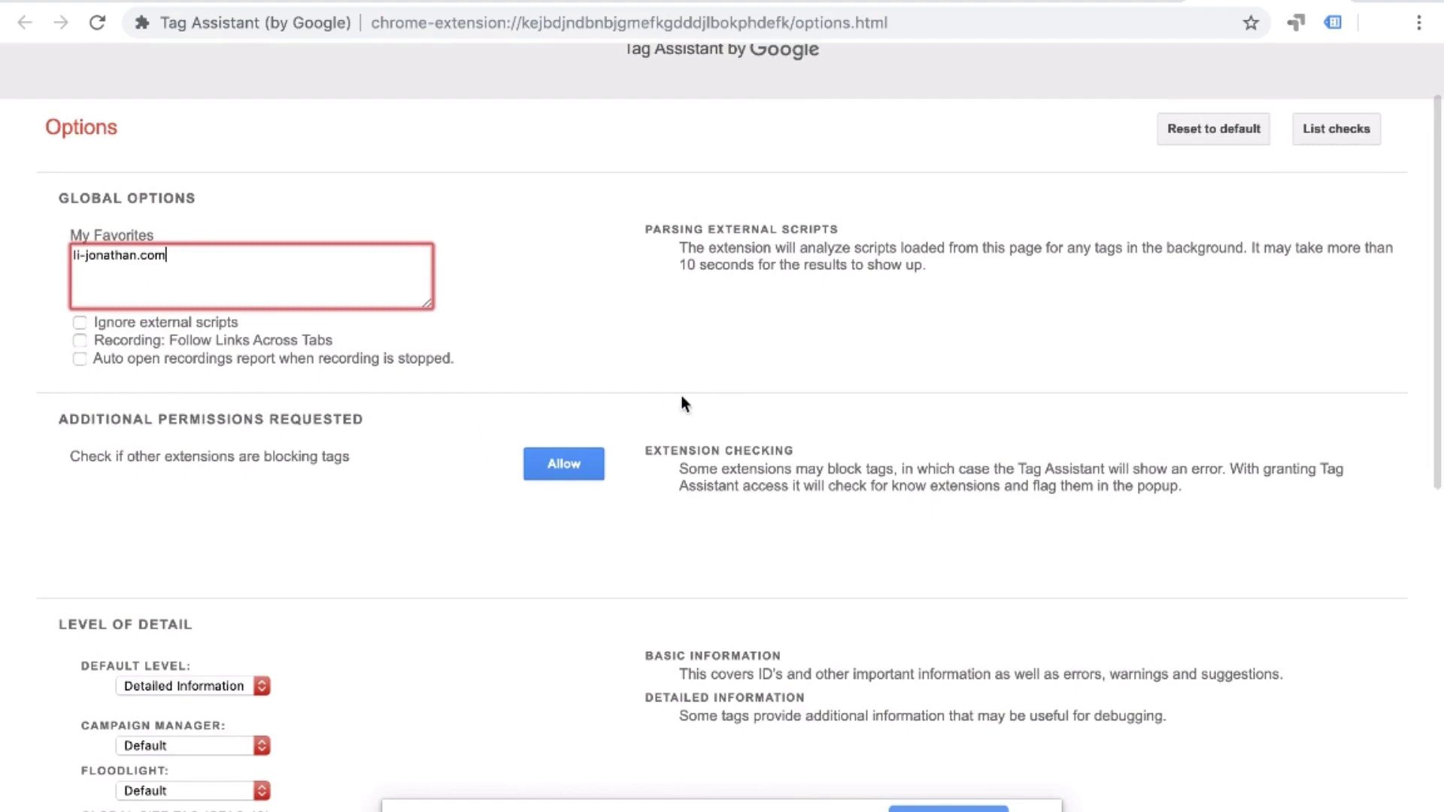
{"action": "scroll", "coordinate": [680, 403], "scroll_direction": "up", "scroll_amount": 2}
{"action": "key", "text": "ctrl+w"}
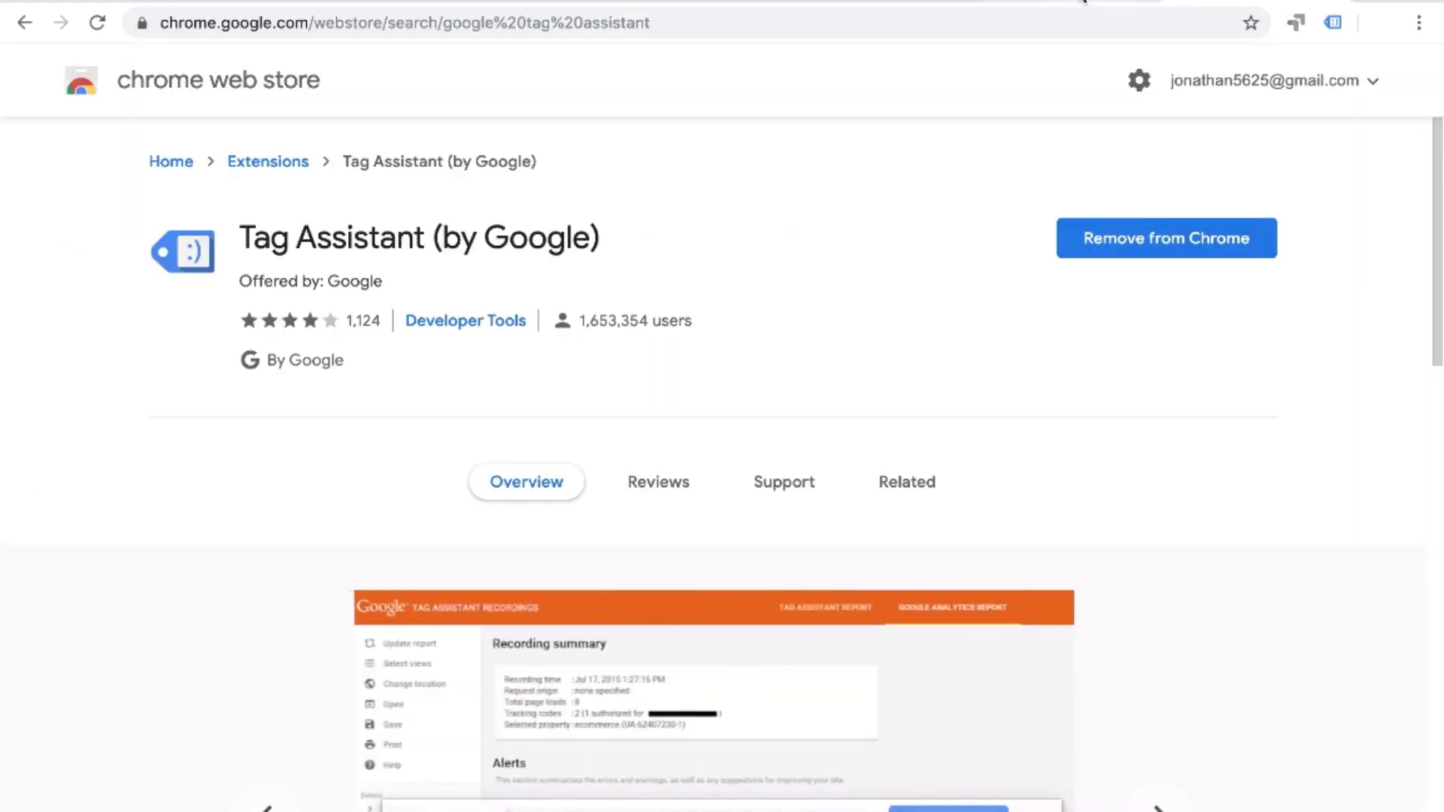
Reload the website's home page, examine its tag analysis result in Tag Assistant and stop the recording
{"action": "key", "text": "ctrl+w"}
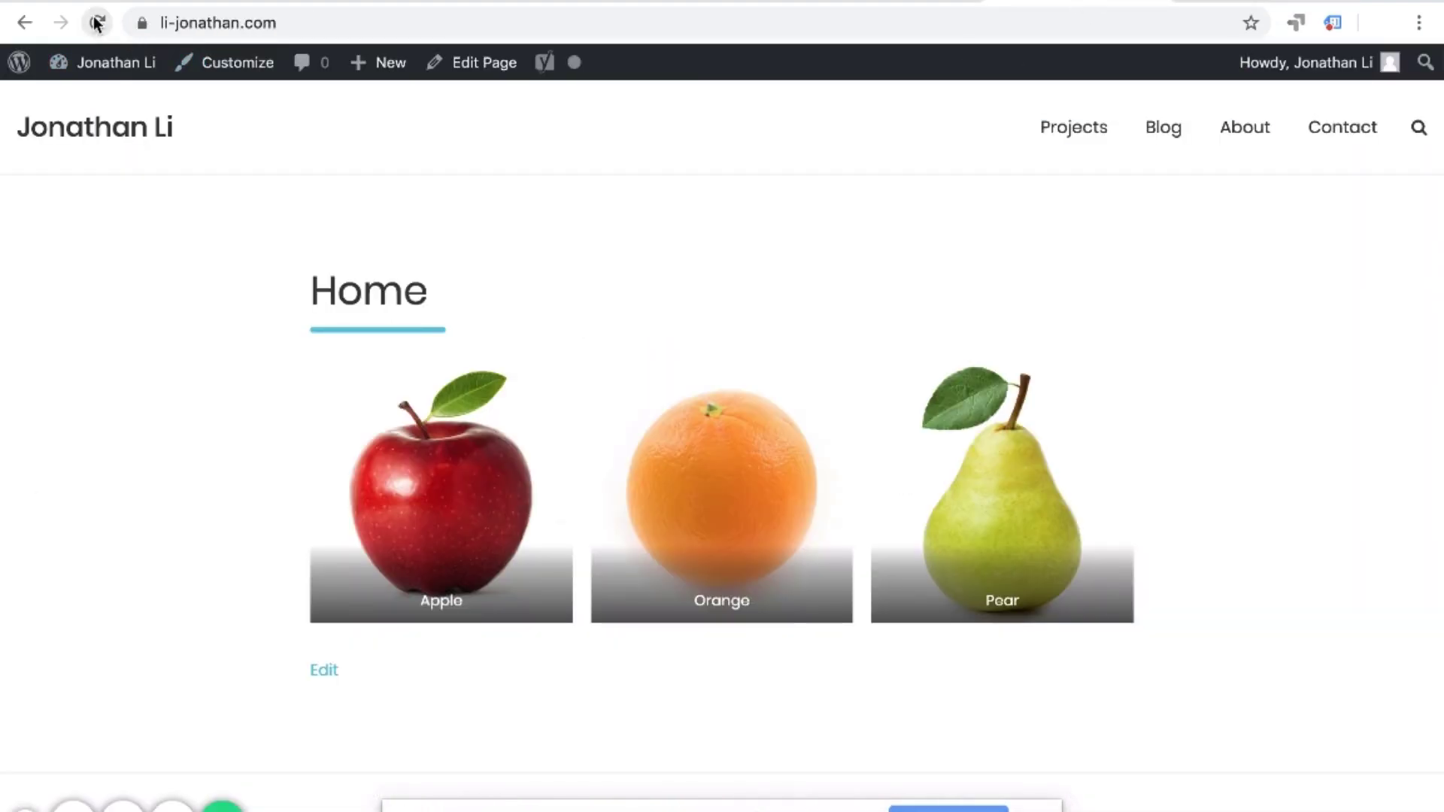
{"action": "left_click", "coordinate": [1335, 24]}
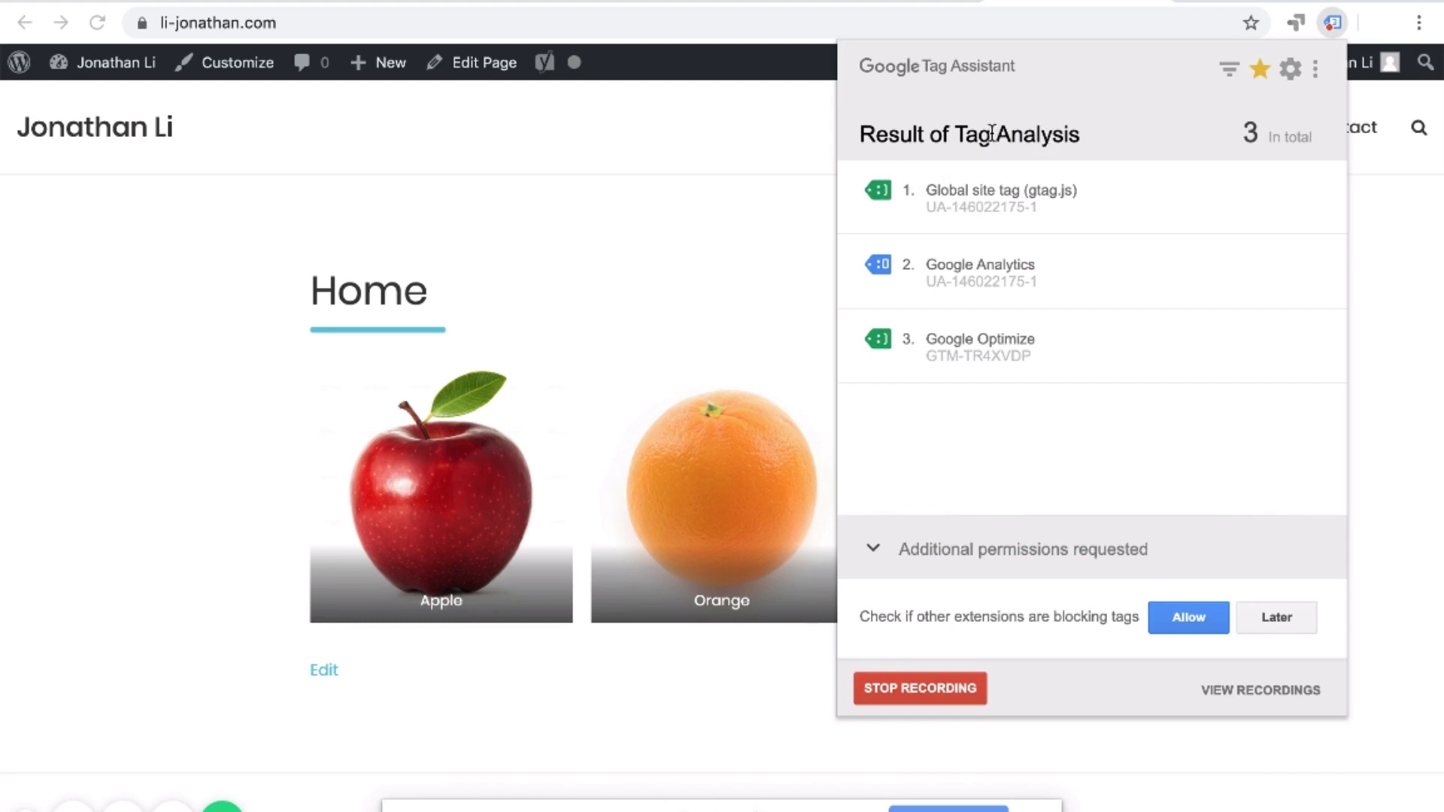
{"action": "left_click_drag", "start_coordinate": [954, 136], "coordinate": [1079, 137]}
{"action": "left_click", "coordinate": [1058, 116]}
{"action": "left_click", "coordinate": [949, 687]}
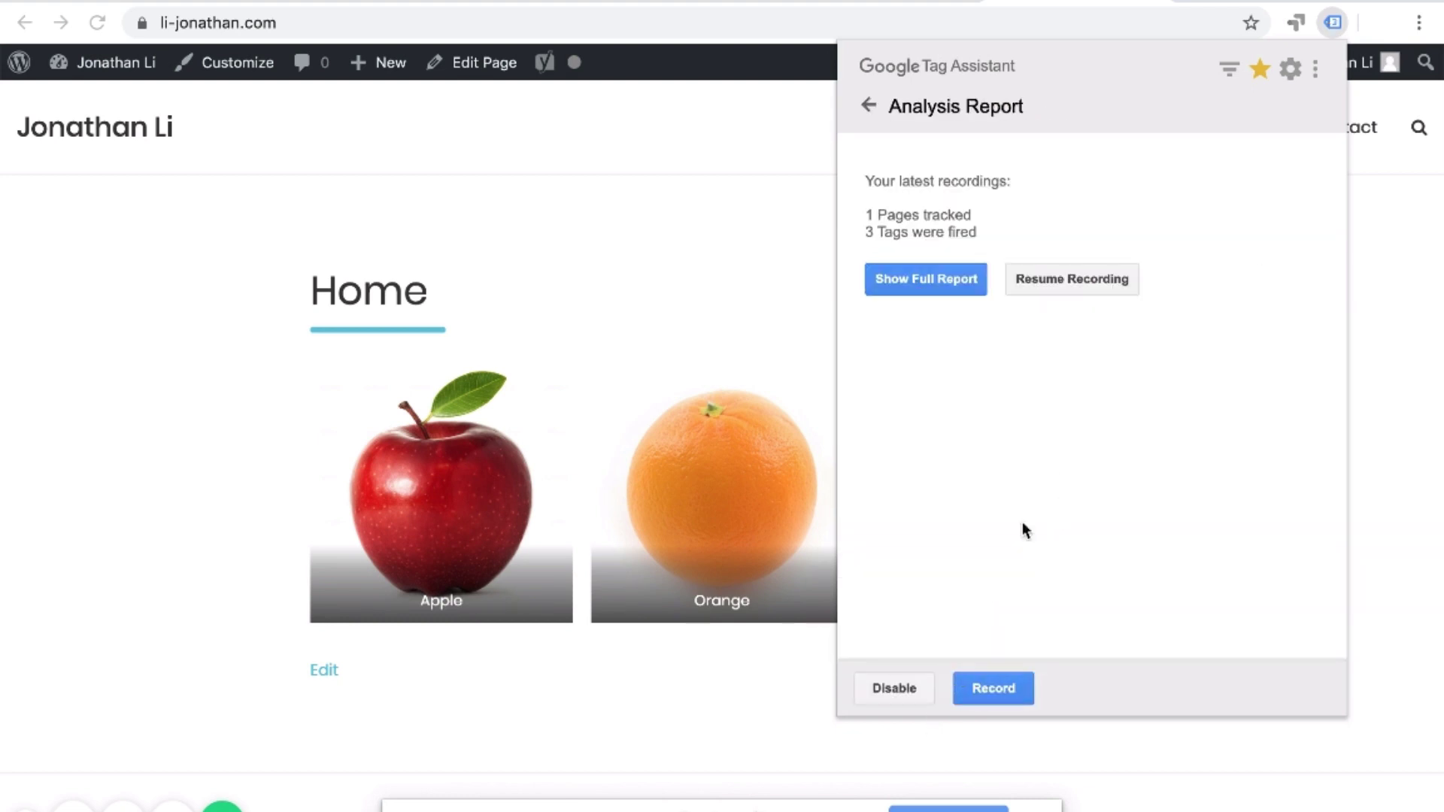
Start another Tag Assistant recording, return to the list of detected tags and close the extension
{"action": "left_click", "coordinate": [993, 687]}
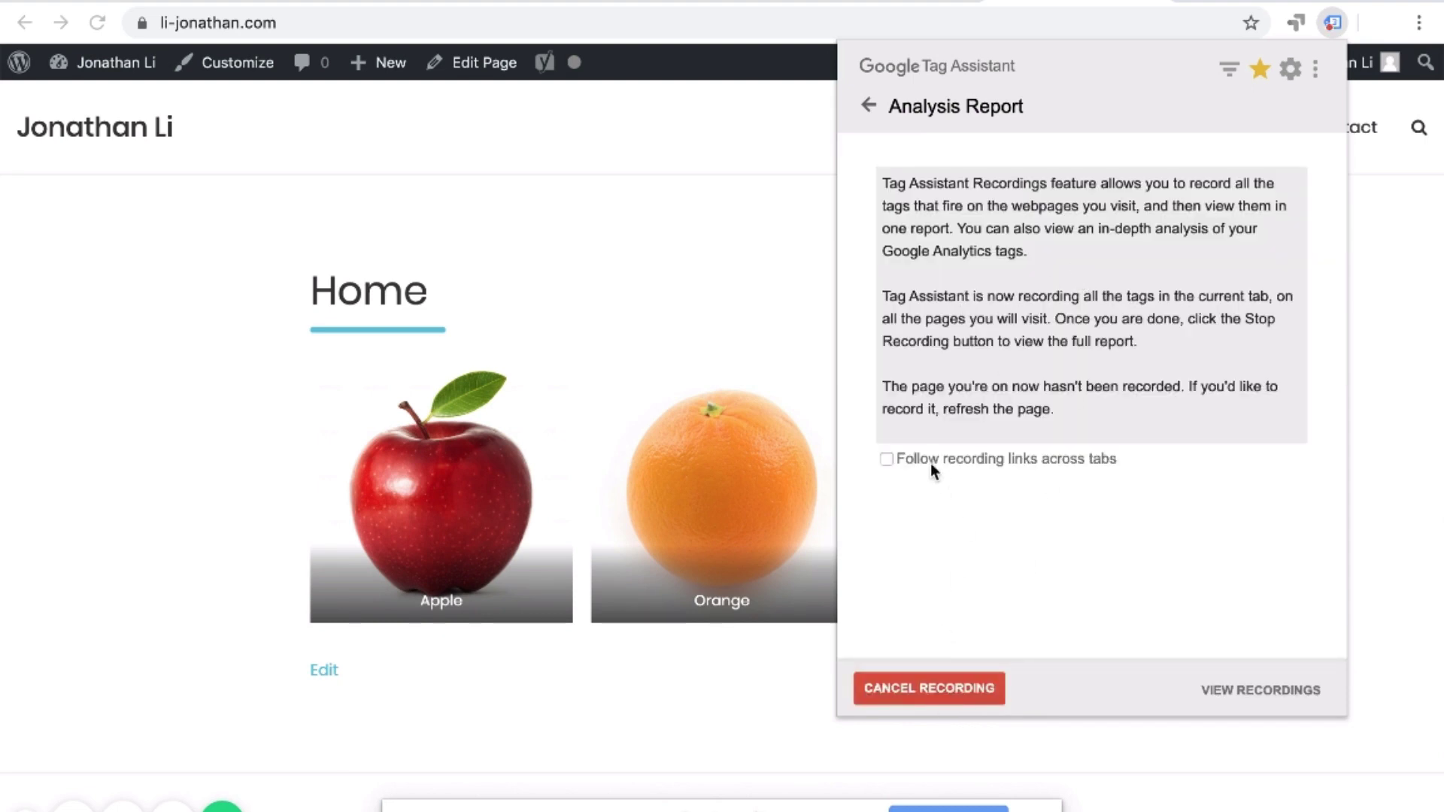
{"action": "left_click", "coordinate": [870, 100]}
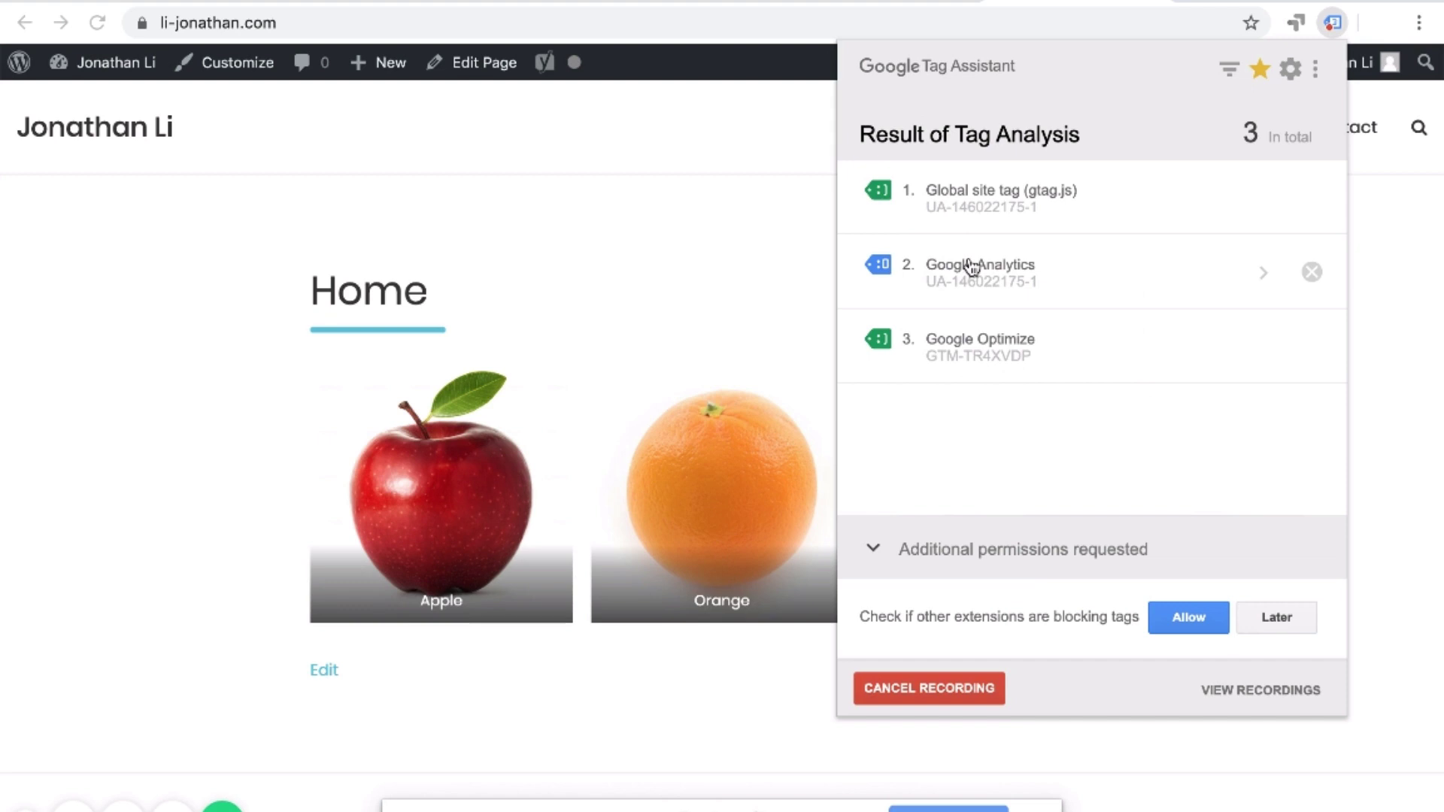
{"action": "left_click", "coordinate": [774, 269]}
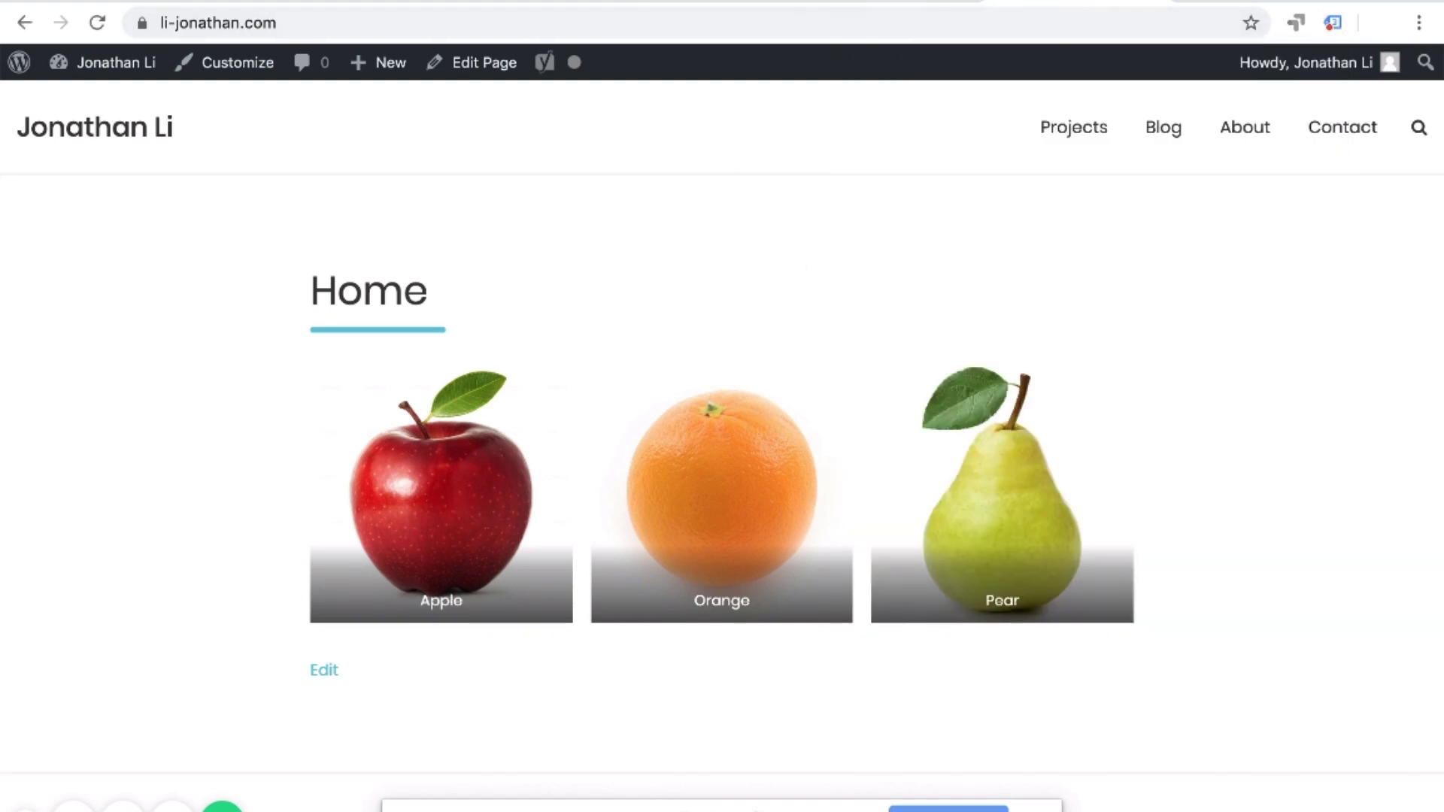
Review First Test's schedule and variants in Google Optimize, then switch to the Airtable question list
{"action": "left_click", "coordinate": [681, 9]}
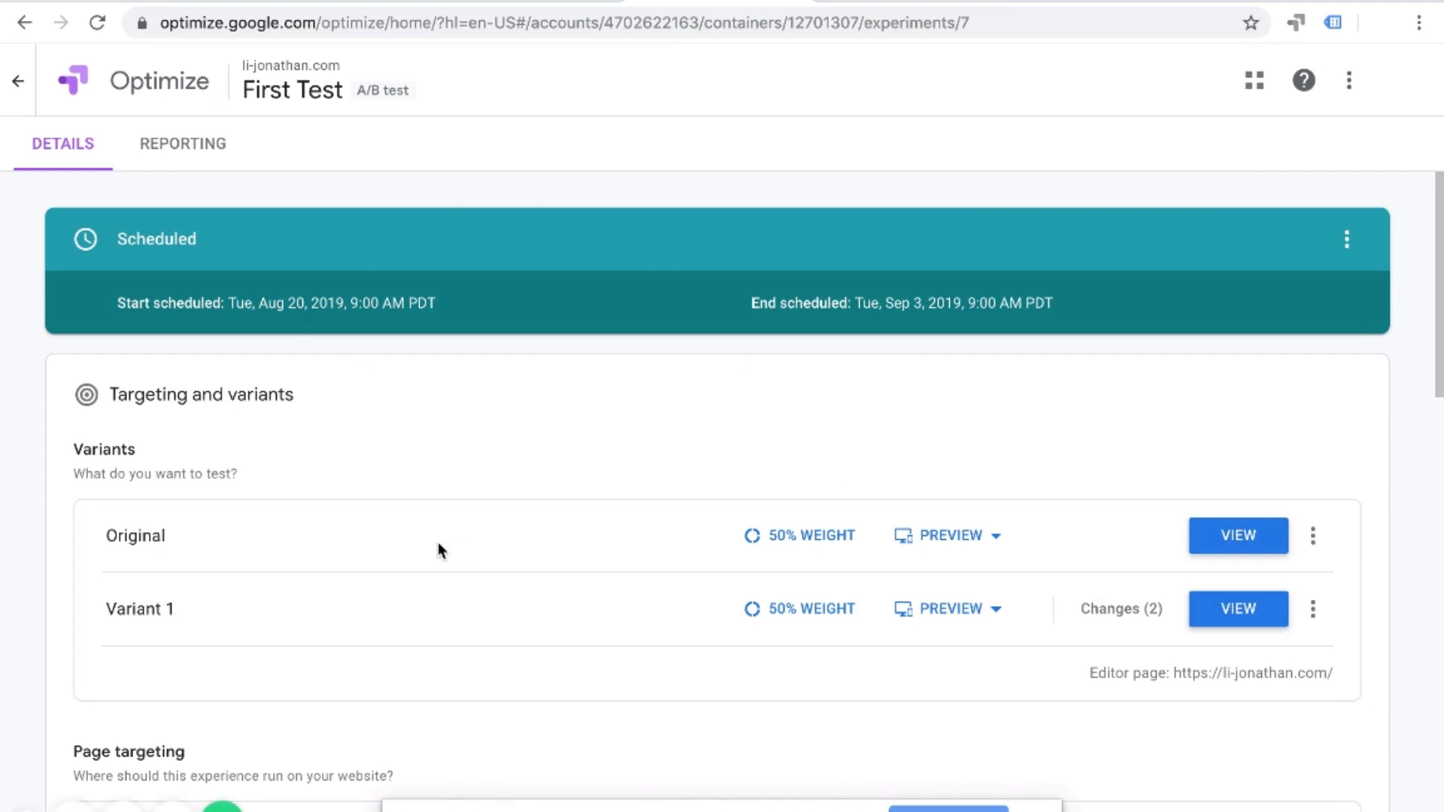
{"action": "scroll", "coordinate": [477, 549], "scroll_direction": "down", "scroll_amount": 10}
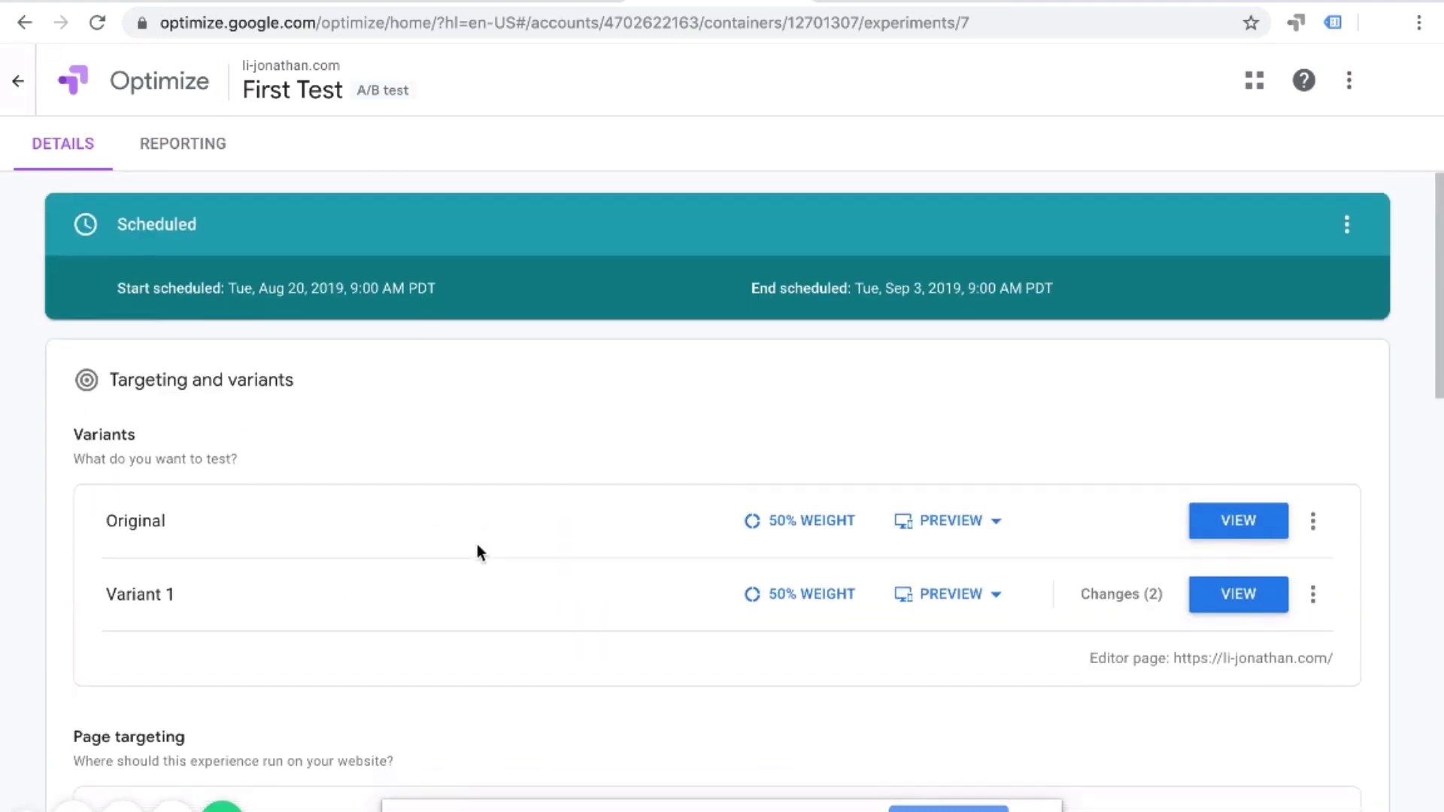
{"action": "scroll", "coordinate": [615, 316], "scroll_direction": "up", "scroll_amount": 10}
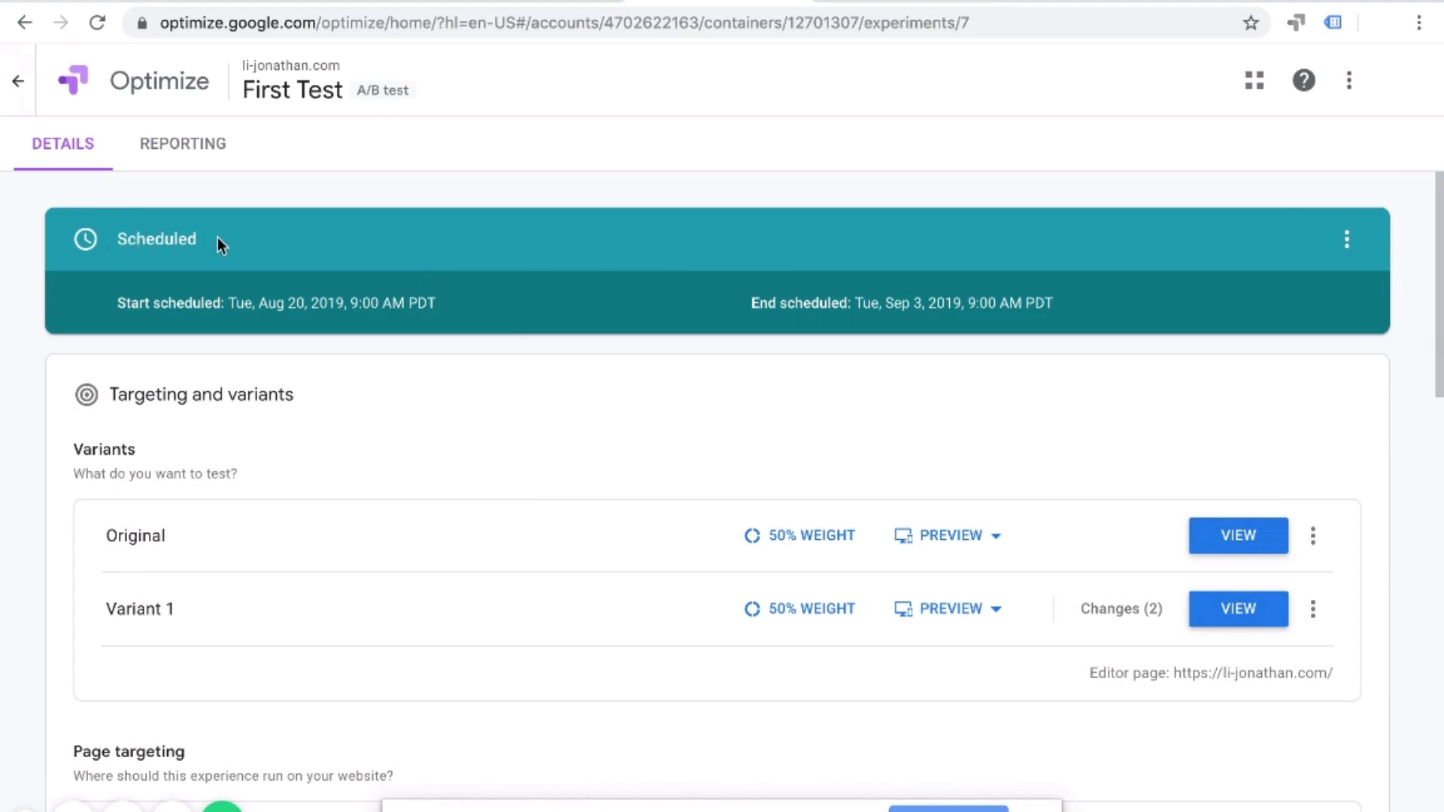
{"action": "left_click", "coordinate": [232, 4]}
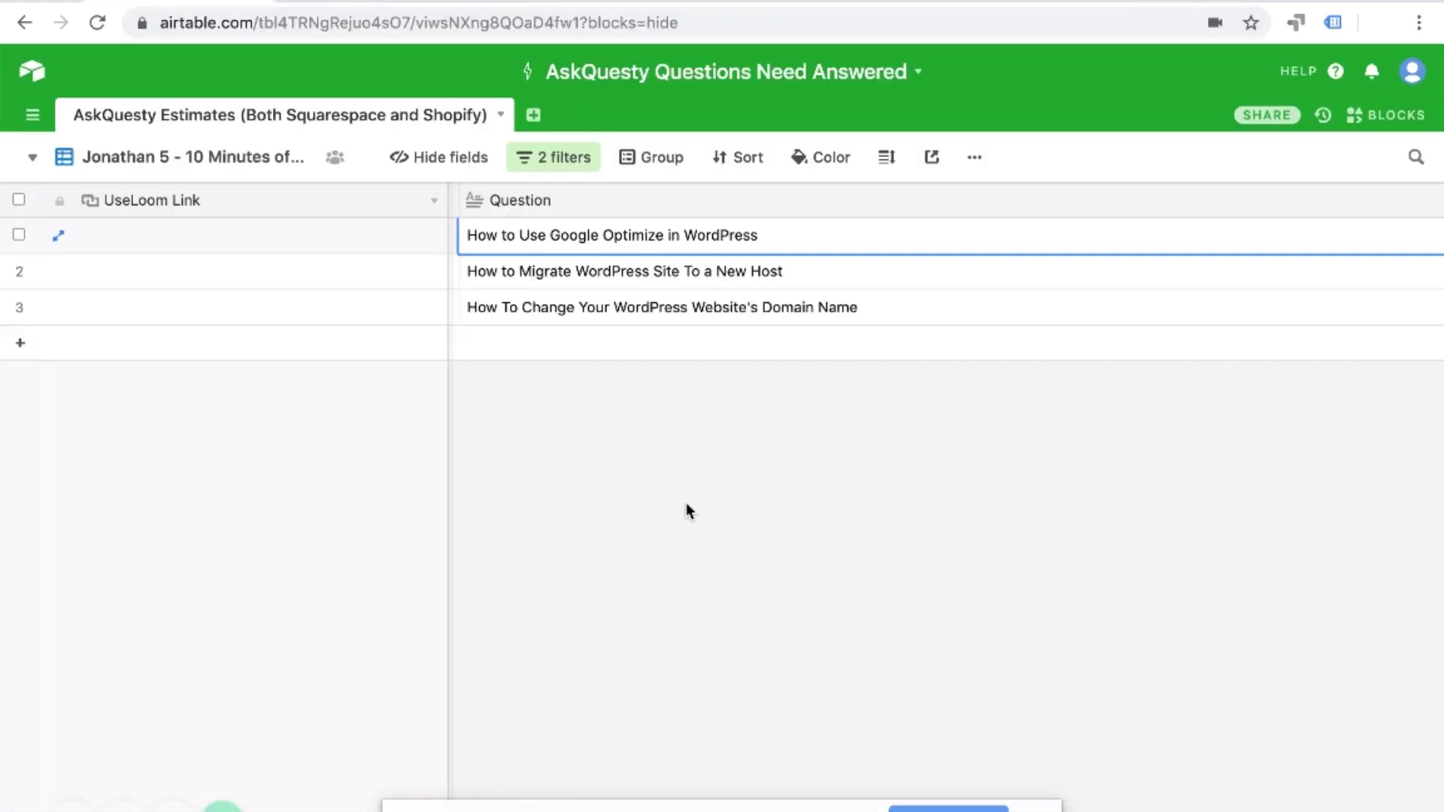